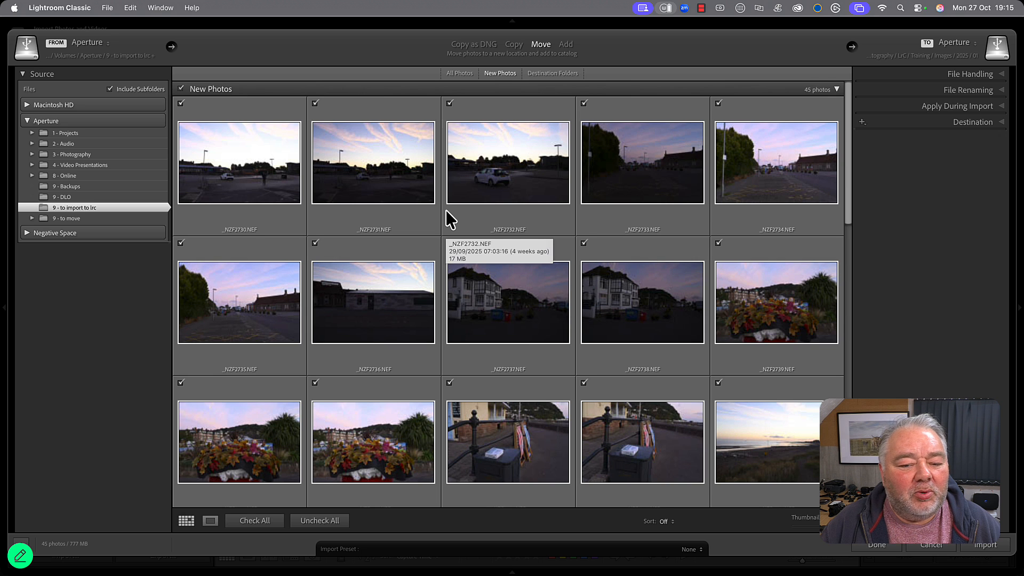
Look through the new photos in the "9 - to import to lrc" folder and leave the import without importing anything.
{"action": "scroll", "coordinate": [446, 211], "scroll_direction": "down", "scroll_amount": 3}
{"action": "scroll", "coordinate": [448, 219], "scroll_direction": "down", "scroll_amount": 2}
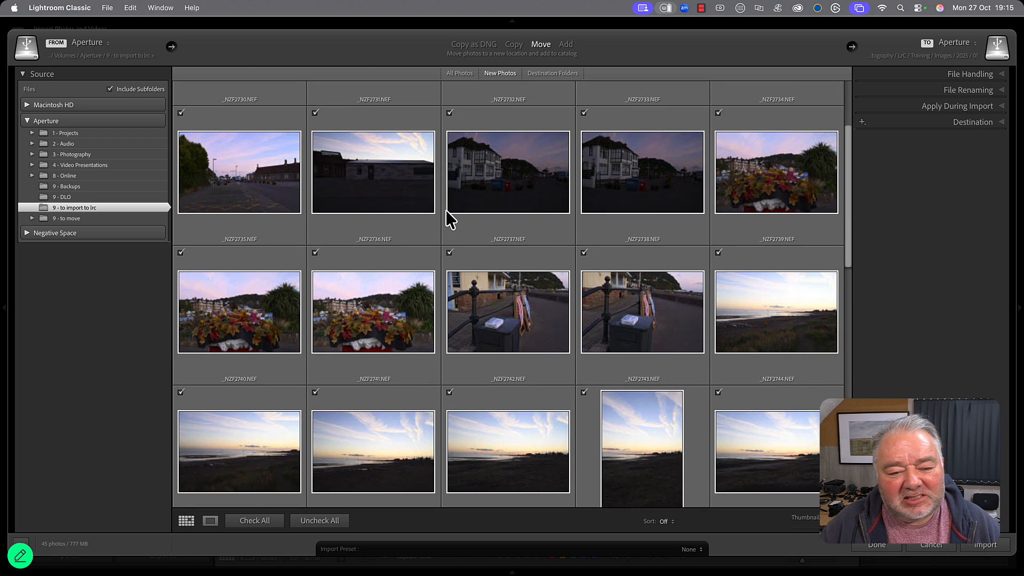
{"action": "scroll", "coordinate": [448, 219], "scroll_direction": "down", "scroll_amount": 2}
{"action": "scroll", "coordinate": [448, 216], "scroll_direction": "down", "scroll_amount": 1}
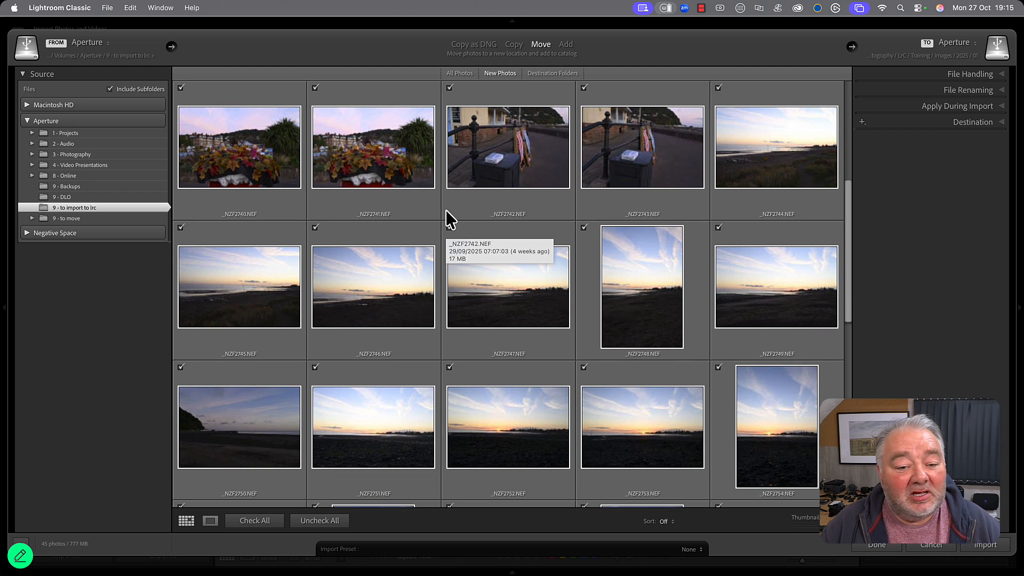
{"action": "scroll", "coordinate": [448, 219], "scroll_direction": "up", "scroll_amount": 5}
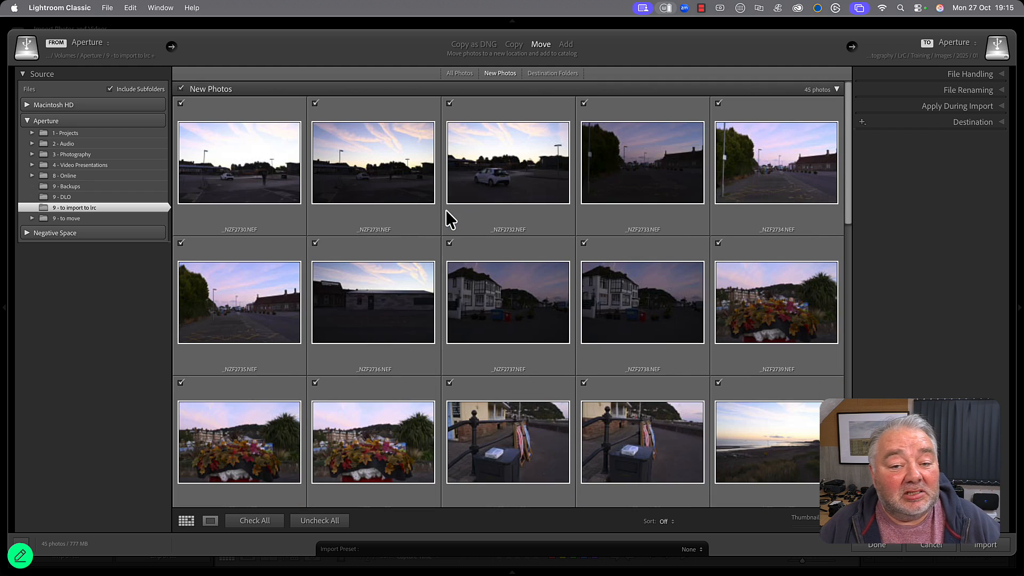
{"action": "left_click", "coordinate": [257, 182]}
{"action": "scroll", "coordinate": [652, 190], "scroll_direction": "down", "scroll_amount": 1}
{"action": "scroll", "coordinate": [652, 190], "scroll_direction": "down", "scroll_amount": 4}
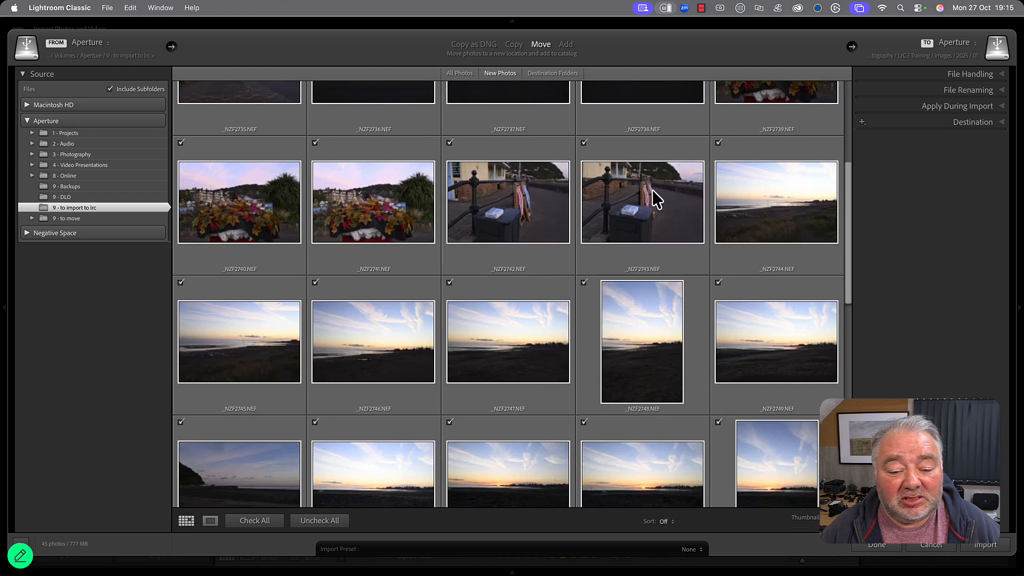
{"action": "scroll", "coordinate": [622, 368], "scroll_direction": "down", "scroll_amount": 3}
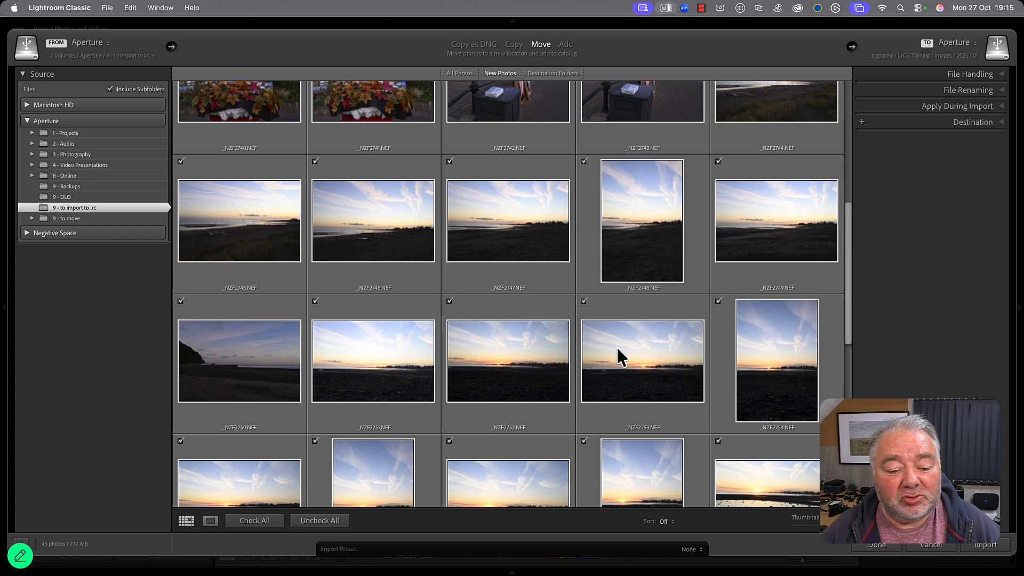
{"action": "scroll", "coordinate": [617, 348], "scroll_direction": "down", "scroll_amount": 10}
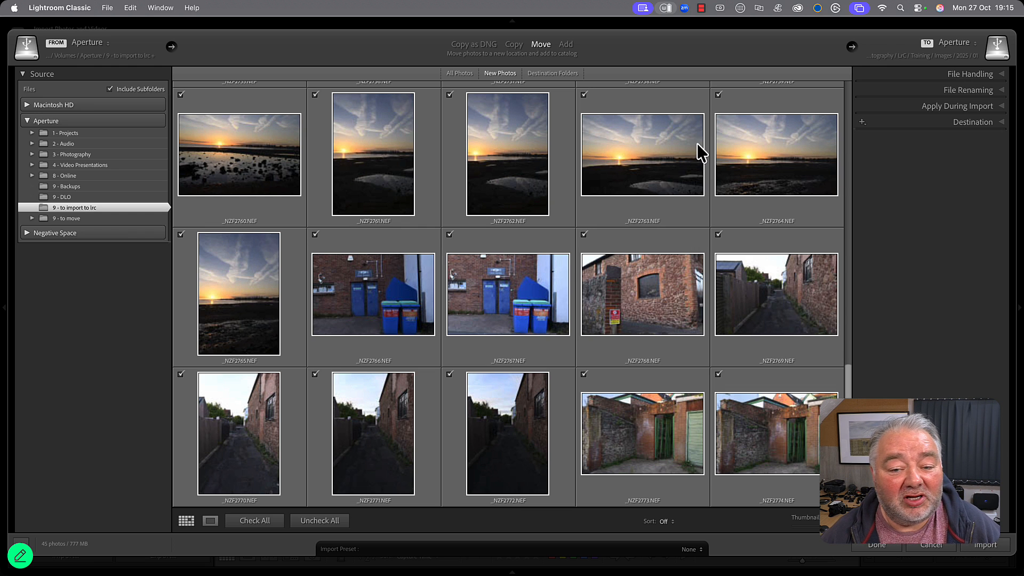
{"action": "scroll", "coordinate": [696, 155], "scroll_direction": "up", "scroll_amount": 8}
{"action": "scroll", "coordinate": [691, 233], "scroll_direction": "up", "scroll_amount": 2}
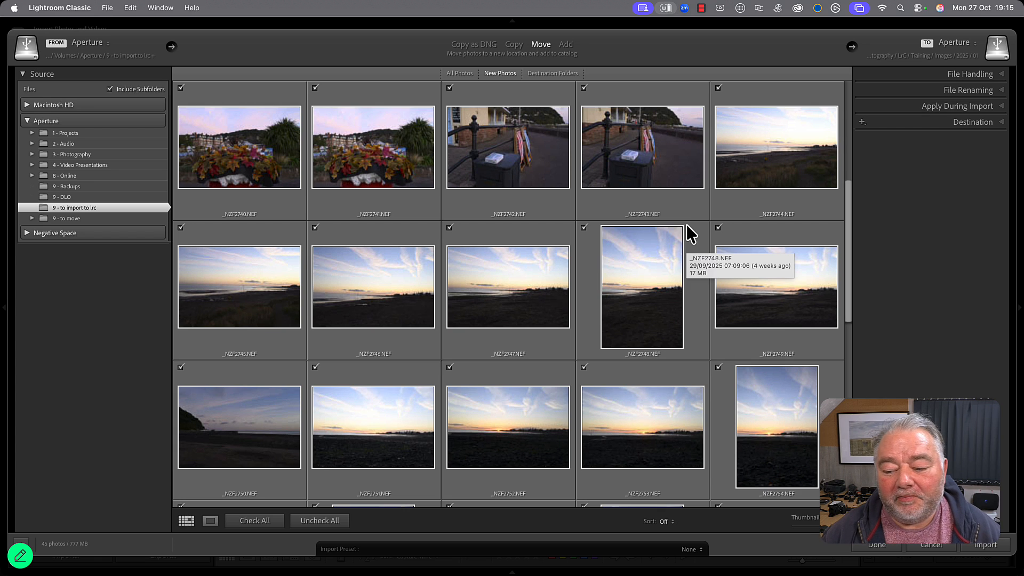
{"action": "left_click", "coordinate": [932, 546]}
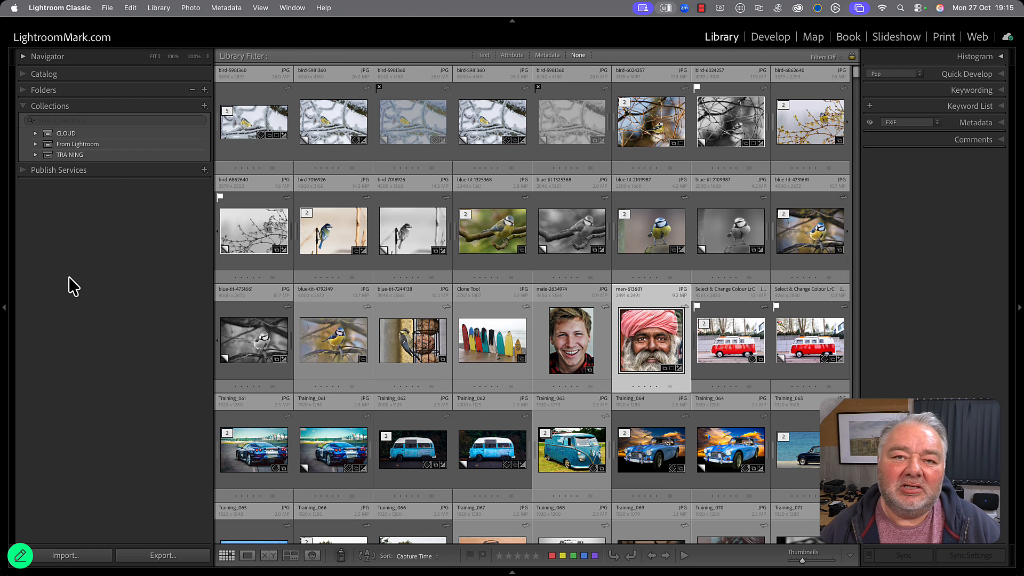
Open the KW - Minehead smart collection in the TRAINING set and examine its rules and photos.
{"action": "left_click", "coordinate": [34, 157]}
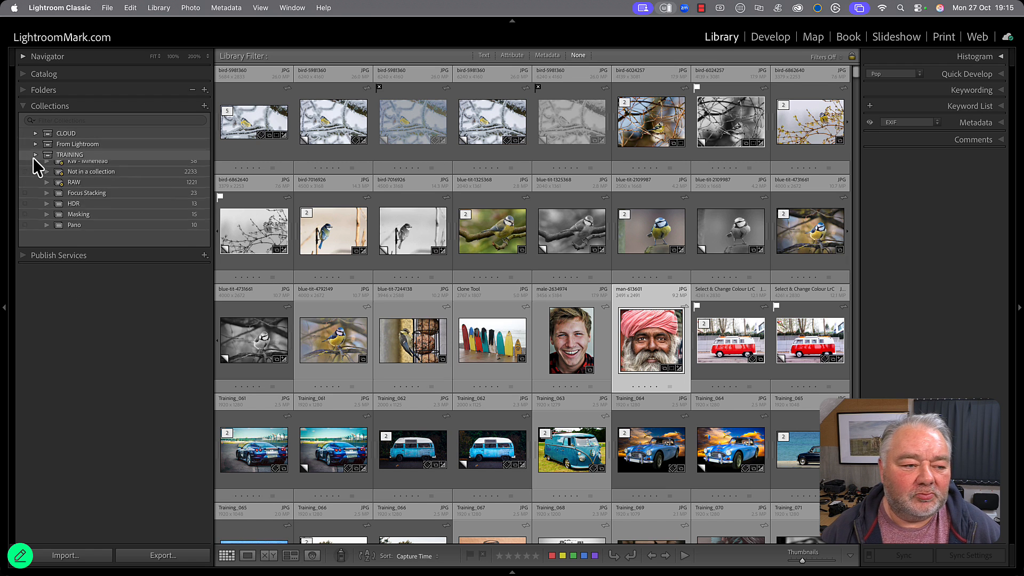
{"action": "left_click", "coordinate": [127, 177]}
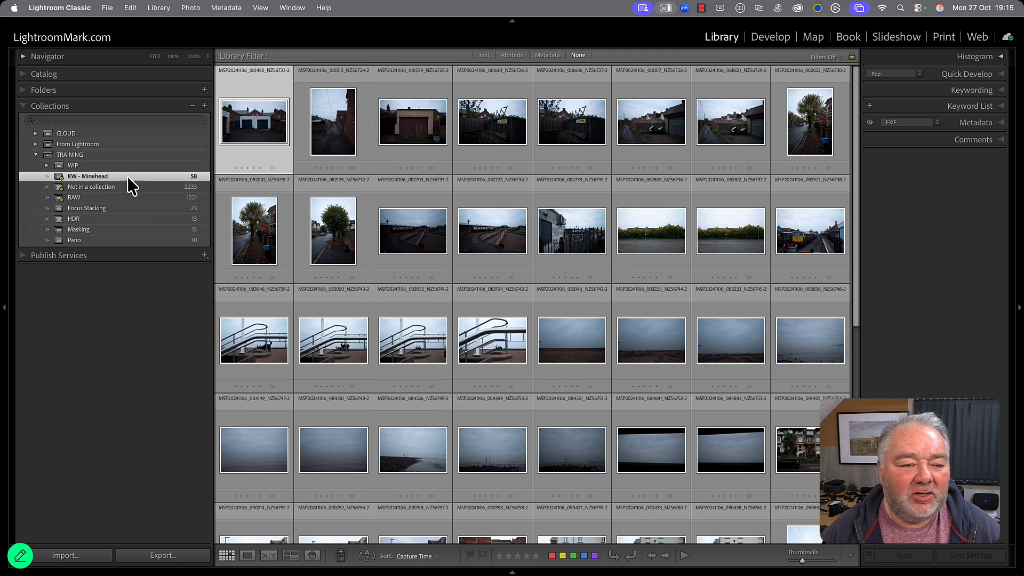
{"action": "double_click", "coordinate": [76, 178]}
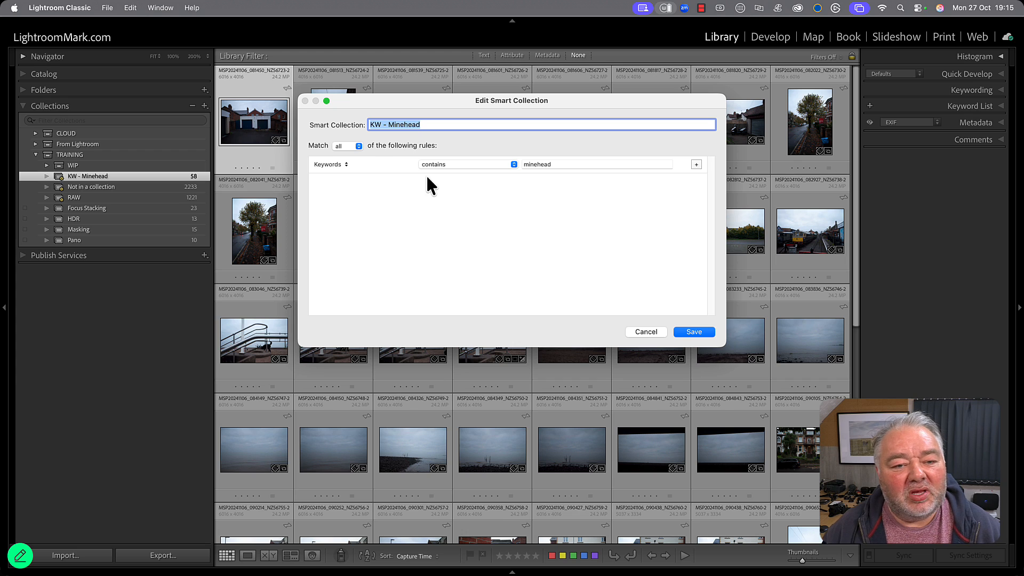
{"action": "left_click_drag", "start_coordinate": [388, 124], "coordinate": [469, 126]}
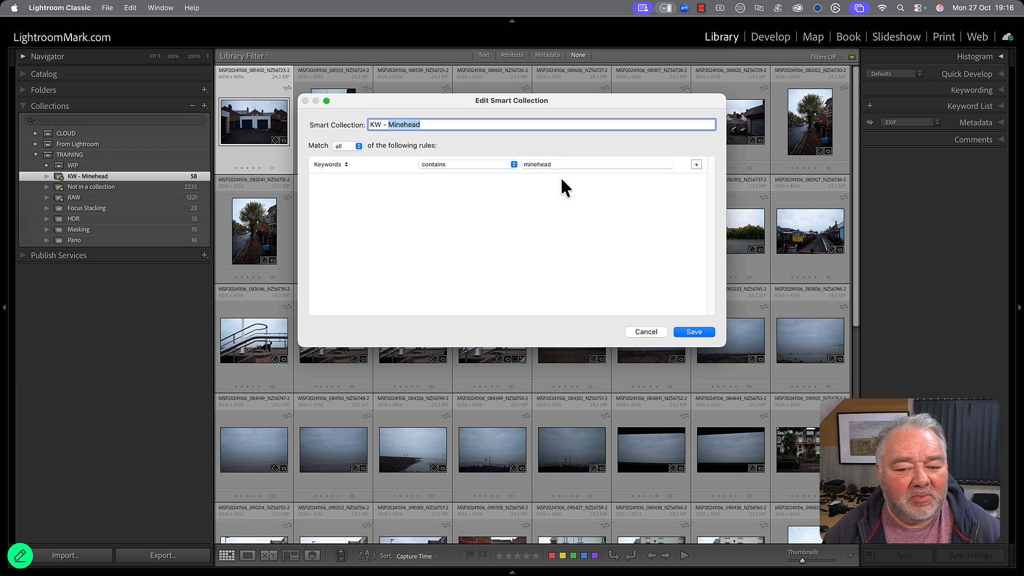
{"action": "left_click", "coordinate": [646, 332]}
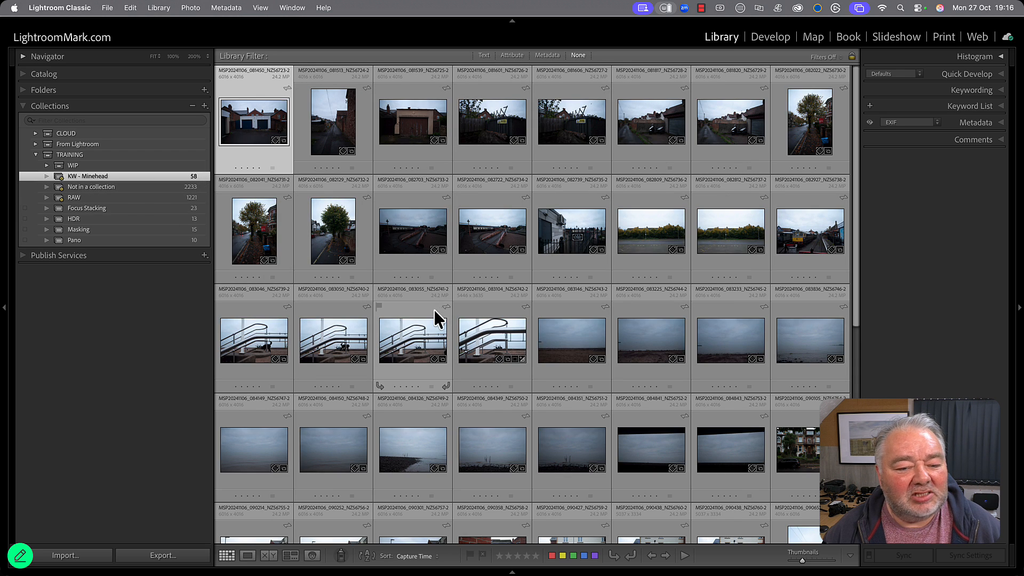
{"action": "scroll", "coordinate": [441, 304], "scroll_direction": "down", "scroll_amount": 10}
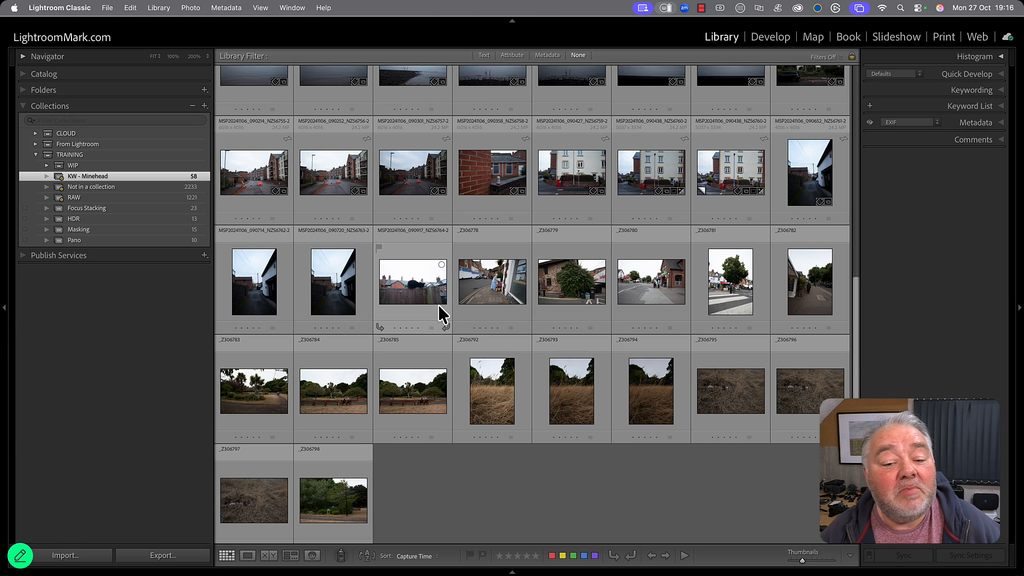
{"action": "scroll", "coordinate": [438, 306], "scroll_direction": "up", "scroll_amount": 6}
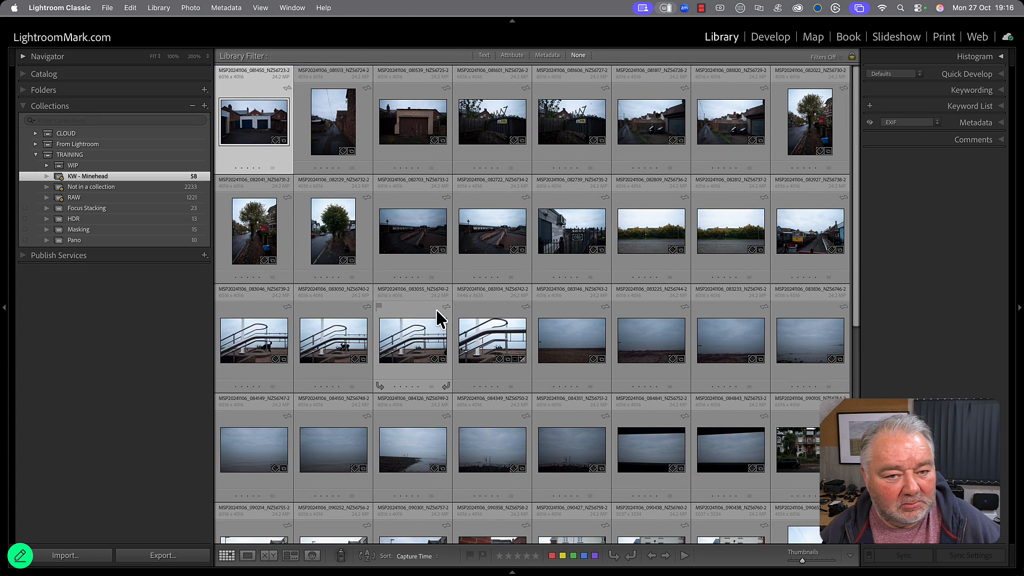
Add a second rule to the KW - Minehead smart collection and examine the available source and location criteria.
{"action": "double_click", "coordinate": [106, 178]}
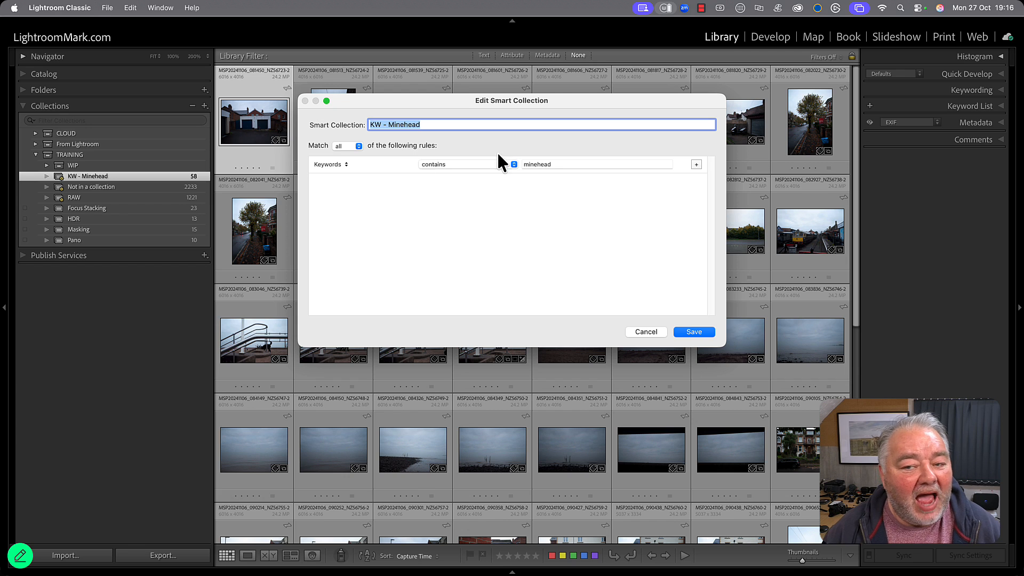
{"action": "left_click", "coordinate": [696, 165]}
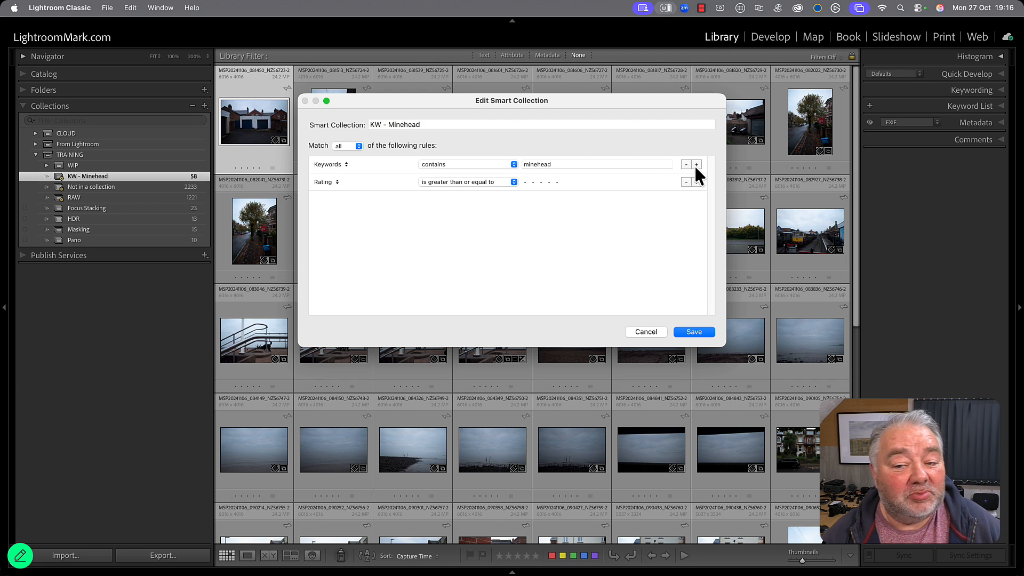
{"action": "left_click", "coordinate": [324, 182]}
{"action": "mouse_move", "coordinate": [341, 271]}
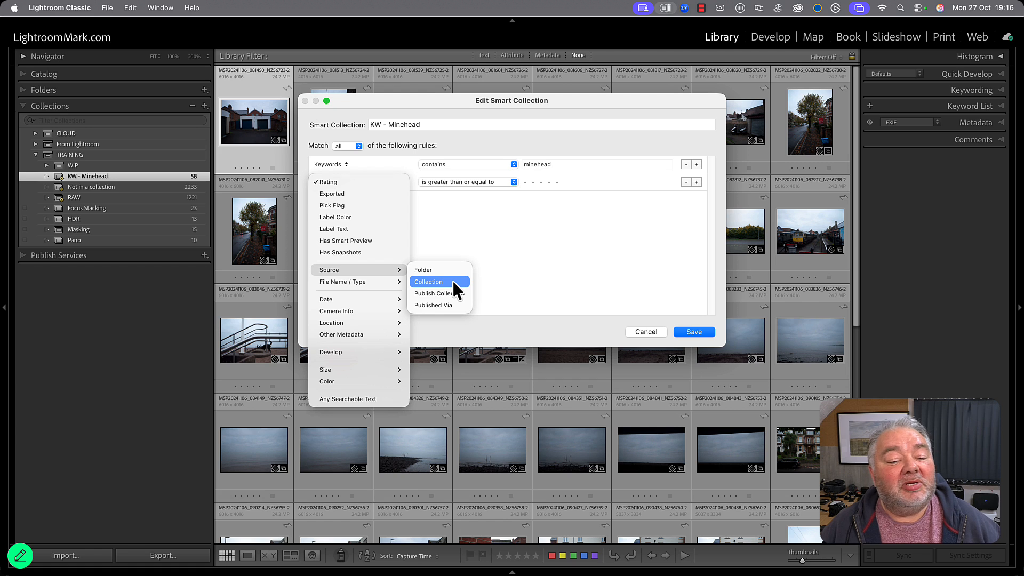
{"action": "mouse_move", "coordinate": [377, 324]}
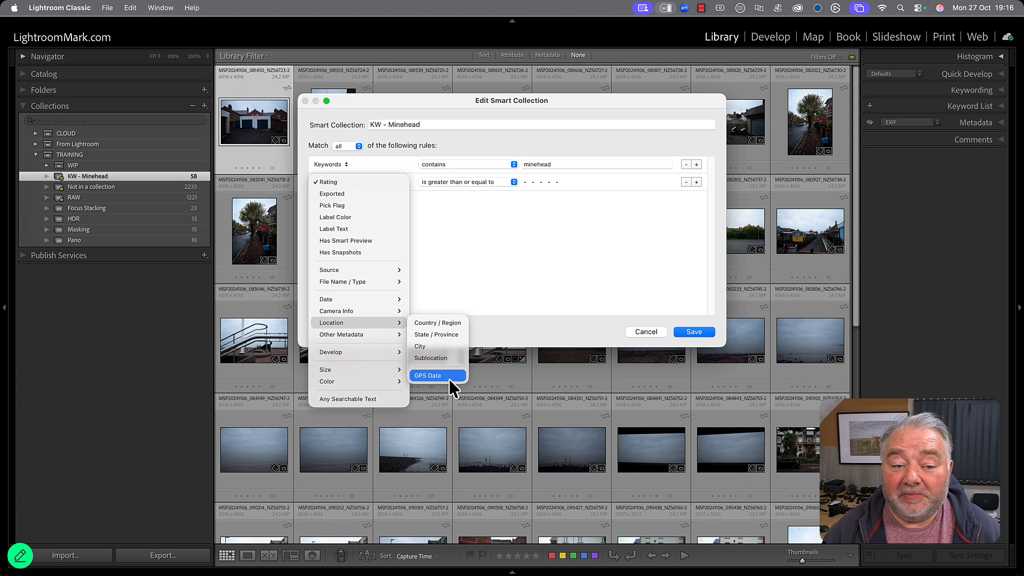
{"action": "left_click", "coordinate": [514, 259]}
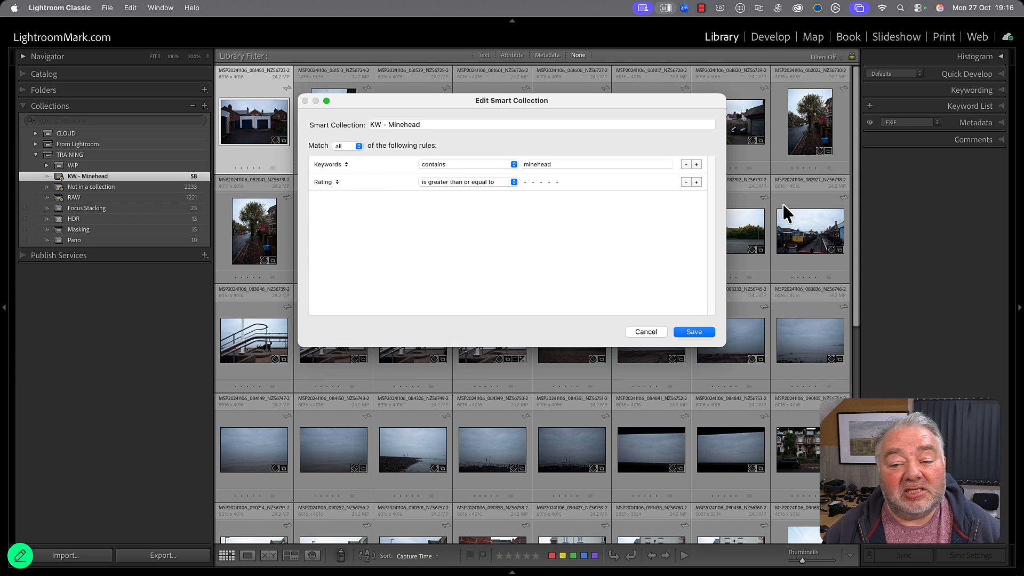
Try Collection as the second rule's criterion, remove that rule and save the KW - Minehead smart collection.
{"action": "left_click", "coordinate": [334, 182]}
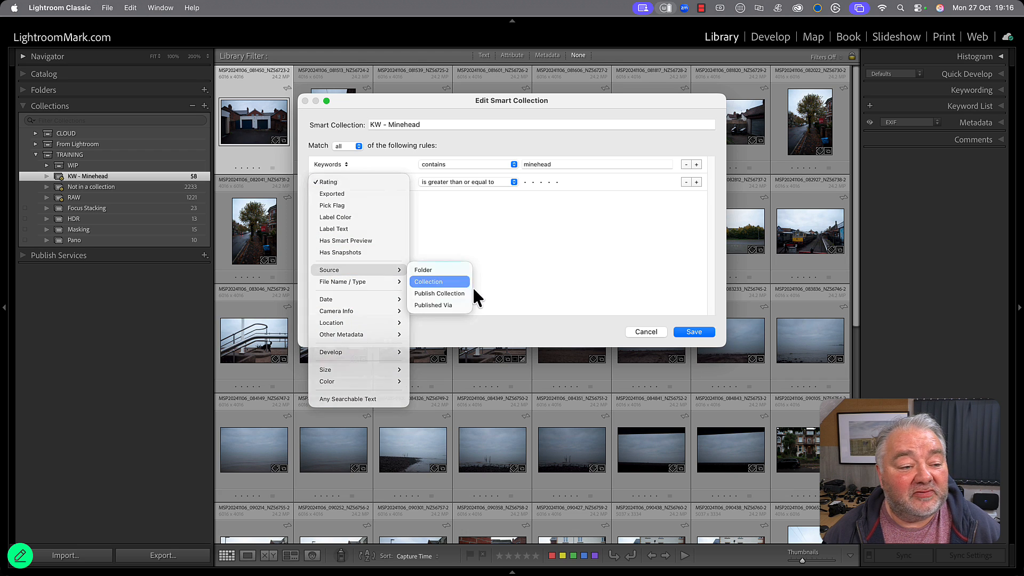
{"action": "left_click", "coordinate": [470, 283]}
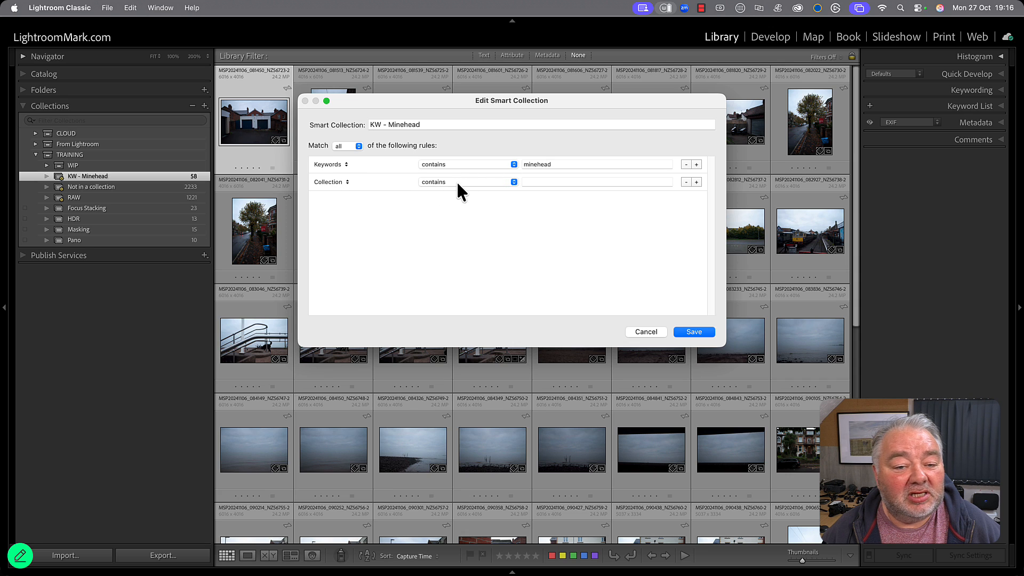
{"action": "left_click", "coordinate": [687, 182]}
{"action": "left_click", "coordinate": [695, 333]}
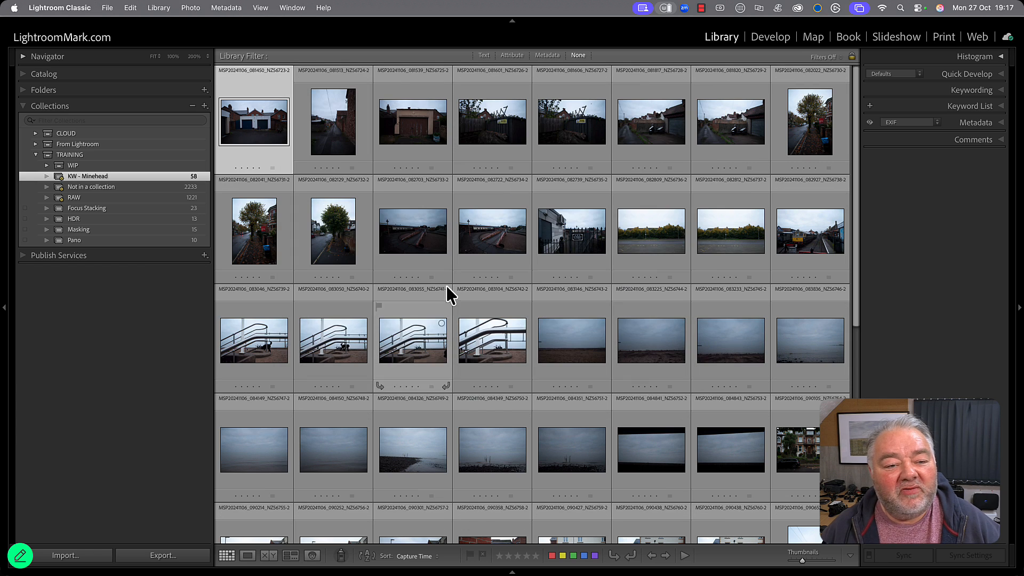
{"action": "key", "text": "j"}
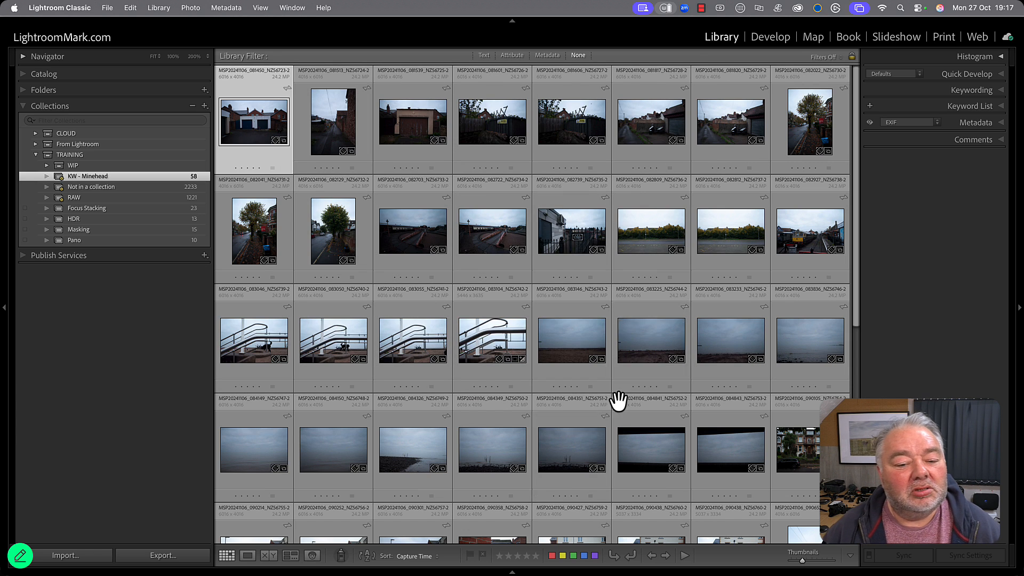
{"action": "scroll", "coordinate": [617, 397], "scroll_direction": "down", "scroll_amount": 5}
{"action": "scroll", "coordinate": [616, 394], "scroll_direction": "up", "scroll_amount": 5}
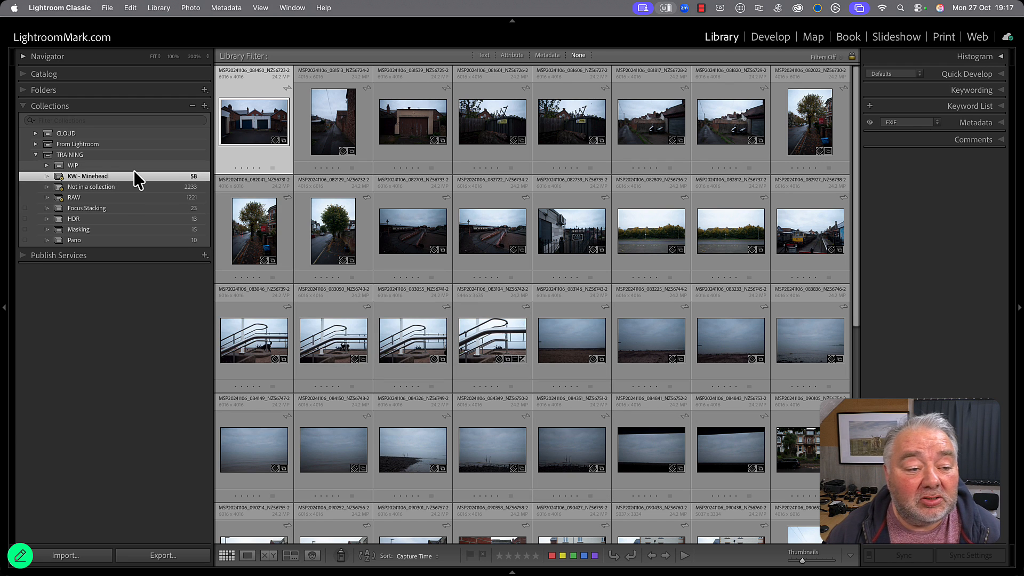
Start a new smart collection inside the WIP collection set and name it "KW - Sunrise".
{"action": "left_click", "coordinate": [133, 166]}
{"action": "left_click", "coordinate": [205, 107]}
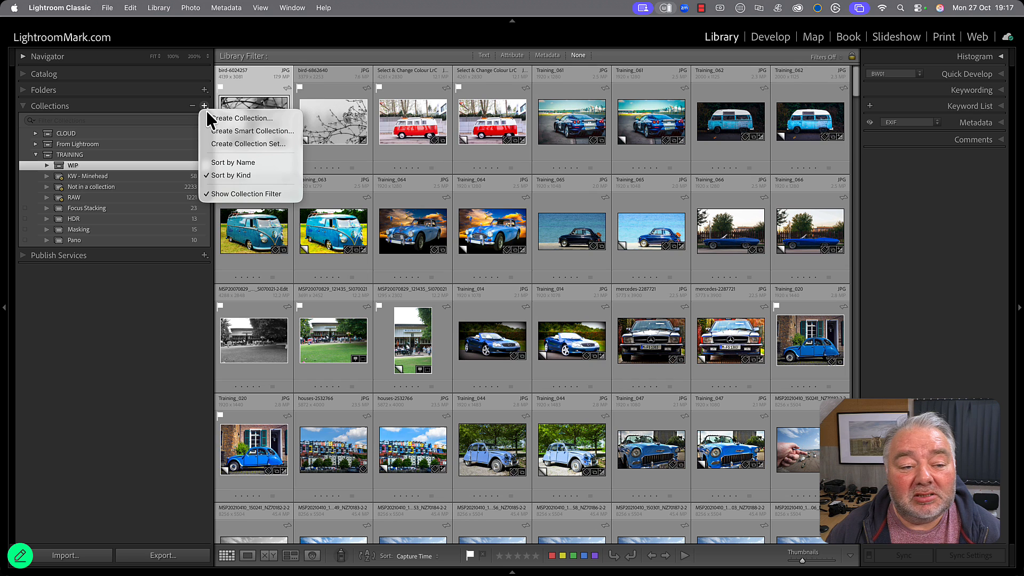
{"action": "left_click", "coordinate": [232, 130]}
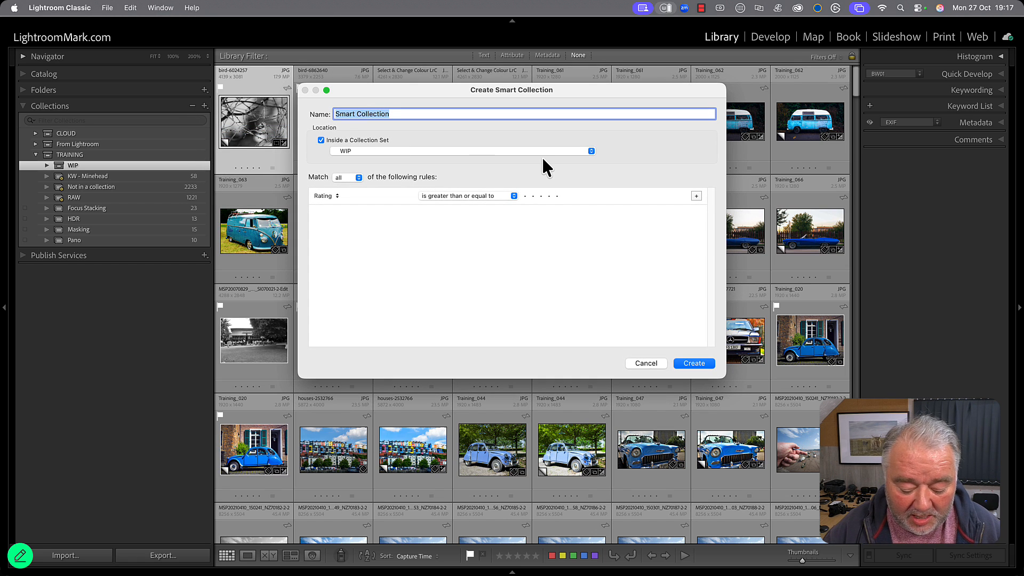
{"action": "type", "text": "KW - "}
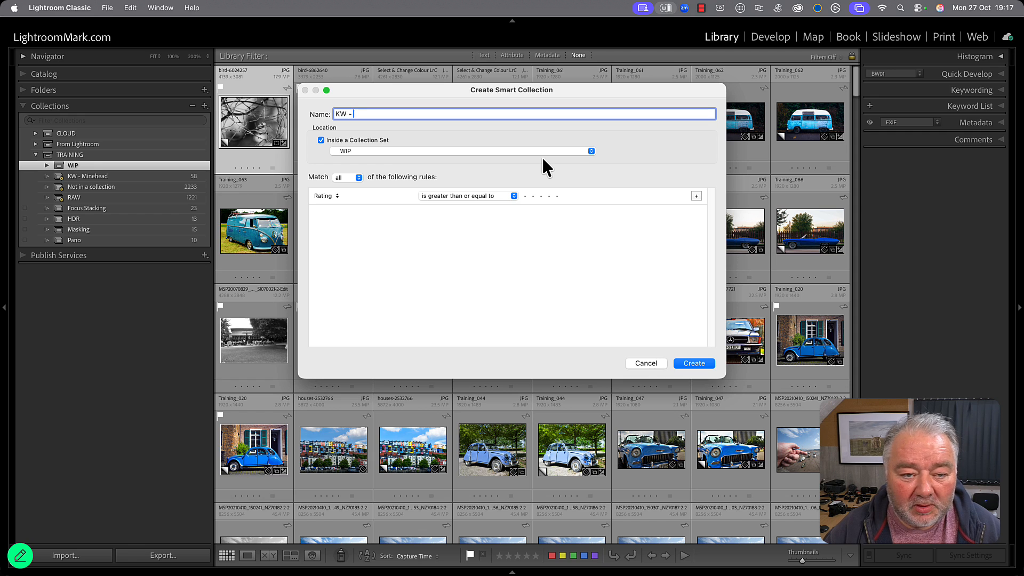
{"action": "type", "text": "Sunrise"}
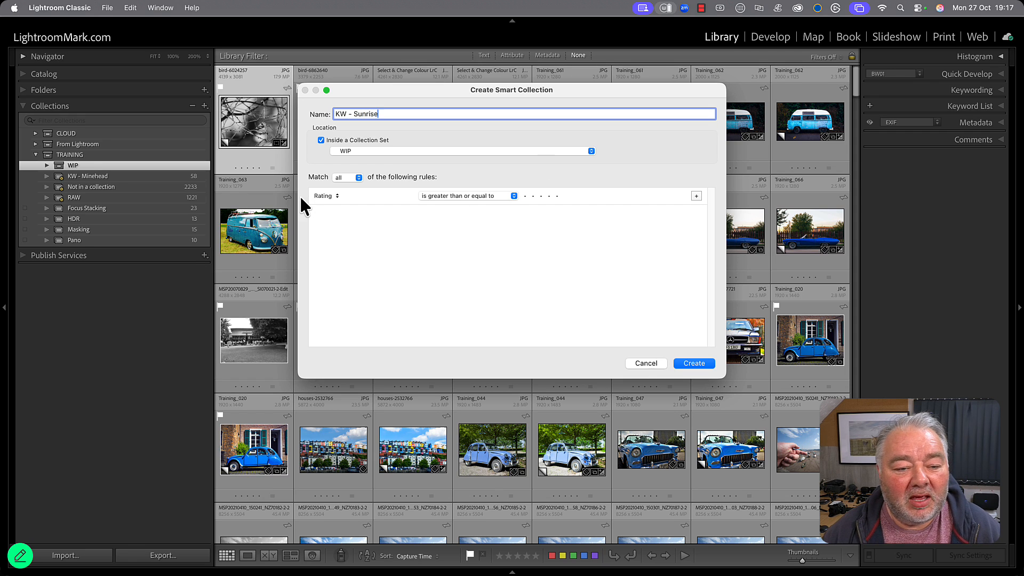
Set the smart collection's rule to Keywords contains "sunrise" and create the collection.
{"action": "left_click", "coordinate": [335, 196]}
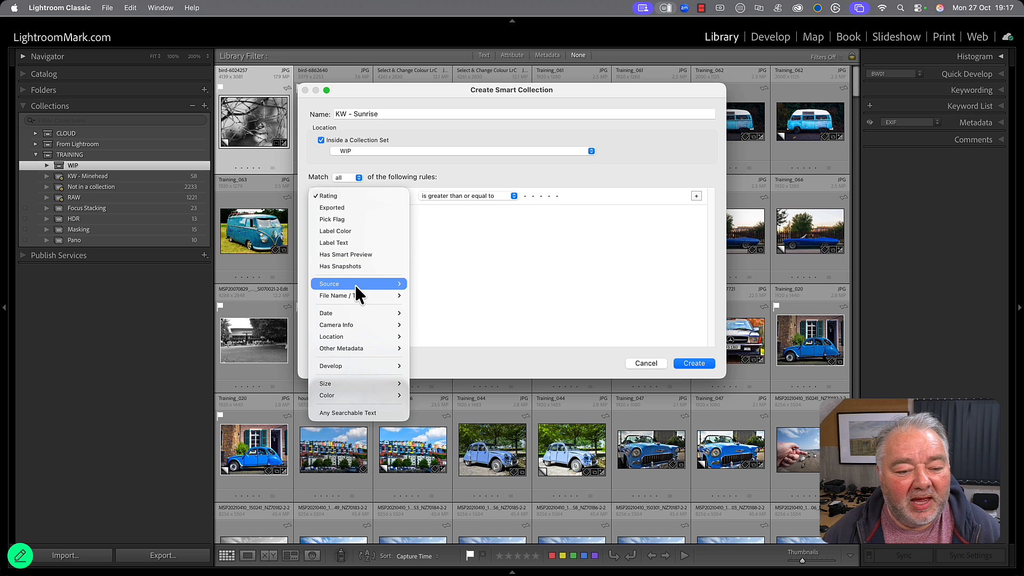
{"action": "mouse_move", "coordinate": [359, 350]}
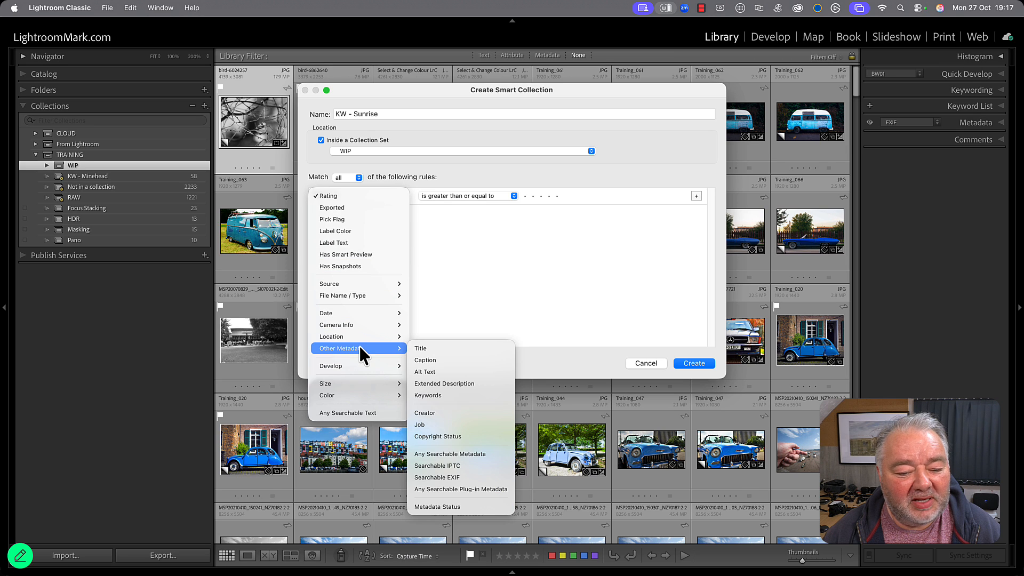
{"action": "left_click", "coordinate": [440, 396]}
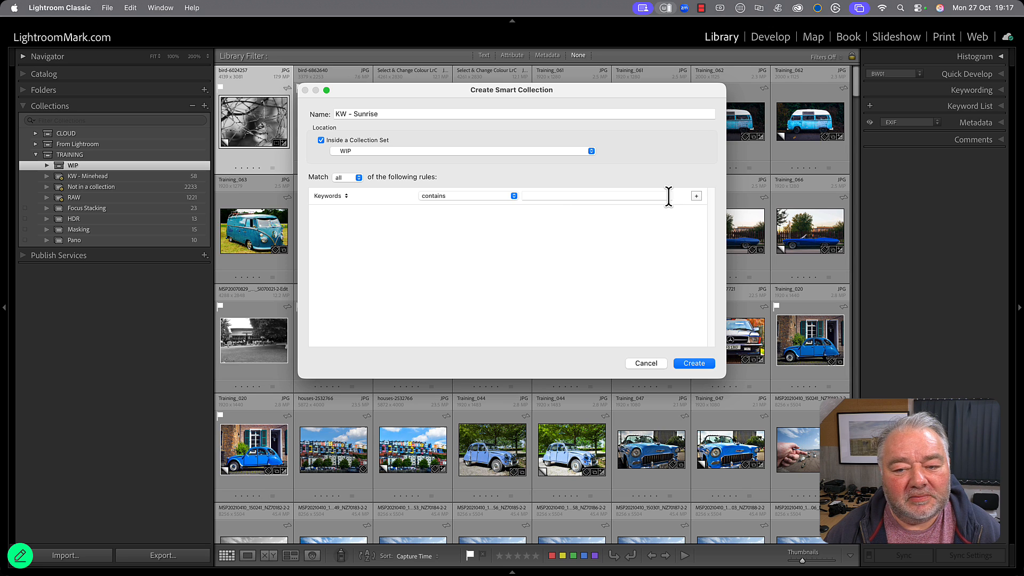
{"action": "left_click", "coordinate": [667, 196]}
{"action": "type", "text": "sunrise"}
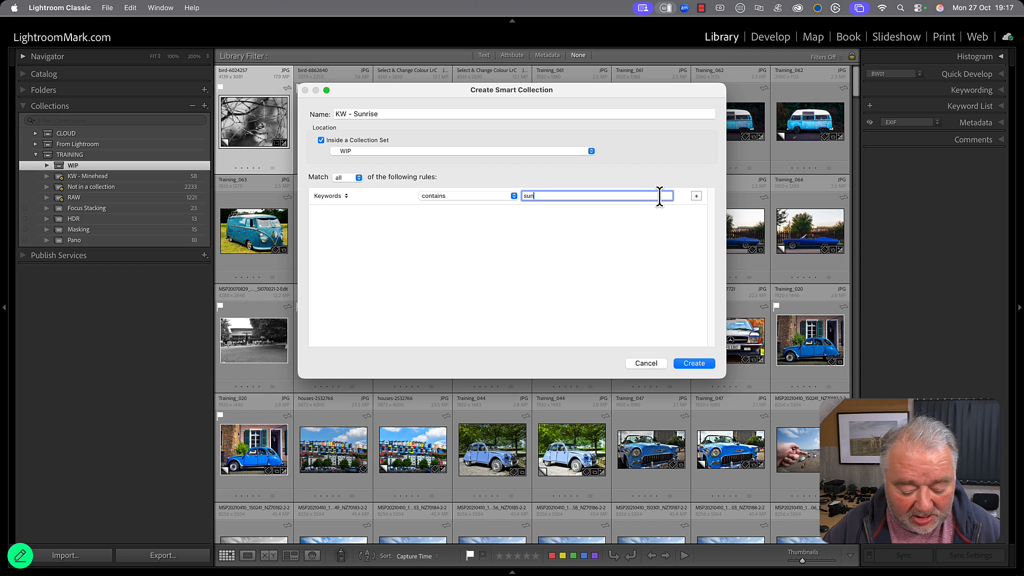
{"action": "left_click", "coordinate": [697, 368]}
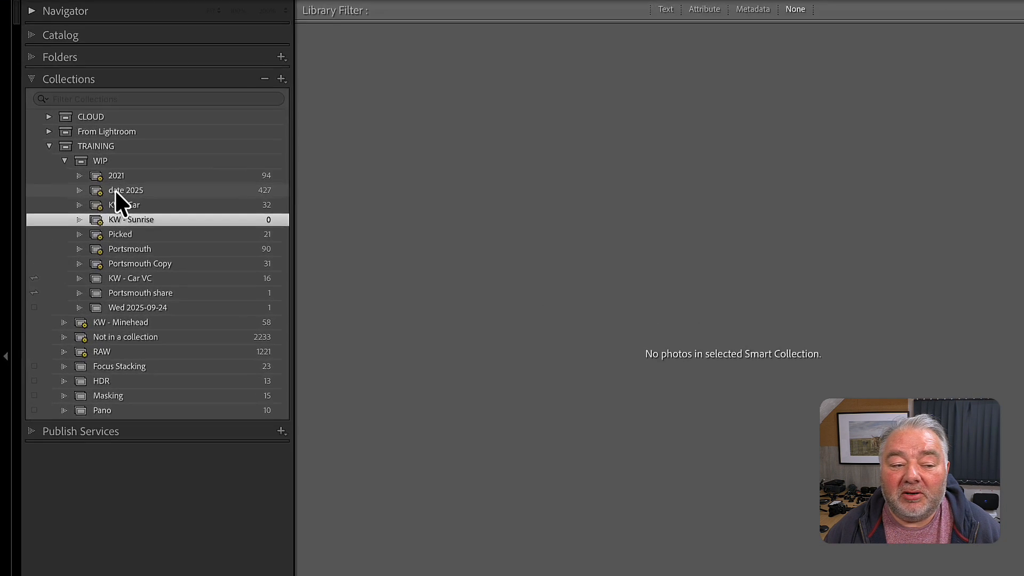
Open the 2021 smart collection in the WIP set to view its photos.
{"action": "left_click", "coordinate": [104, 179]}
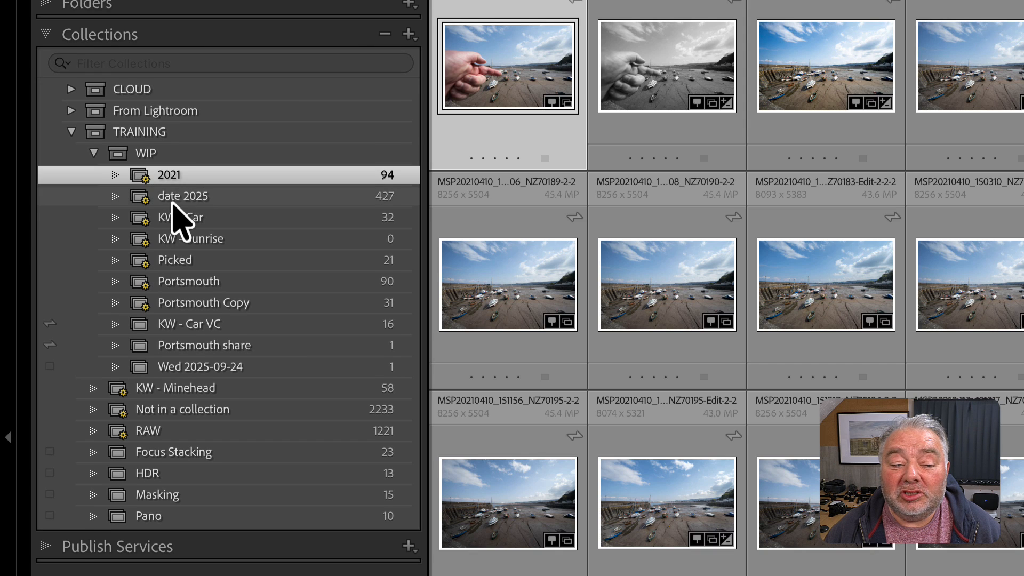
View the date 2025, KW - Car and 2021 smart collections, and select the whole range from 2021 to Portsmouth Copy.
{"action": "left_click", "coordinate": [181, 198]}
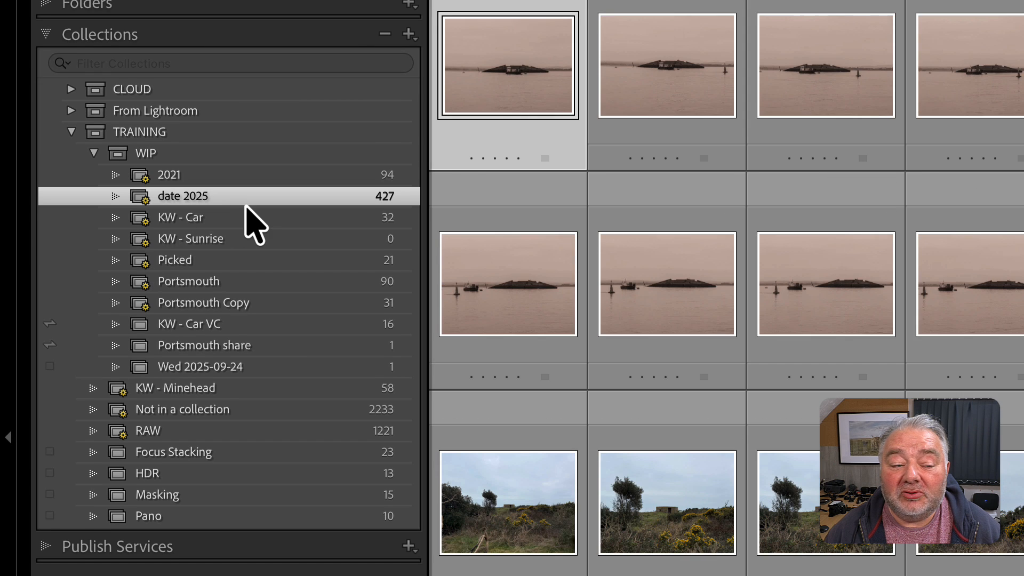
{"action": "left_click", "coordinate": [184, 220]}
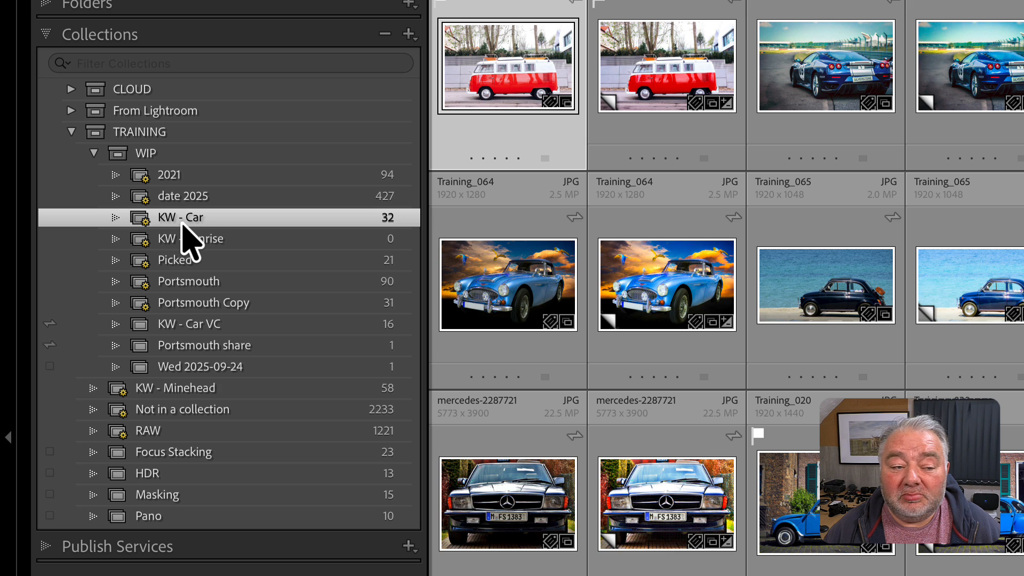
{"action": "left_click", "coordinate": [172, 178]}
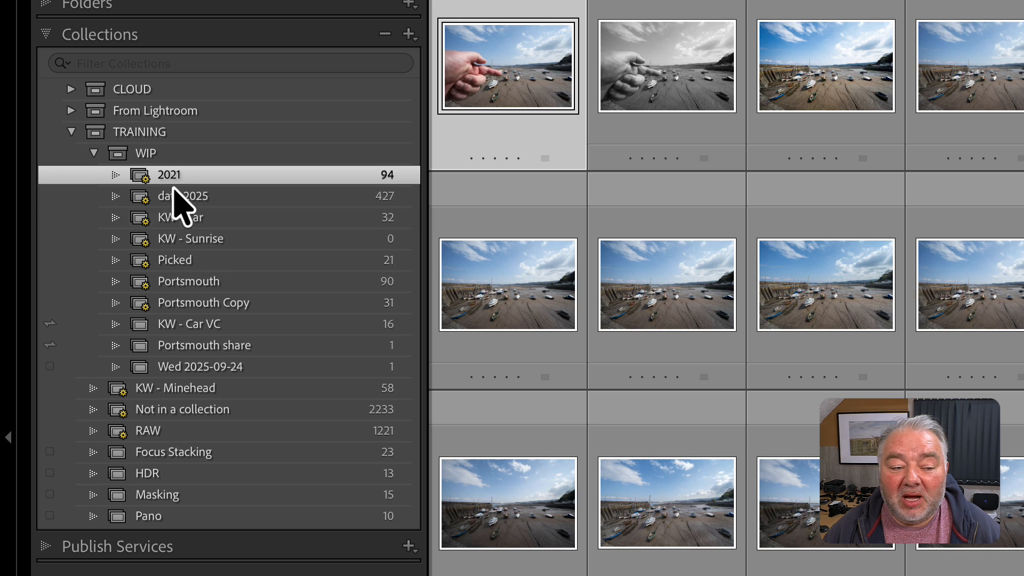
{"action": "left_click", "coordinate": [185, 307], "text": "shift"}
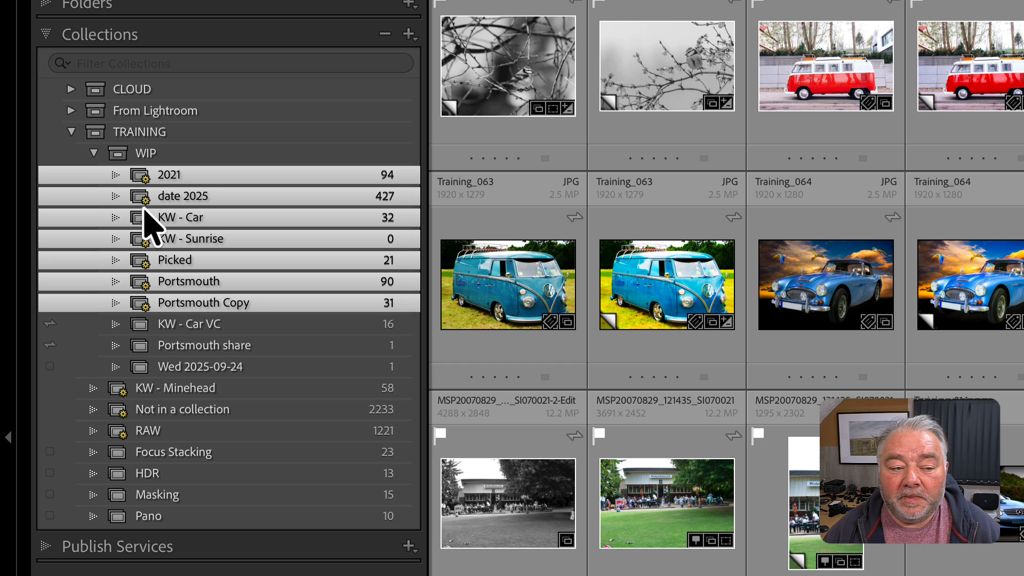
Select the regular collections from KW - Car VC to Wed 2025-09-24, and view the contents of the whole WIP set.
{"action": "left_click", "coordinate": [186, 325]}
{"action": "left_click", "coordinate": [192, 367], "text": "shift"}
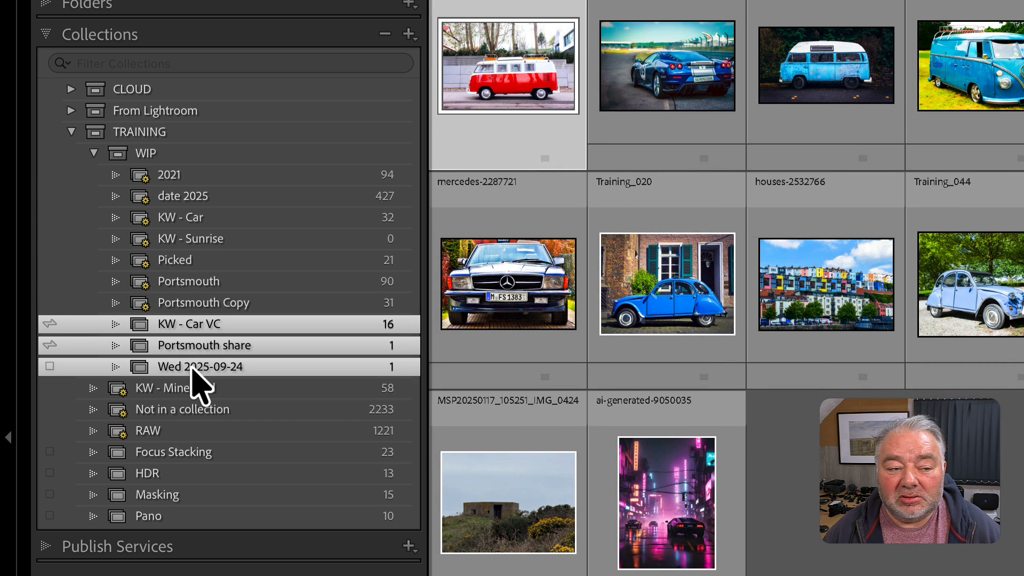
{"action": "left_click", "coordinate": [160, 156]}
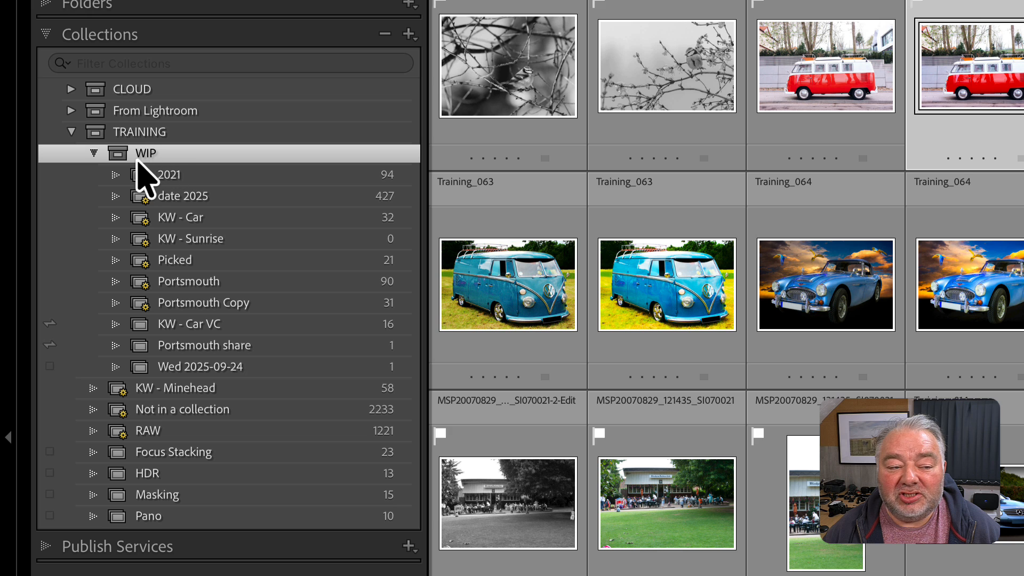
Compare the smart collections from 2021 to Portsmouth Copy with the selected group of regular collections from KW - Car VC to Wed 2025-09-24.
{"action": "left_click", "coordinate": [179, 176]}
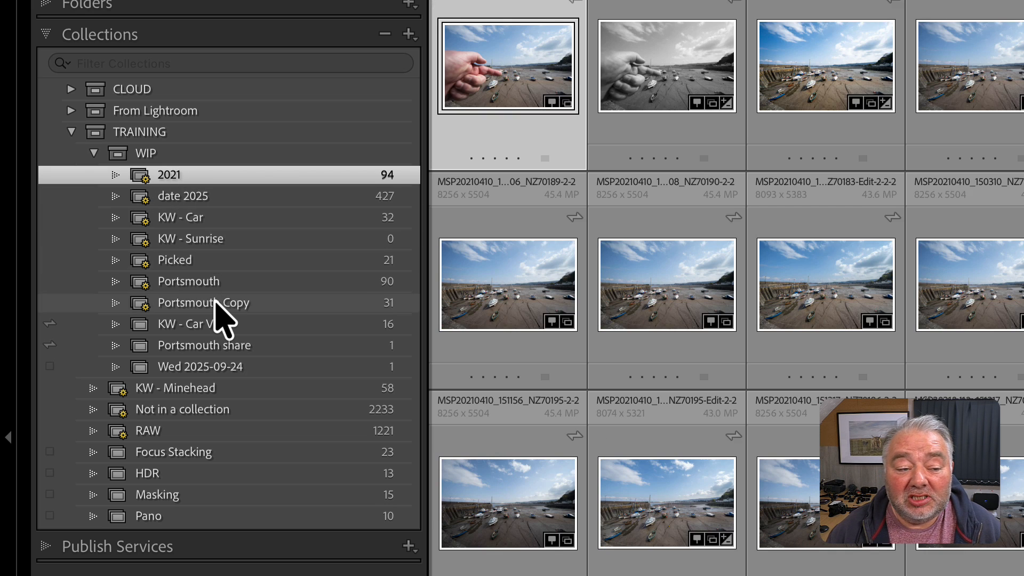
{"action": "left_click", "coordinate": [215, 302], "text": "shift"}
{"action": "left_click", "coordinate": [216, 323]}
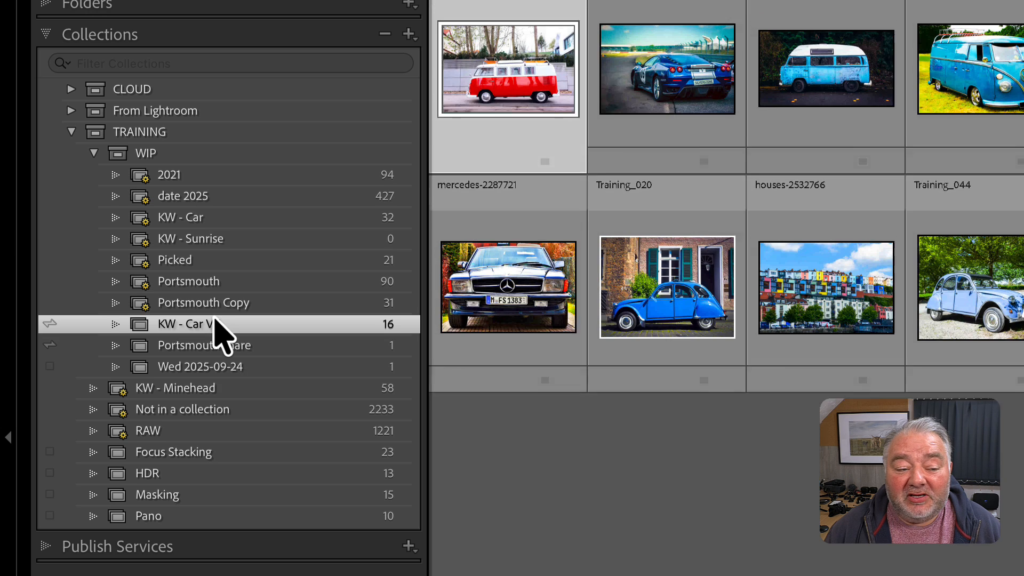
{"action": "left_click", "coordinate": [221, 367], "text": "shift"}
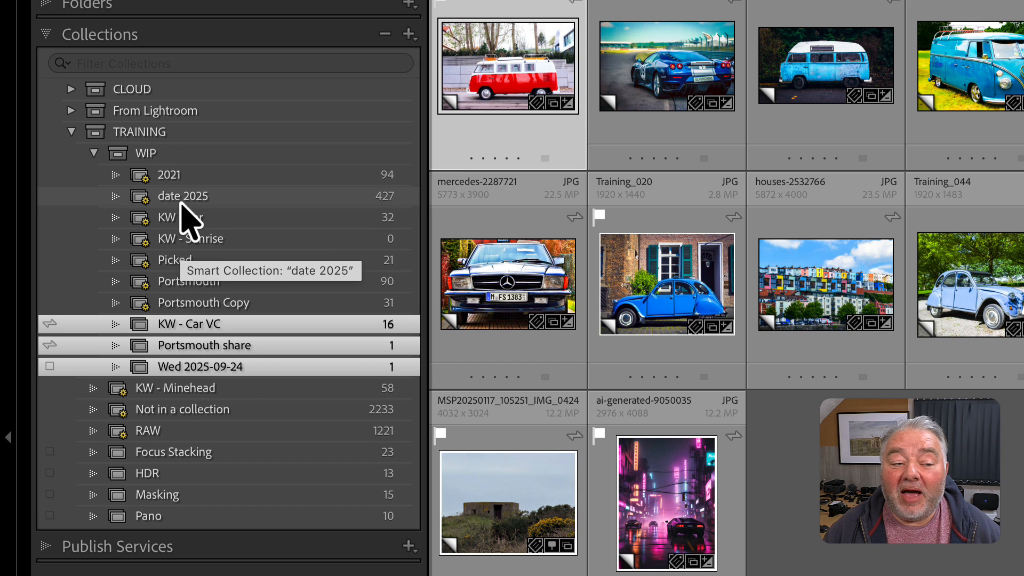
View the photos in the 2021, KW - Sunrise, KW - Car VC and KW - Car collections of the WIP set.
{"action": "left_click", "coordinate": [185, 180]}
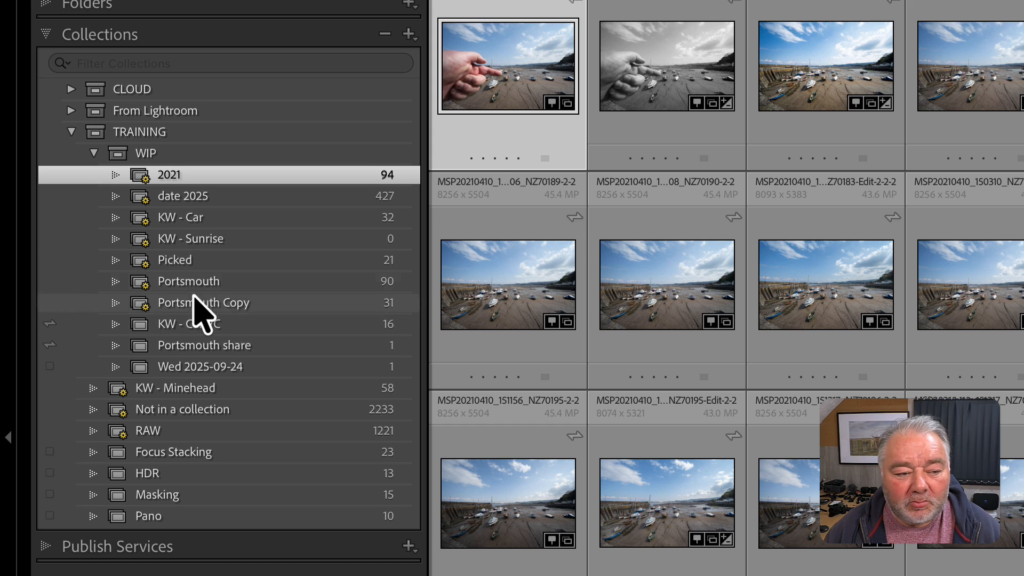
{"action": "left_click", "coordinate": [191, 223]}
{"action": "left_click", "coordinate": [240, 241]}
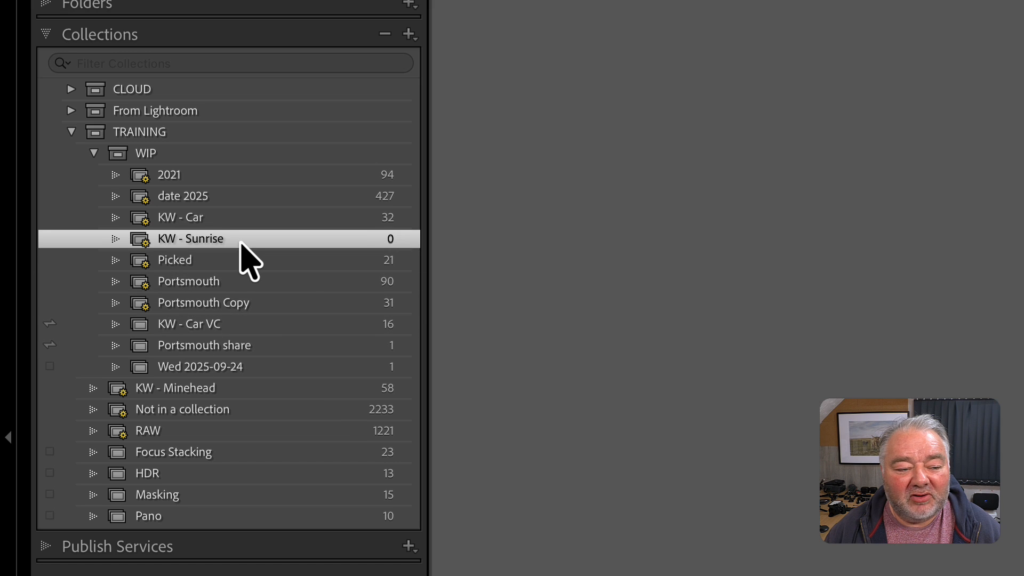
{"action": "left_click", "coordinate": [209, 326]}
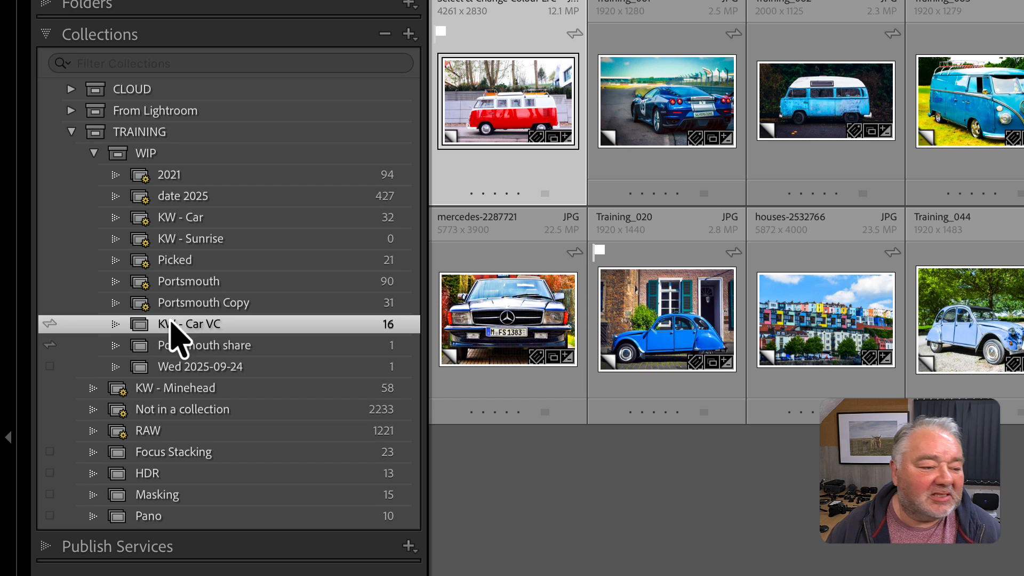
{"action": "left_click", "coordinate": [182, 240]}
{"action": "left_click", "coordinate": [179, 220]}
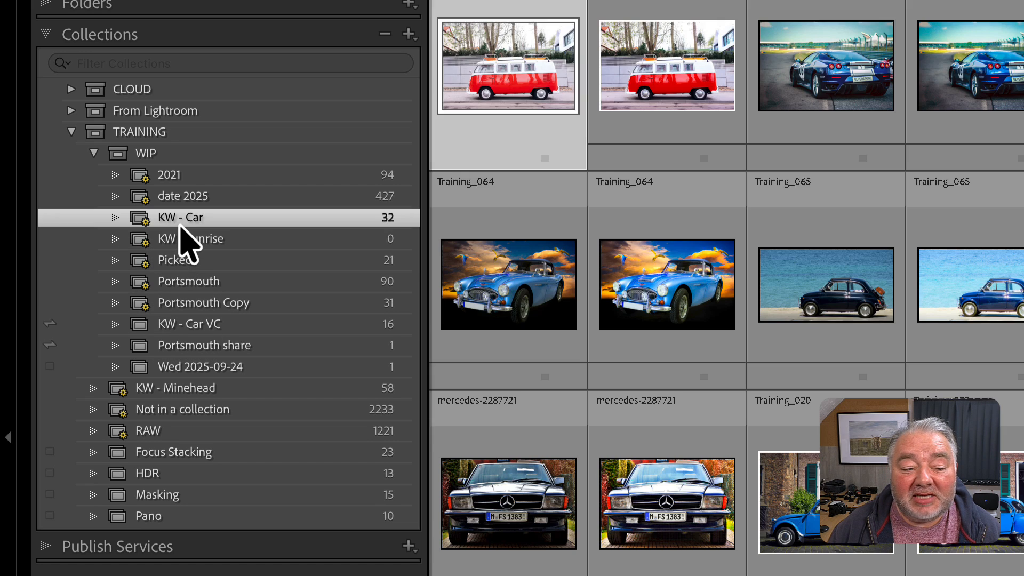
Compare the KW - Sunrise, KW - Car VC and Picked collections in the WIP set, ending on KW - Sunrise.
{"action": "left_click", "coordinate": [154, 235]}
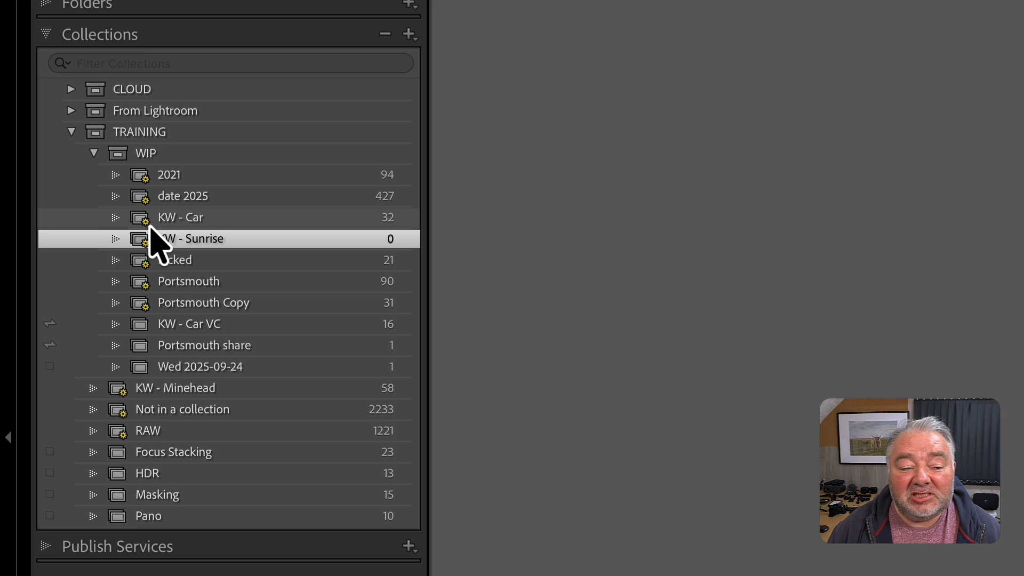
{"action": "left_click", "coordinate": [149, 225]}
{"action": "left_click", "coordinate": [152, 239]}
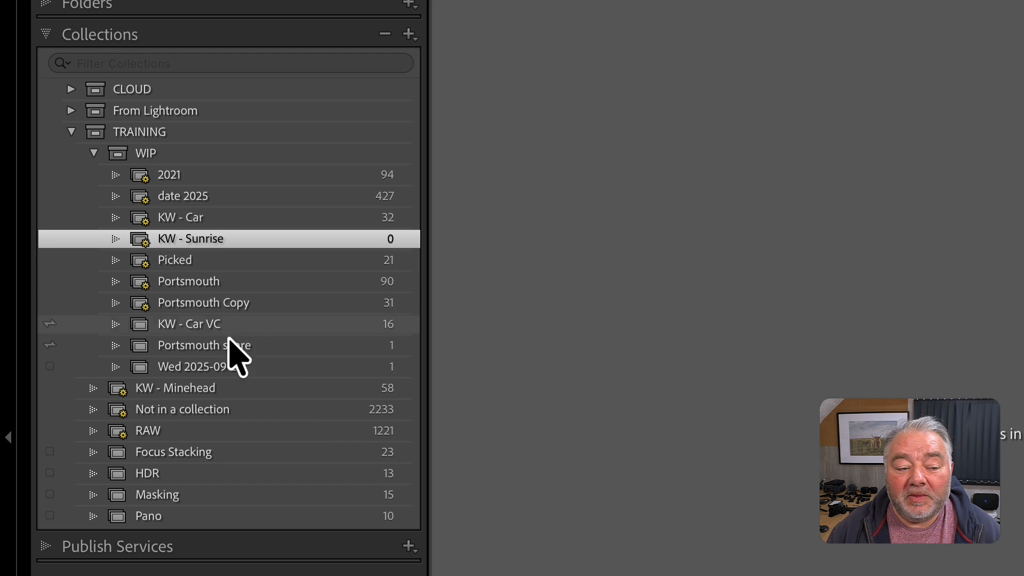
{"action": "left_click", "coordinate": [181, 327]}
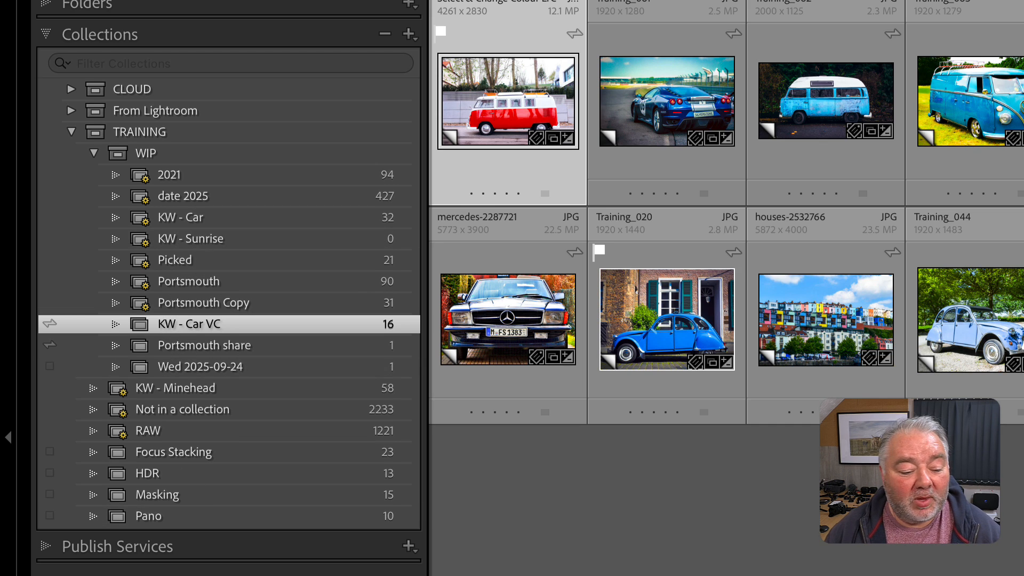
{"action": "left_click", "coordinate": [228, 260]}
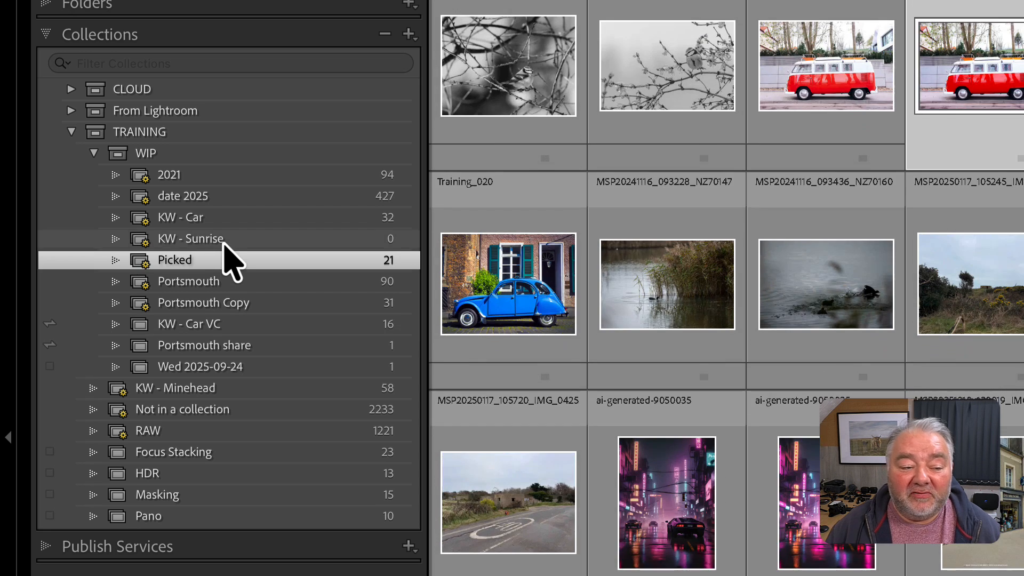
{"action": "left_click", "coordinate": [224, 243]}
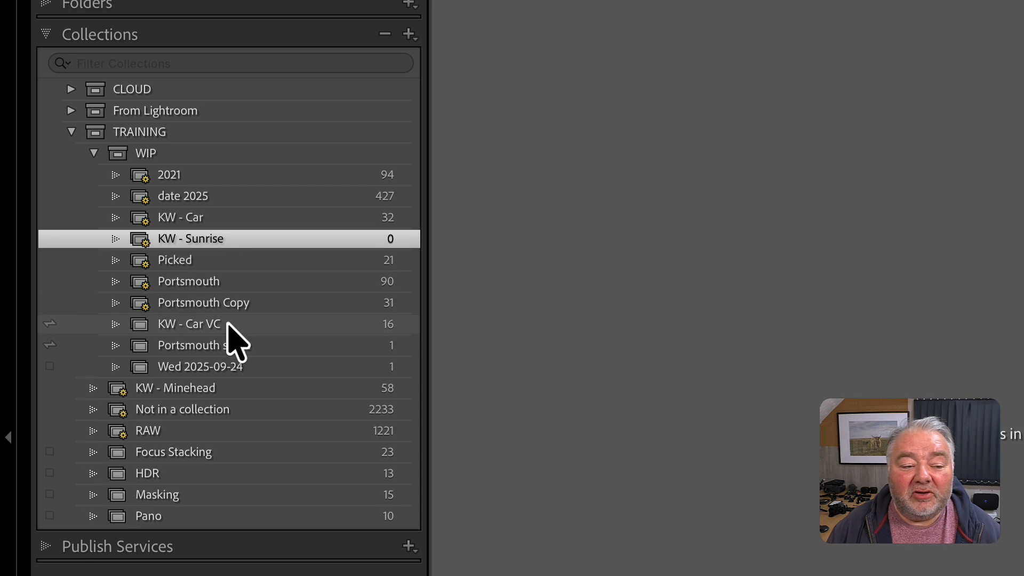
Move the KW - Minehead smart collection into the WIP set, and collapse and re-expand the set.
{"action": "left_click", "coordinate": [222, 390]}
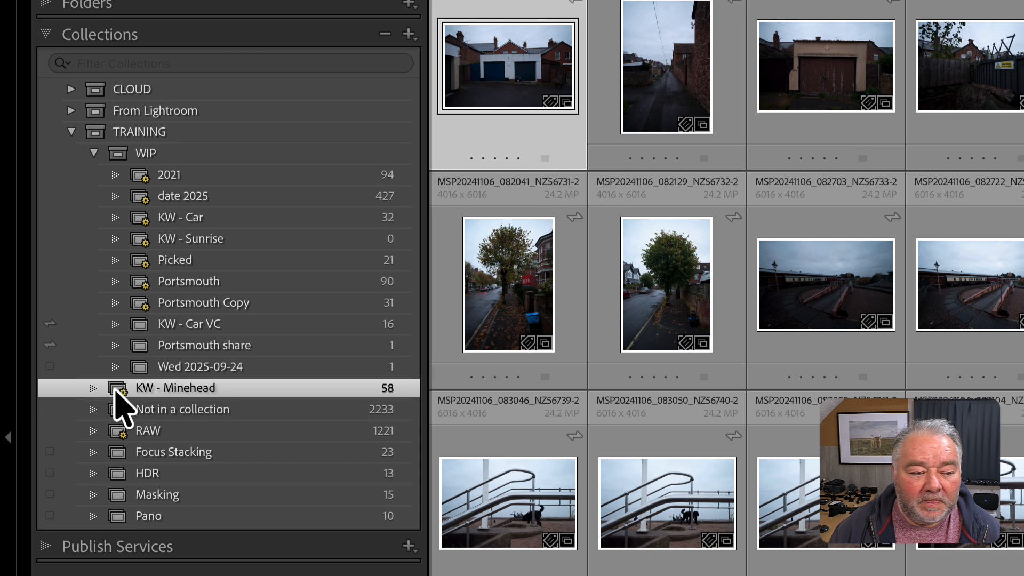
{"action": "left_click_drag", "start_coordinate": [116, 391], "coordinate": [165, 164]}
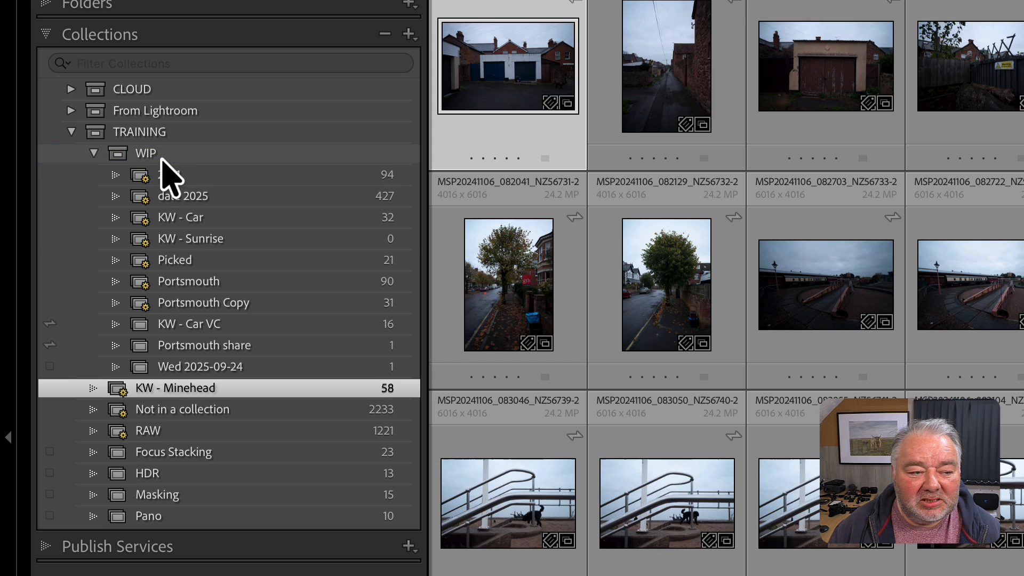
{"action": "left_click", "coordinate": [95, 160]}
{"action": "left_click", "coordinate": [94, 155]}
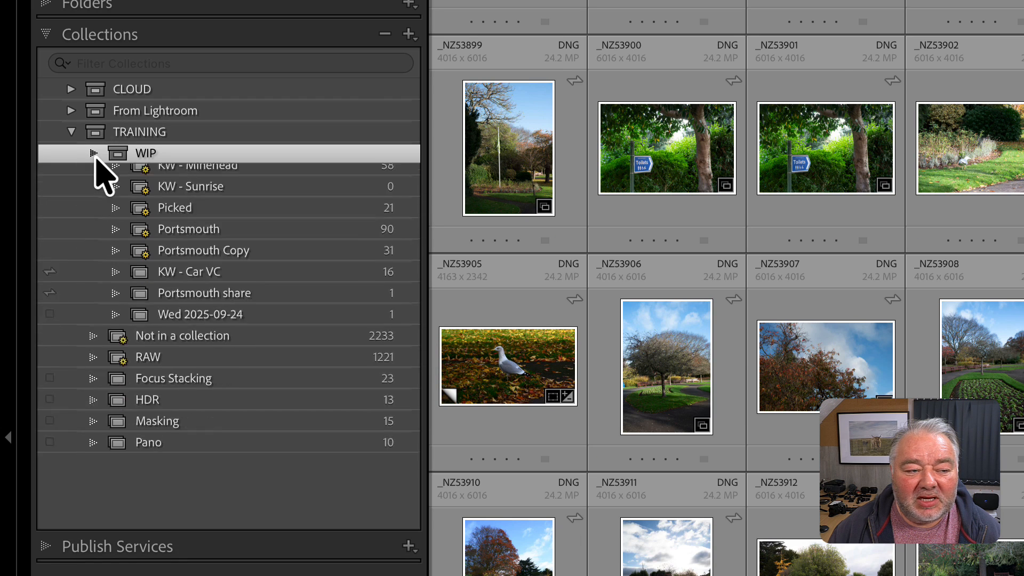
{"action": "left_click", "coordinate": [93, 154]}
{"action": "left_click", "coordinate": [94, 154]}
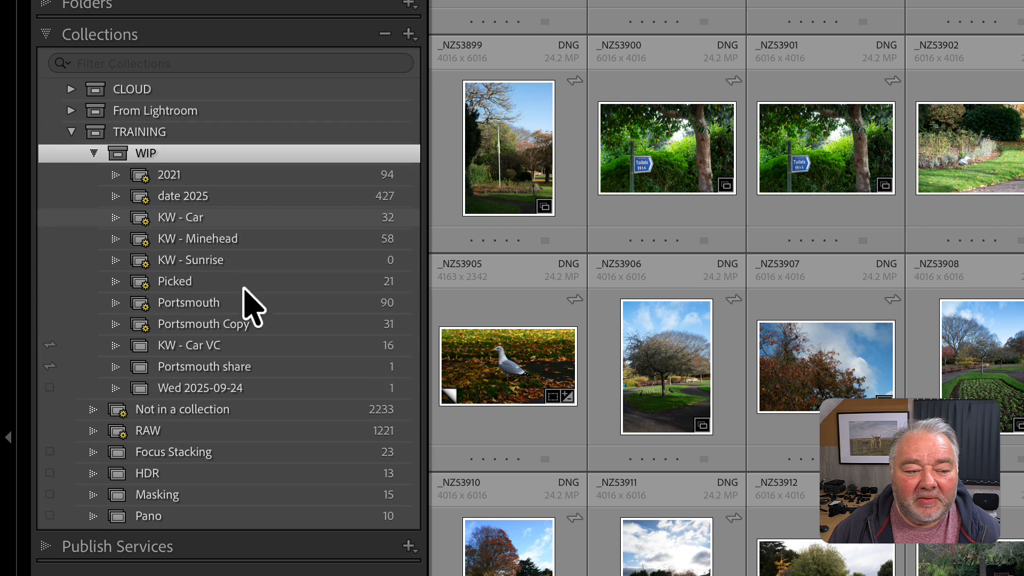
Move the Not in a collection and RAW smart collections together into the WIP set.
{"action": "left_click", "coordinate": [133, 431]}
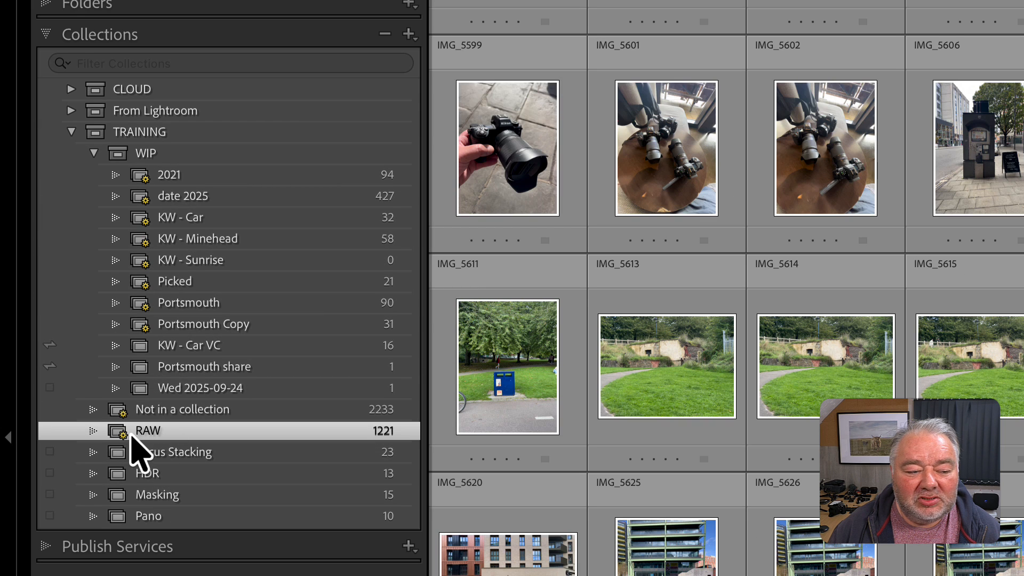
{"action": "left_click", "coordinate": [95, 154]}
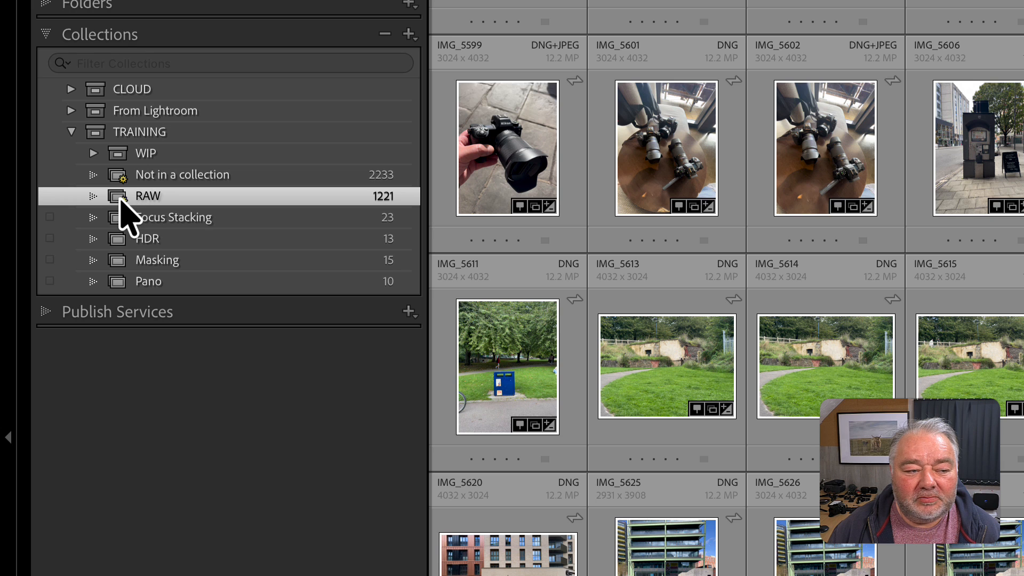
{"action": "left_click", "coordinate": [125, 180], "text": "super"}
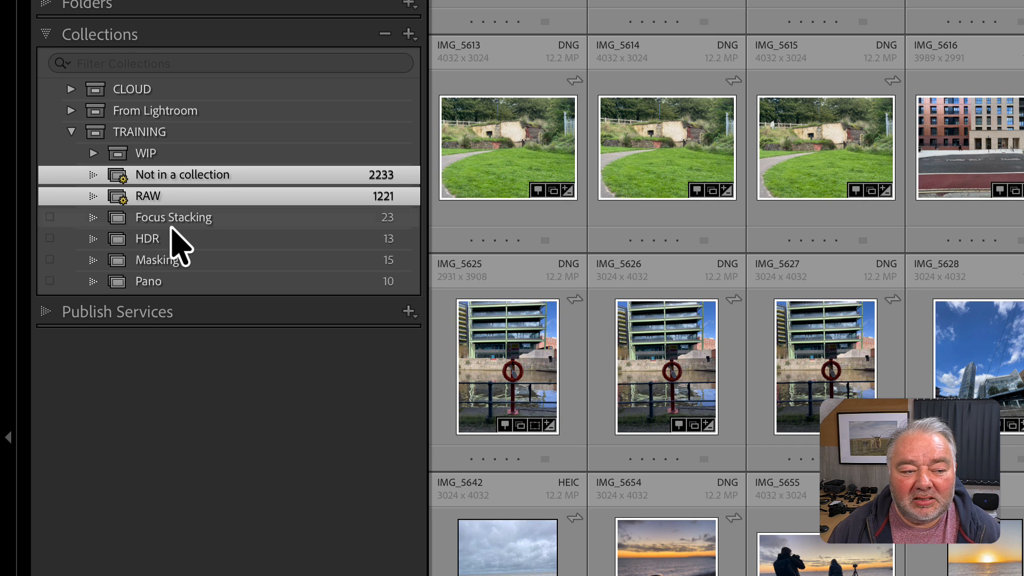
{"action": "left_click_drag", "start_coordinate": [151, 199], "coordinate": [161, 155]}
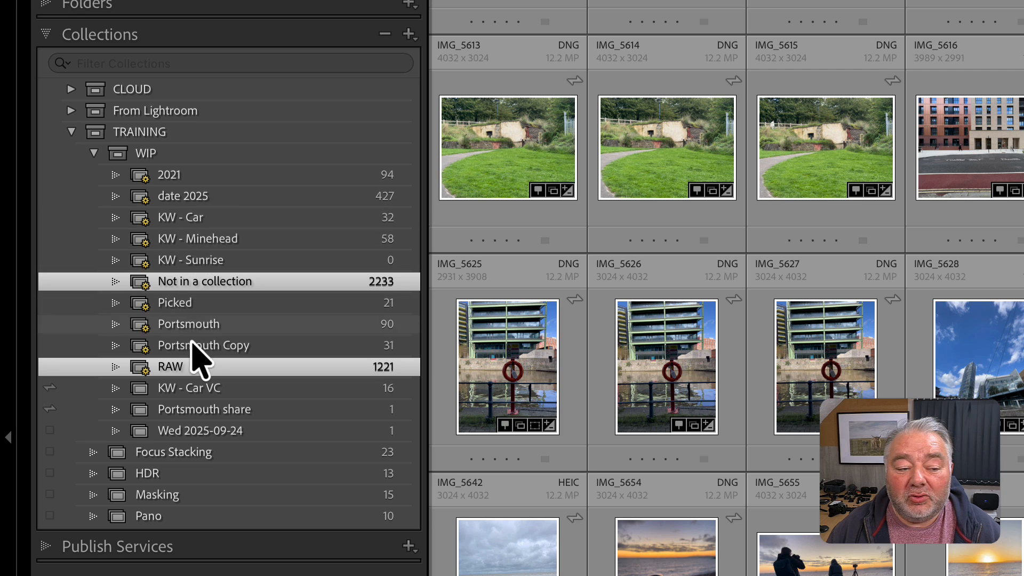
View the KW - Minehead and KW - Sunrise smart collections, and start an import from the "9 - to import to lrc" folder.
{"action": "left_click", "coordinate": [231, 240]}
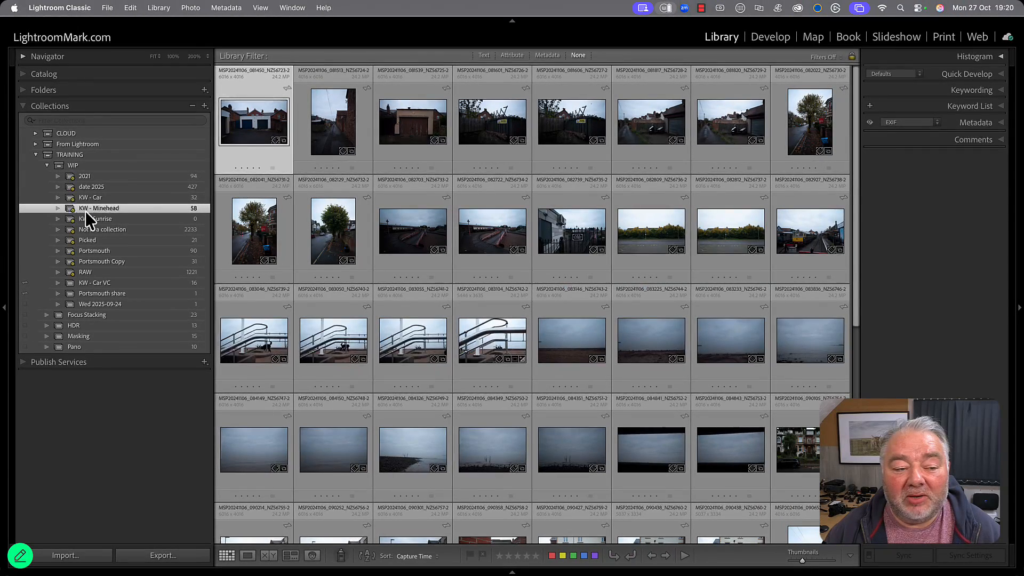
{"action": "left_click", "coordinate": [105, 219]}
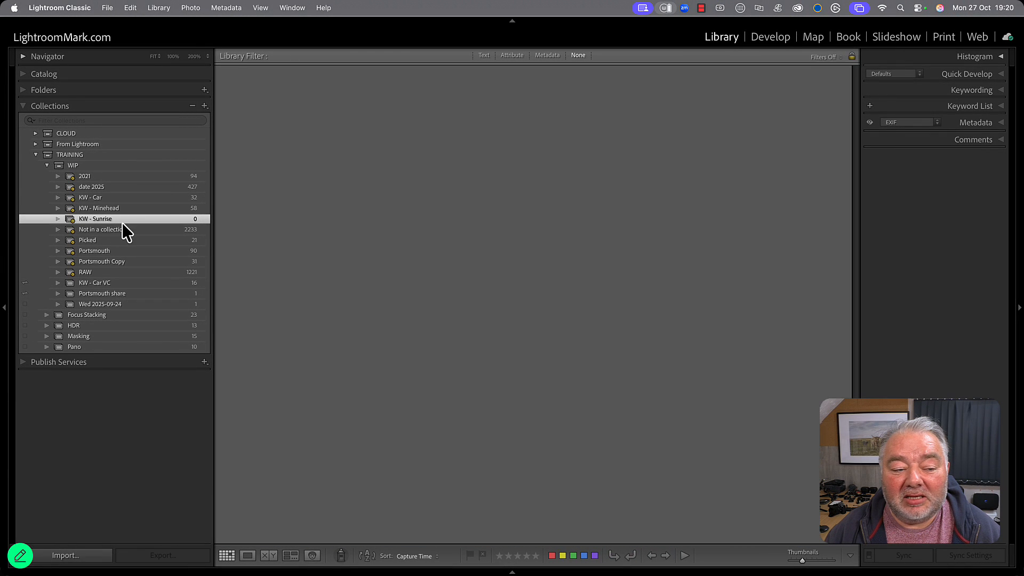
{"action": "left_click", "coordinate": [86, 559]}
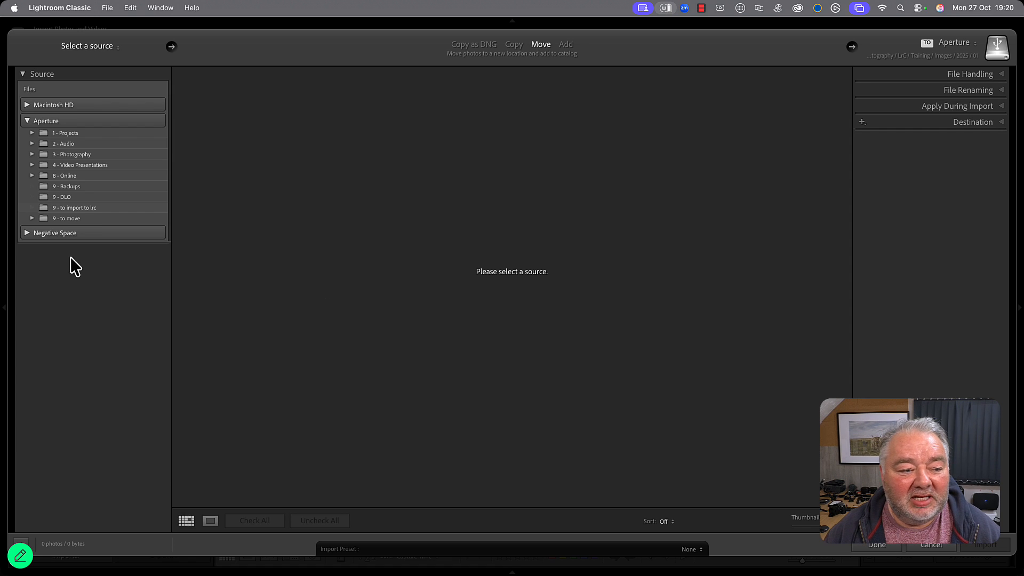
{"action": "left_click", "coordinate": [80, 209]}
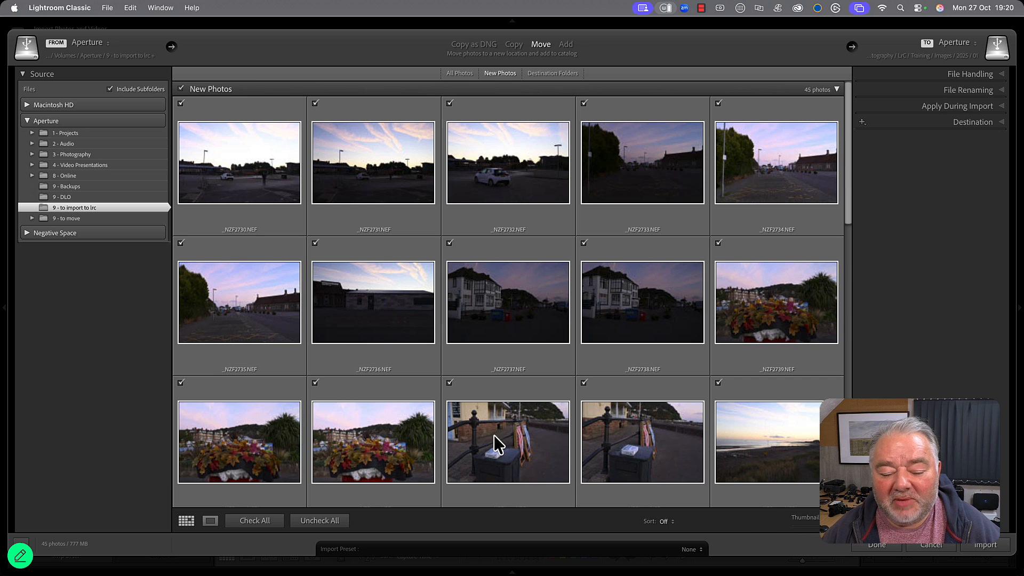
Exclude all photos from the import and select _NZF2744.NEF as the first sunrise photo.
{"action": "left_click", "coordinate": [262, 525]}
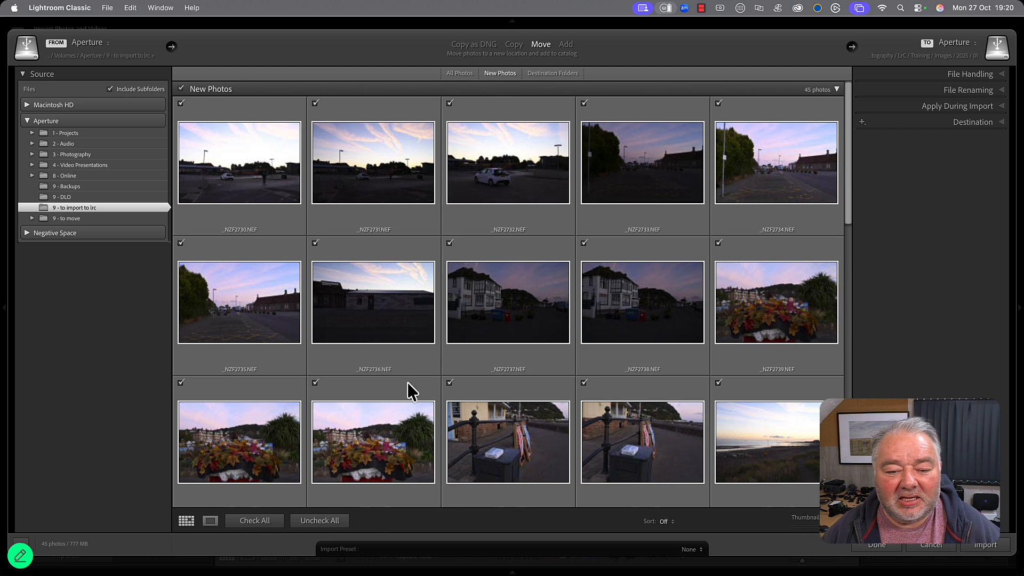
{"action": "scroll", "coordinate": [438, 335], "scroll_direction": "down", "scroll_amount": 4}
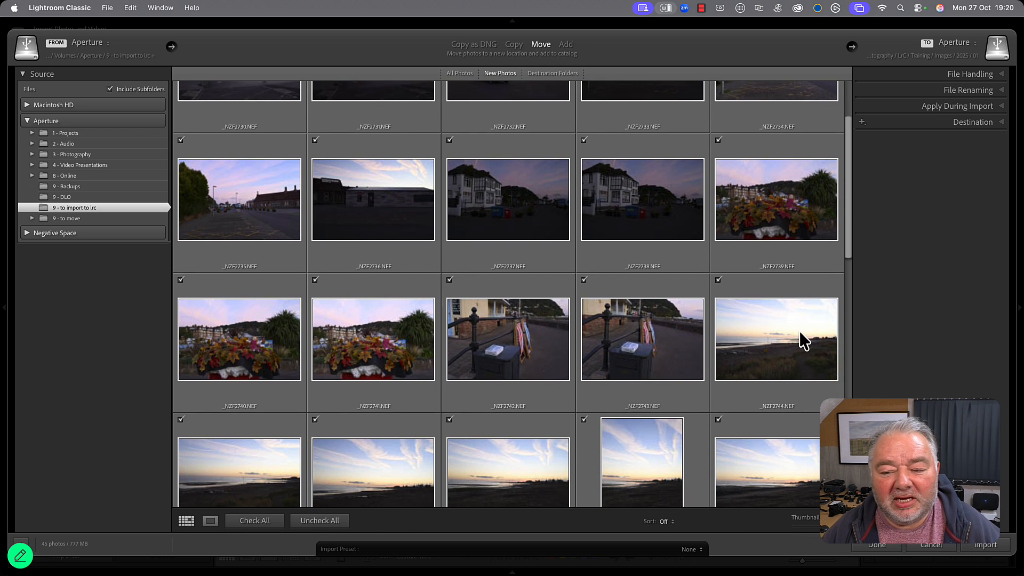
{"action": "left_click", "coordinate": [803, 340]}
{"action": "left_click", "coordinate": [341, 522]}
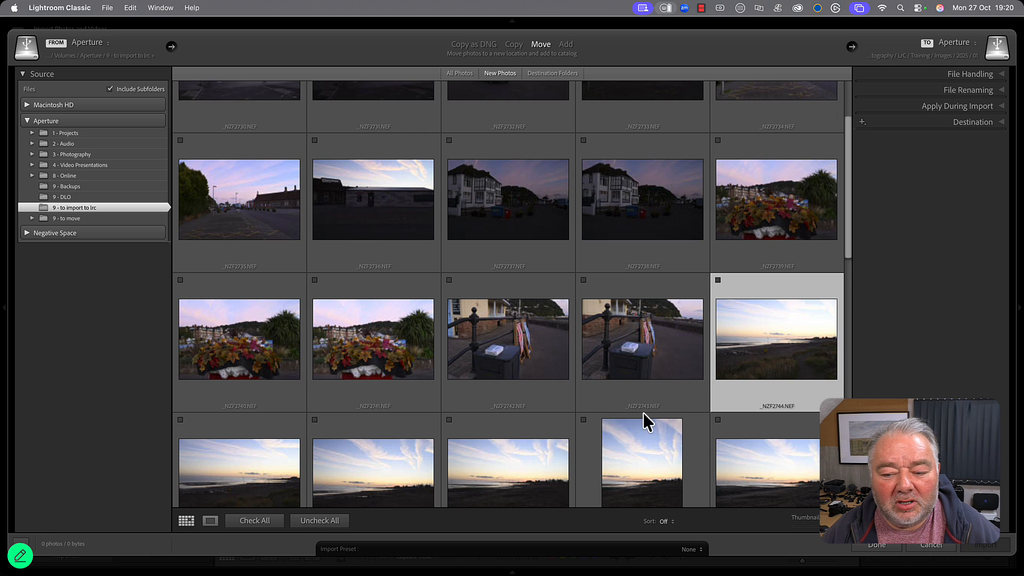
Extend the selection from _NZF2744.NEF through _NZF2765.NEF and mark those sunrise photos for import.
{"action": "scroll", "coordinate": [643, 413], "scroll_direction": "down", "scroll_amount": 4}
{"action": "scroll", "coordinate": [761, 236], "scroll_direction": "down", "scroll_amount": 10}
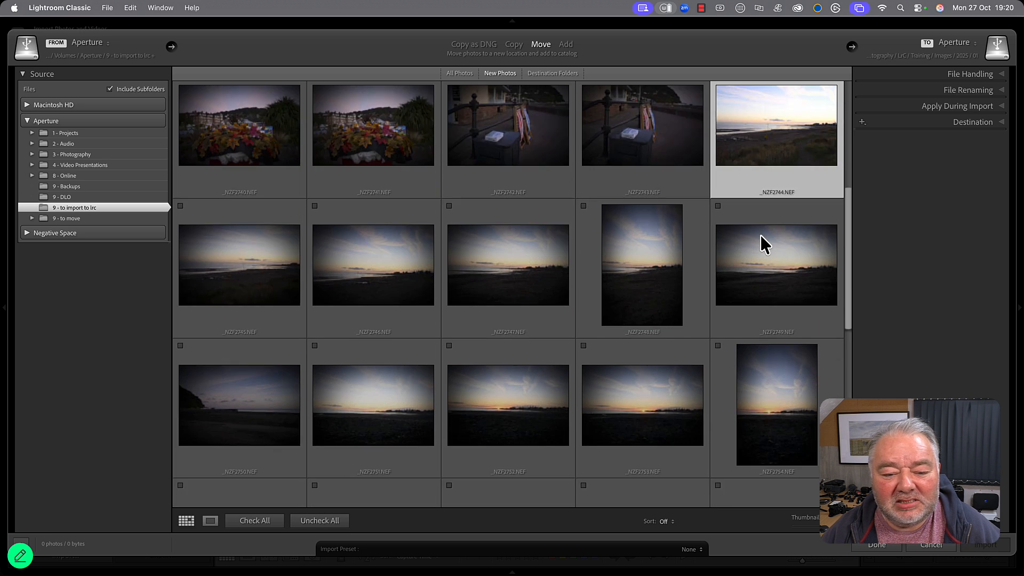
{"action": "scroll", "coordinate": [761, 236], "scroll_direction": "down", "scroll_amount": 4}
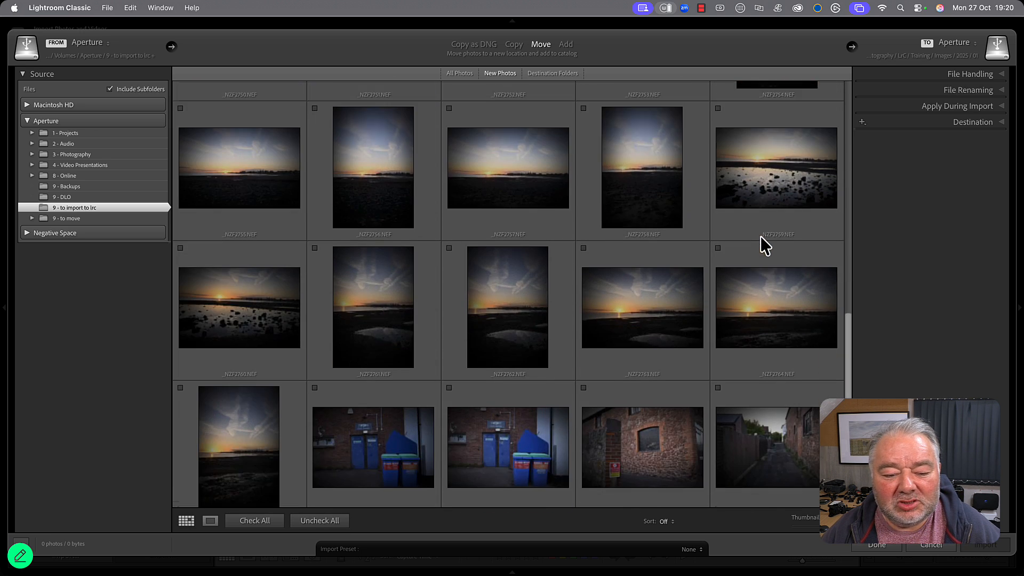
{"action": "left_click", "coordinate": [255, 413], "text": "shift"}
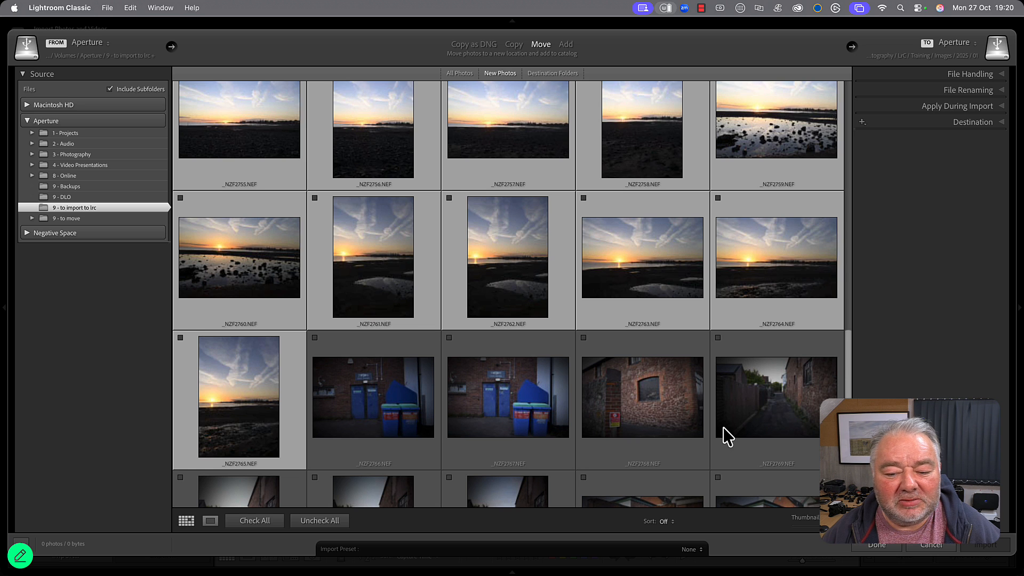
{"action": "scroll", "coordinate": [723, 428], "scroll_direction": "down", "scroll_amount": 4}
{"action": "scroll", "coordinate": [724, 425], "scroll_direction": "up", "scroll_amount": 12}
{"action": "scroll", "coordinate": [727, 434], "scroll_direction": "up", "scroll_amount": 5}
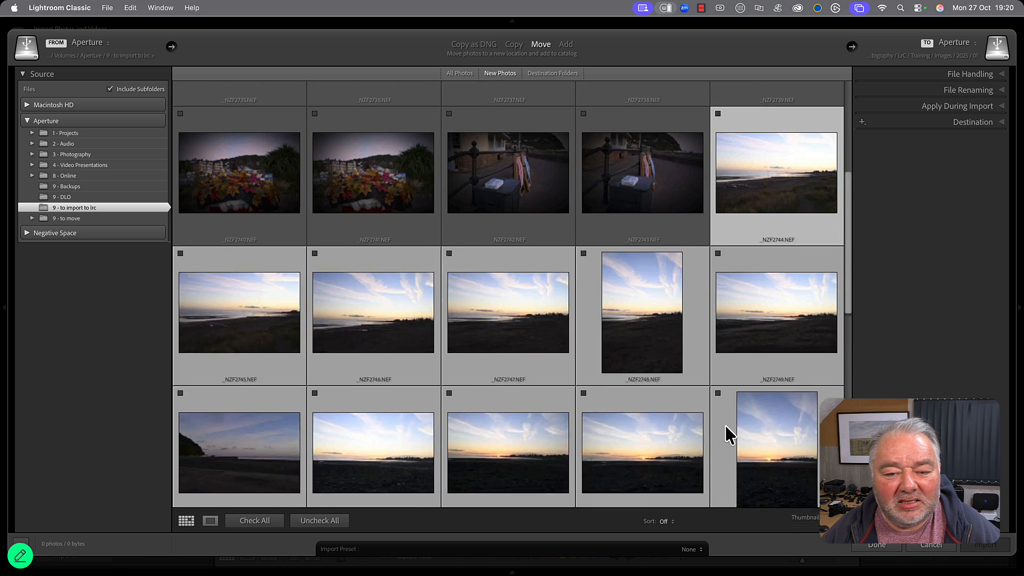
{"action": "left_click", "coordinate": [718, 176]}
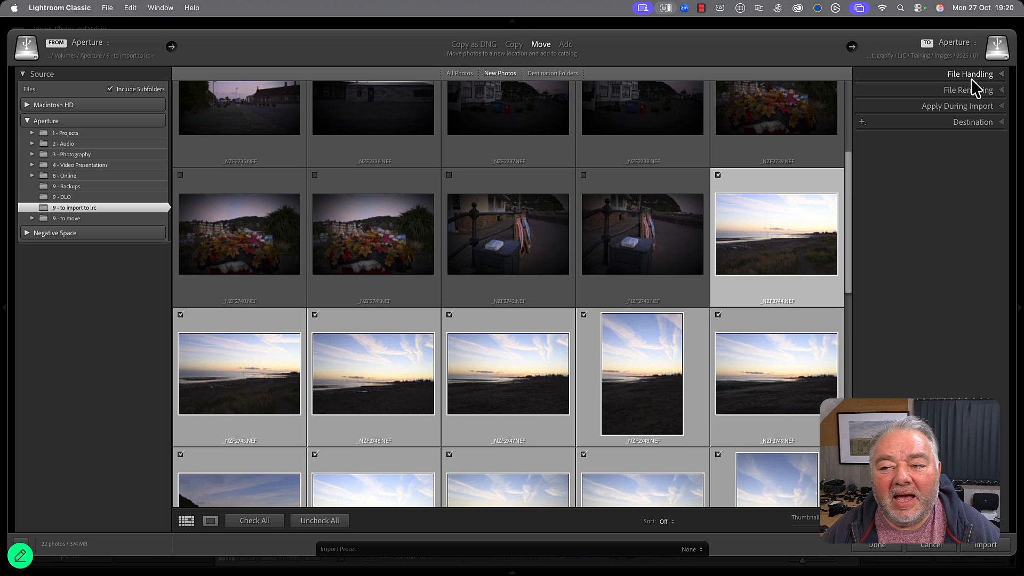
Add the keywords "minehead < Somerset, sunrise" to the photos during import.
{"action": "left_click", "coordinate": [973, 110]}
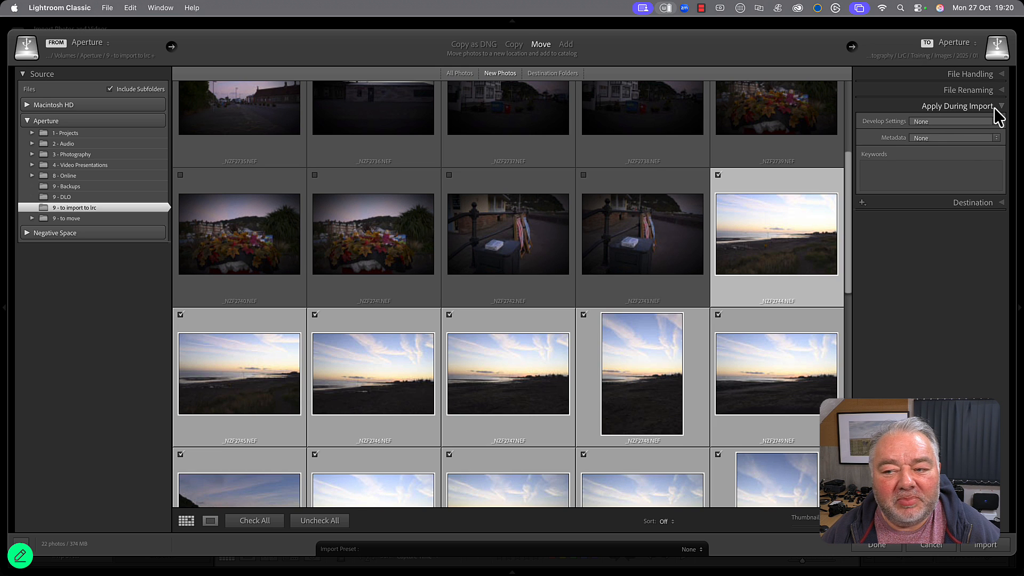
{"action": "left_click", "coordinate": [892, 182]}
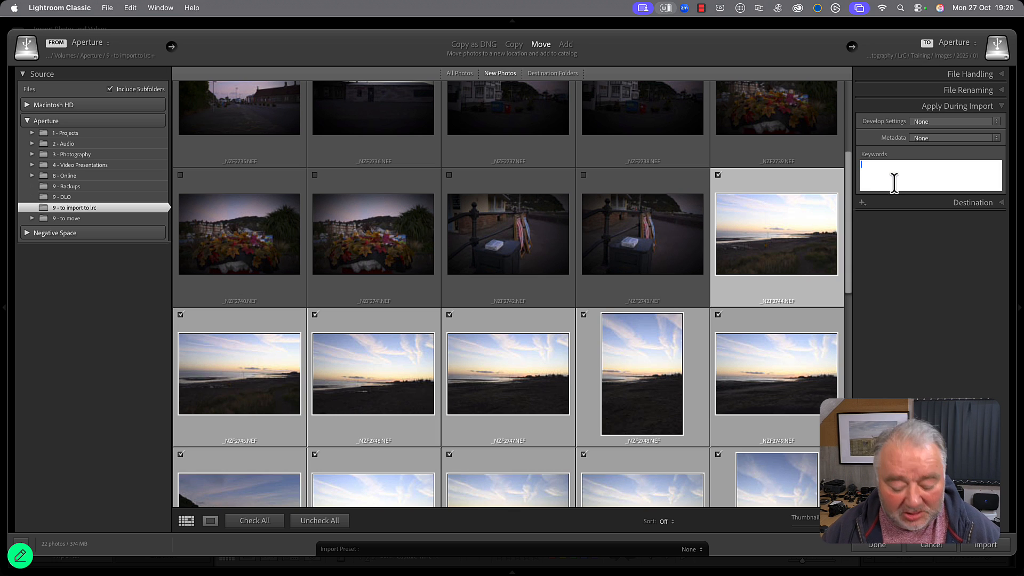
{"action": "type", "text": "mineh"}
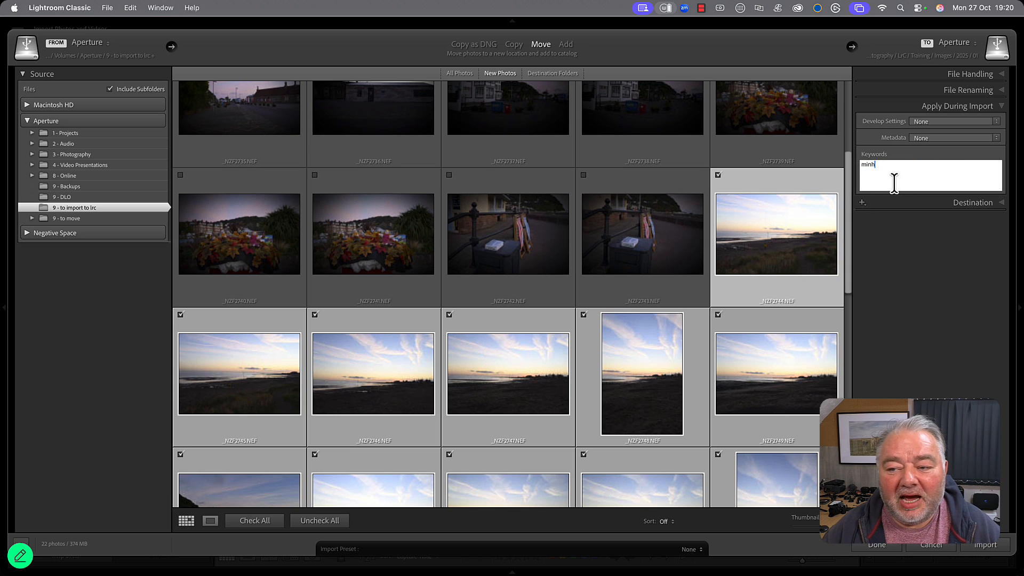
{"action": "type", "text": "e"}
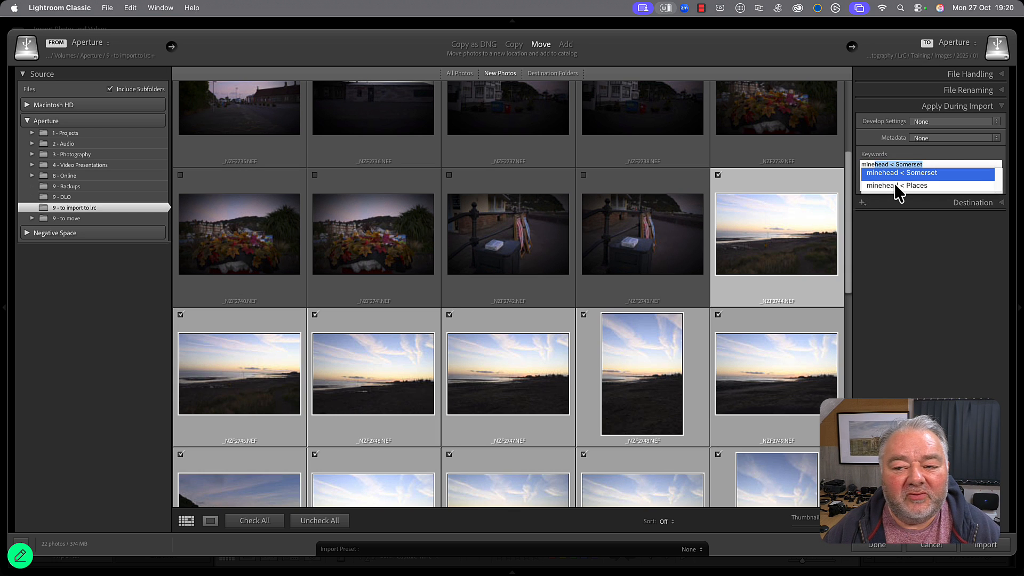
{"action": "key", "text": "Return"}
{"action": "type", "text": ", "}
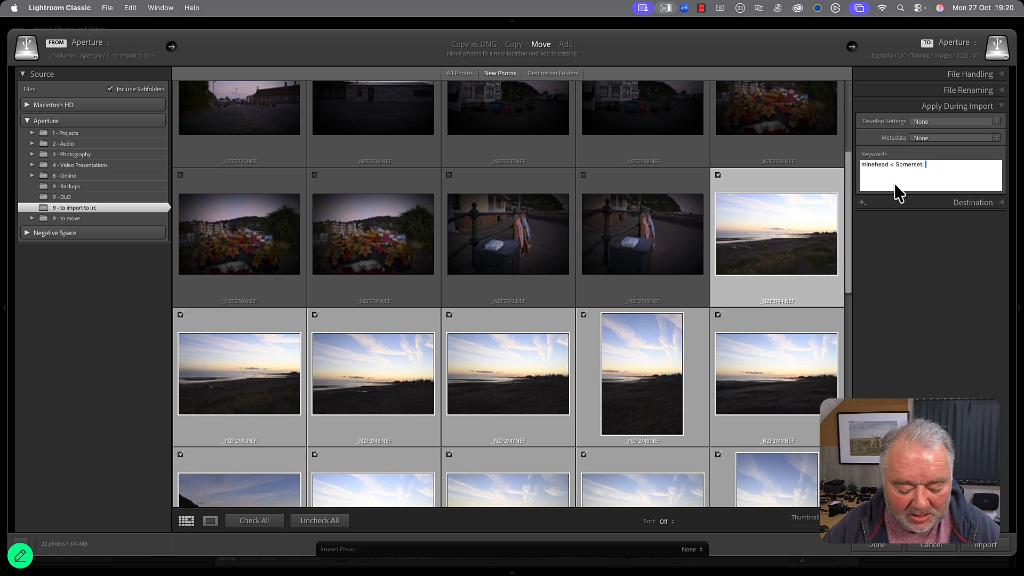
{"action": "type", "text": "sunrise"}
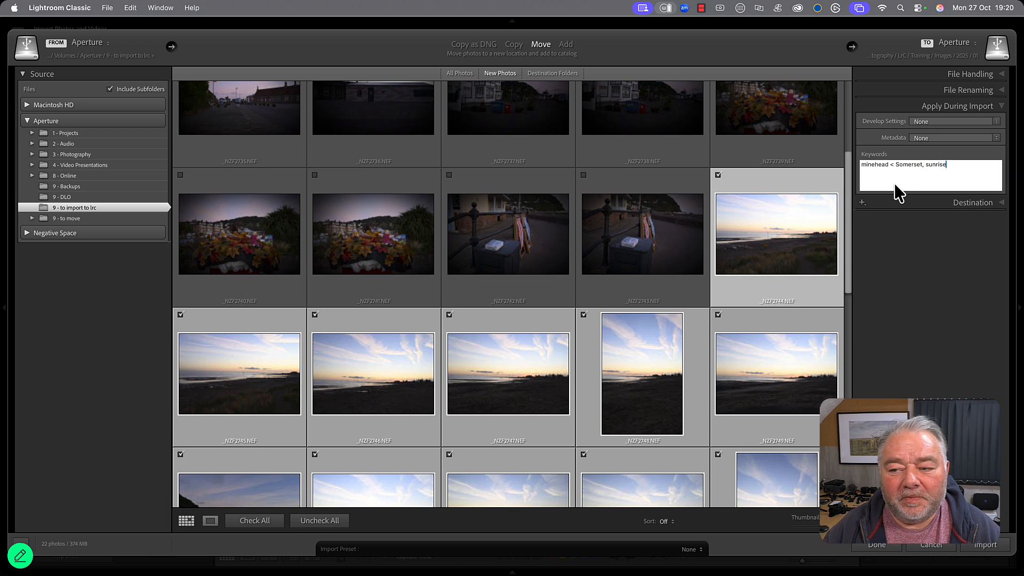
{"action": "key", "text": "Return"}
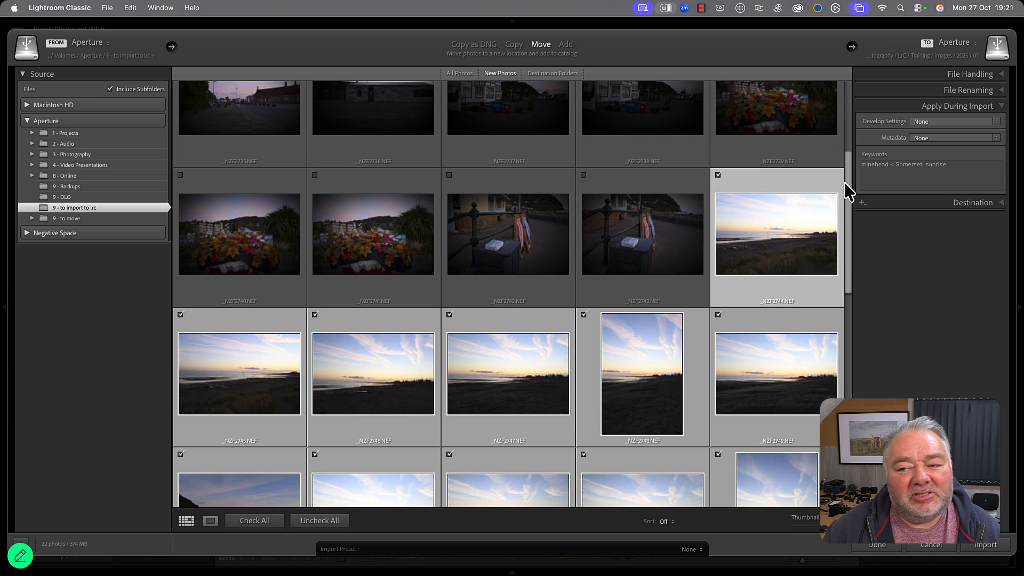
Set the develop settings applied during import to the Vivid preset.
{"action": "left_click", "coordinate": [940, 122]}
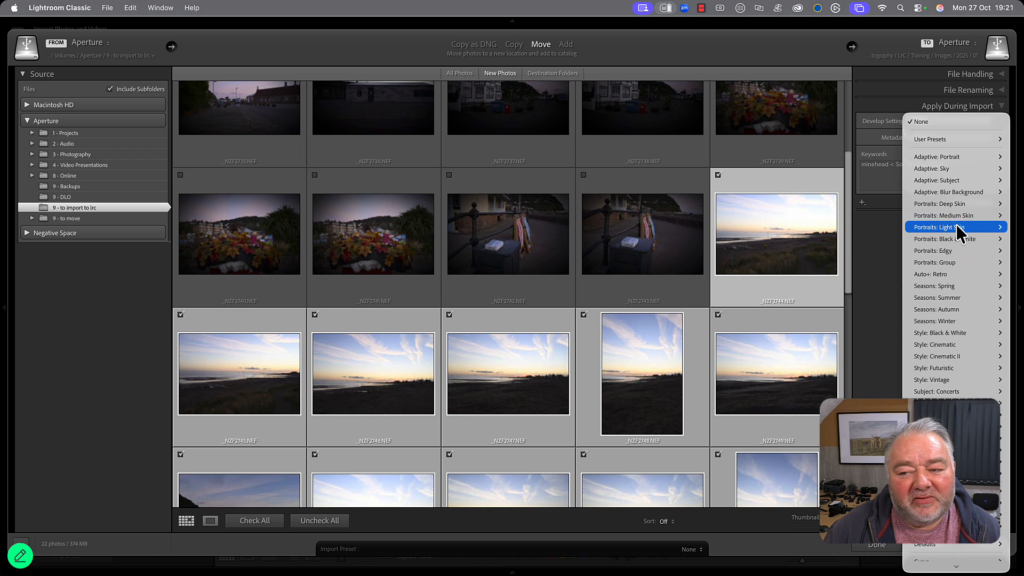
{"action": "left_click", "coordinate": [909, 122]}
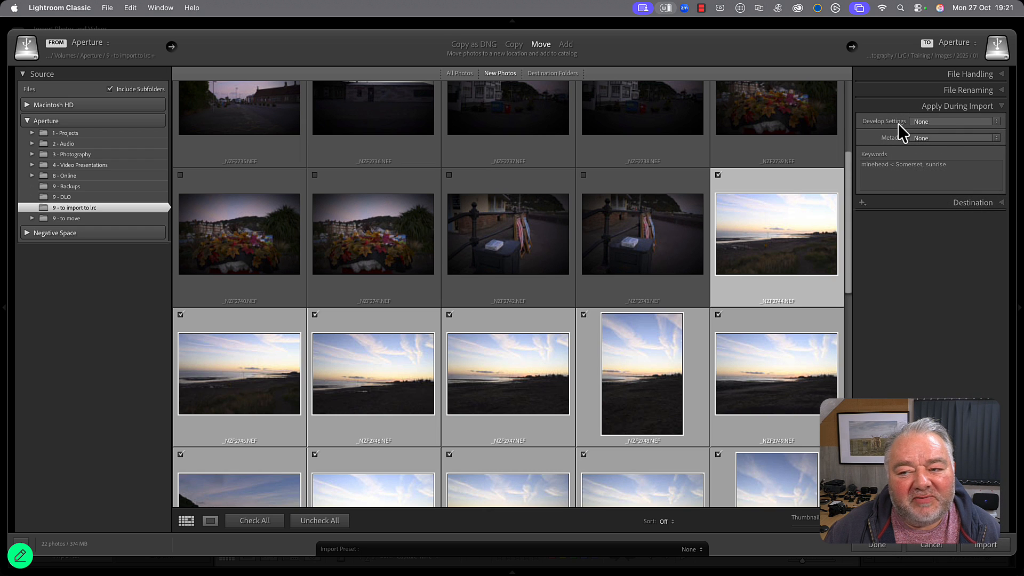
{"action": "left_click", "coordinate": [952, 125]}
{"action": "mouse_move", "coordinate": [962, 308]}
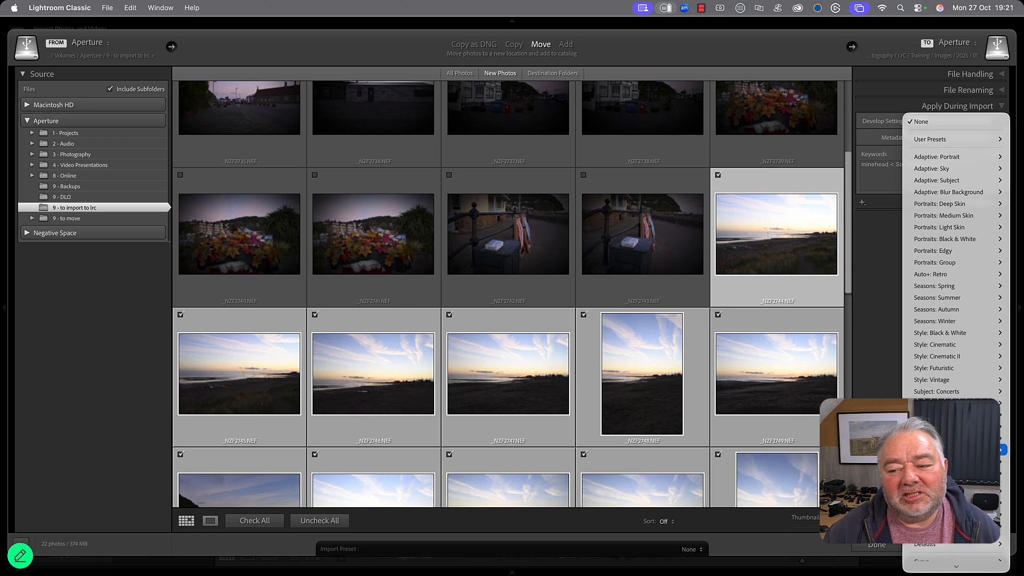
{"action": "mouse_move", "coordinate": [945, 219]}
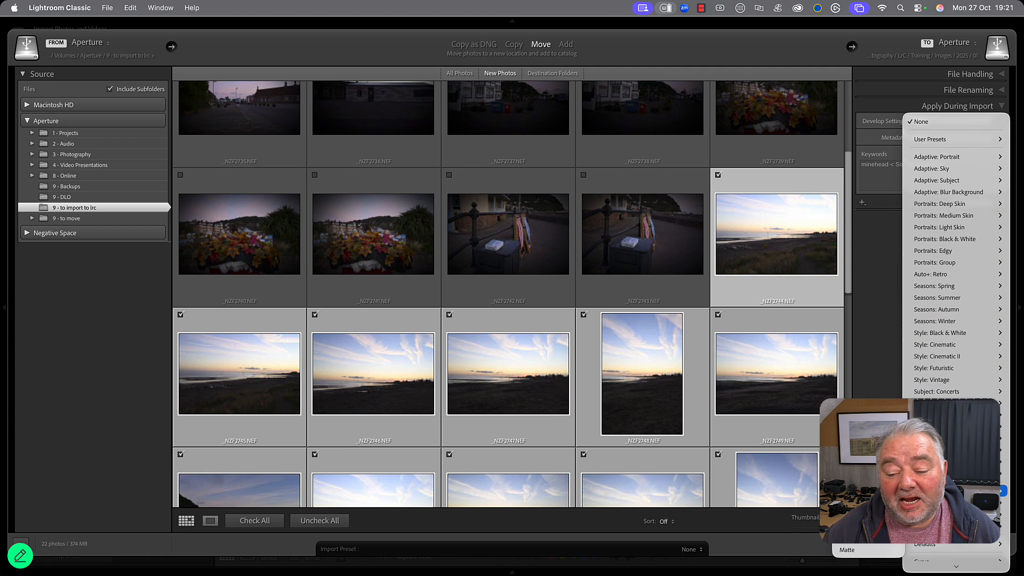
{"action": "left_click", "coordinate": [868, 544]}
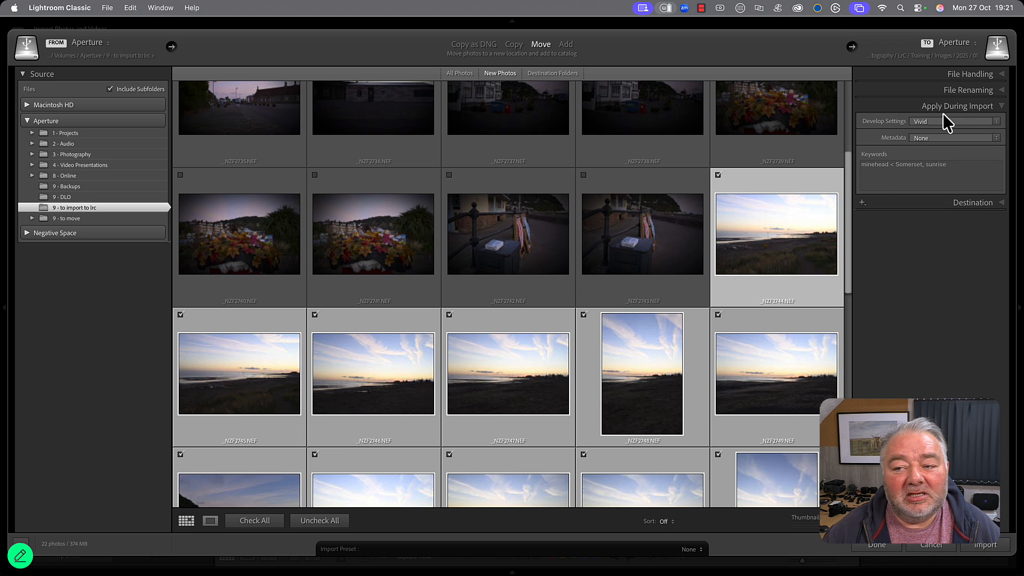
Set the import destination to the 09 folder inside Images/2025 and import the marked photos.
{"action": "left_click", "coordinate": [981, 201]}
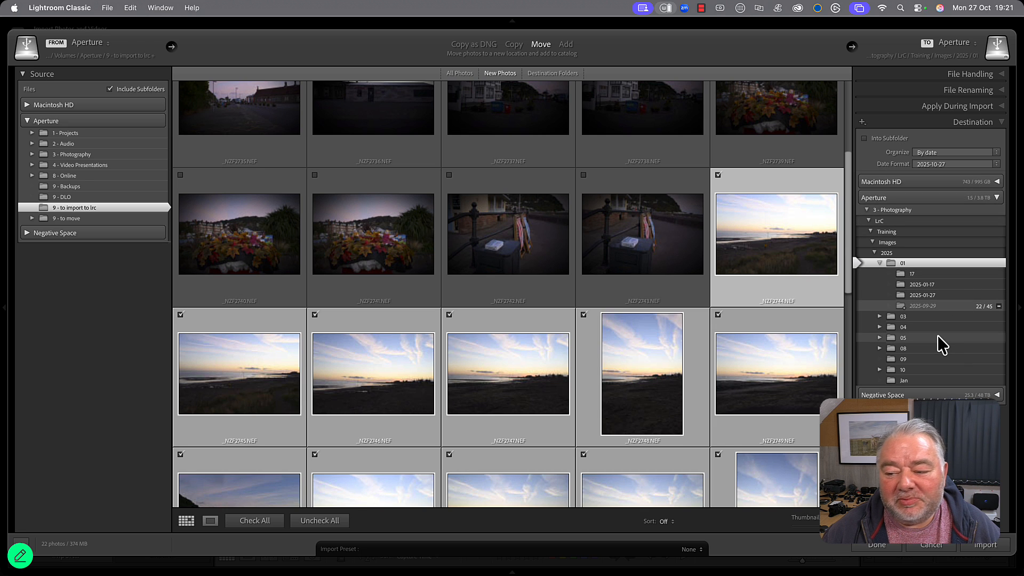
{"action": "left_click", "coordinate": [905, 360]}
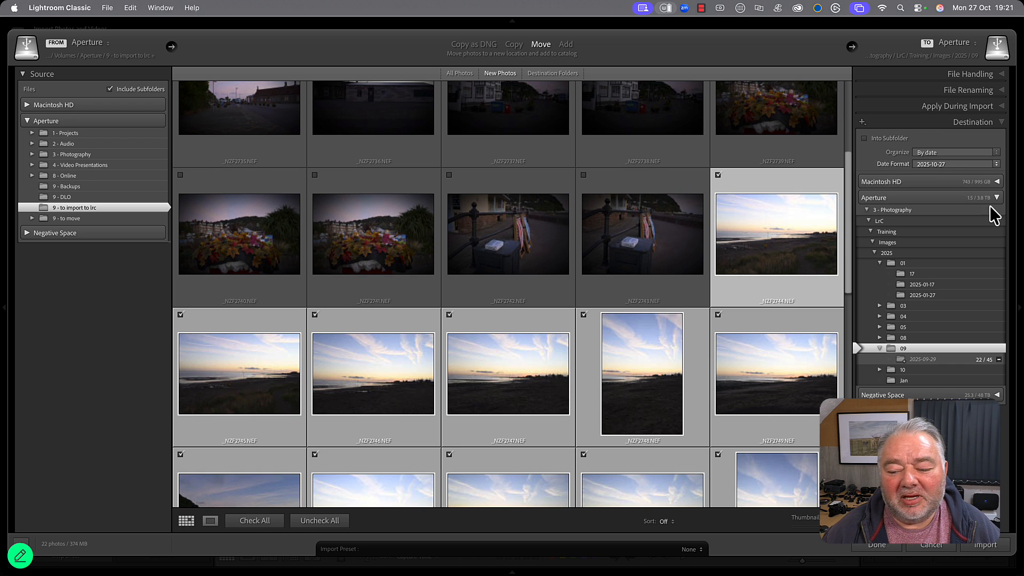
{"action": "left_click", "coordinate": [986, 552]}
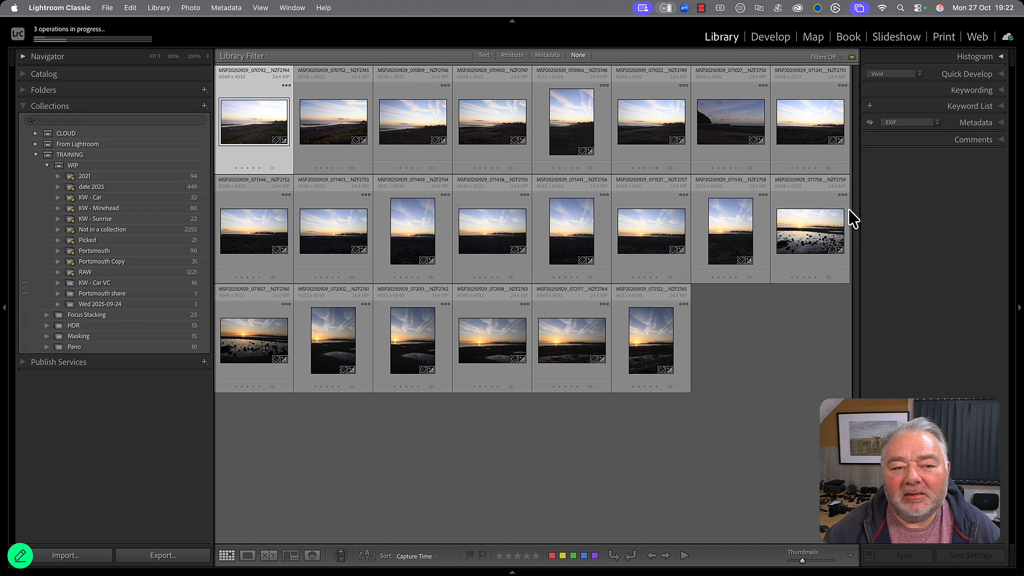
Check the progress of the background operations, and view the keywords applied to the imported photos.
{"action": "left_click", "coordinate": [101, 39]}
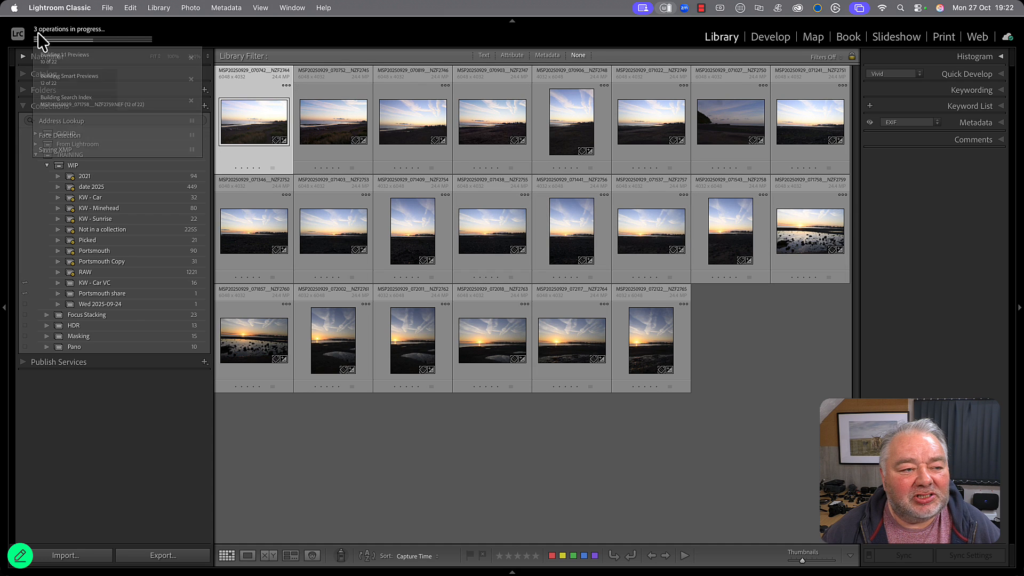
{"action": "left_click", "coordinate": [69, 40]}
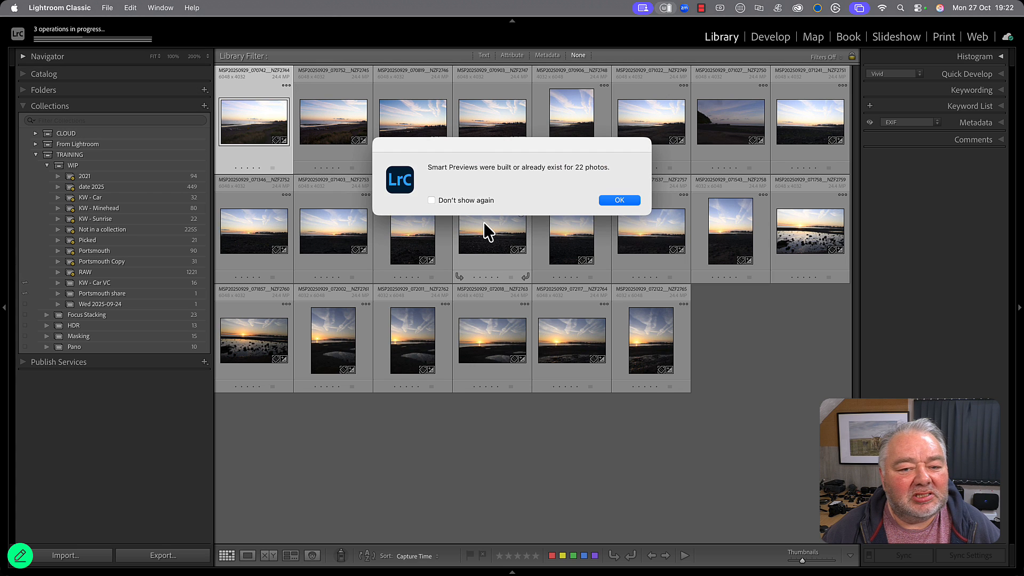
{"action": "left_click", "coordinate": [611, 201]}
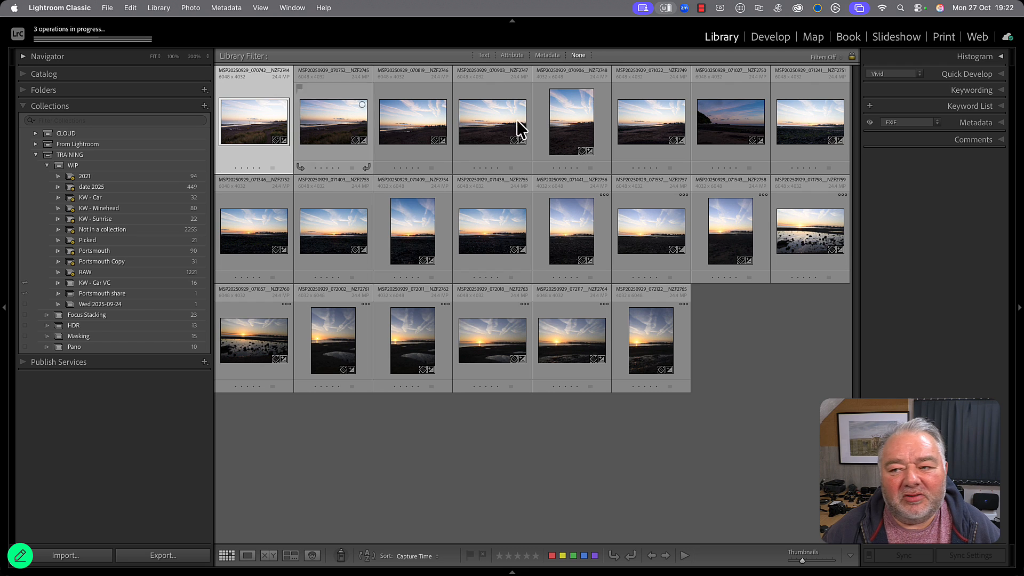
{"action": "left_click", "coordinate": [1001, 90]}
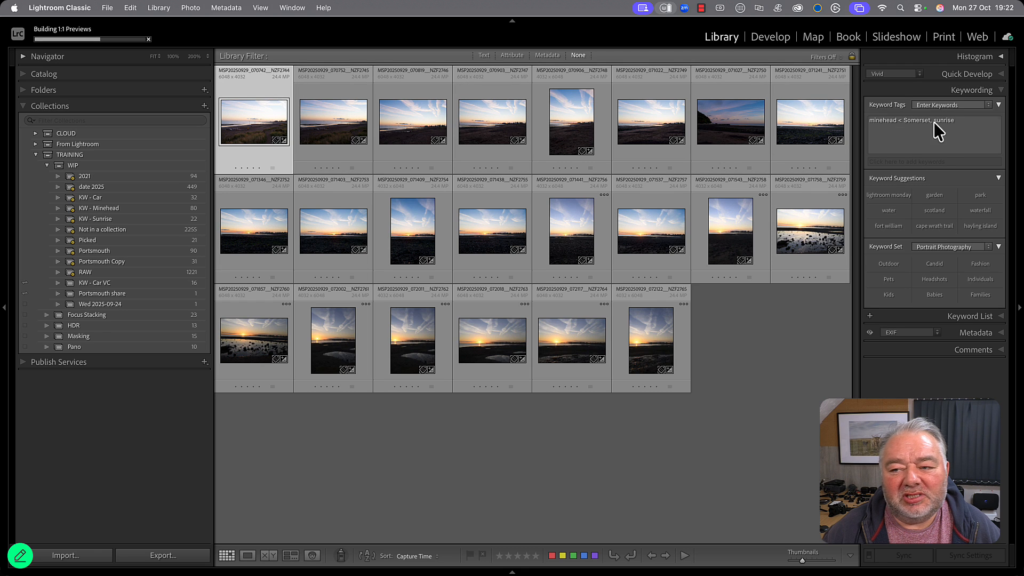
{"action": "left_click", "coordinate": [1000, 91]}
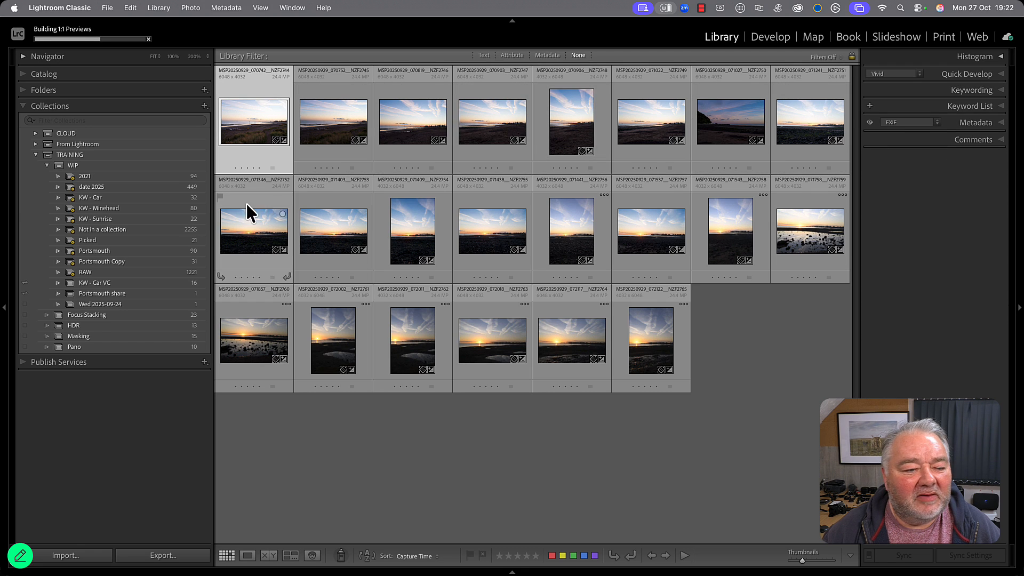
Browse the photos in the KW - Minehead smart collection and review its matching rule without changing it.
{"action": "left_click", "coordinate": [182, 210]}
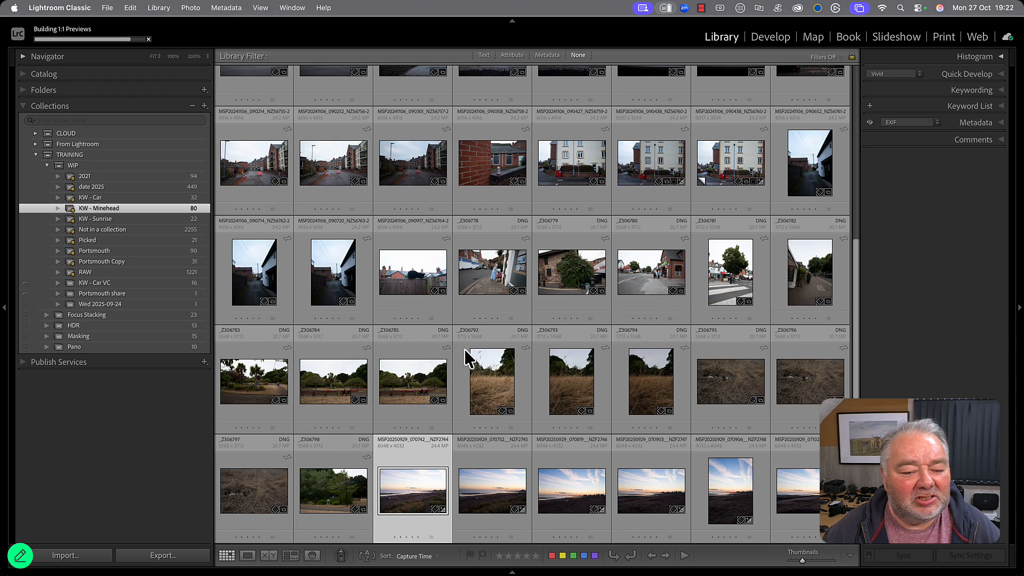
{"action": "scroll", "coordinate": [470, 353], "scroll_direction": "down", "scroll_amount": 4}
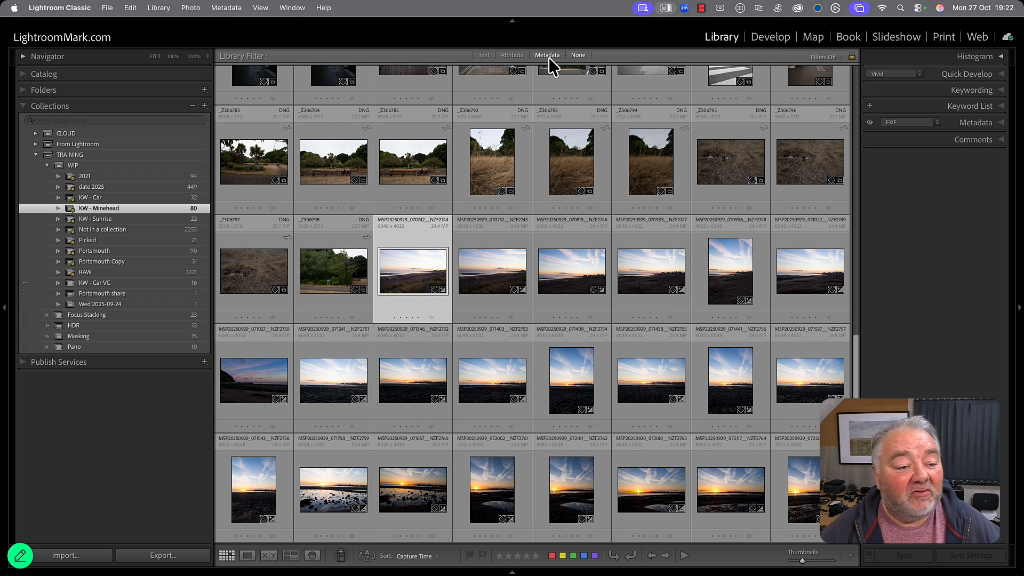
{"action": "scroll", "coordinate": [428, 334], "scroll_direction": "up", "scroll_amount": 2}
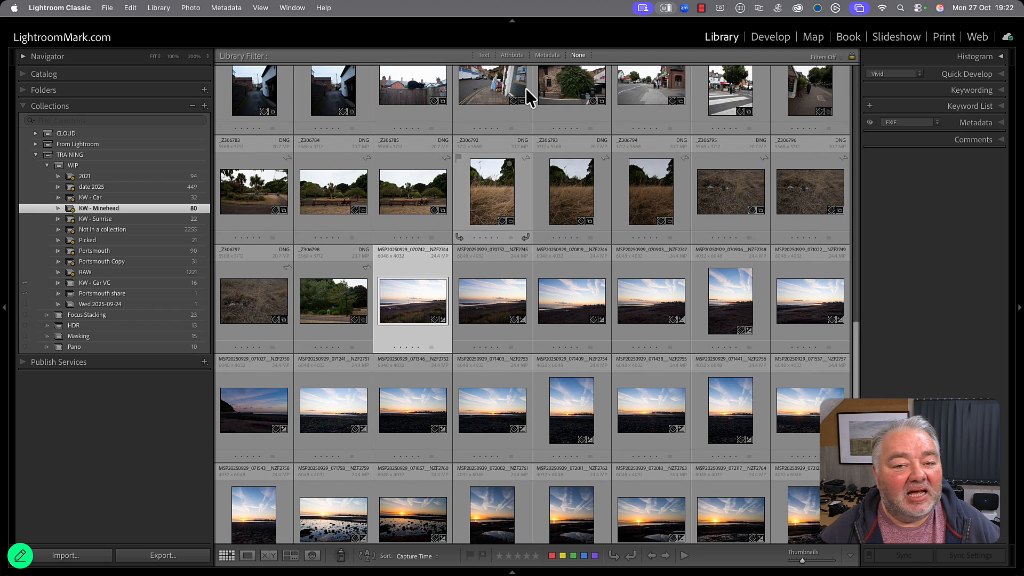
{"action": "scroll", "coordinate": [529, 263], "scroll_direction": "up", "scroll_amount": 6}
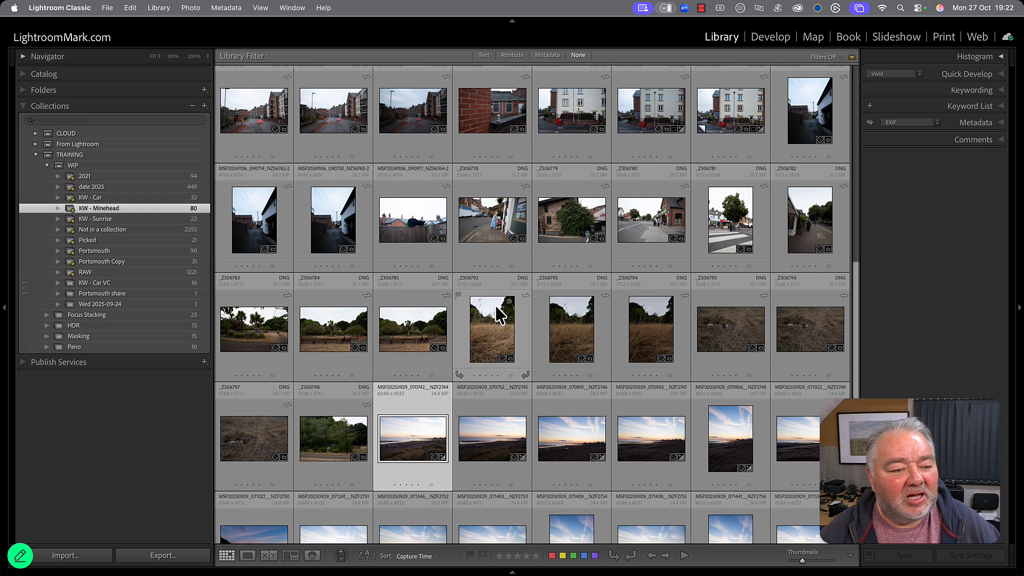
{"action": "scroll", "coordinate": [496, 306], "scroll_direction": "up", "scroll_amount": 10}
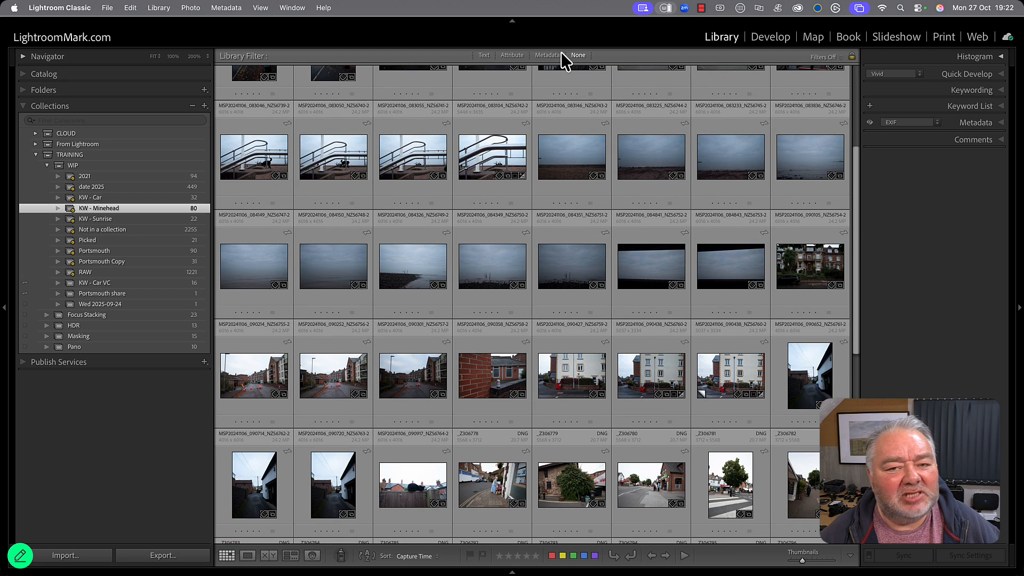
{"action": "double_click", "coordinate": [105, 209]}
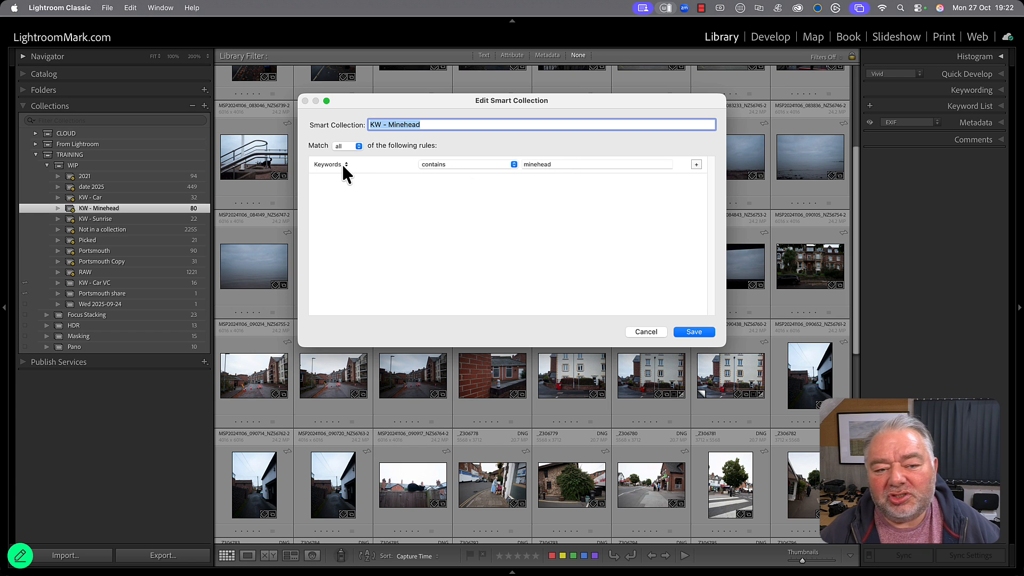
{"action": "left_click", "coordinate": [654, 333]}
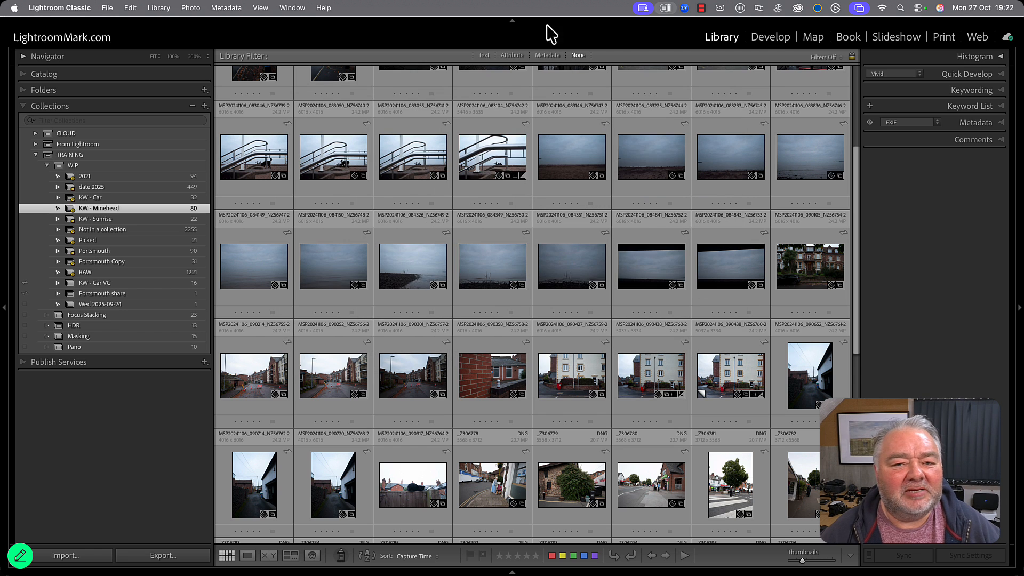
Filter the KW - Minehead collection by metadata to show only photos taken with the NIKON Z 5.
{"action": "left_click", "coordinate": [549, 56]}
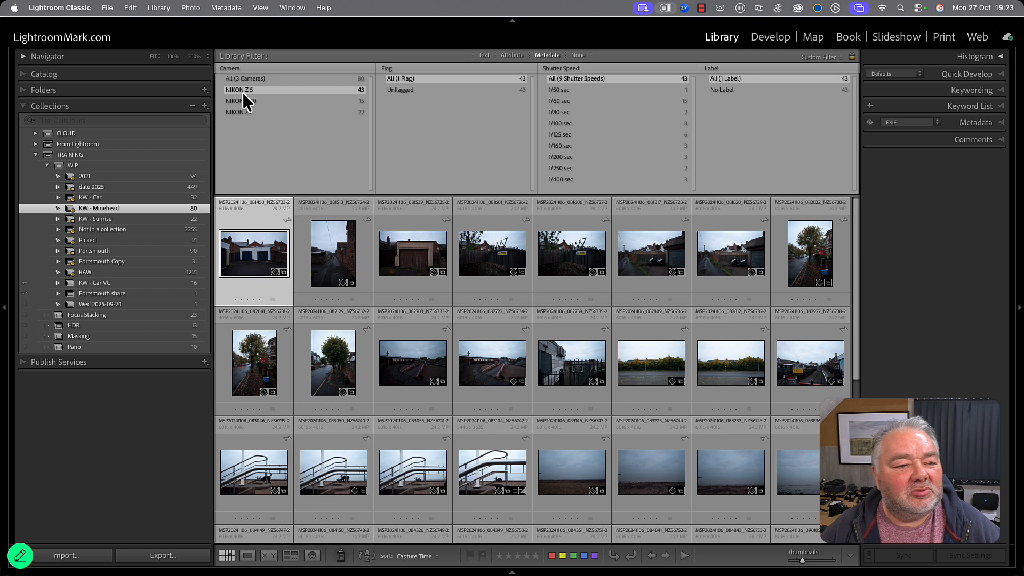
{"action": "scroll", "coordinate": [325, 280], "scroll_direction": "down", "scroll_amount": 1}
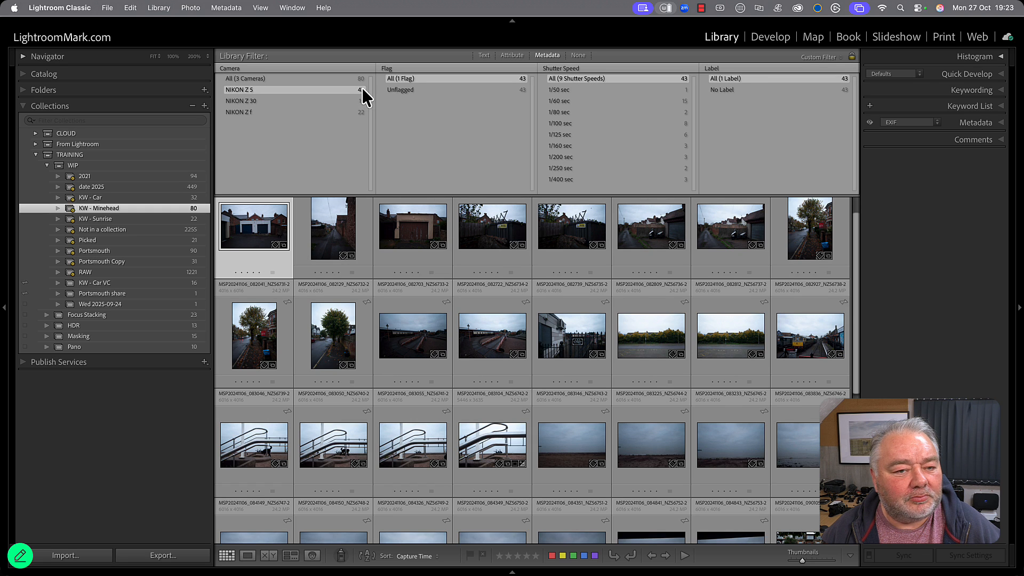
{"action": "scroll", "coordinate": [491, 310], "scroll_direction": "down", "scroll_amount": 5}
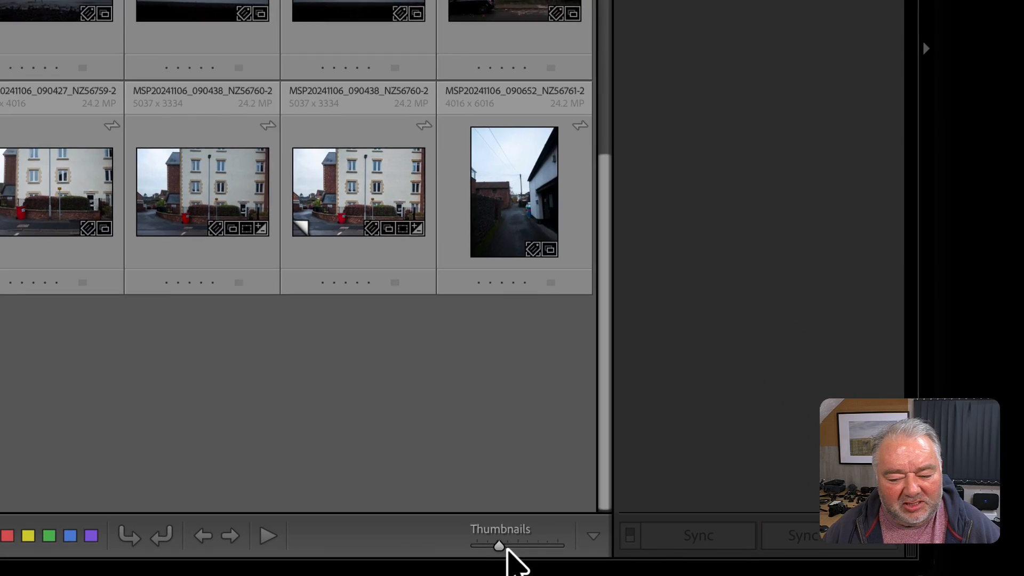
Enlarge the grid thumbnails and review which controls can be shown in the toolbar without changing them.
{"action": "left_click_drag", "start_coordinate": [500, 546], "coordinate": [530, 546]}
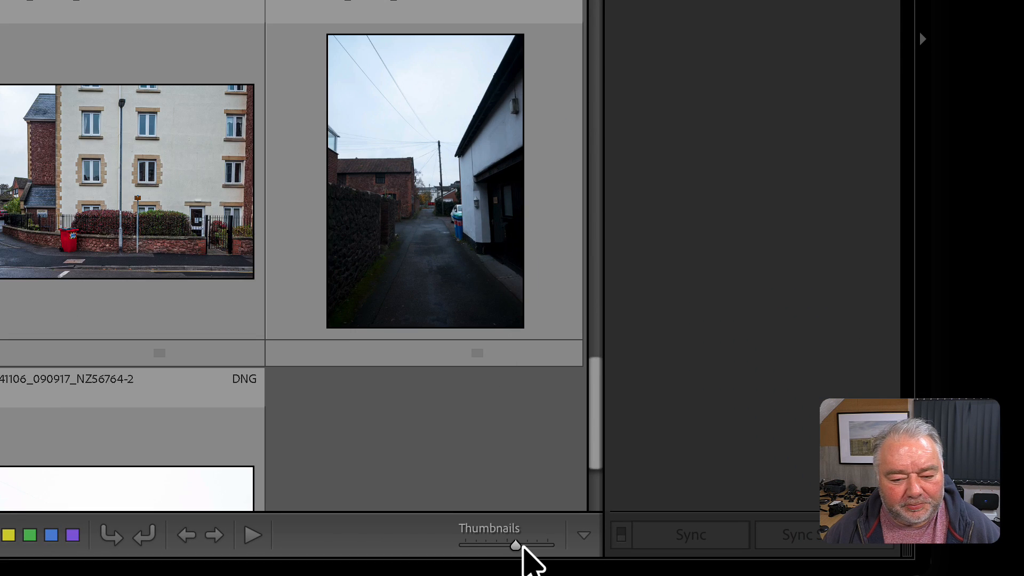
{"action": "scroll", "coordinate": [216, 249], "scroll_direction": "up", "scroll_amount": 2}
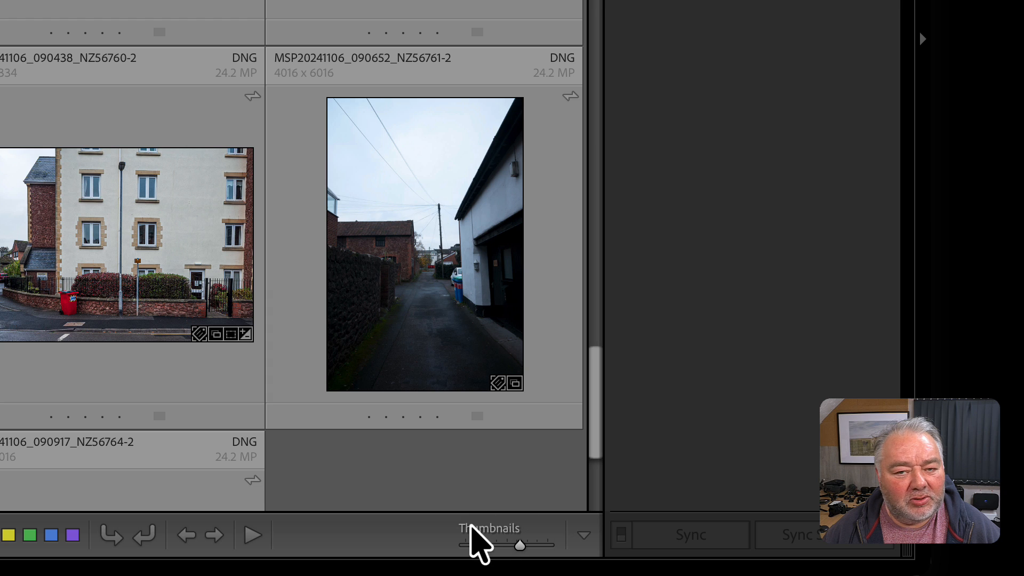
{"action": "left_click", "coordinate": [585, 539]}
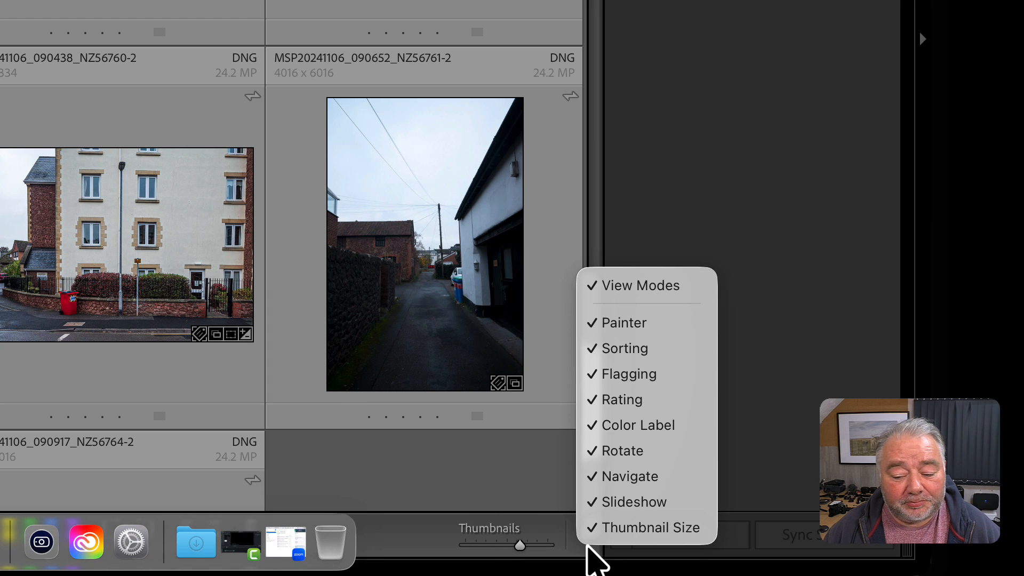
{"action": "left_click", "coordinate": [528, 501]}
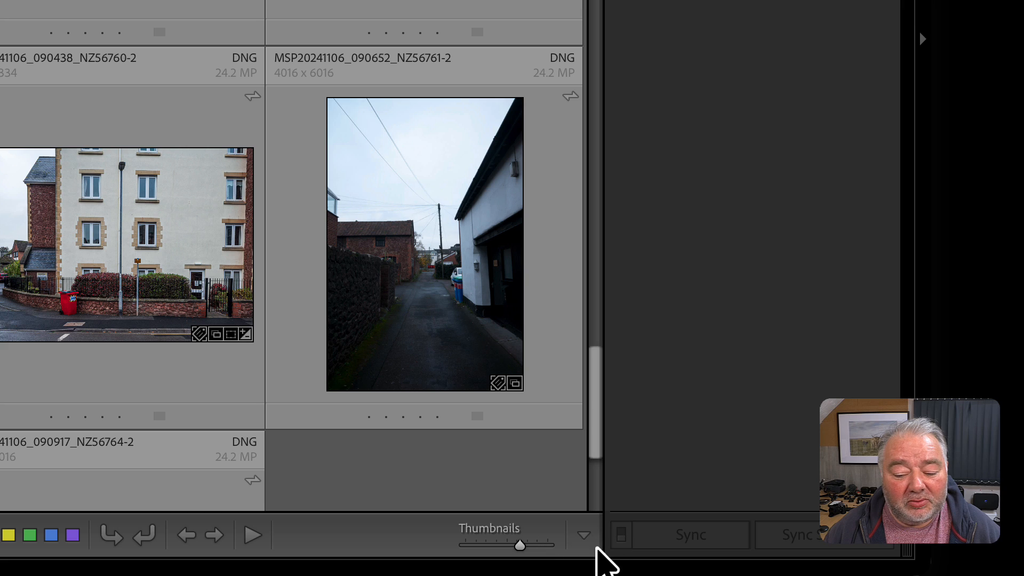
{"action": "left_click", "coordinate": [584, 542]}
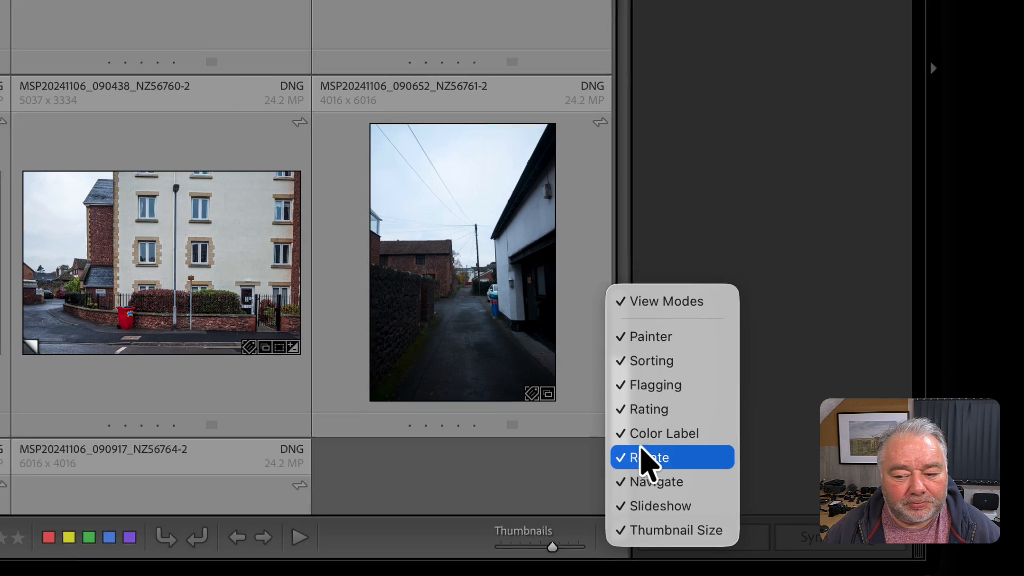
{"action": "left_click", "coordinate": [659, 65]}
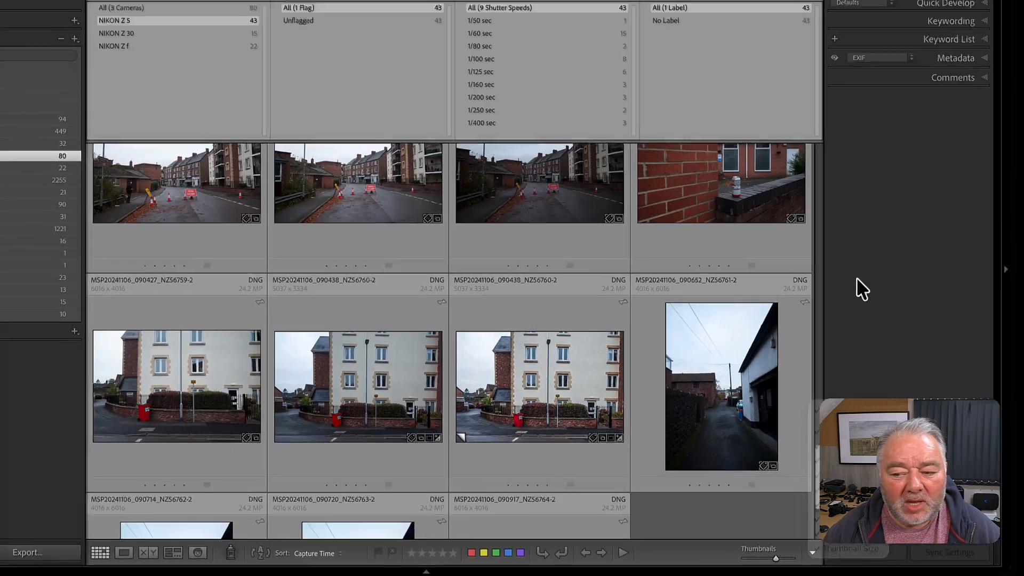
Hide the side panels to browse the filtered photos in a wider grid, and bring the panels back.
{"action": "key", "text": "Tab"}
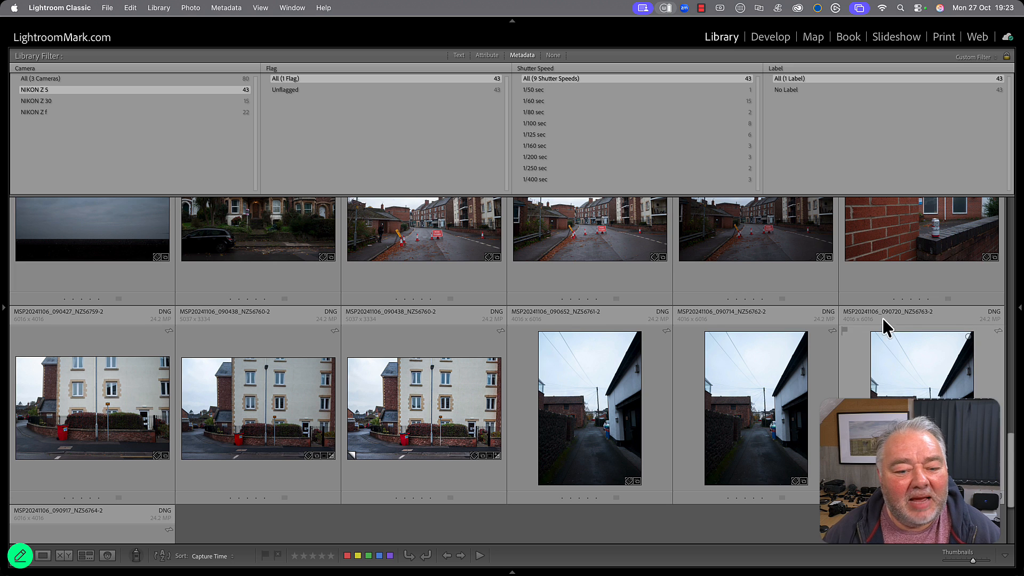
{"action": "scroll", "coordinate": [800, 348], "scroll_direction": "down", "scroll_amount": 3}
{"action": "scroll", "coordinate": [801, 348], "scroll_direction": "up", "scroll_amount": 10}
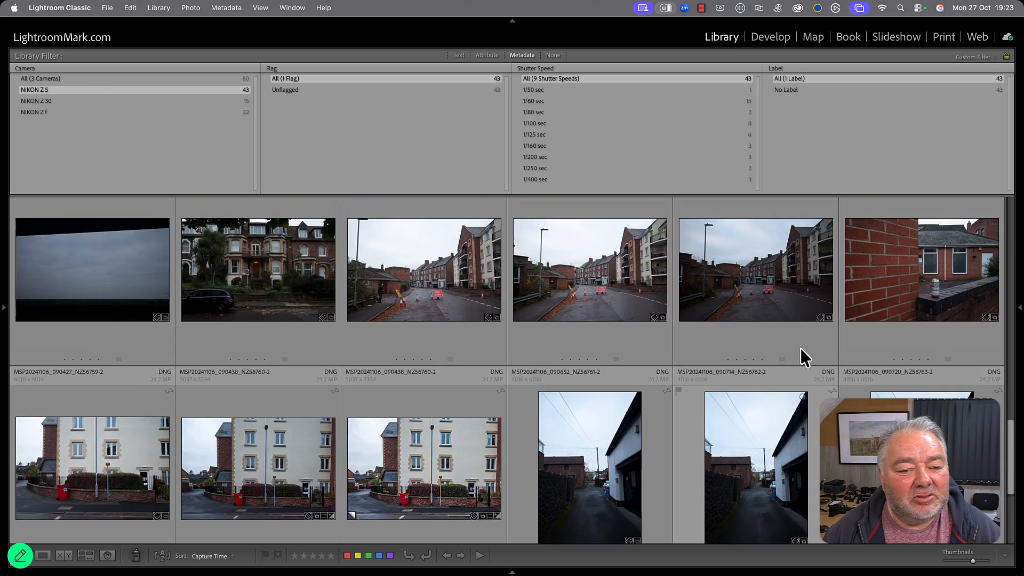
{"action": "scroll", "coordinate": [805, 357], "scroll_direction": "down", "scroll_amount": 3}
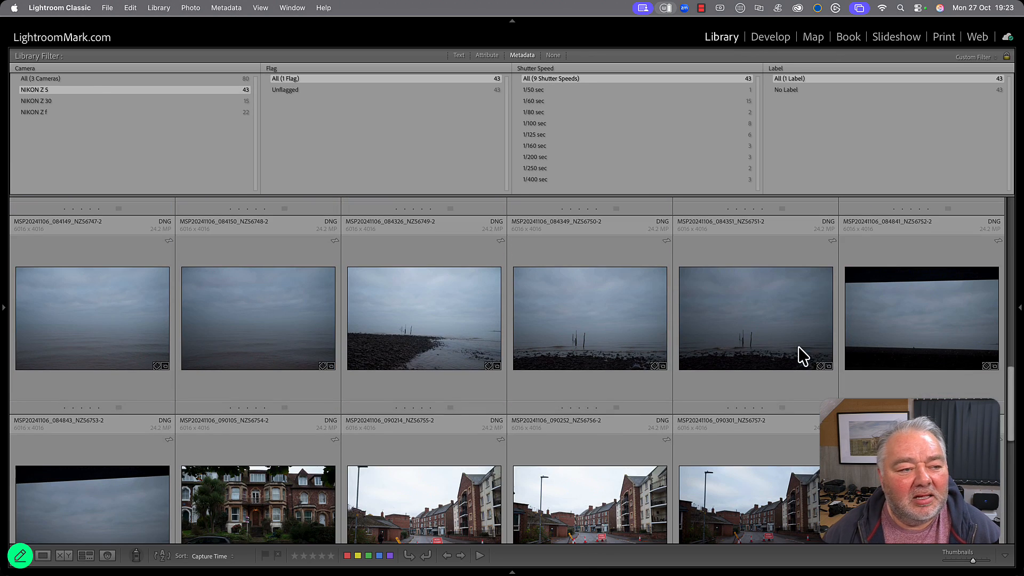
{"action": "key", "text": "Tab"}
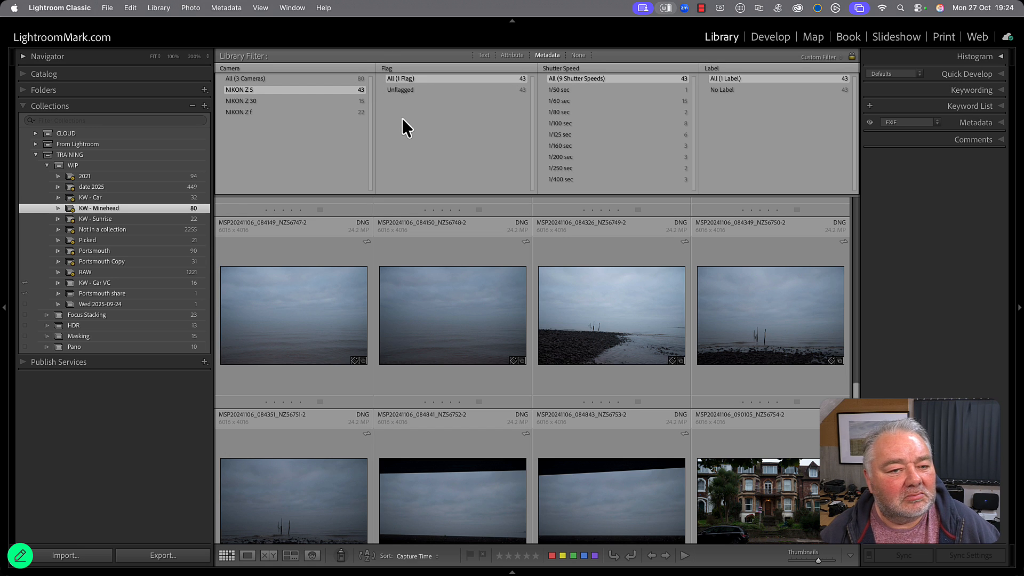
Narrow the filter to Unflagged photos shot at 1/50 sec, and view the matching cat photo enlarged before returning to the grid.
{"action": "left_click", "coordinate": [519, 89]}
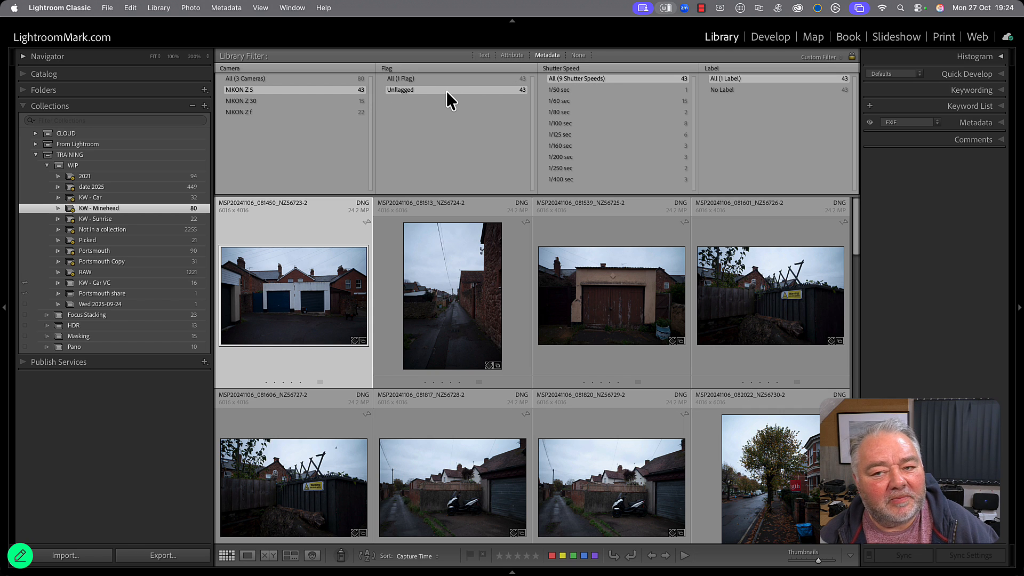
{"action": "left_click", "coordinate": [560, 90]}
{"action": "double_click", "coordinate": [326, 290]}
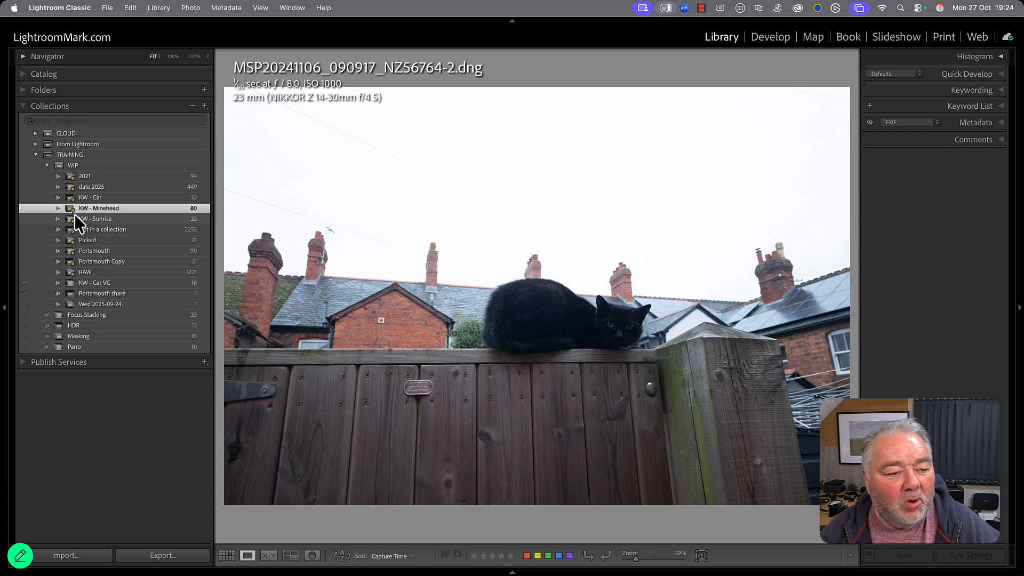
{"action": "key", "text": "g"}
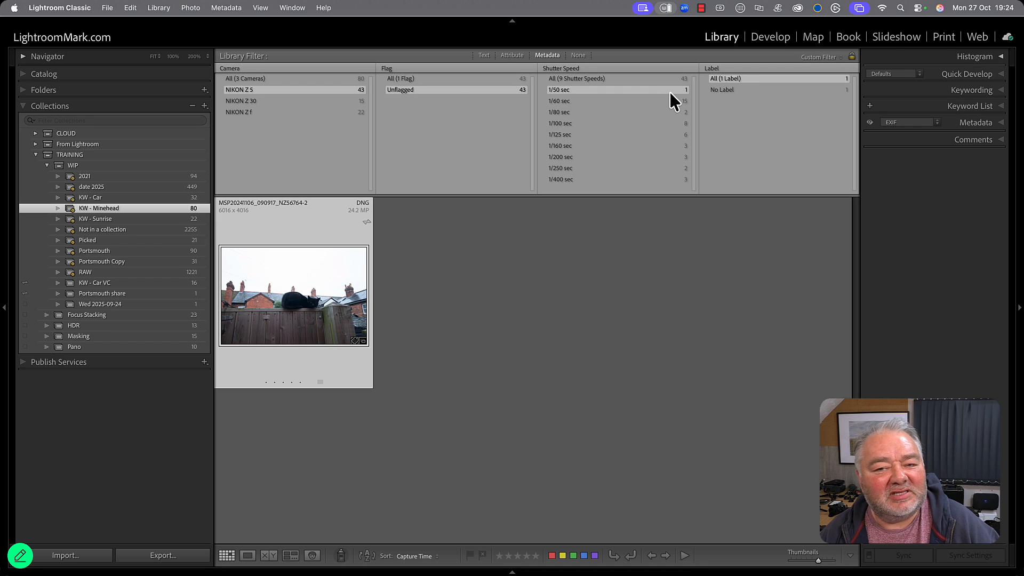
Replace the Shutter Speed filter column with Aperture and filter the photos to f / 4.0.
{"action": "left_click", "coordinate": [561, 68]}
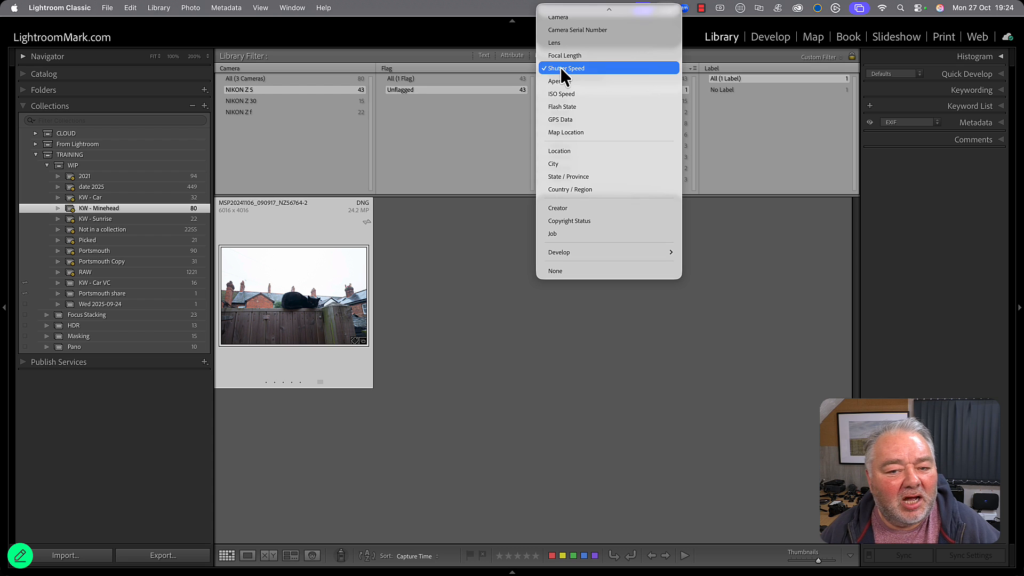
{"action": "left_click", "coordinate": [565, 80]}
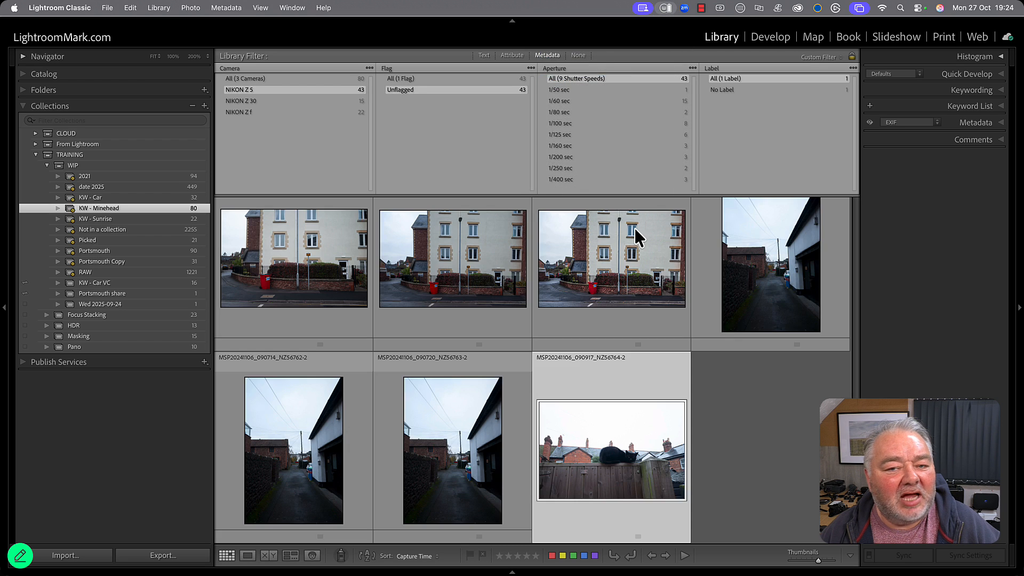
{"action": "left_click", "coordinate": [565, 90]}
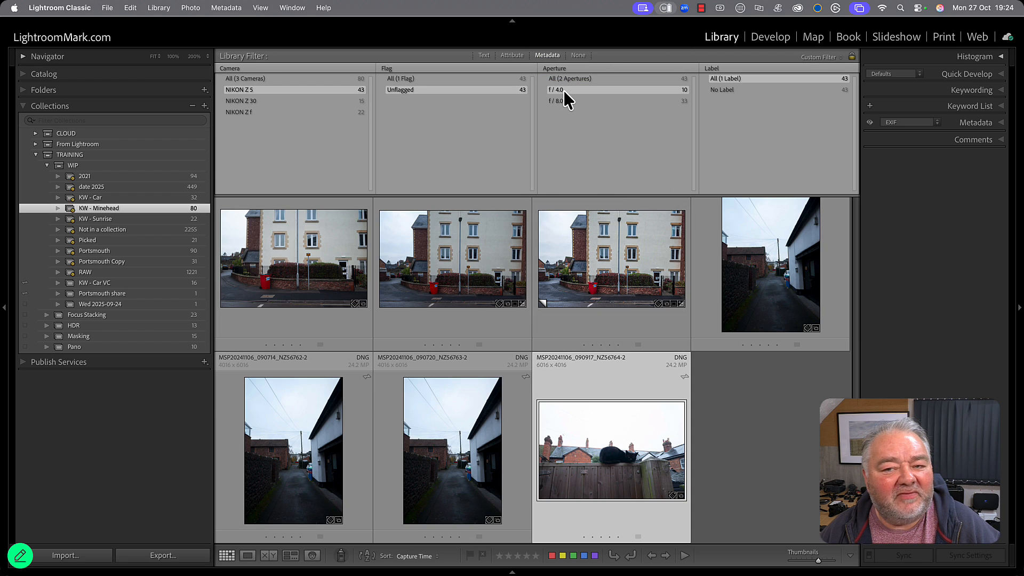
{"action": "scroll", "coordinate": [473, 326], "scroll_direction": "down", "scroll_amount": 5}
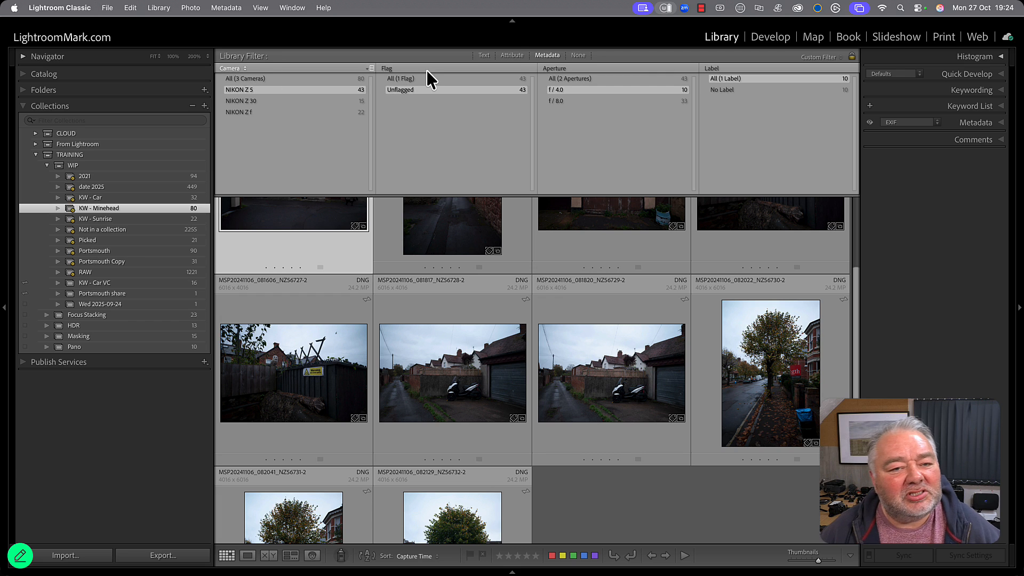
Replace the Flag filter column with Keyword and expand the Place keyword.
{"action": "left_click", "coordinate": [390, 69]}
{"action": "mouse_move", "coordinate": [422, 12]}
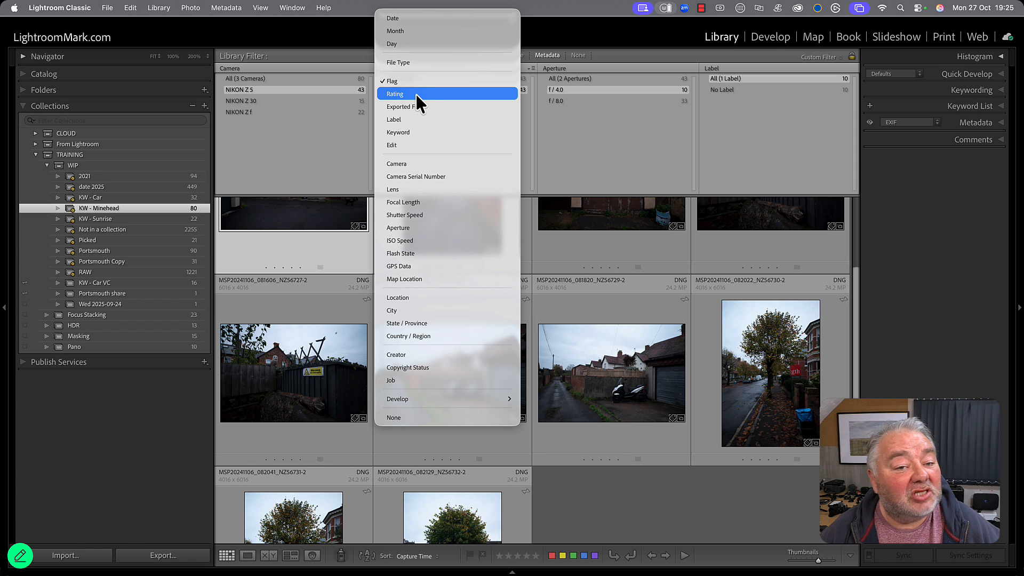
{"action": "left_click", "coordinate": [427, 131]}
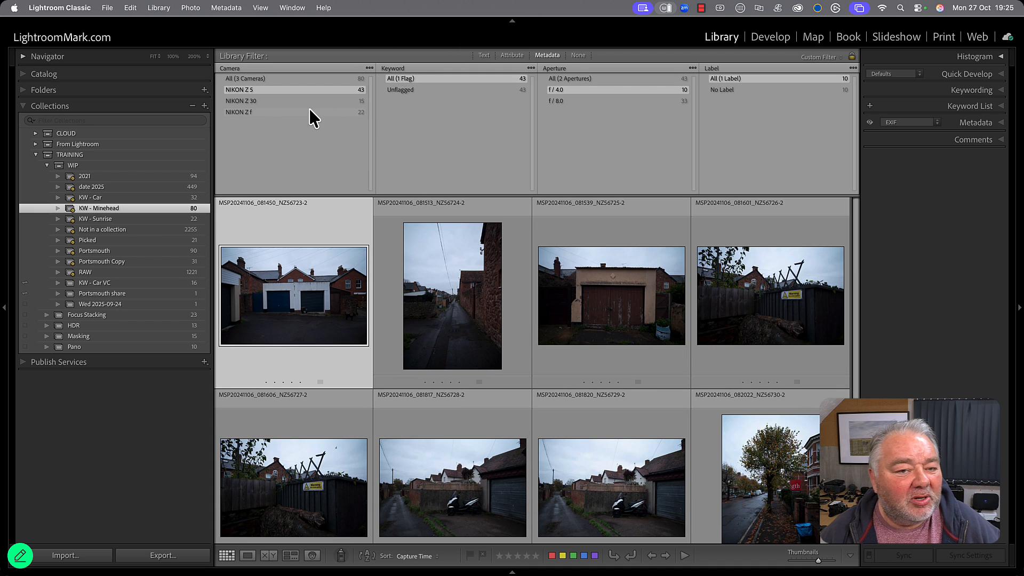
{"action": "left_click", "coordinate": [380, 90]}
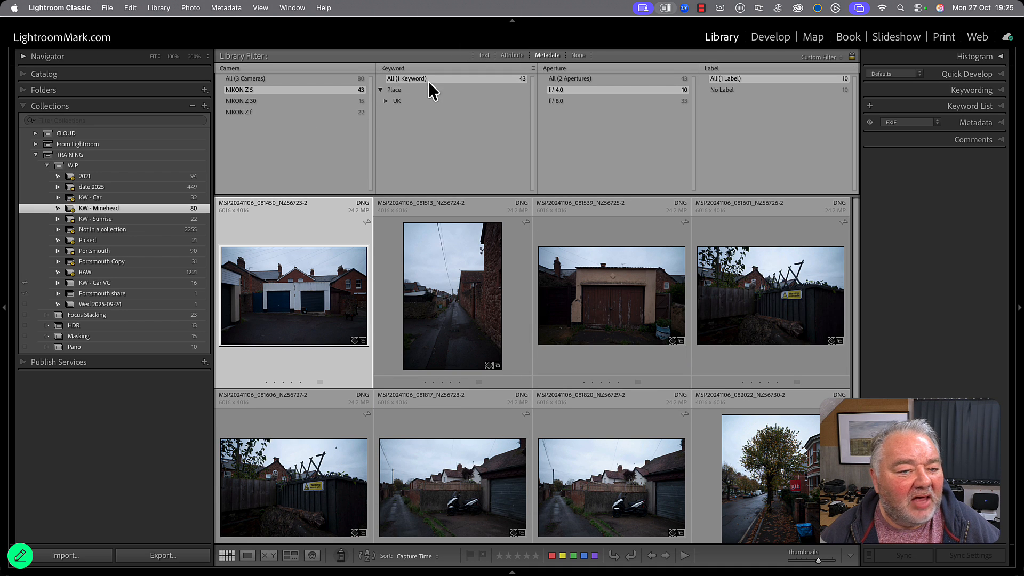
Replace the Keyword filter column with the Develop criterion Aspect Ratio, and filter the photos to Portrait and finally Landscape.
{"action": "left_click", "coordinate": [398, 68]}
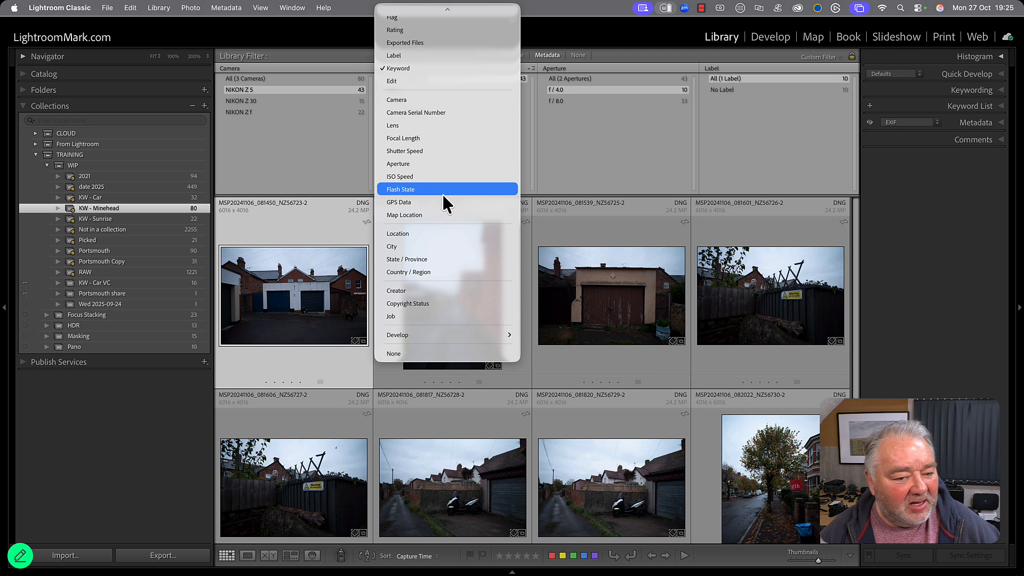
{"action": "mouse_move", "coordinate": [452, 336]}
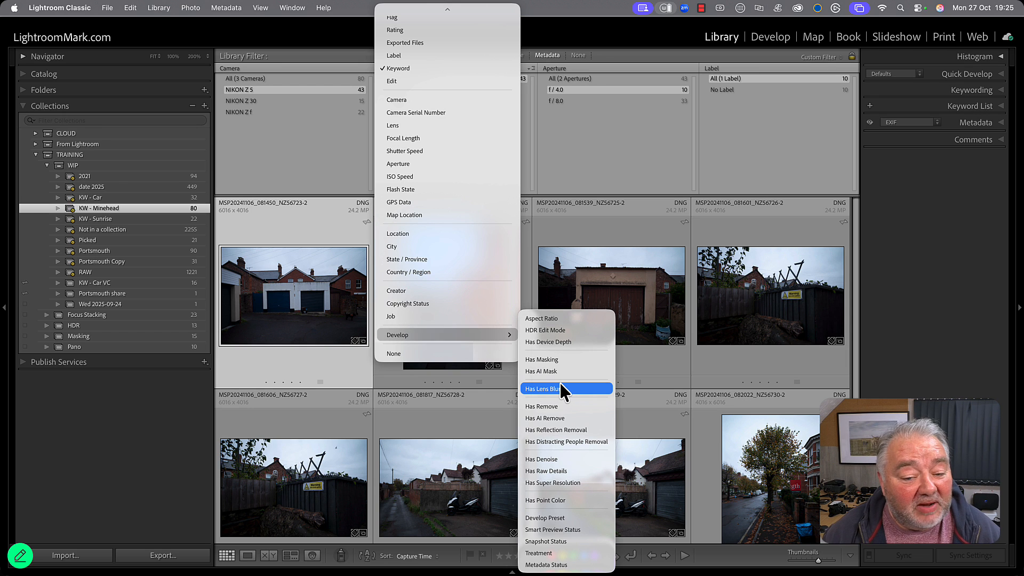
{"action": "key", "text": "Escape"}
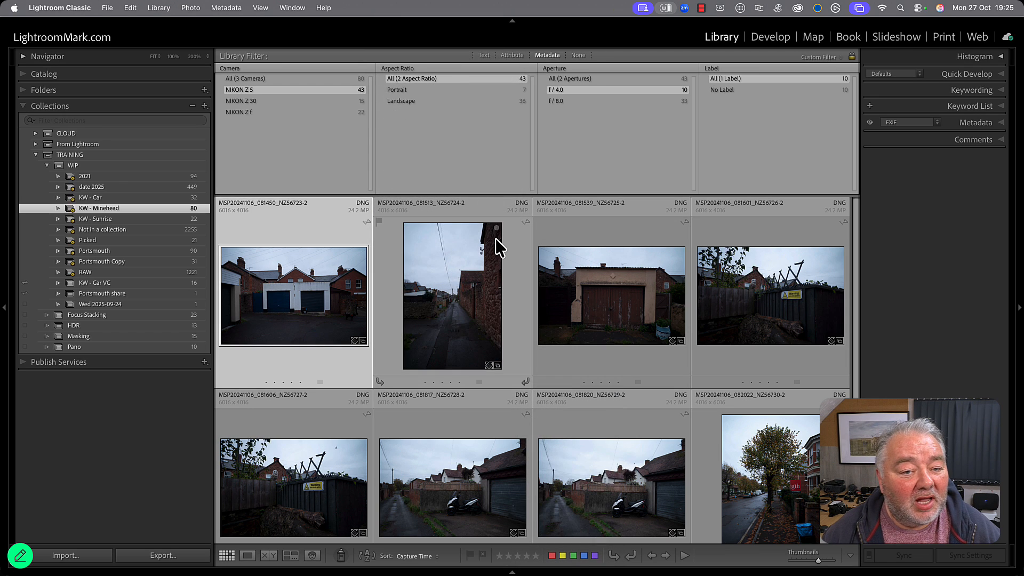
{"action": "left_click", "coordinate": [440, 90]}
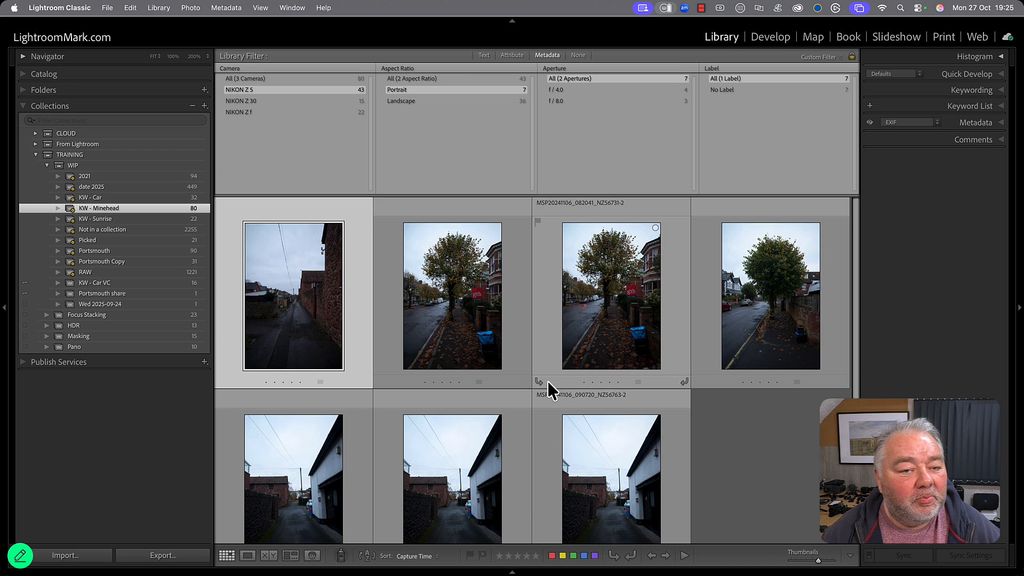
{"action": "left_click", "coordinate": [437, 101]}
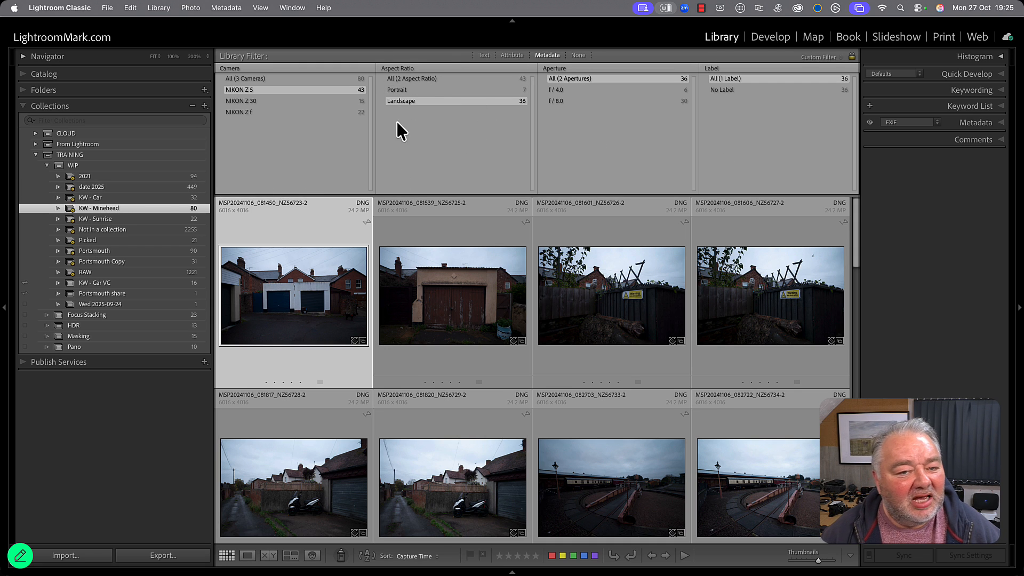
Open the KW - Minehead smart collection for editing, add a second rule, and look through its available criteria.
{"action": "double_click", "coordinate": [119, 209]}
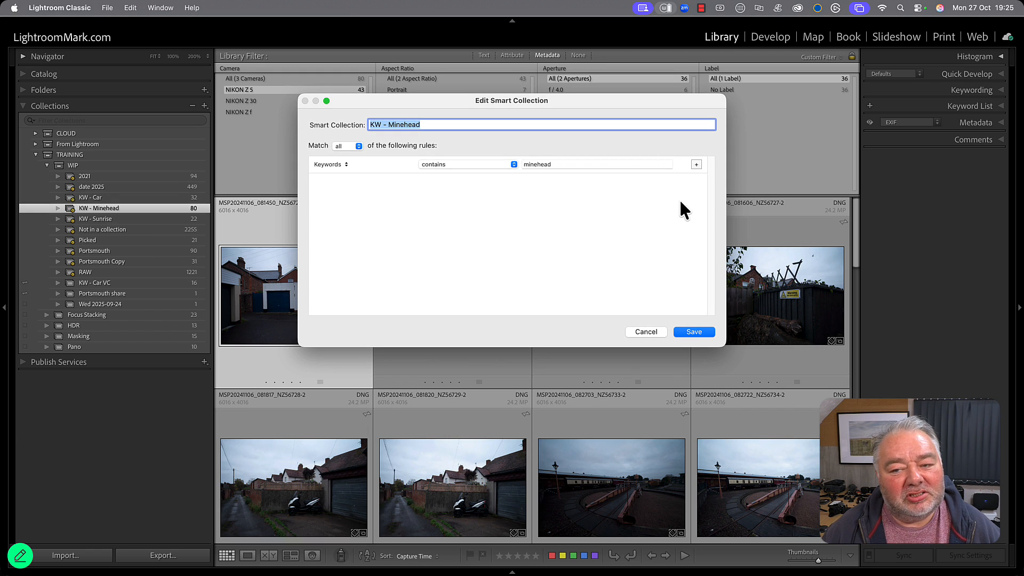
{"action": "left_click", "coordinate": [699, 163]}
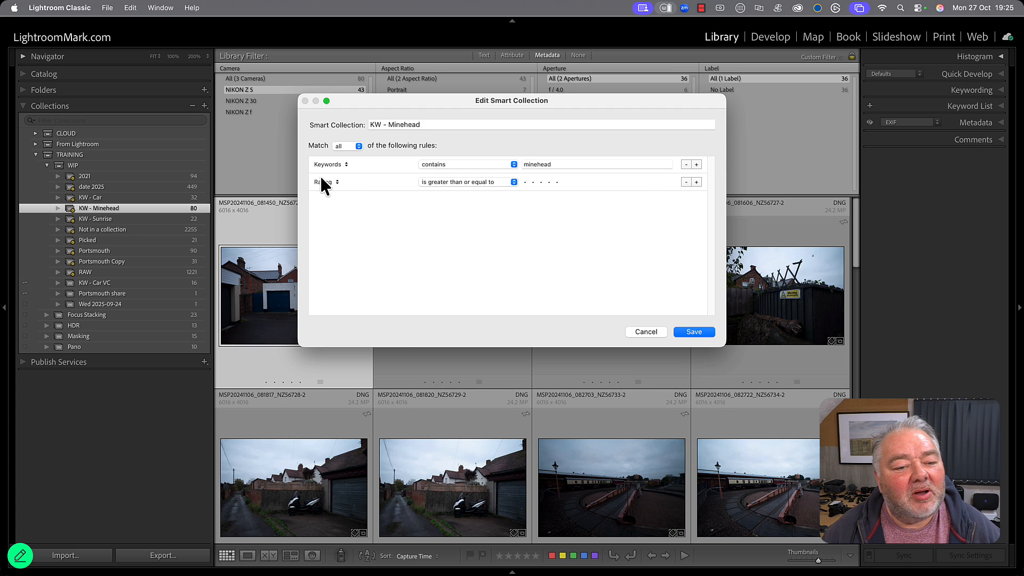
{"action": "left_click", "coordinate": [323, 181]}
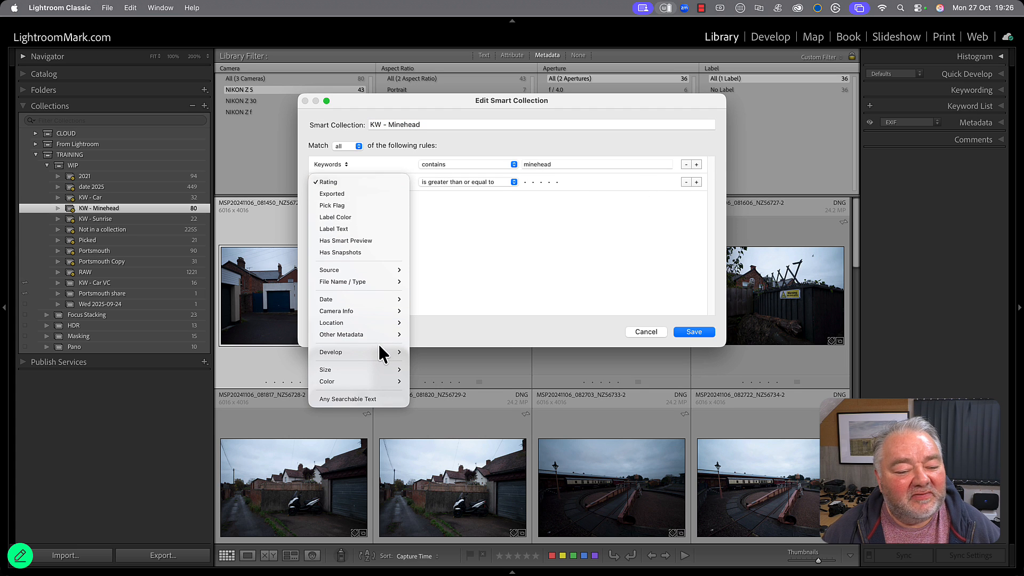
{"action": "mouse_move", "coordinate": [380, 351]}
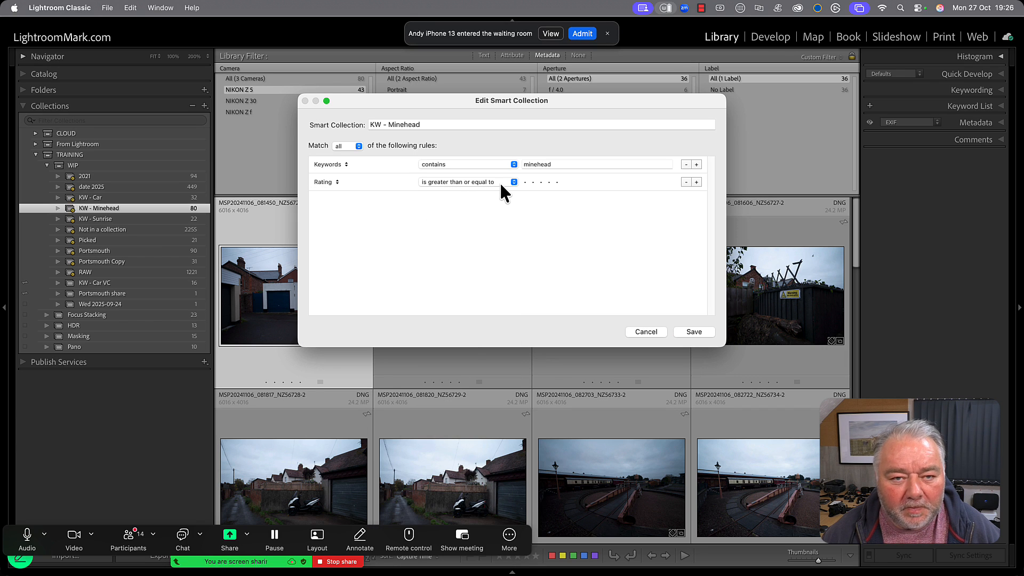
Admit the waiting participant to the video meeting.
{"action": "left_click", "coordinate": [582, 34]}
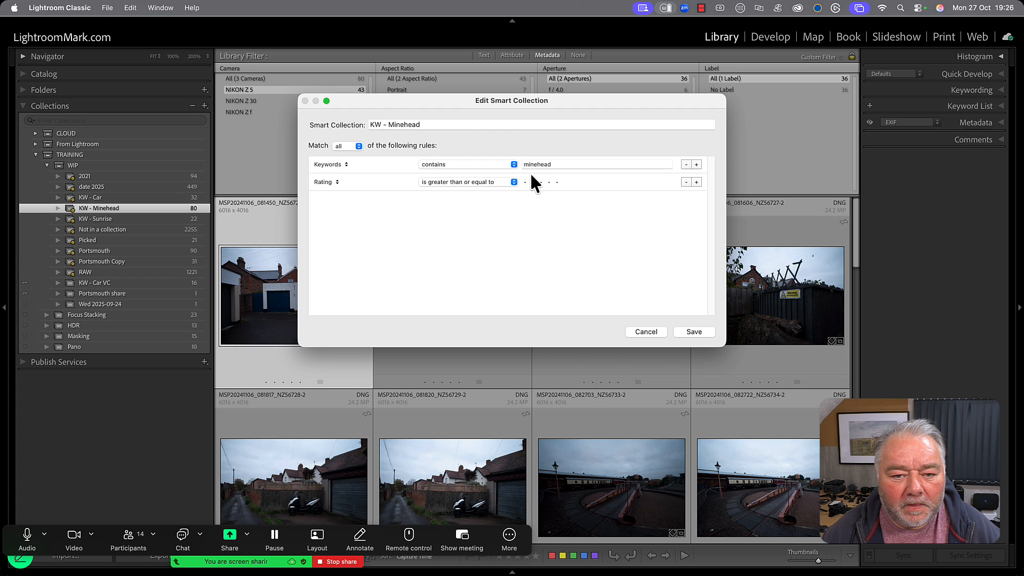
Set the second rule of the KW - Minehead smart collection to Aspect Ratio is landscape and save the collection.
{"action": "left_click", "coordinate": [488, 178]}
{"action": "left_click", "coordinate": [487, 179]}
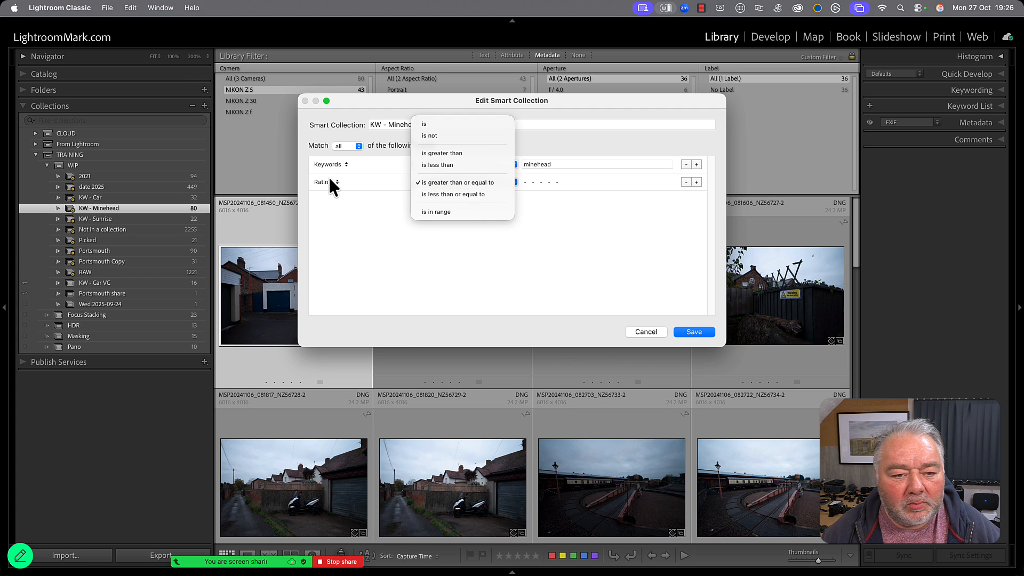
{"action": "left_click", "coordinate": [329, 182]}
{"action": "mouse_move", "coordinate": [360, 332]}
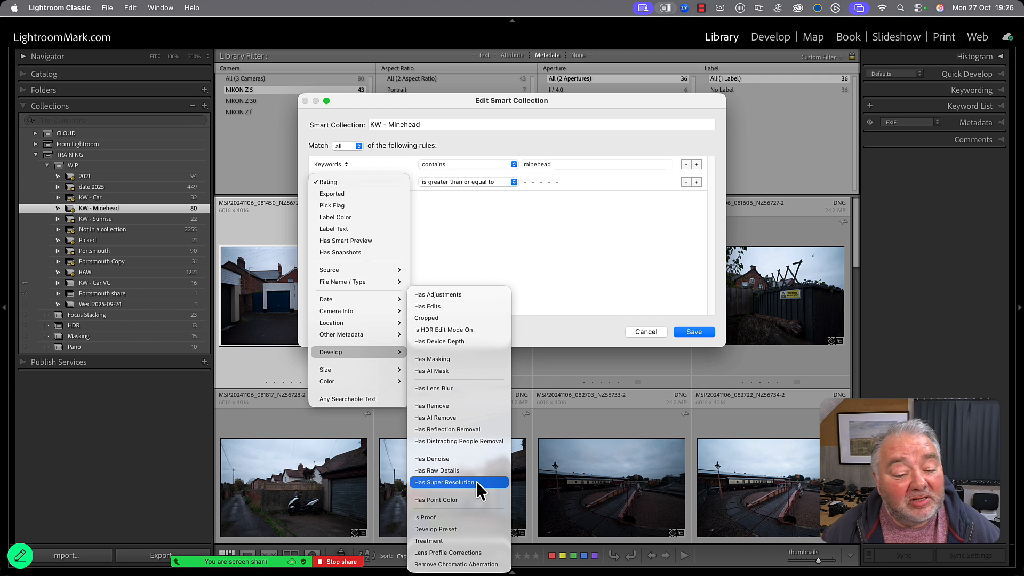
{"action": "mouse_move", "coordinate": [357, 371]}
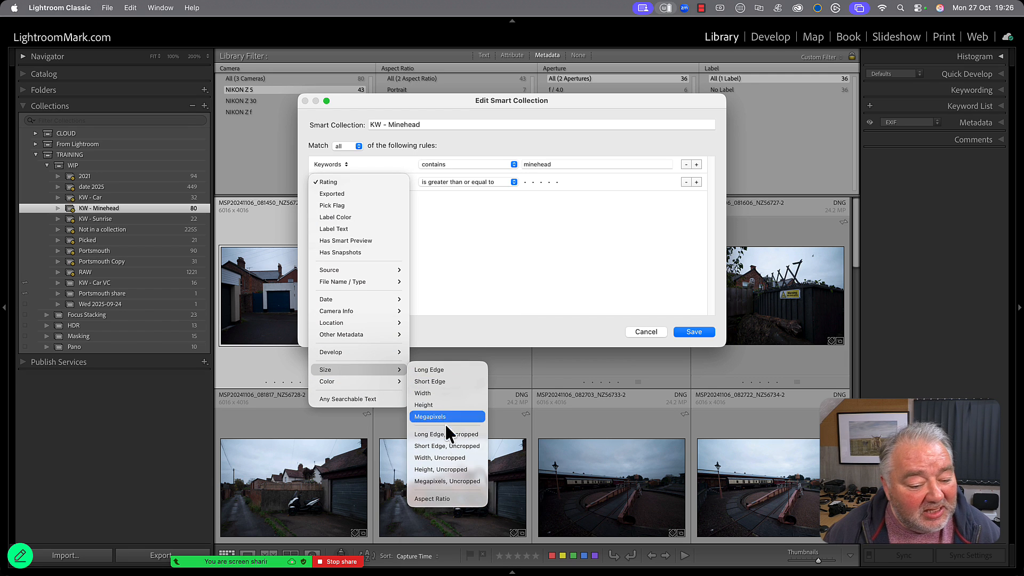
{"action": "left_click", "coordinate": [453, 498]}
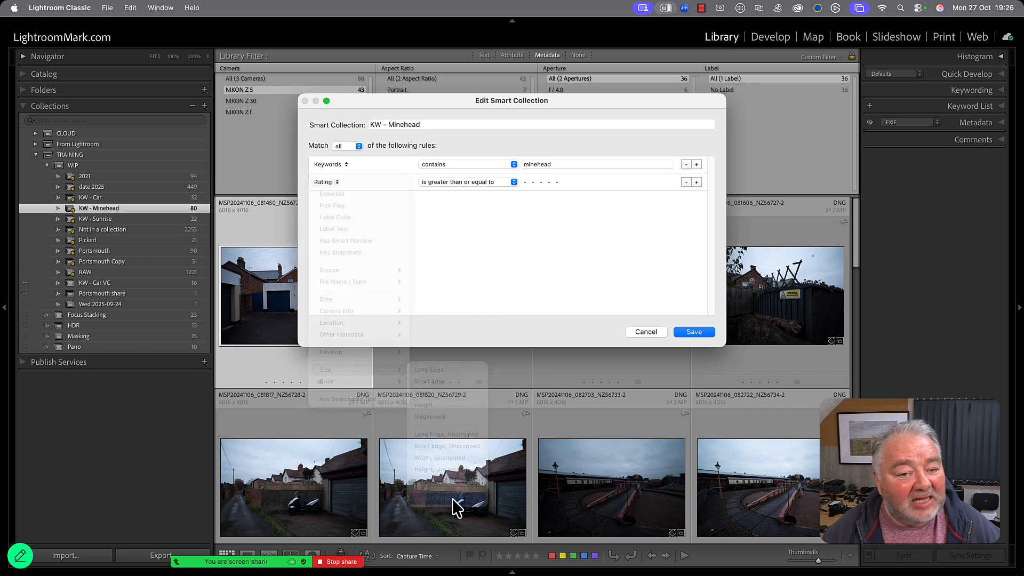
{"action": "left_click", "coordinate": [533, 182]}
{"action": "left_click", "coordinate": [563, 197]}
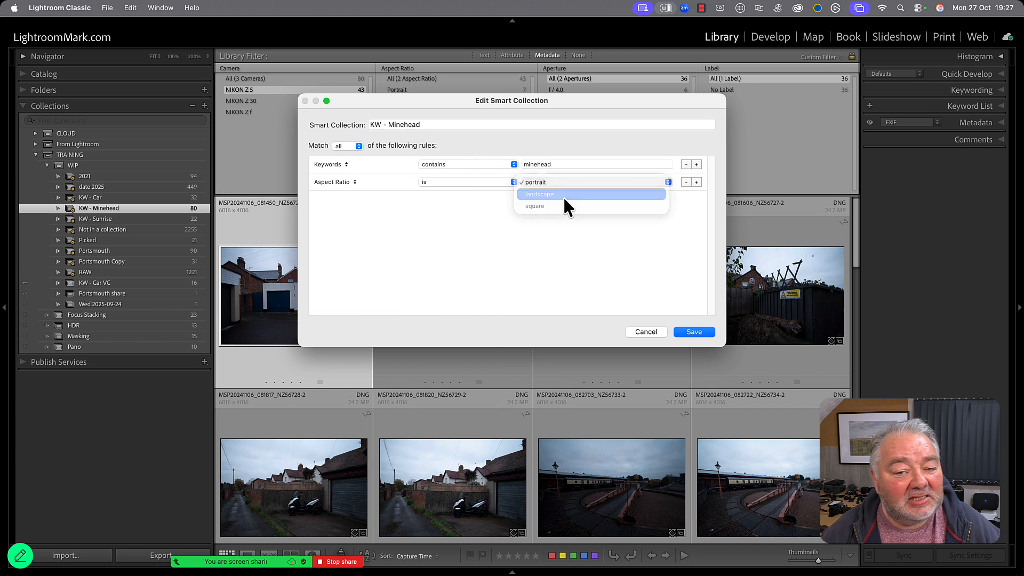
{"action": "left_click", "coordinate": [694, 333]}
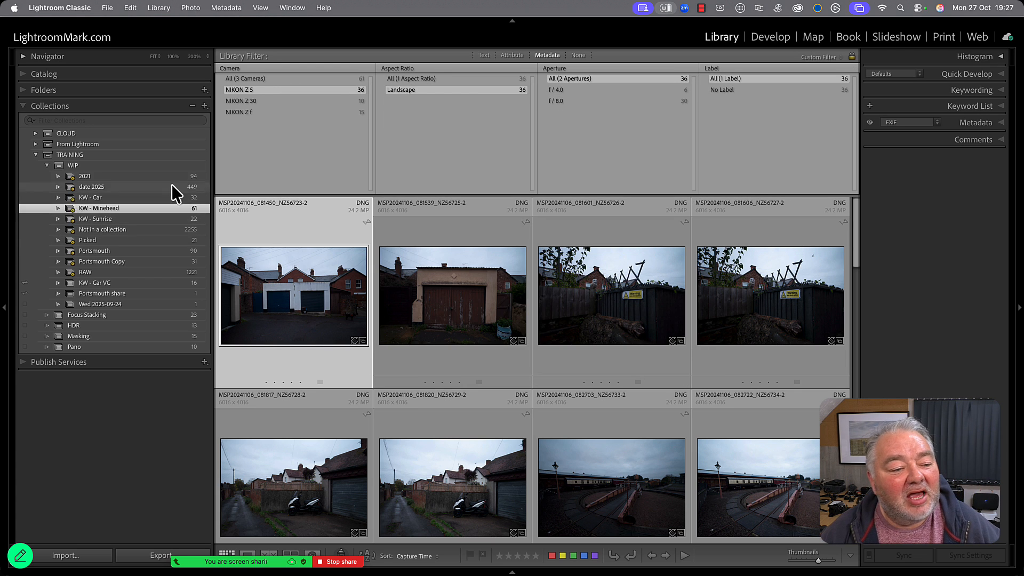
Reopen the KW - Minehead smart collection to review its keyword and aspect ratio rules, then close it.
{"action": "double_click", "coordinate": [113, 210]}
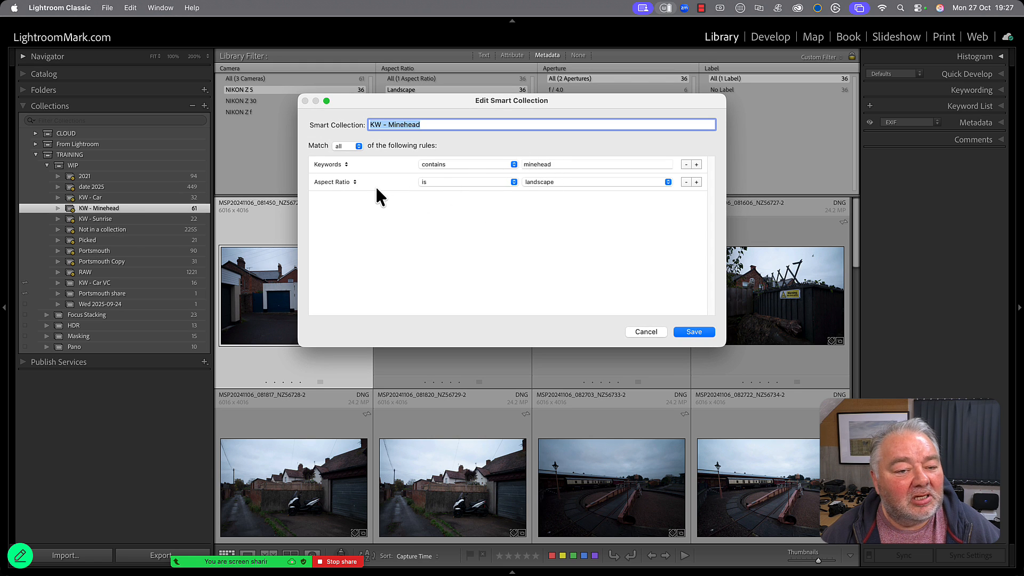
{"action": "left_click", "coordinate": [686, 331]}
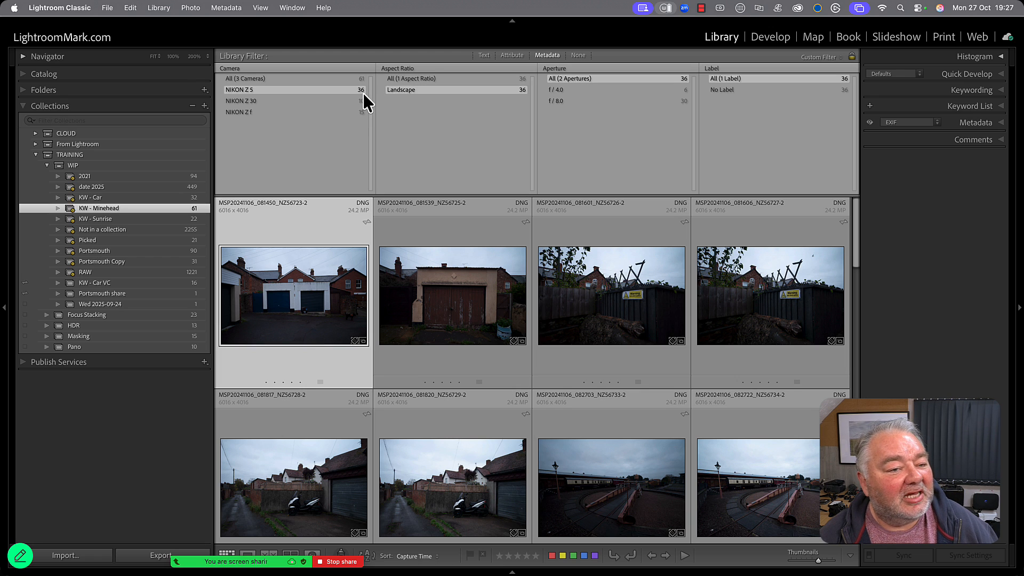
Clear the Landscape choice from the Aspect Ratio filter column and look through the NIKON Z 5 photos in KW - Minehead.
{"action": "left_click", "coordinate": [406, 79]}
{"action": "scroll", "coordinate": [481, 350], "scroll_direction": "down", "scroll_amount": 20}
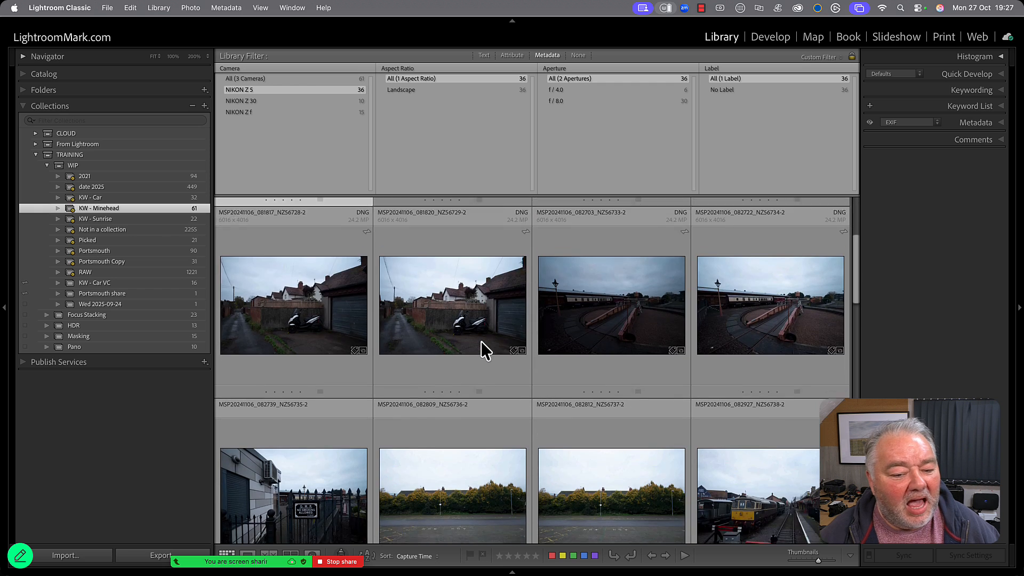
{"action": "scroll", "coordinate": [481, 343], "scroll_direction": "down", "scroll_amount": 7}
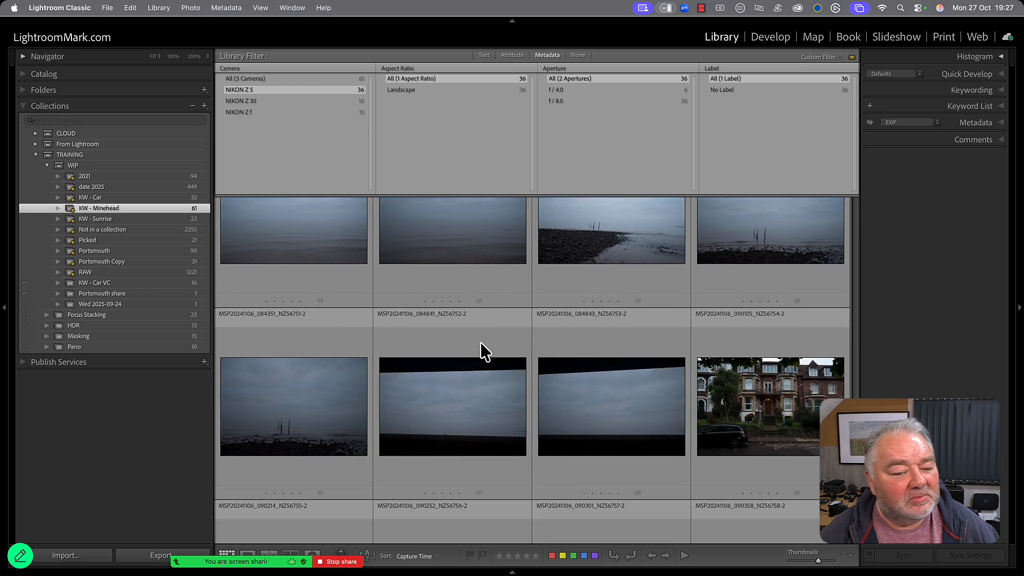
{"action": "scroll", "coordinate": [482, 346], "scroll_direction": "down", "scroll_amount": 3}
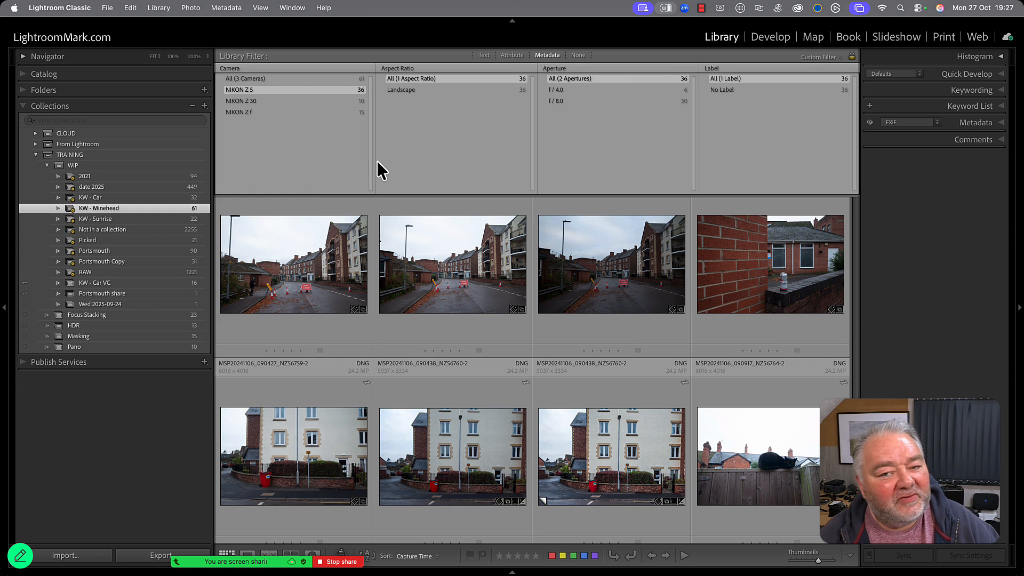
{"action": "scroll", "coordinate": [453, 336], "scroll_direction": "down", "scroll_amount": 1}
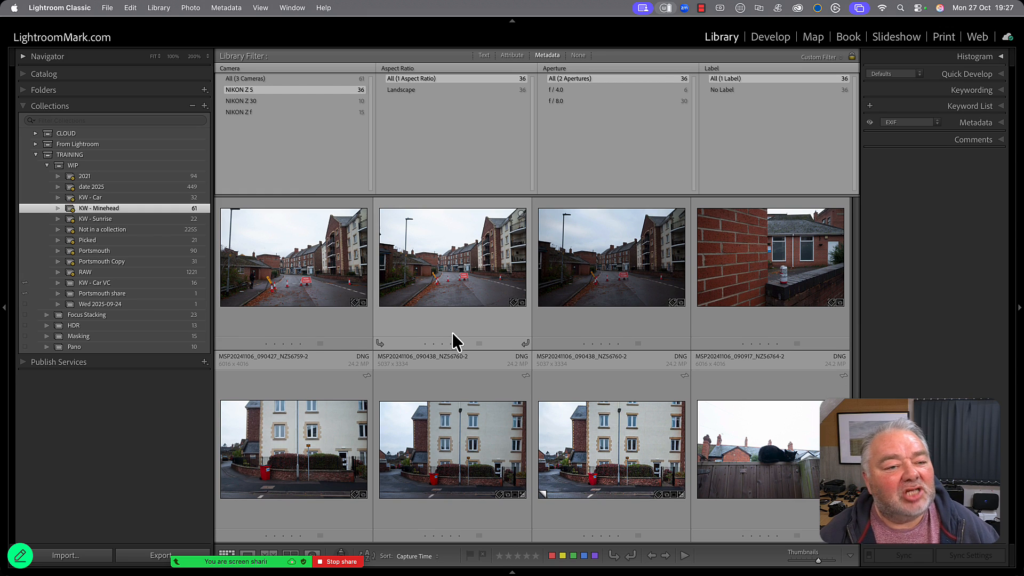
{"action": "scroll", "coordinate": [451, 340], "scroll_direction": "up", "scroll_amount": 3}
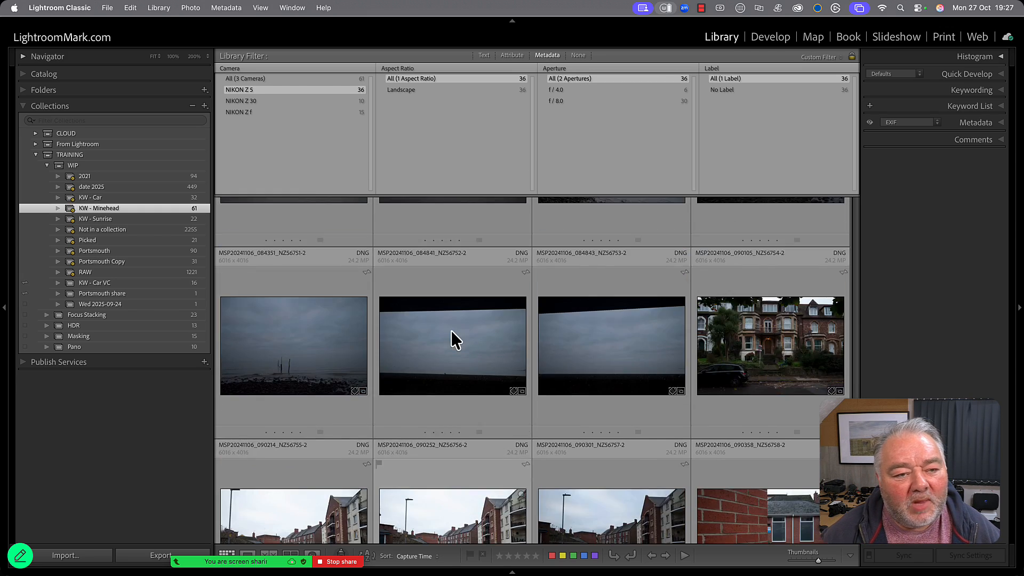
{"action": "scroll", "coordinate": [451, 341], "scroll_direction": "up", "scroll_amount": 3}
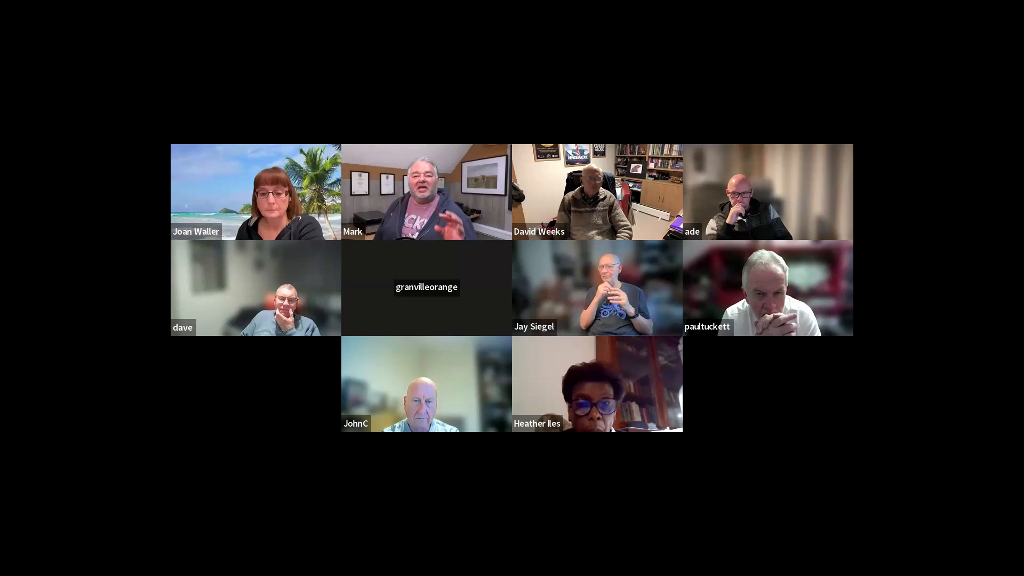
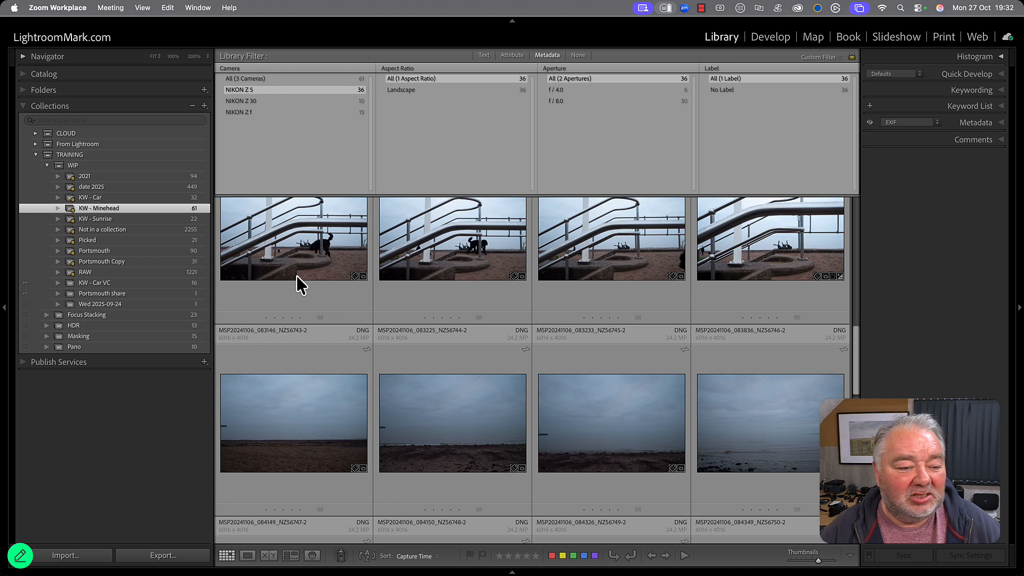
Review the keyword and aspect ratio rules of the KW - Minehead smart collection, close them, and browse its NIKON Z 5 photos.
{"action": "left_click", "coordinate": [288, 84]}
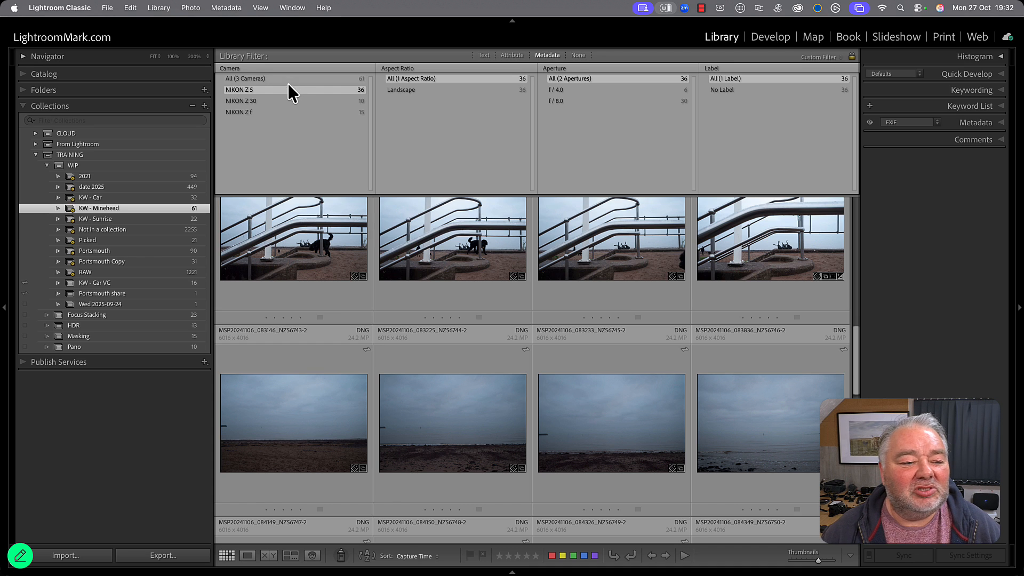
{"action": "double_click", "coordinate": [111, 210]}
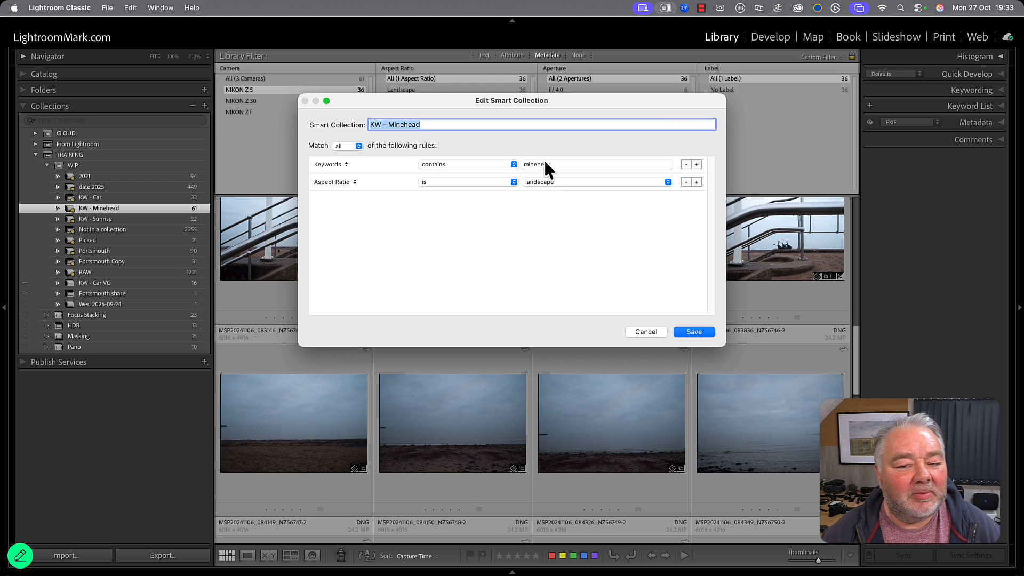
{"action": "left_click", "coordinate": [680, 331]}
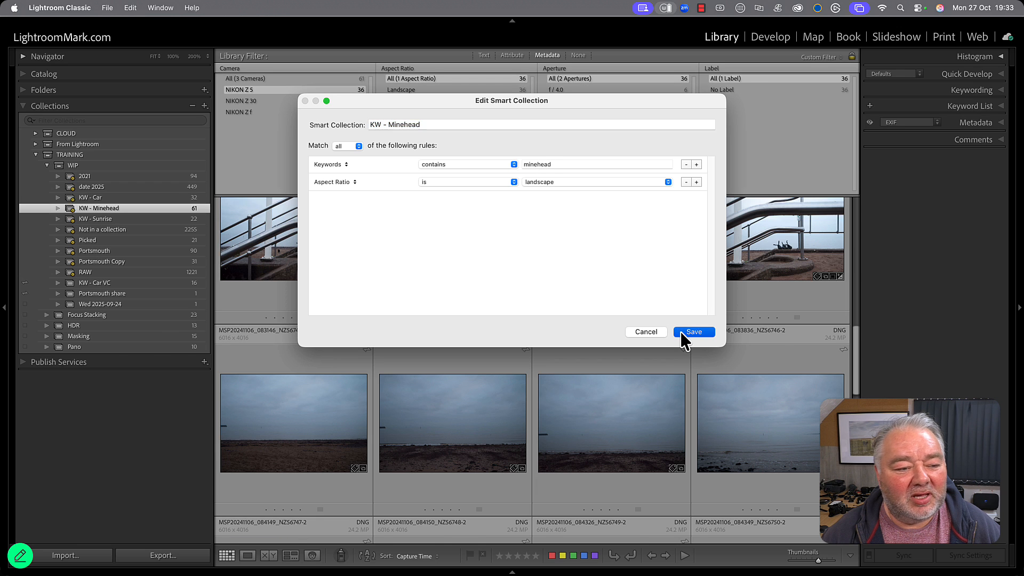
{"action": "scroll", "coordinate": [371, 367], "scroll_direction": "down", "scroll_amount": 15}
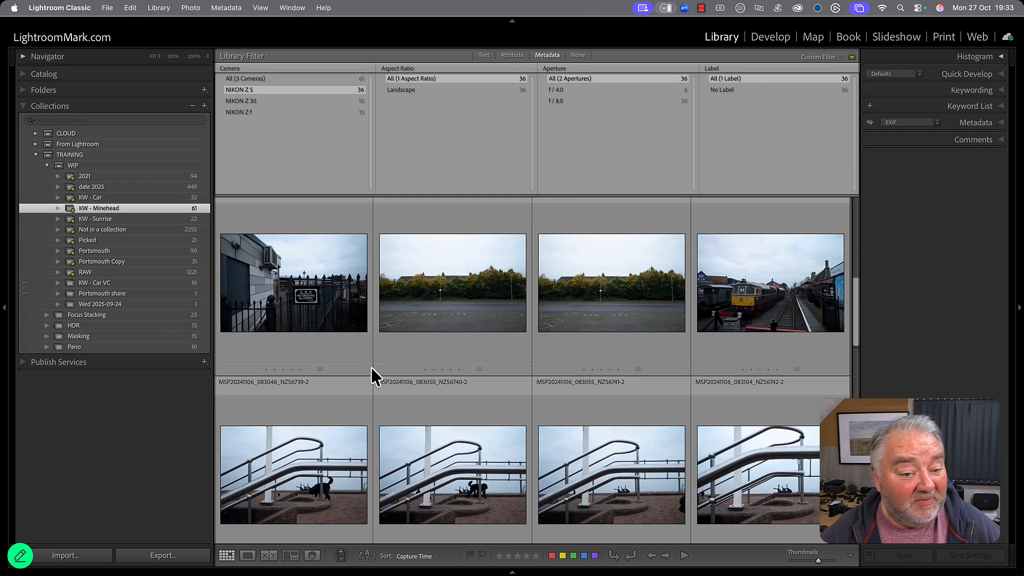
{"action": "scroll", "coordinate": [370, 368], "scroll_direction": "down", "scroll_amount": 5}
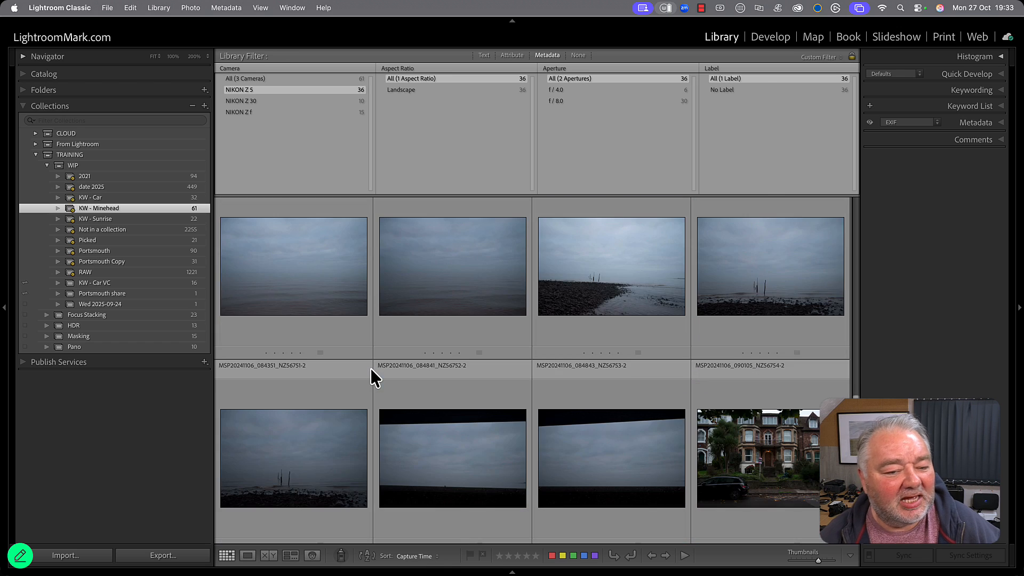
{"action": "scroll", "coordinate": [370, 368], "scroll_direction": "up", "scroll_amount": 6}
{"action": "scroll", "coordinate": [370, 367], "scroll_direction": "up", "scroll_amount": 12}
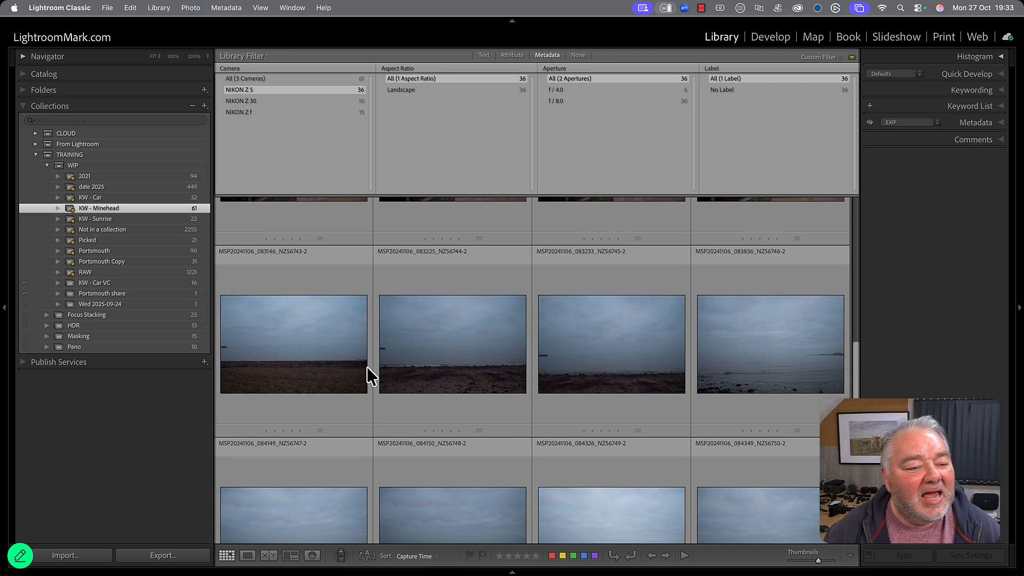
{"action": "scroll", "coordinate": [367, 375], "scroll_direction": "up", "scroll_amount": 4}
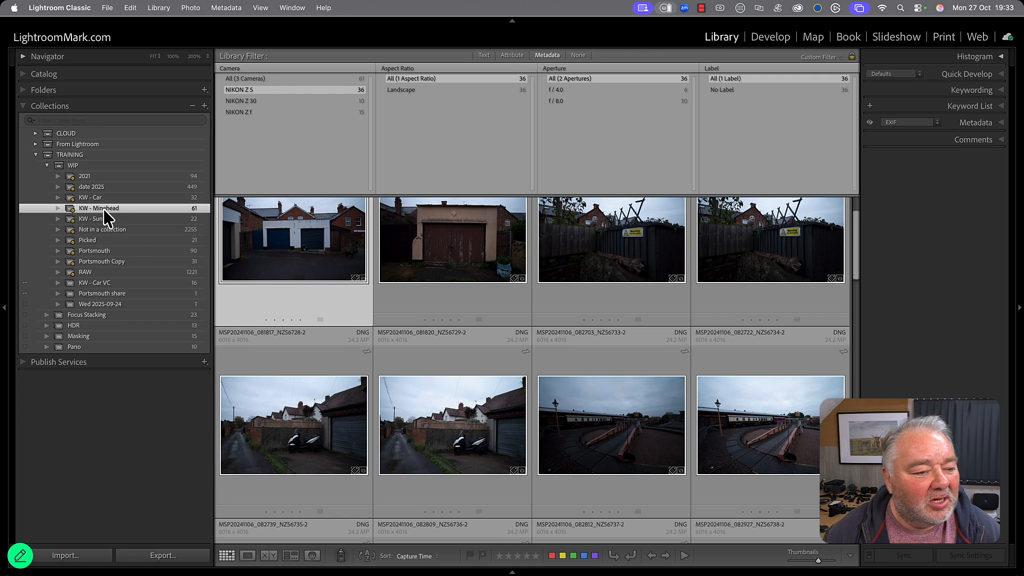
Create a regular collection named Minehead inside the WIP set, without including selected photos and with Sync with Lightroom enabled.
{"action": "left_click", "coordinate": [204, 106]}
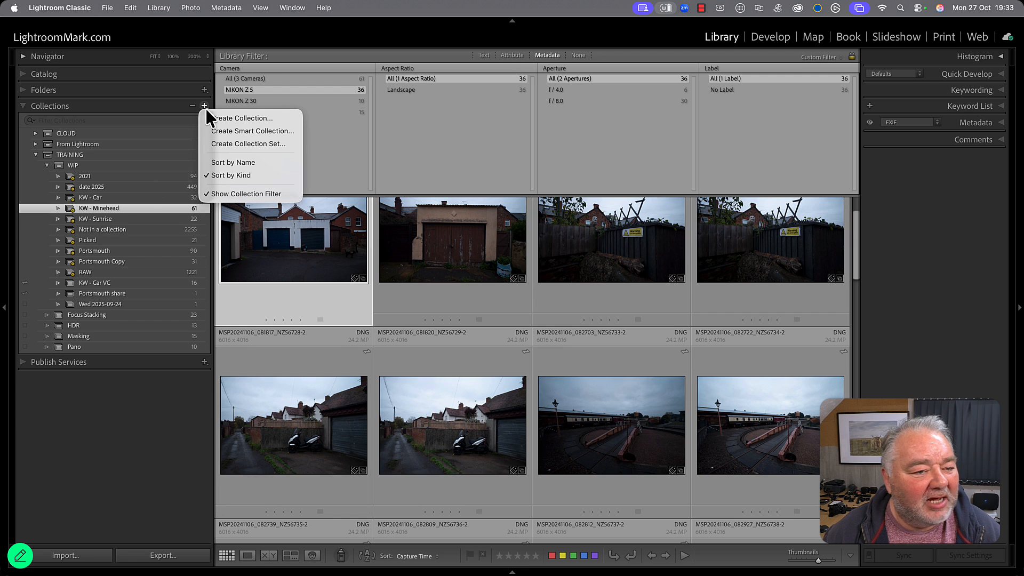
{"action": "left_click", "coordinate": [220, 119]}
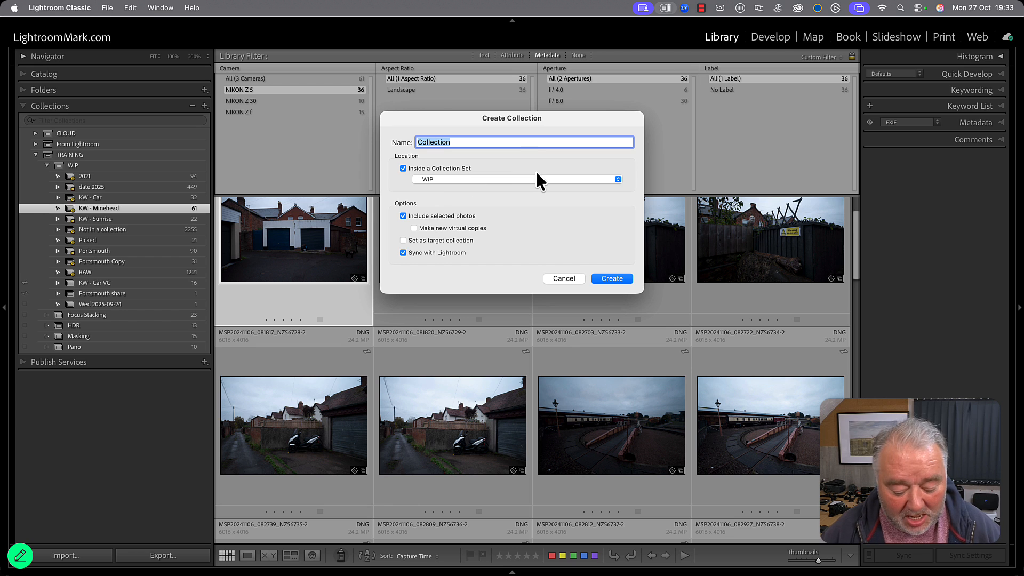
{"action": "type", "text": "Minehad"}
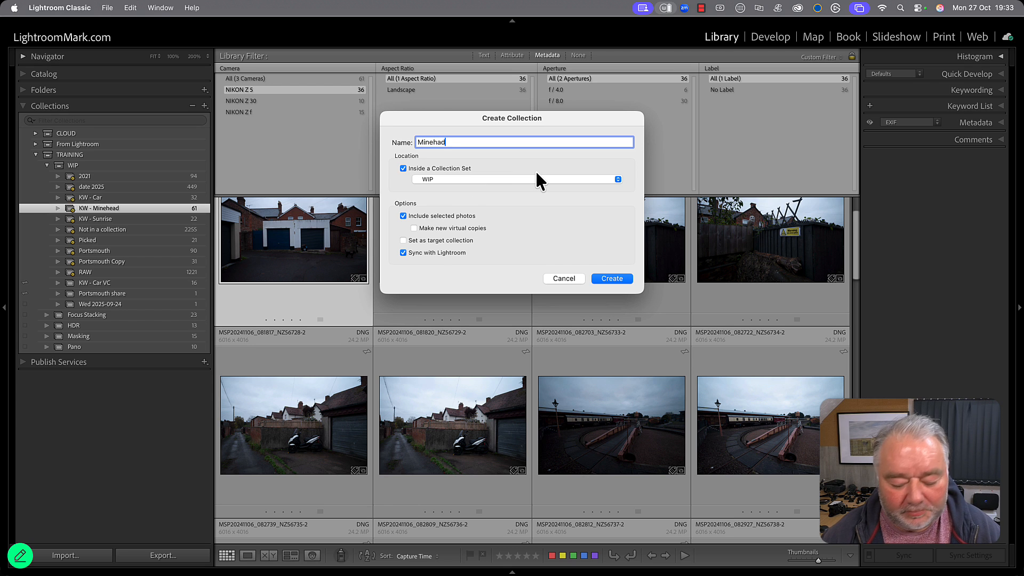
{"action": "key", "text": "BackSpace"}
{"action": "key", "text": "BackSpace"}
{"action": "type", "text": "ead"}
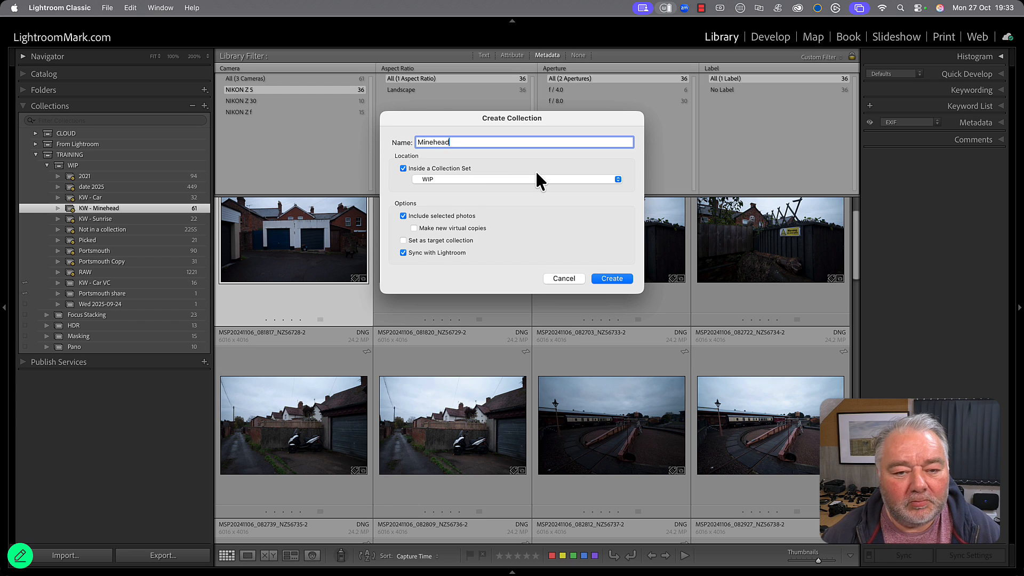
{"action": "left_click", "coordinate": [447, 216]}
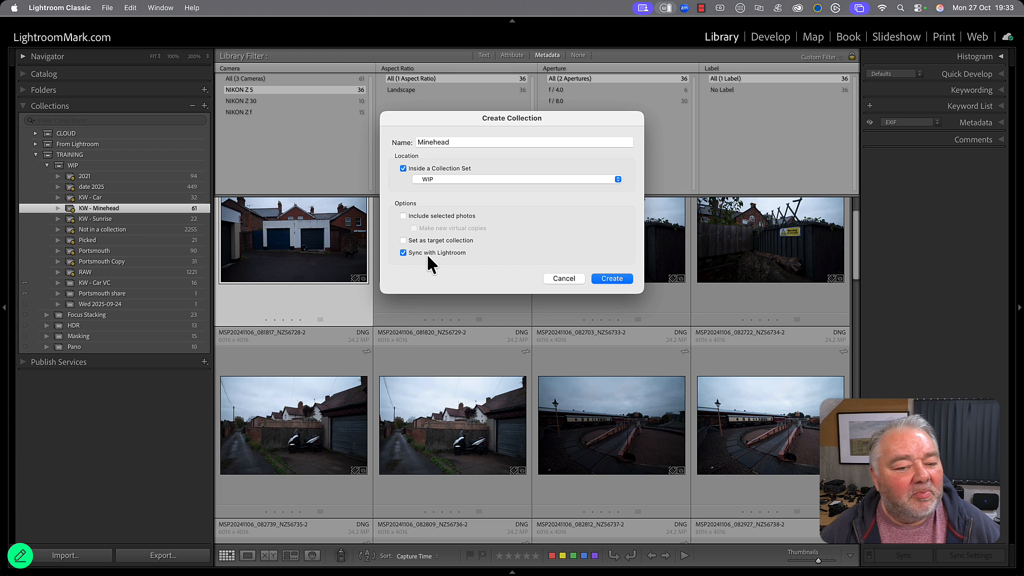
{"action": "left_click", "coordinate": [612, 279]}
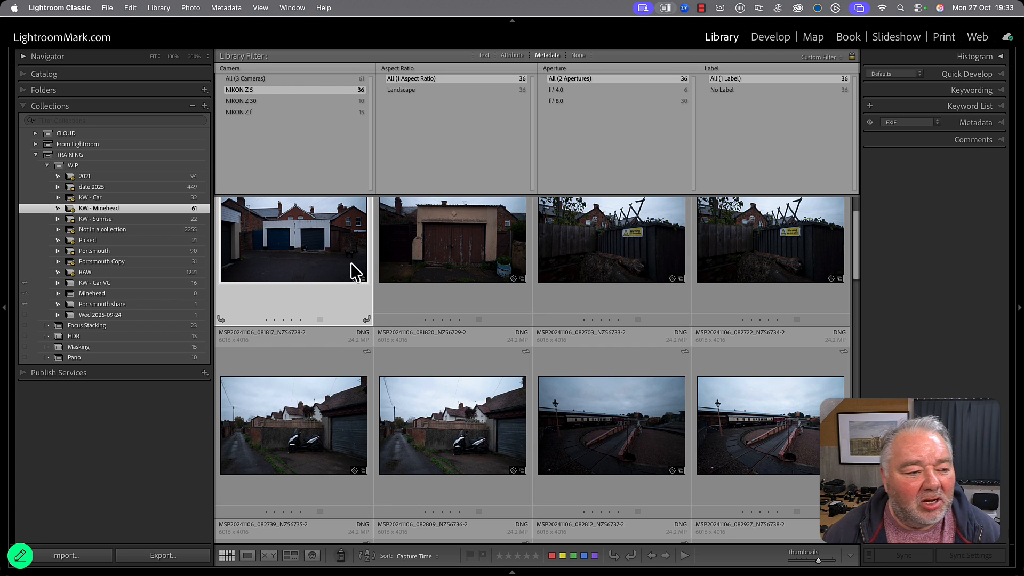
Examine the sync state of the Minehead collection, keeping it synced, and compare it with KW - Car VC and Portsmouth share.
{"action": "left_click", "coordinate": [96, 294]}
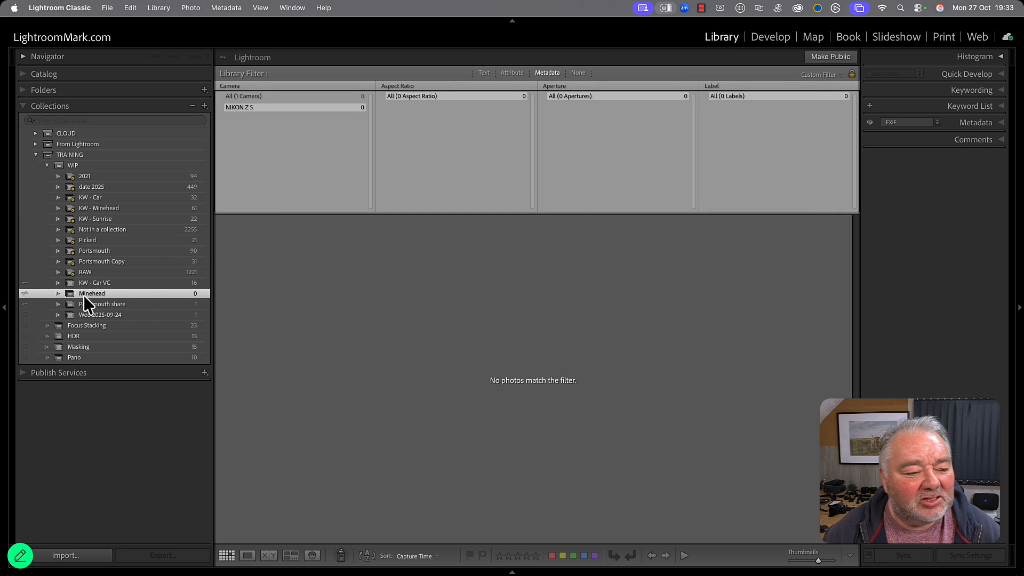
{"action": "left_click", "coordinate": [26, 293]}
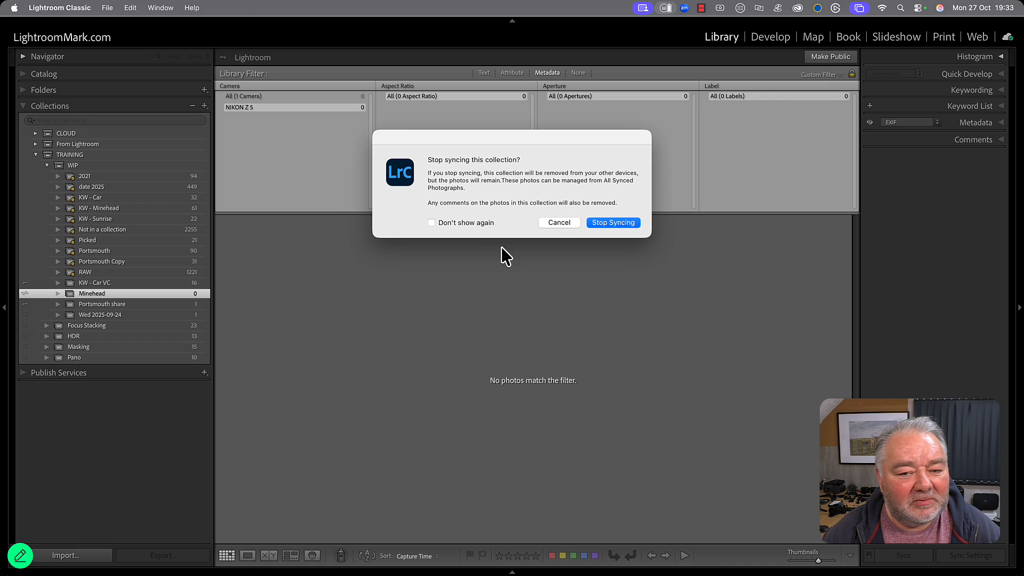
{"action": "left_click", "coordinate": [557, 222]}
{"action": "left_click", "coordinate": [141, 285]}
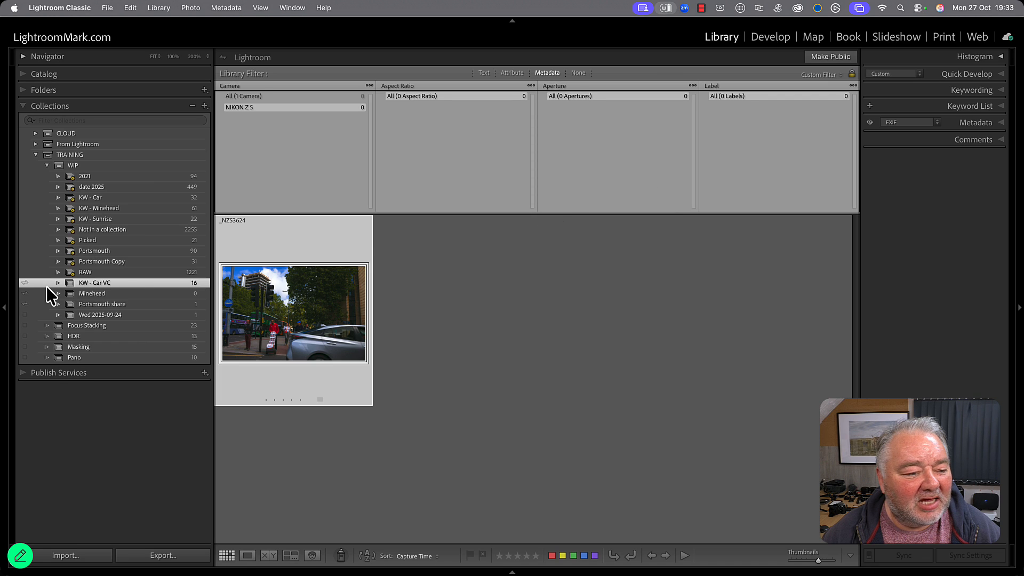
{"action": "left_click", "coordinate": [106, 306]}
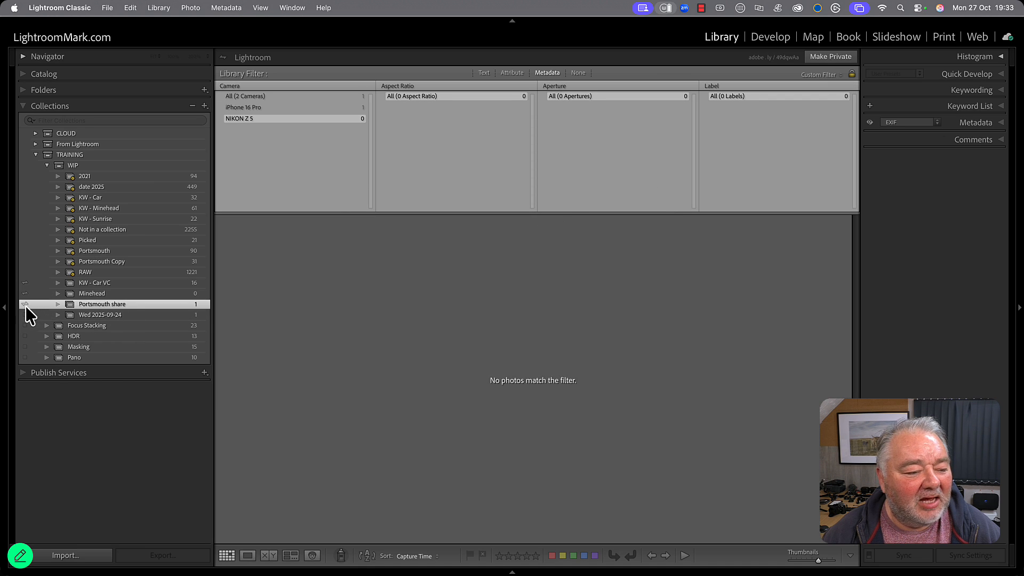
{"action": "left_click", "coordinate": [94, 297]}
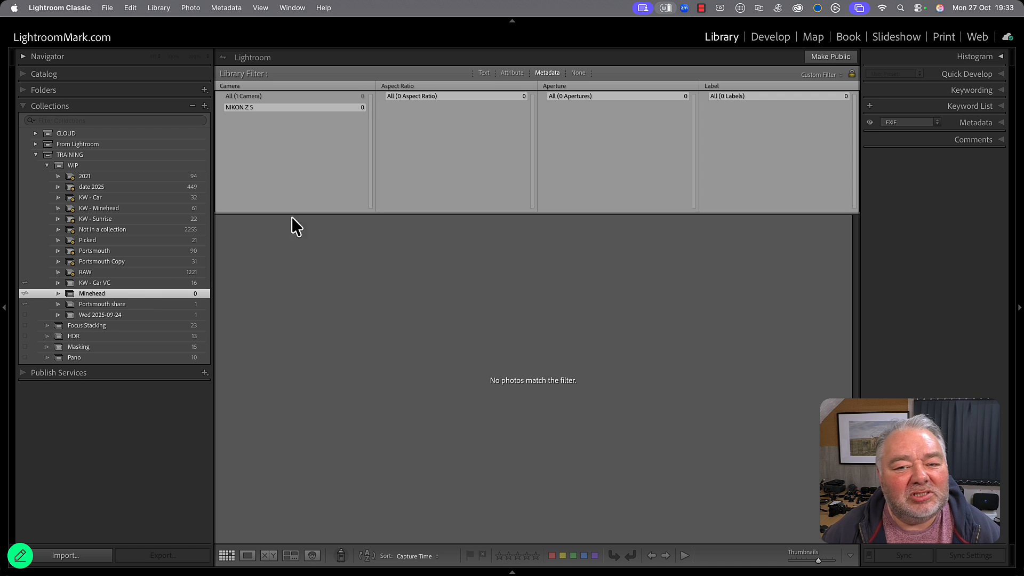
Turn off the library filter and add MSP20241106_081601_NZ56726-2 from KW - Minehead to the Minehead collection, then open that collection.
{"action": "left_click", "coordinate": [574, 73]}
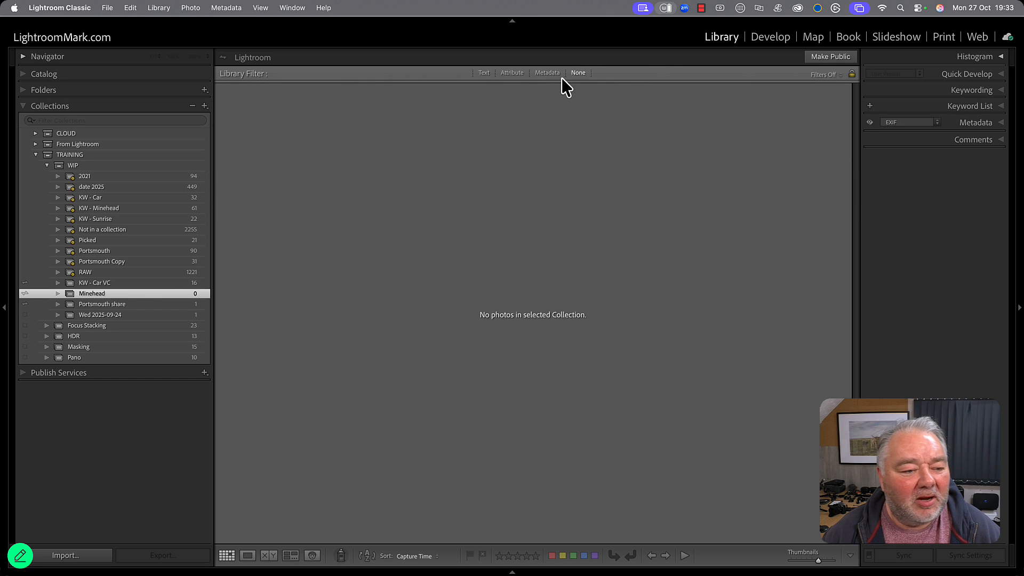
{"action": "left_click", "coordinate": [155, 207]}
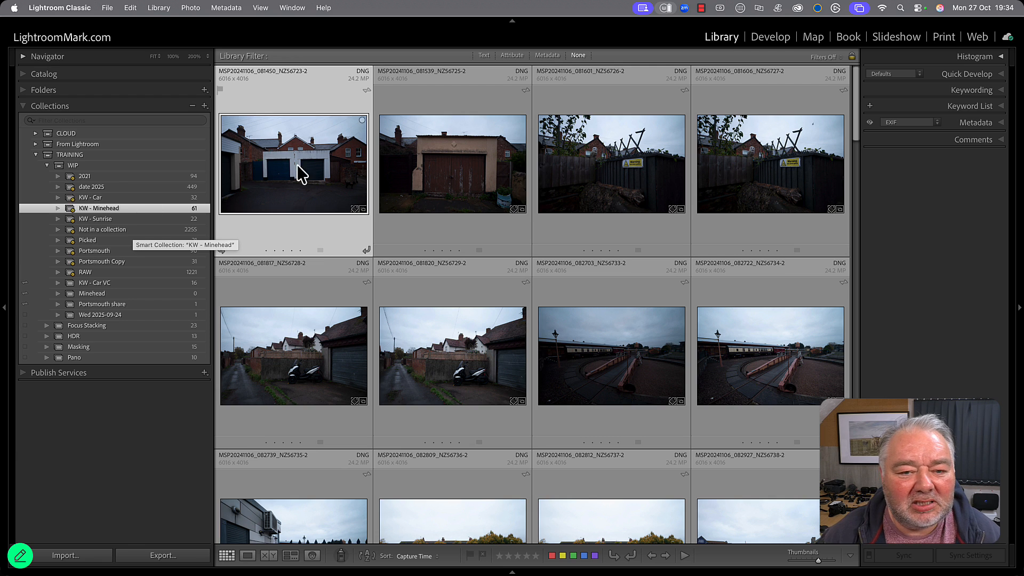
{"action": "left_click", "coordinate": [638, 171]}
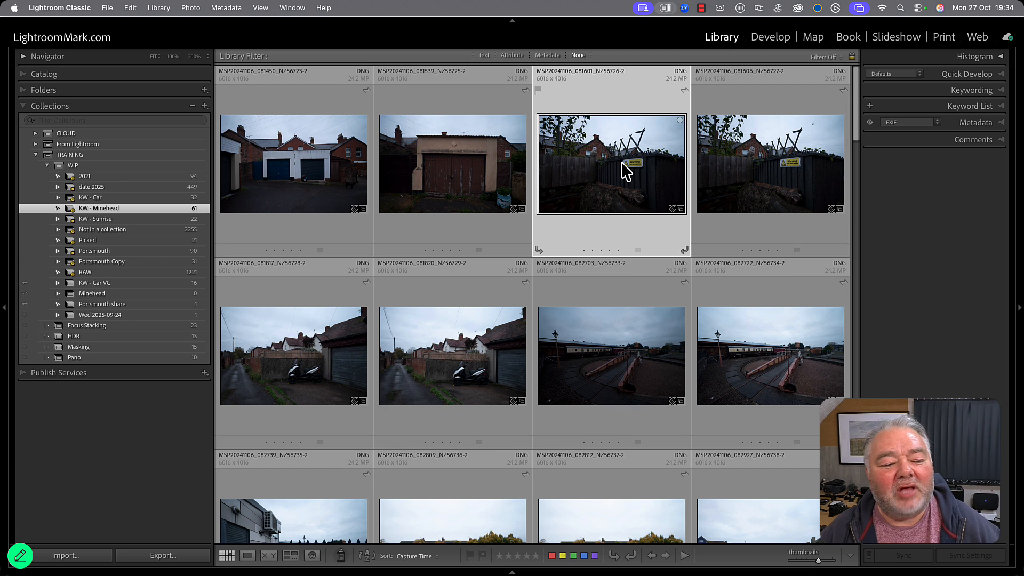
{"action": "left_click_drag", "start_coordinate": [623, 162], "coordinate": [154, 296]}
{"action": "left_click", "coordinate": [154, 297]}
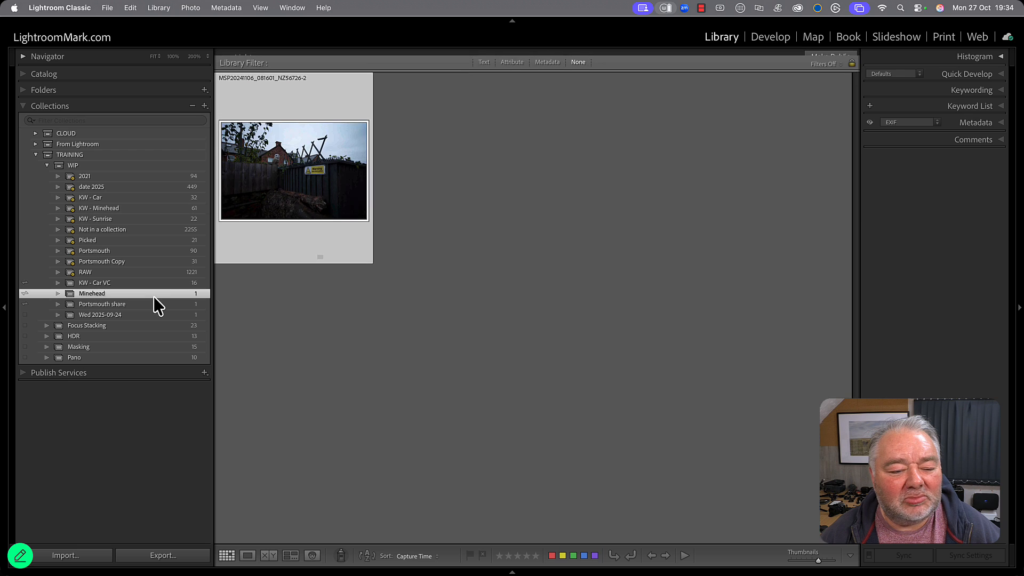
Add the hedge photo MSP20241106_082812_NZ56737-2 from KW - Minehead to the Minehead collection and open that collection.
{"action": "left_click", "coordinate": [122, 209]}
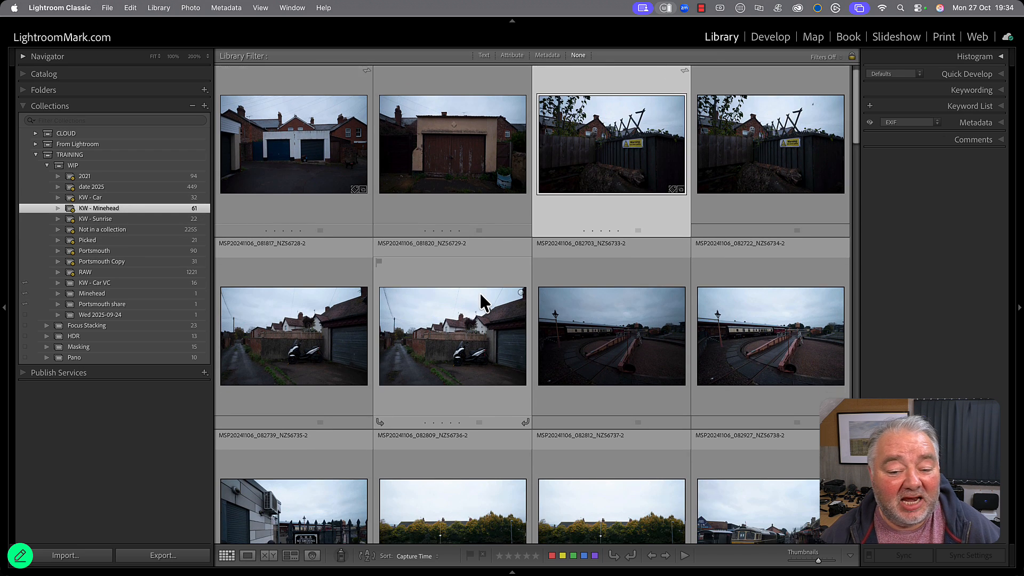
{"action": "scroll", "coordinate": [479, 292], "scroll_direction": "down", "scroll_amount": 5}
{"action": "left_click", "coordinate": [627, 200]}
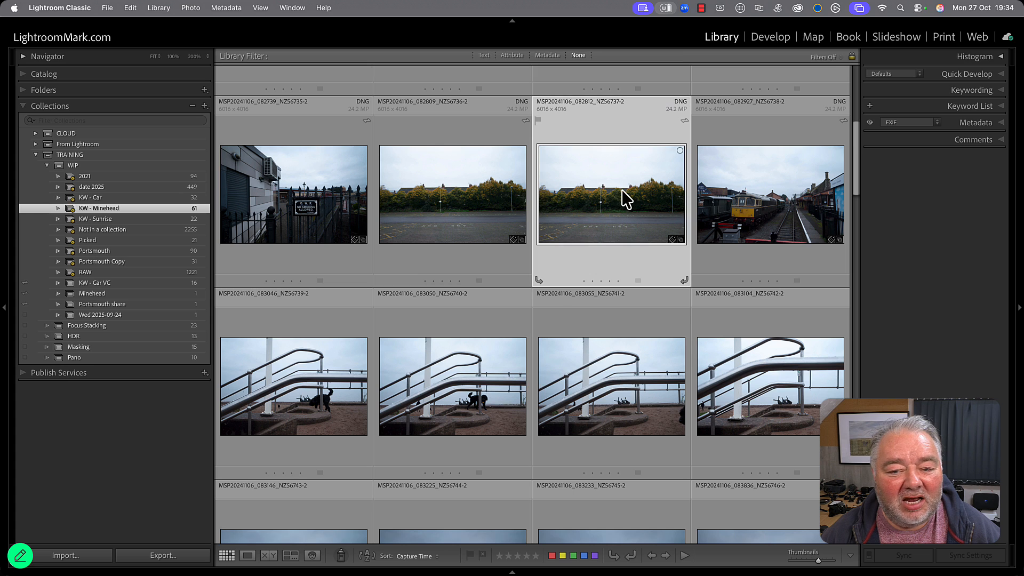
{"action": "left_click_drag", "start_coordinate": [629, 199], "coordinate": [175, 292]}
{"action": "left_click", "coordinate": [175, 293]}
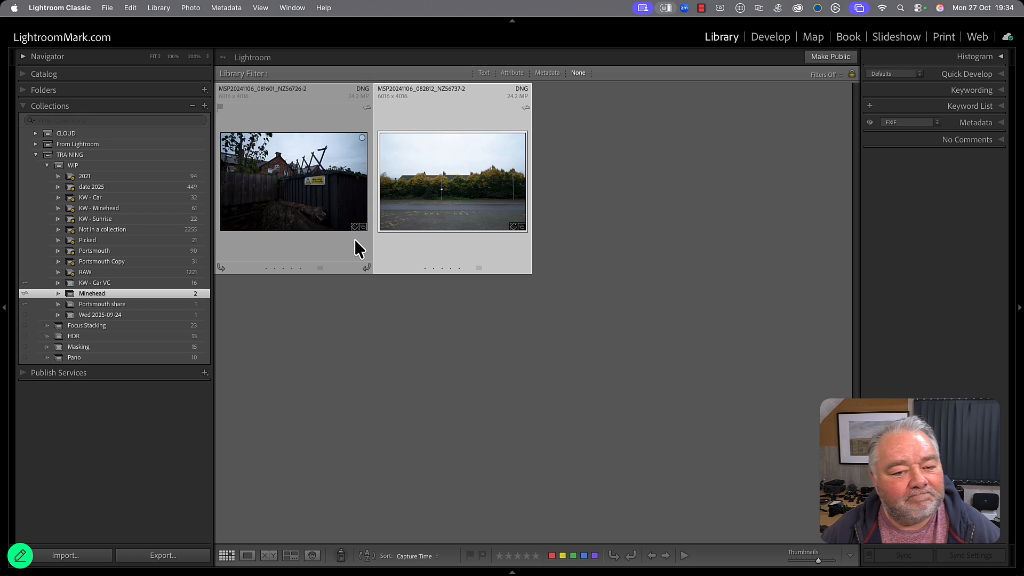
In KW - Minehead, add the handrail photo MSP20241106_083055_NZ56741-2 to the current target collection and advance to the next photo.
{"action": "left_click", "coordinate": [148, 210]}
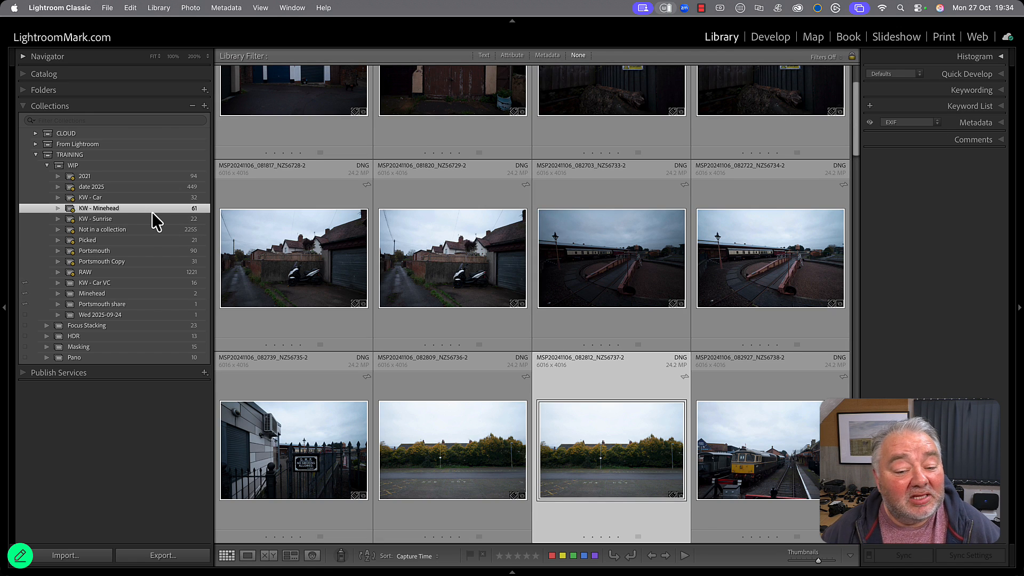
{"action": "scroll", "coordinate": [491, 297], "scroll_direction": "down", "scroll_amount": 6}
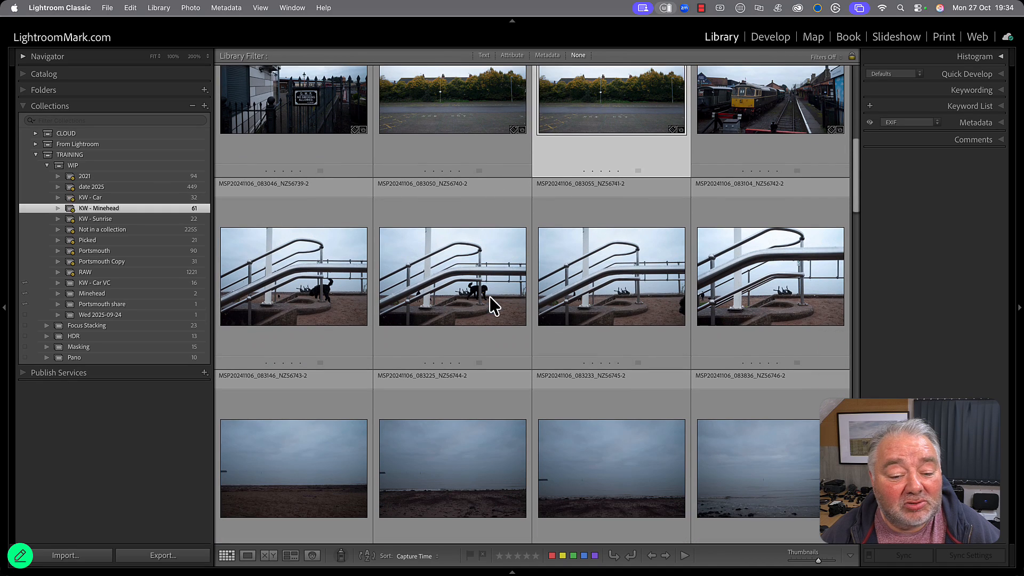
{"action": "left_click", "coordinate": [639, 288]}
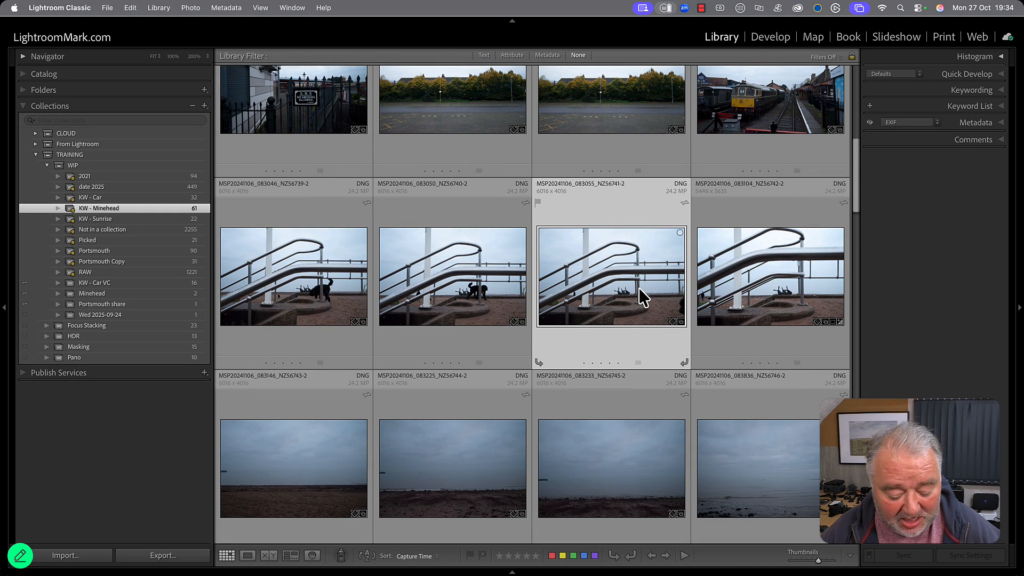
{"action": "key", "text": "shift+b"}
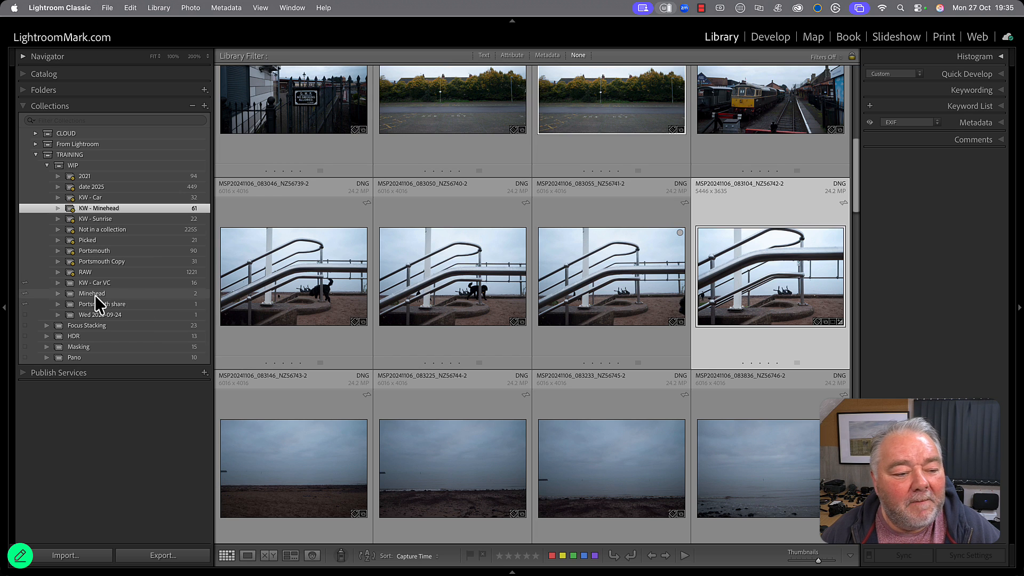
Open the Minehead collection to check its photos and set it as the target collection.
{"action": "left_click", "coordinate": [110, 295]}
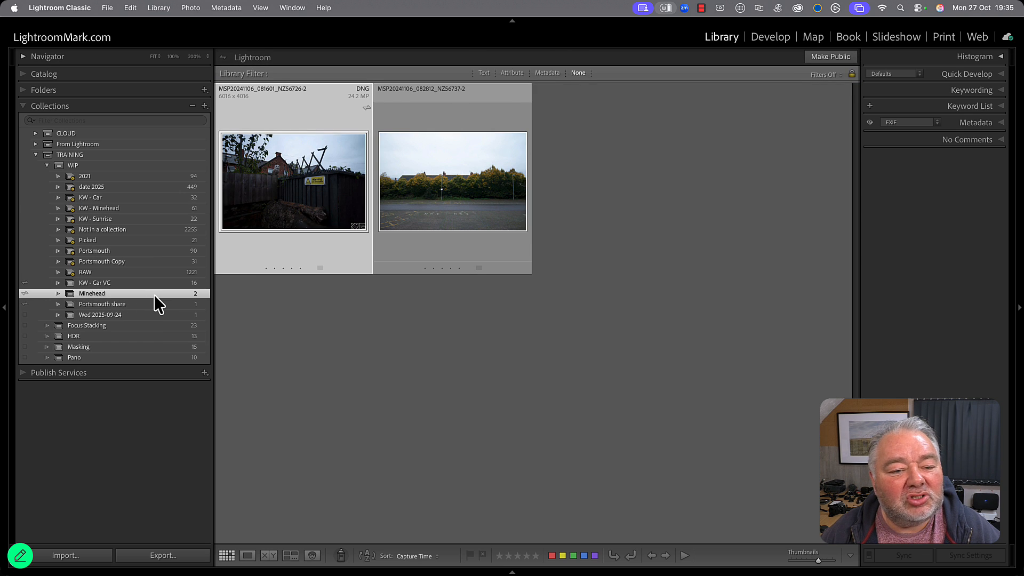
{"action": "right_click", "coordinate": [94, 294]}
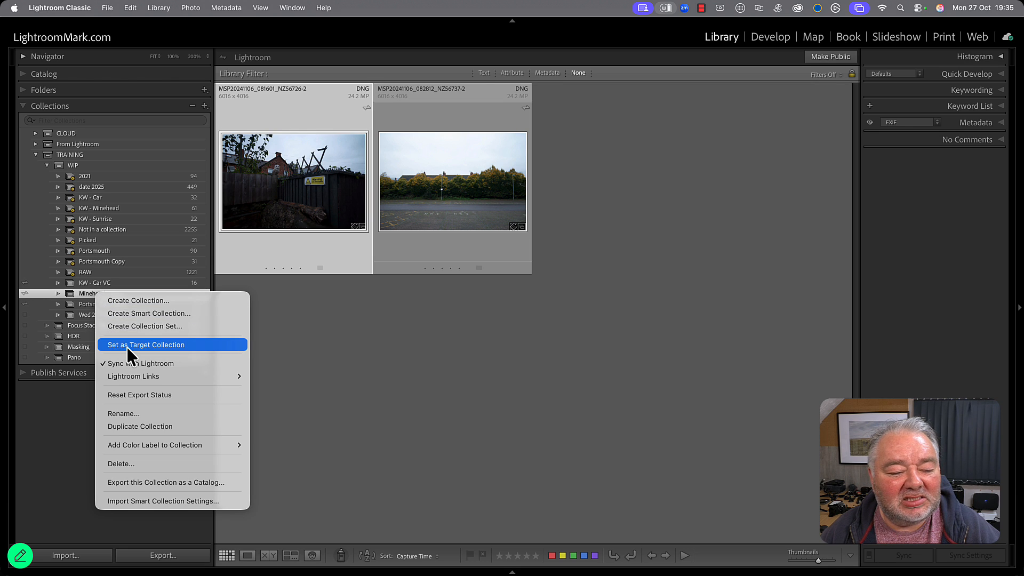
{"action": "left_click", "coordinate": [171, 346]}
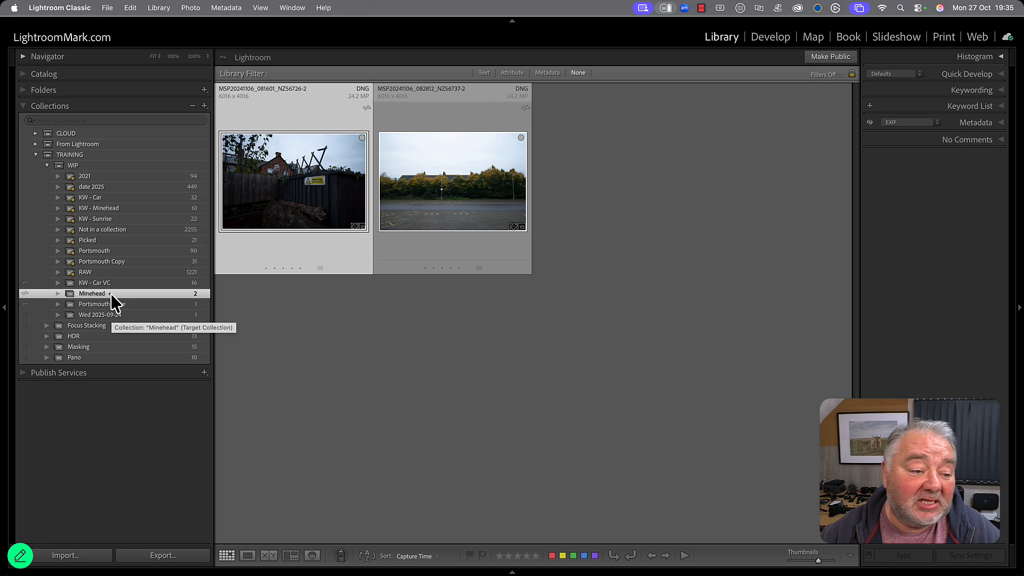
In KW - Minehead, add the handrail photos MSP20241106_083055_NZ56741-2 and MSP20241106_083104_NZ56742-2 to the target collection, advancing after each.
{"action": "left_click", "coordinate": [179, 208]}
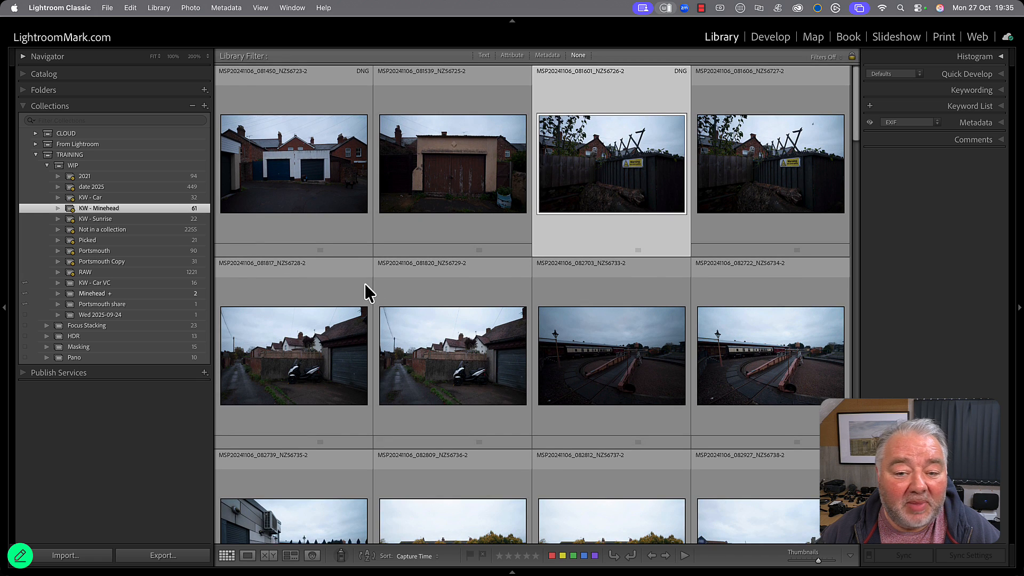
{"action": "scroll", "coordinate": [638, 350], "scroll_direction": "down", "scroll_amount": 5}
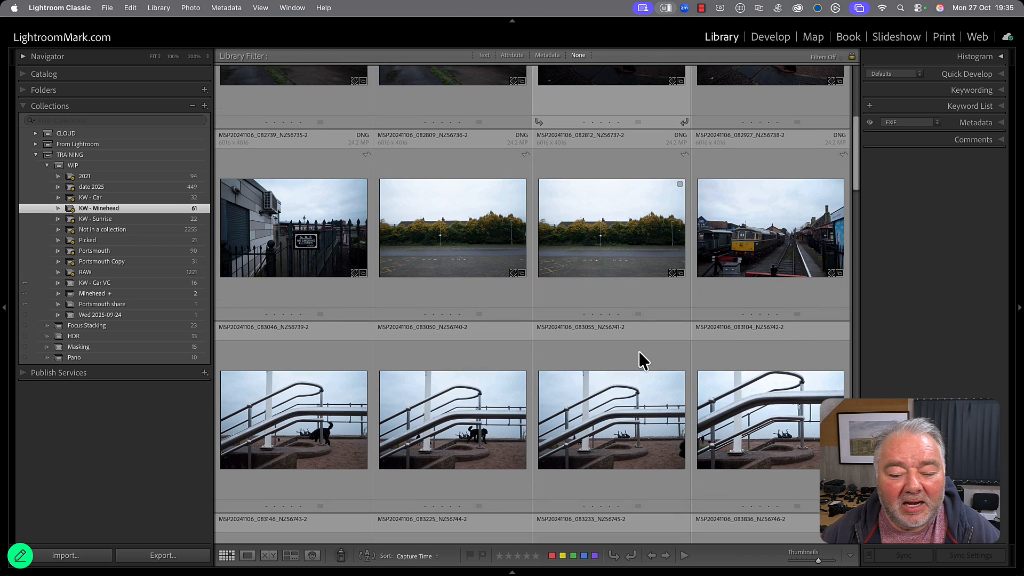
{"action": "left_click", "coordinate": [621, 384]}
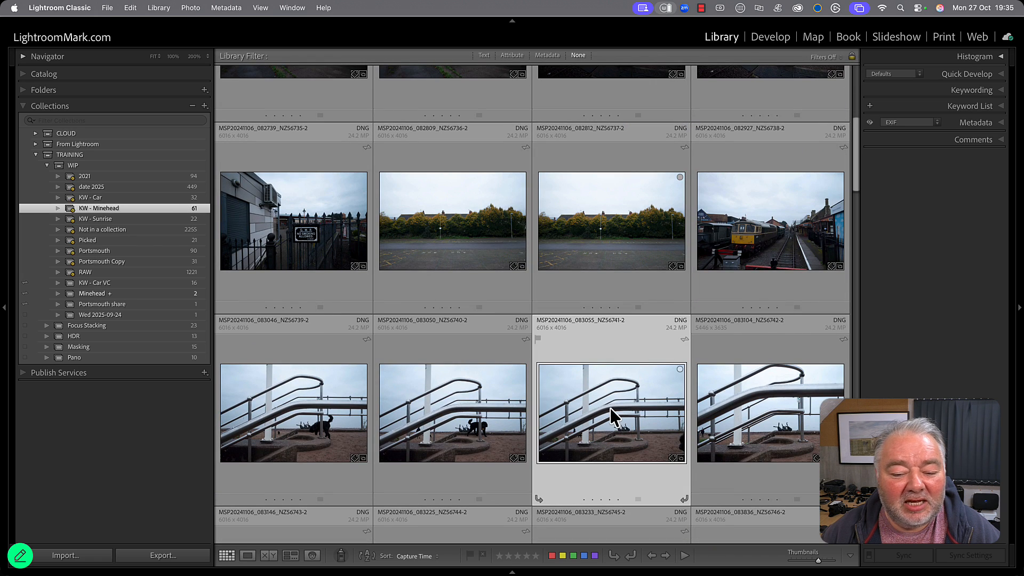
{"action": "key", "text": "shift+b"}
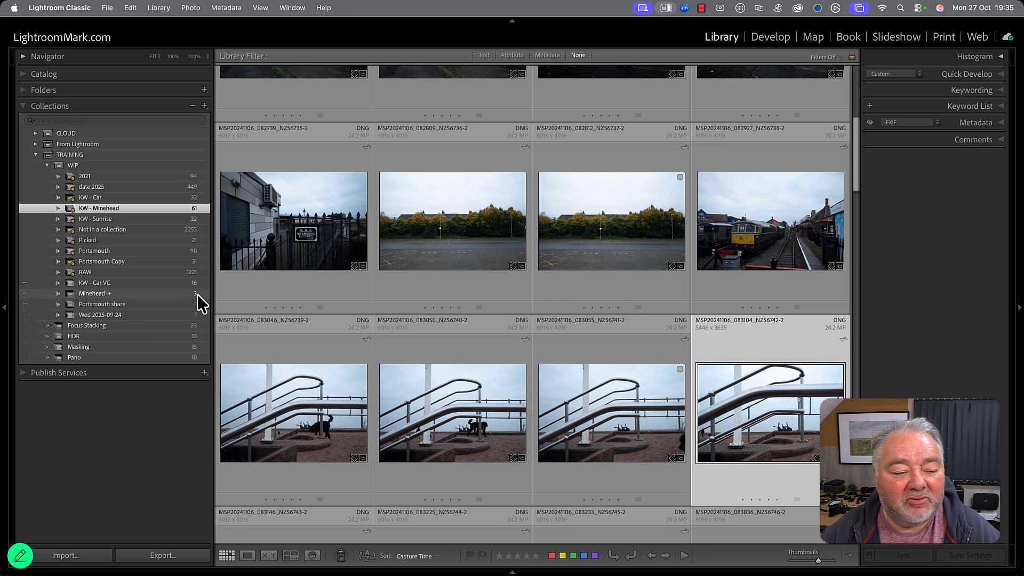
{"action": "key", "text": "shift+b"}
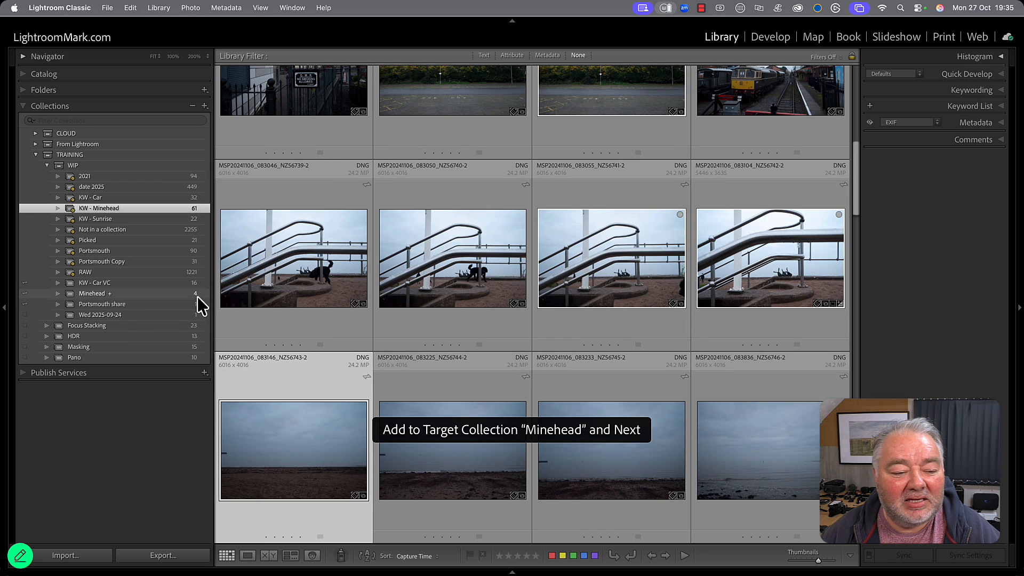
Activate the Painter tool and set it to paint photos into the Target Collection.
{"action": "scroll", "coordinate": [349, 345], "scroll_direction": "down", "scroll_amount": 5}
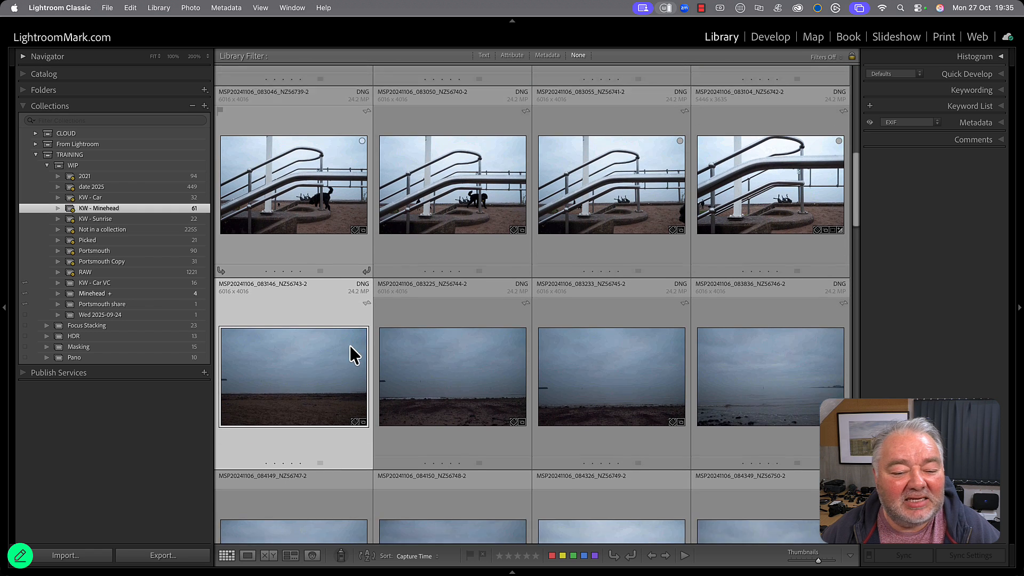
{"action": "scroll", "coordinate": [350, 346], "scroll_direction": "down", "scroll_amount": 3}
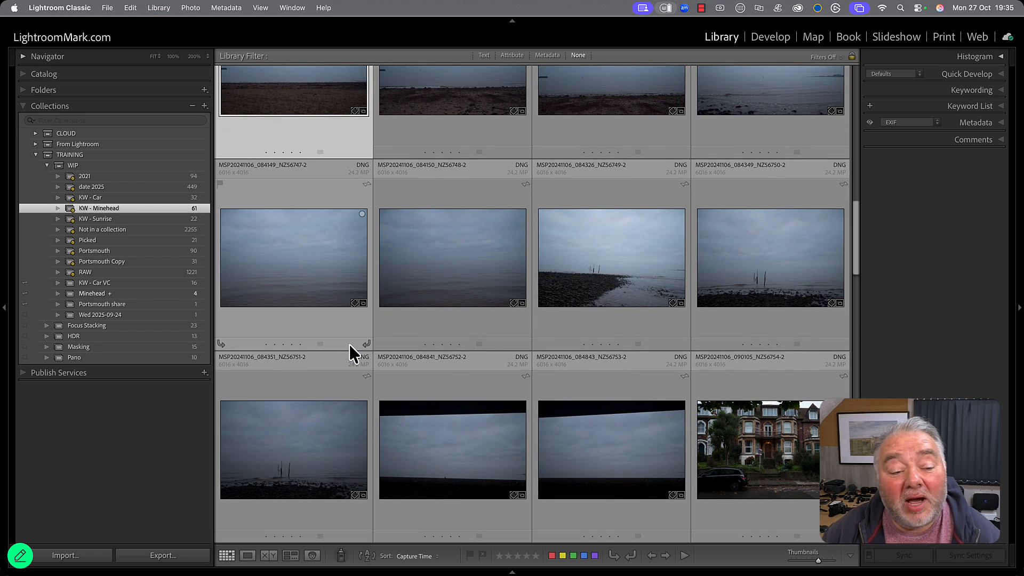
{"action": "left_click", "coordinate": [341, 556]}
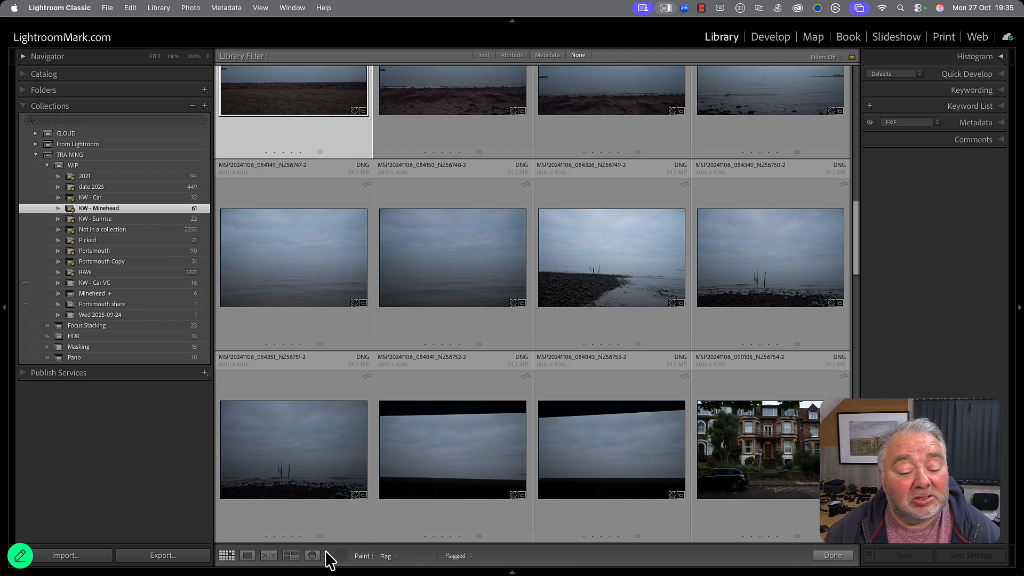
{"action": "left_click", "coordinate": [391, 558]}
{"action": "mouse_move", "coordinate": [399, 564]}
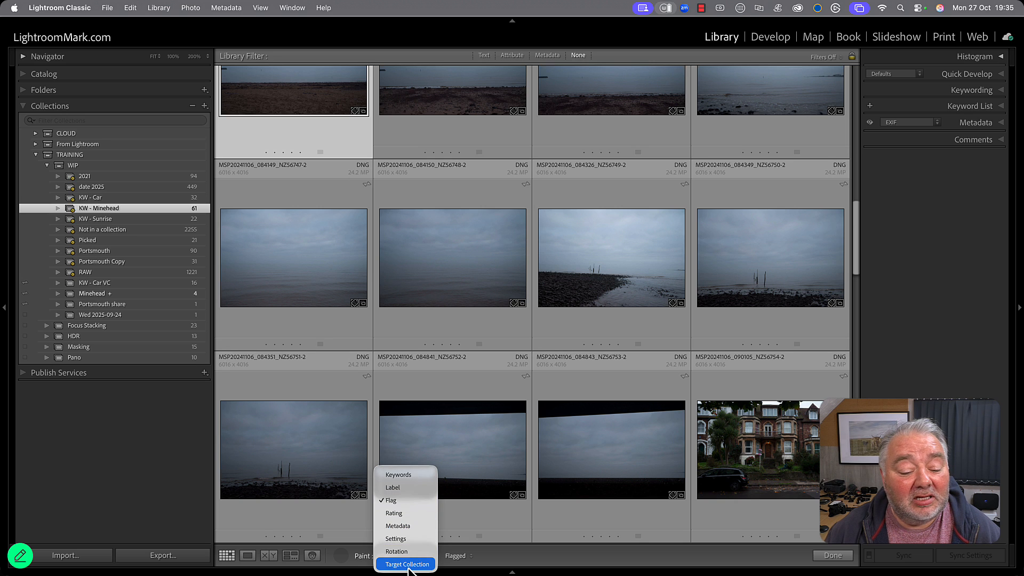
{"action": "left_click", "coordinate": [408, 564]}
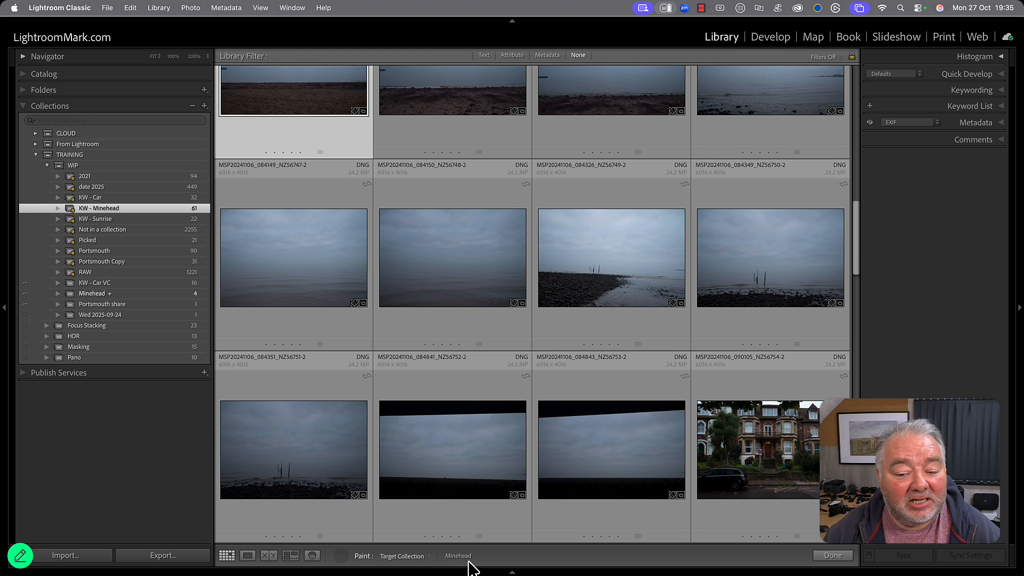
Paint the street photo MSP20241106_090301_NZ56757-2 into the target collection and open the Minehead collection to check it.
{"action": "scroll", "coordinate": [474, 290], "scroll_direction": "down", "scroll_amount": 1}
{"action": "scroll", "coordinate": [474, 287], "scroll_direction": "down", "scroll_amount": 10}
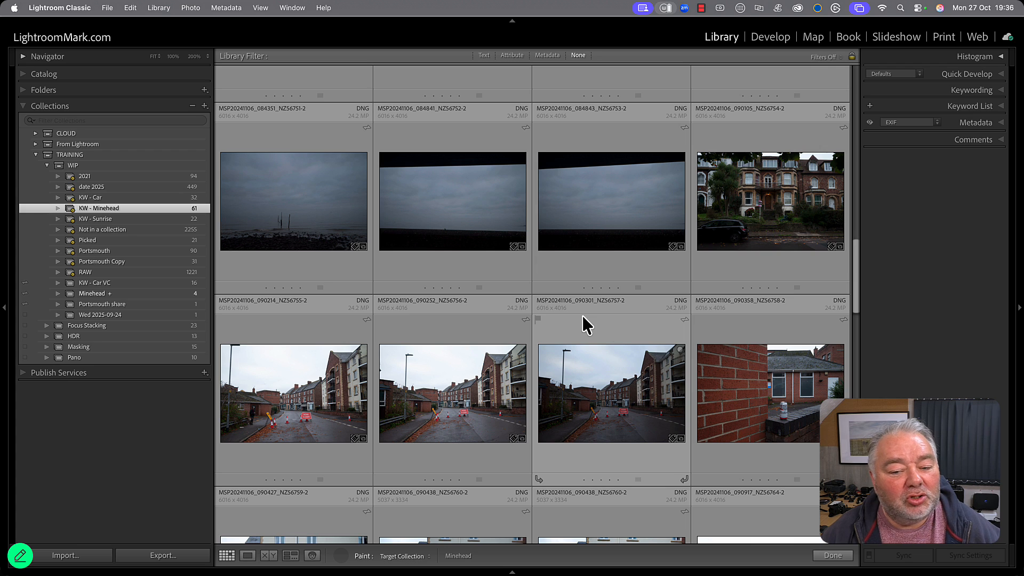
{"action": "left_click", "coordinate": [645, 402]}
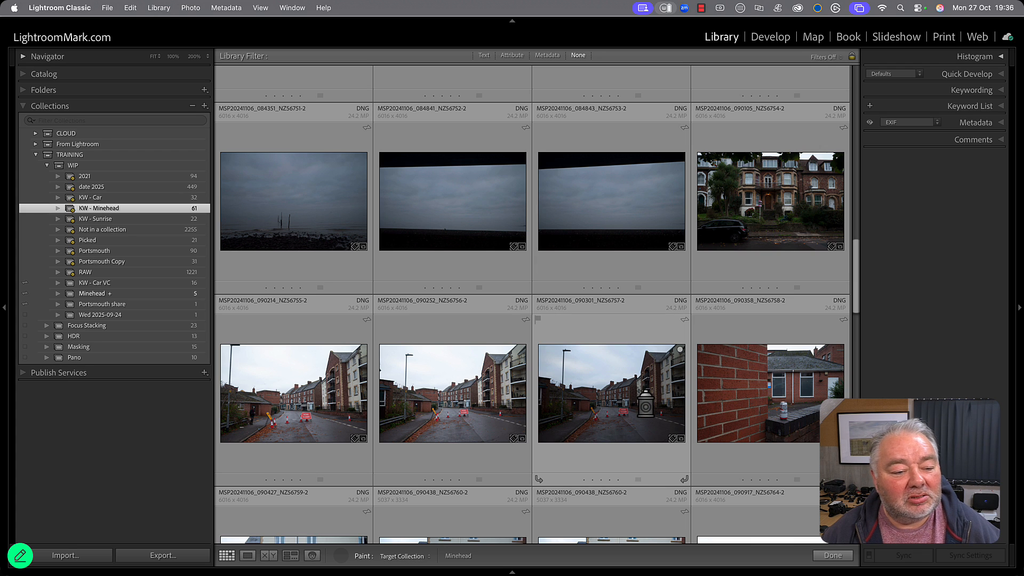
{"action": "left_click", "coordinate": [186, 297]}
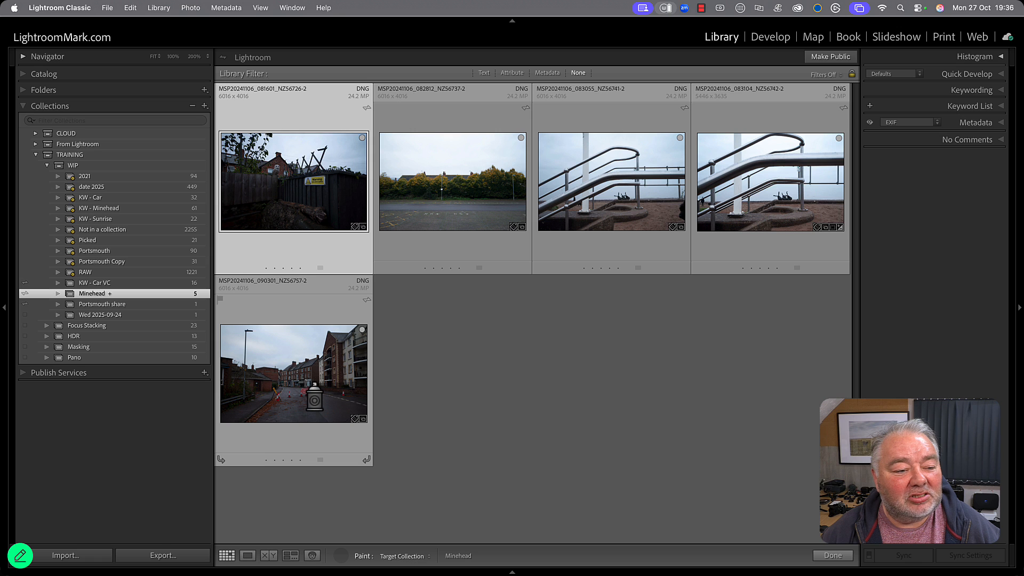
Paint the brick wall photo MSP20241106_090358_NZ56758-2 from KW - Minehead into the target collection, check it in Minehead and put the Painter away.
{"action": "left_click", "coordinate": [123, 209]}
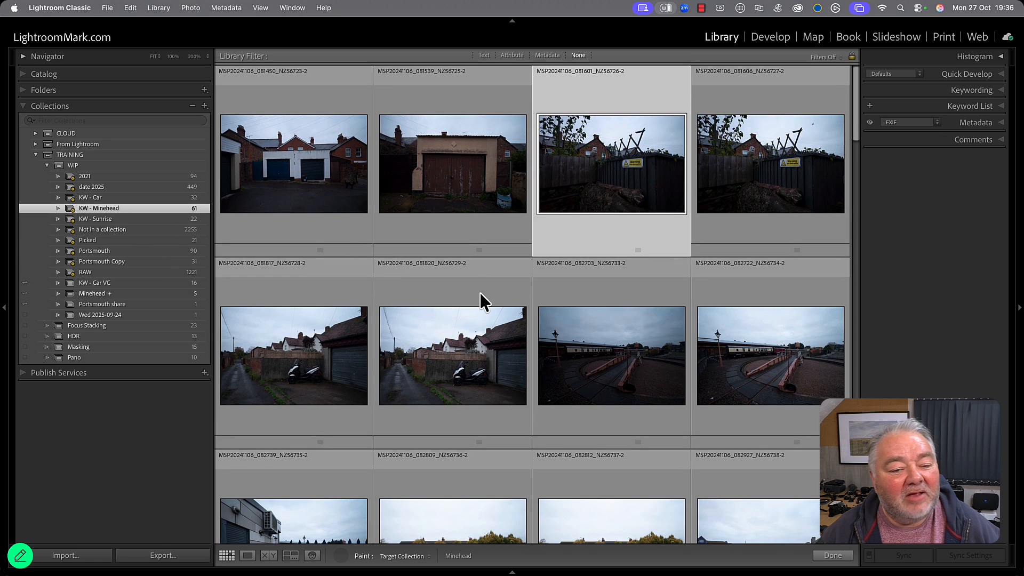
{"action": "scroll", "coordinate": [480, 292], "scroll_direction": "down", "scroll_amount": 5}
{"action": "scroll", "coordinate": [480, 294], "scroll_direction": "down", "scroll_amount": 8}
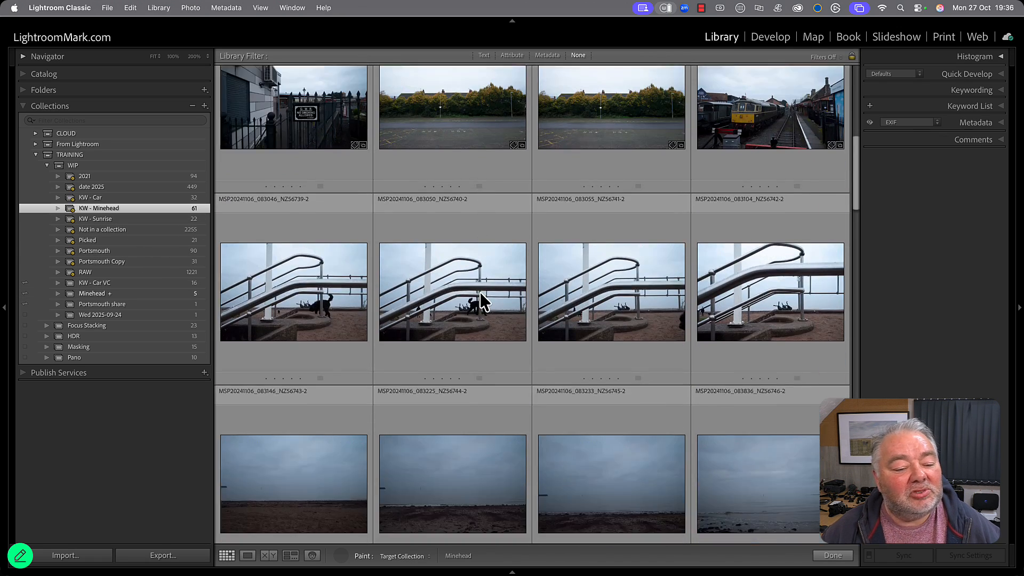
{"action": "scroll", "coordinate": [480, 292], "scroll_direction": "down", "scroll_amount": 5}
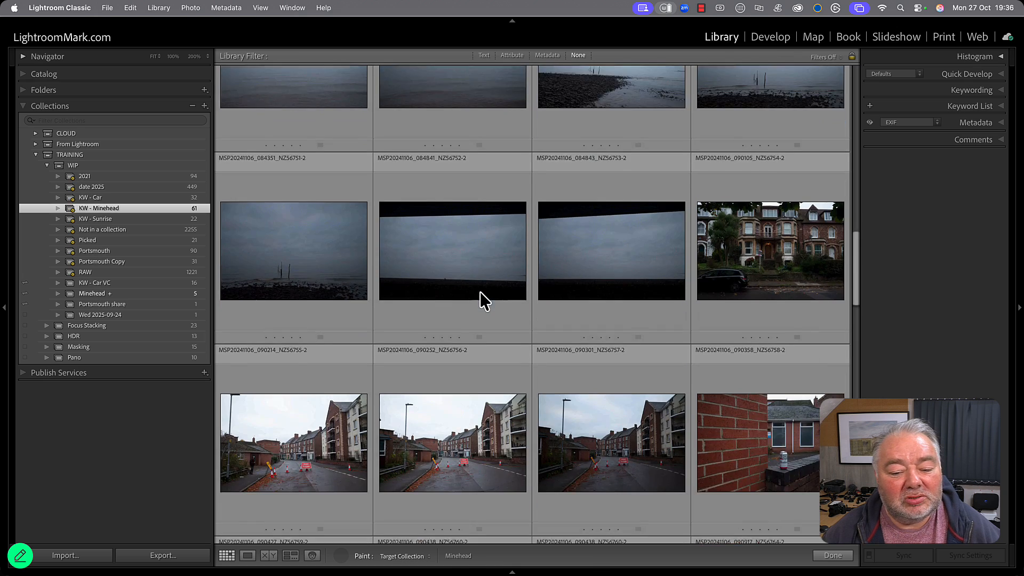
{"action": "left_click", "coordinate": [807, 313]}
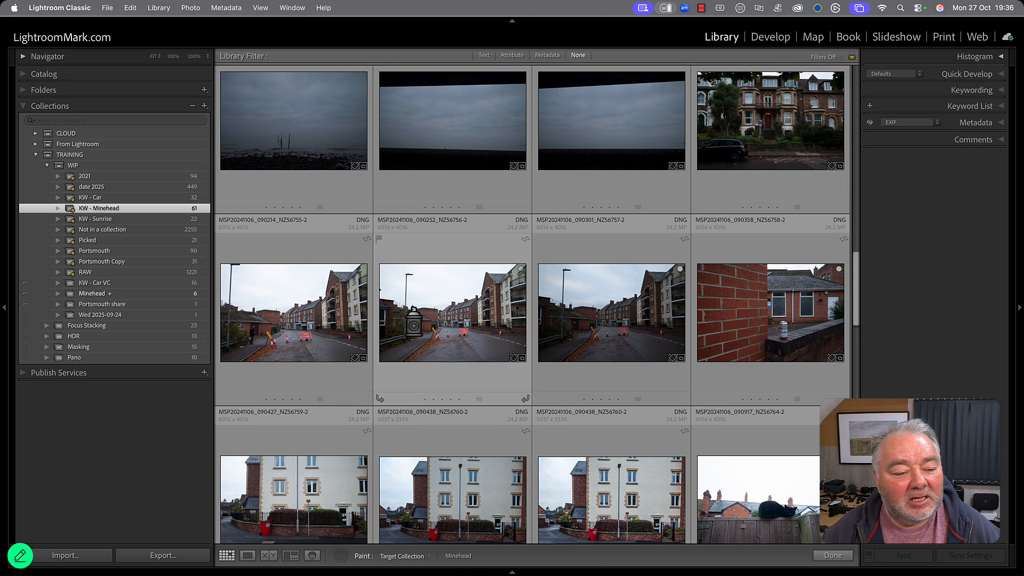
{"action": "left_click", "coordinate": [147, 292]}
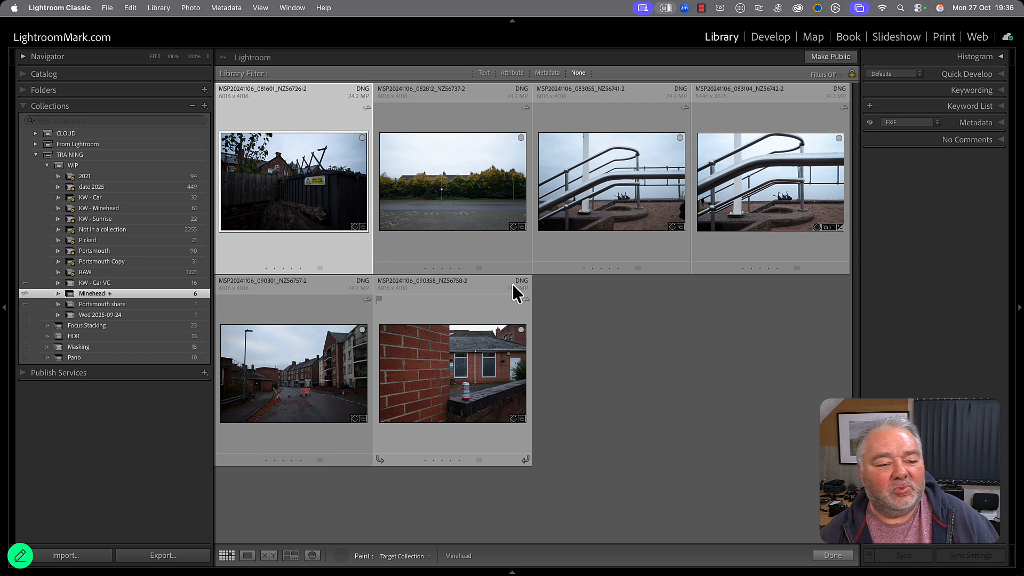
{"action": "left_click", "coordinate": [341, 556]}
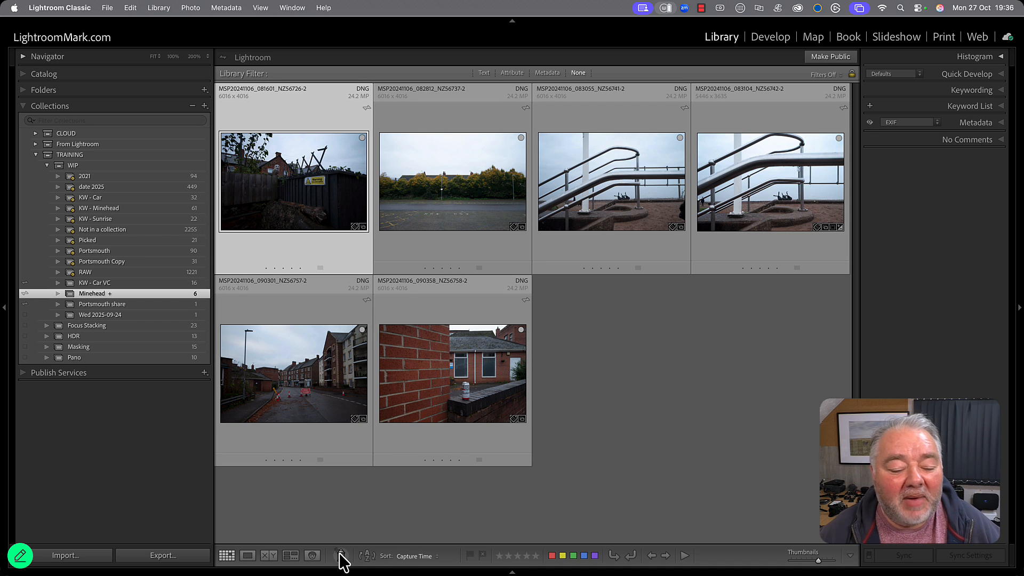
Remove the handrail photo MSP20241106_083104_NZ56742-2 from the Minehead collection, choosing No to keeping it in All Synced Photographs.
{"action": "left_click", "coordinate": [440, 355]}
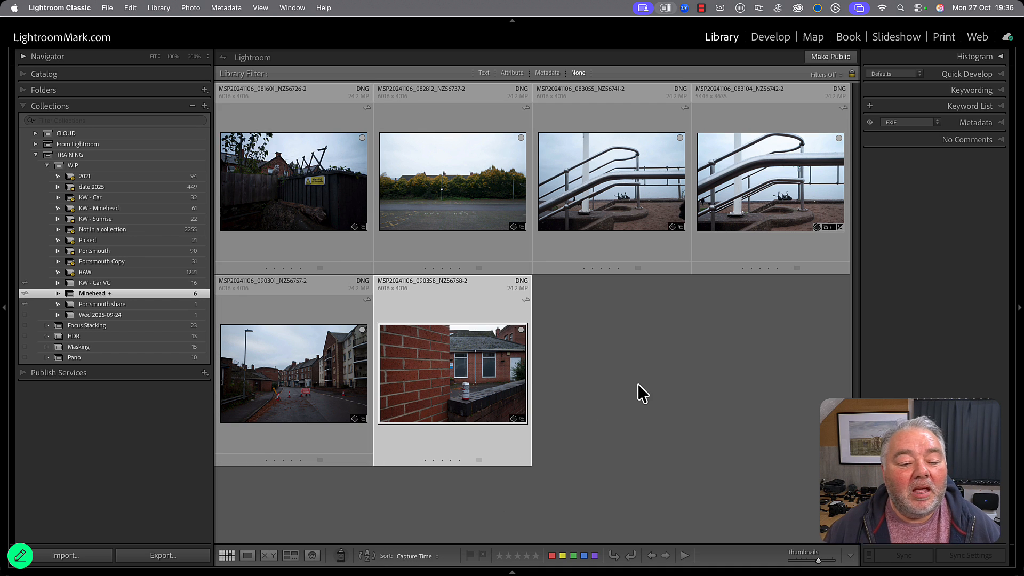
{"action": "left_click", "coordinate": [793, 191]}
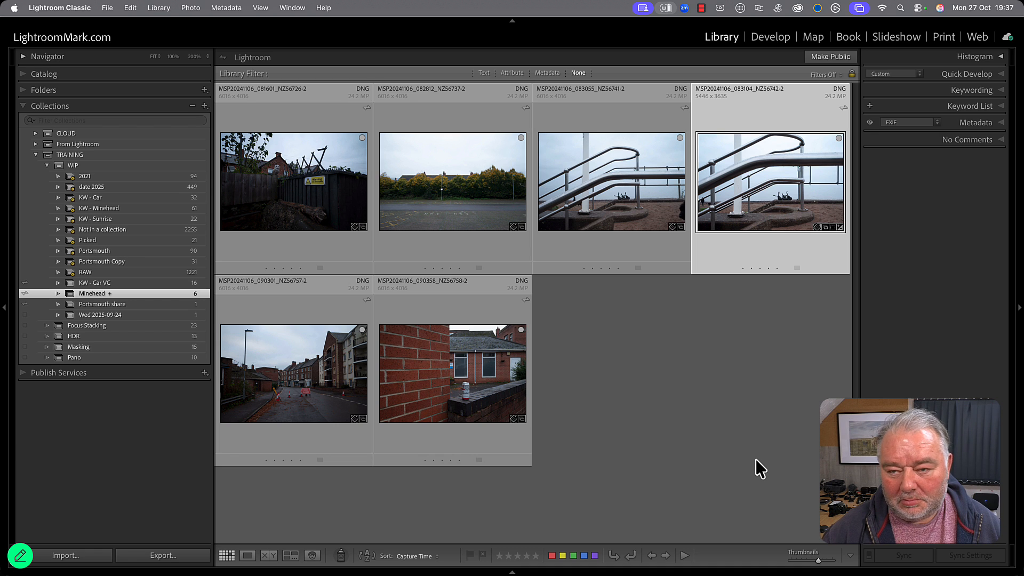
{"action": "key", "text": "Delete"}
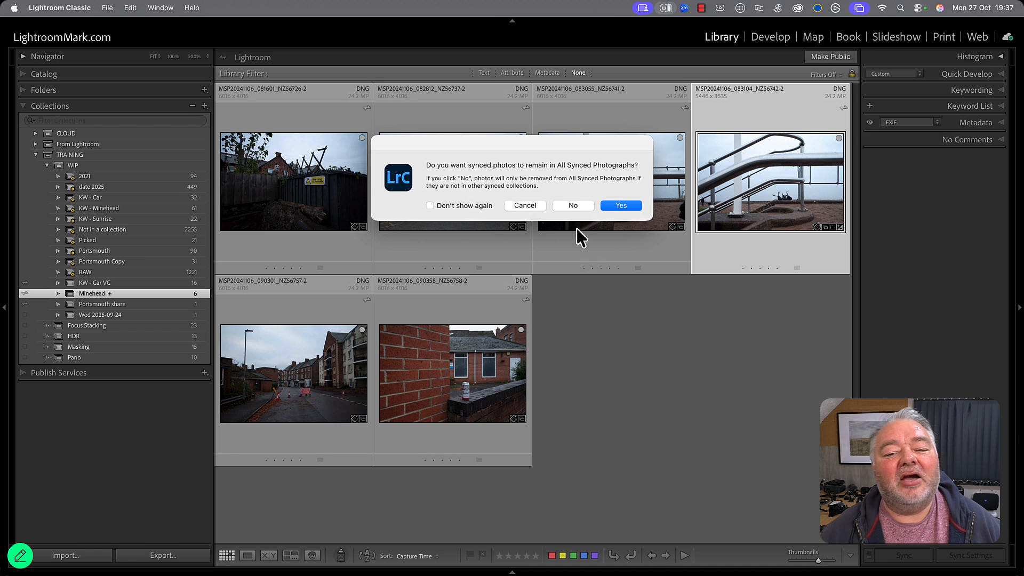
{"action": "left_click", "coordinate": [576, 208]}
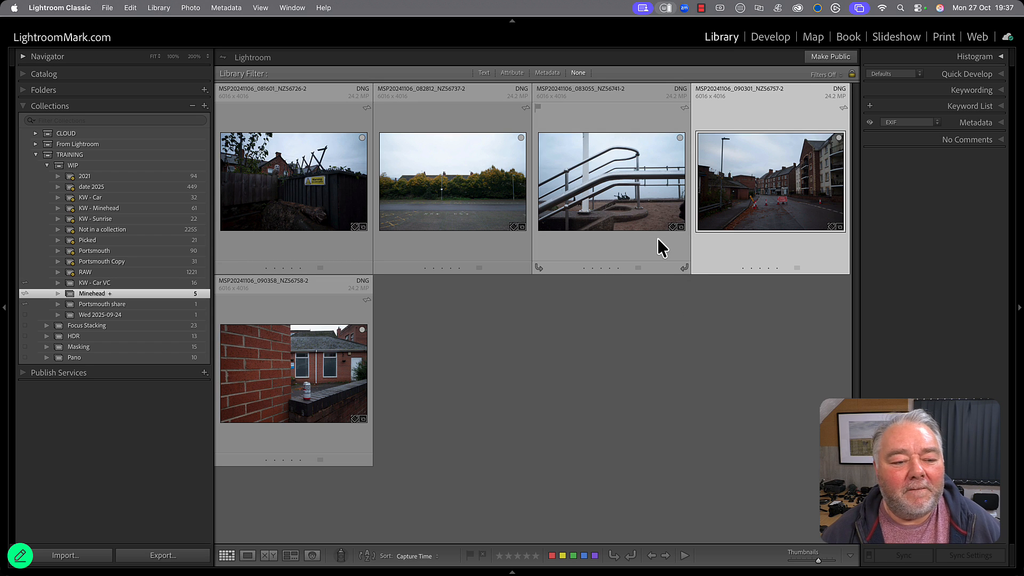
Review the rules of the KW - Minehead smart collection and close them without saving.
{"action": "left_click", "coordinate": [123, 210]}
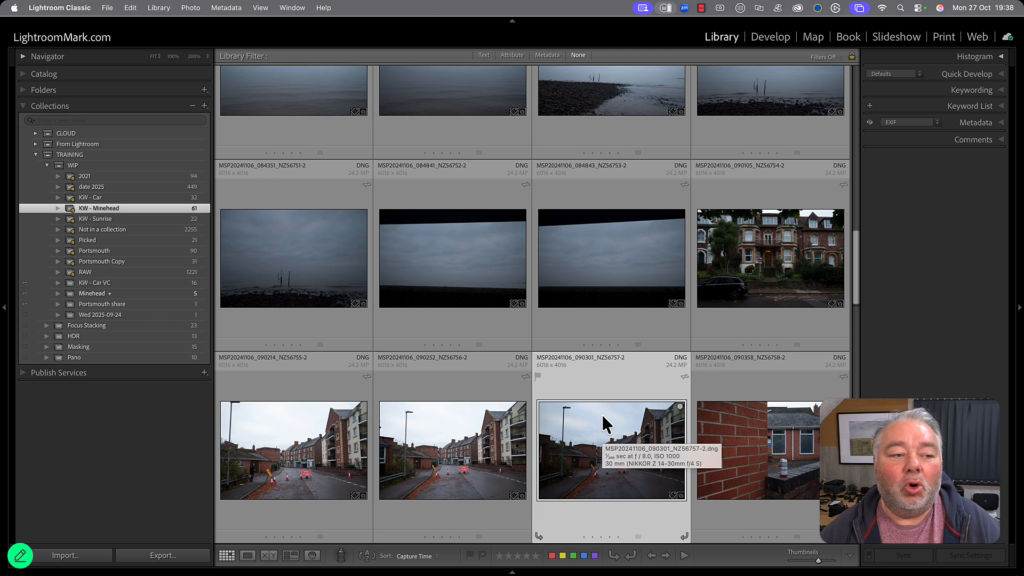
{"action": "double_click", "coordinate": [154, 211]}
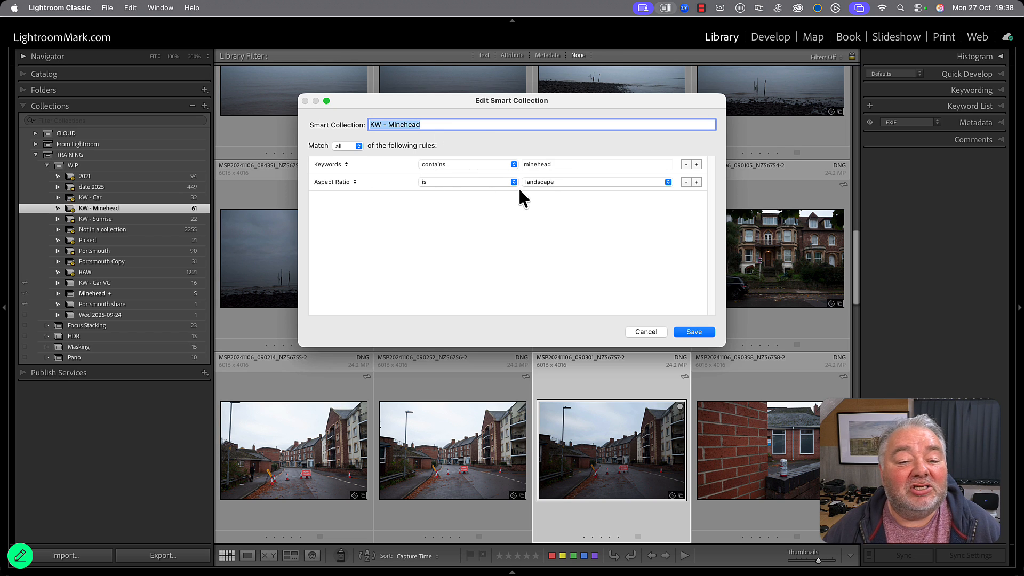
{"action": "left_click", "coordinate": [646, 332]}
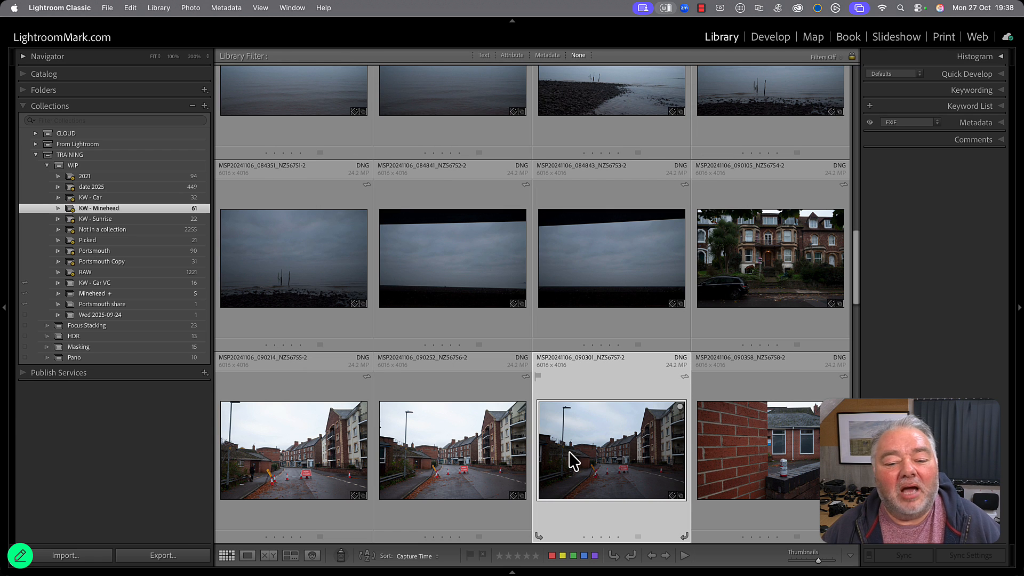
Clear all keyword tags from the street photo MSP20241106_090301_NZ56757-2 in KW - Minehead, then undo the keyword removal.
{"action": "scroll", "coordinate": [568, 452], "scroll_direction": "up", "scroll_amount": 5}
{"action": "scroll", "coordinate": [564, 368], "scroll_direction": "up", "scroll_amount": 6}
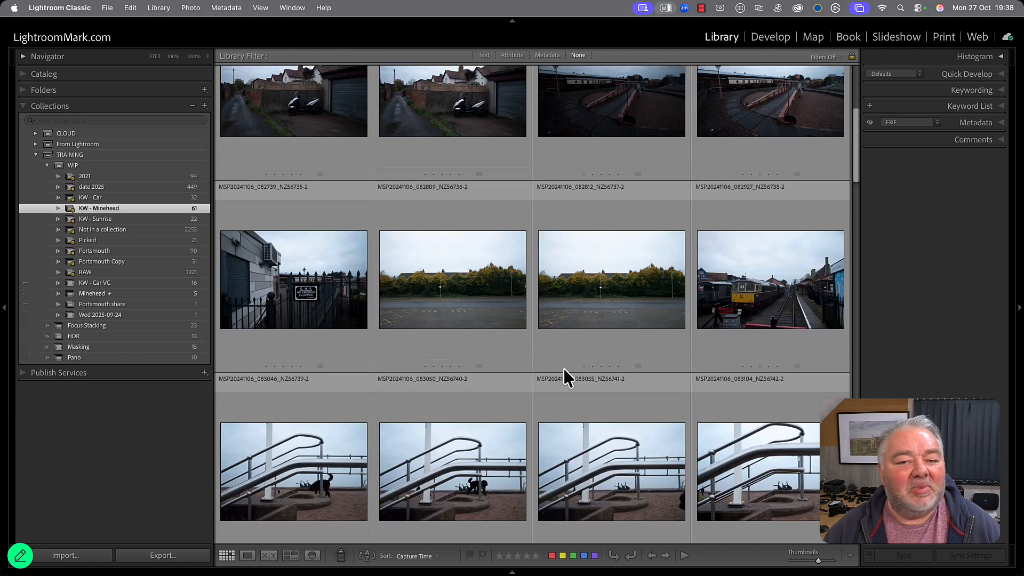
{"action": "scroll", "coordinate": [564, 370], "scroll_direction": "down", "scroll_amount": 4}
{"action": "scroll", "coordinate": [564, 371], "scroll_direction": "down", "scroll_amount": 8}
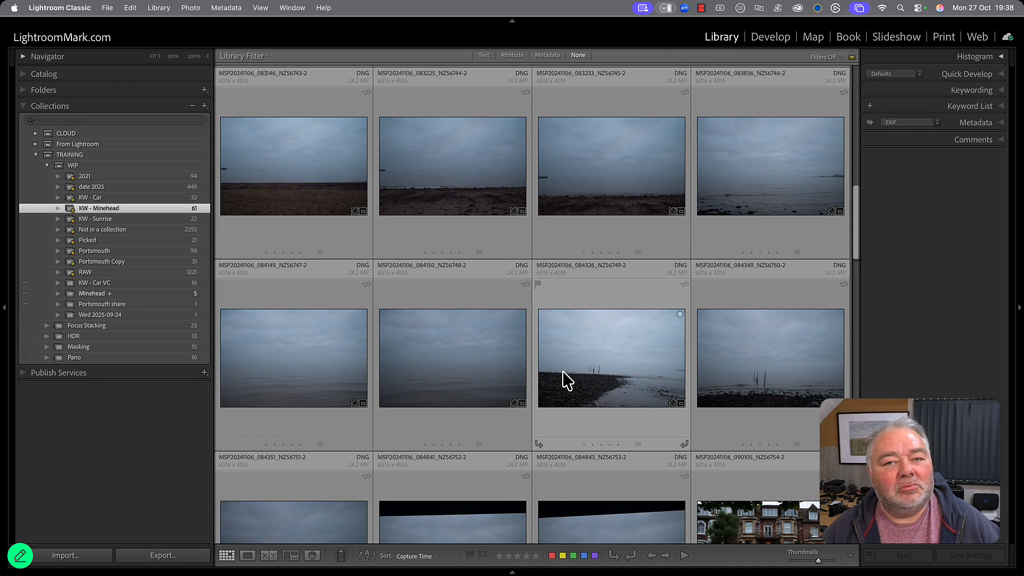
{"action": "scroll", "coordinate": [562, 373], "scroll_direction": "down", "scroll_amount": 8}
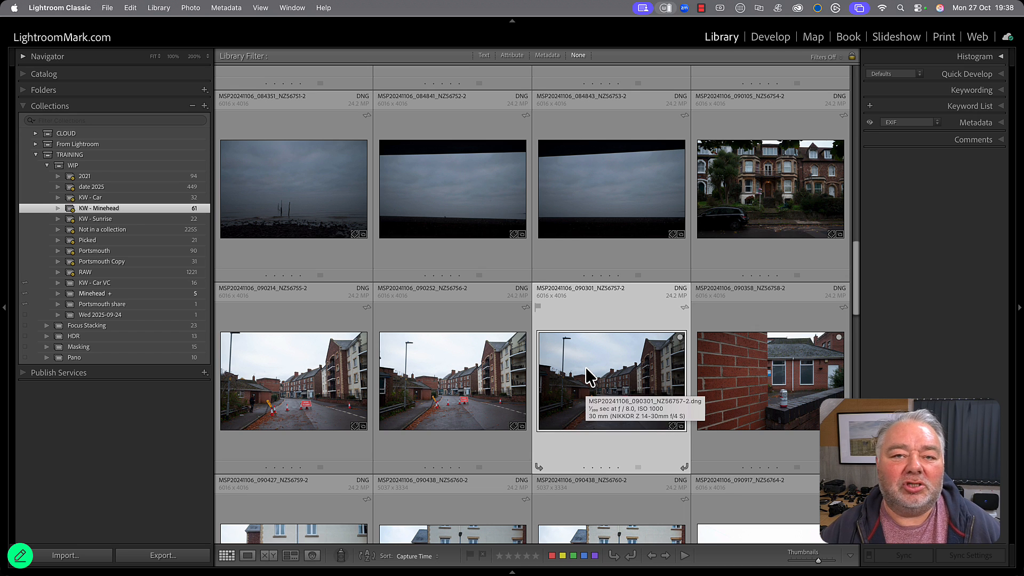
{"action": "left_click", "coordinate": [1001, 90]}
{"action": "left_click", "coordinate": [946, 130]}
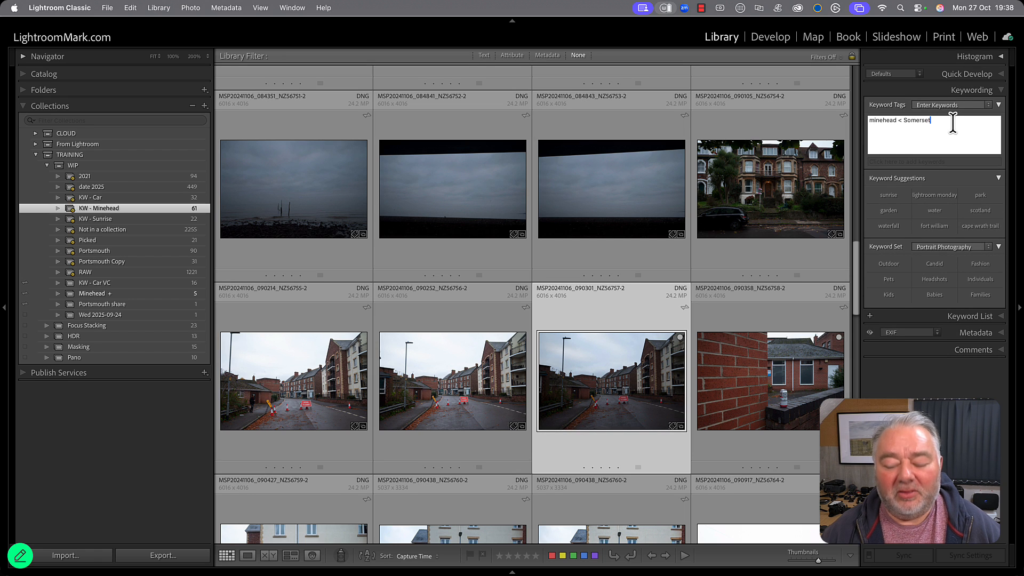
{"action": "key", "text": "super+a"}
{"action": "key", "text": "BackSpace"}
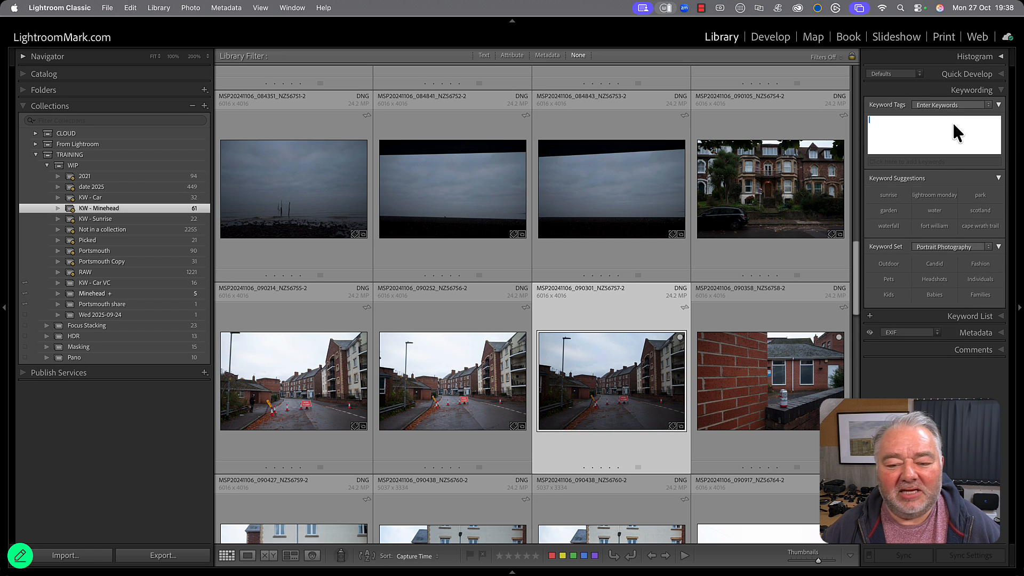
{"action": "key", "text": "Return"}
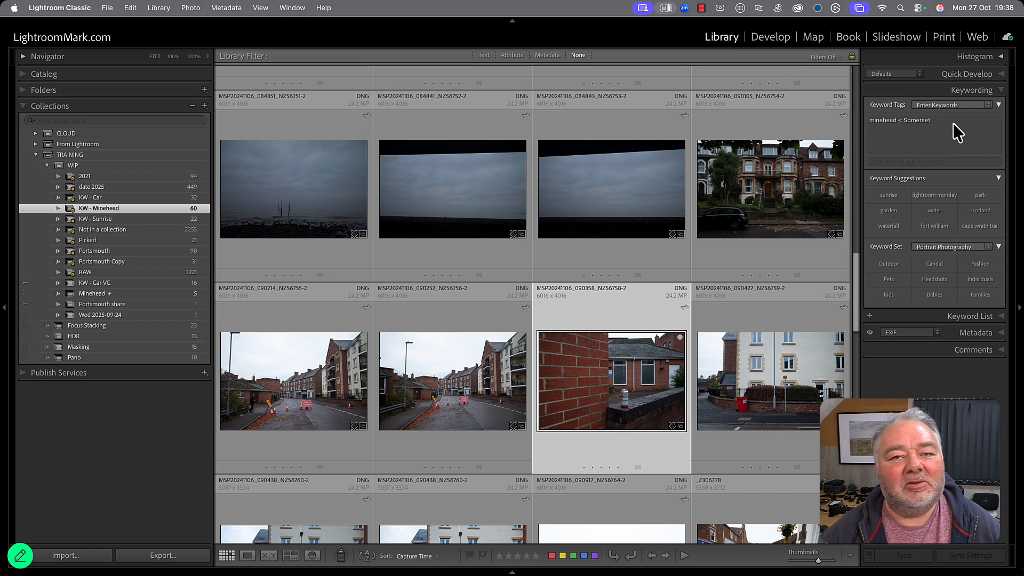
{"action": "key", "text": "super+z"}
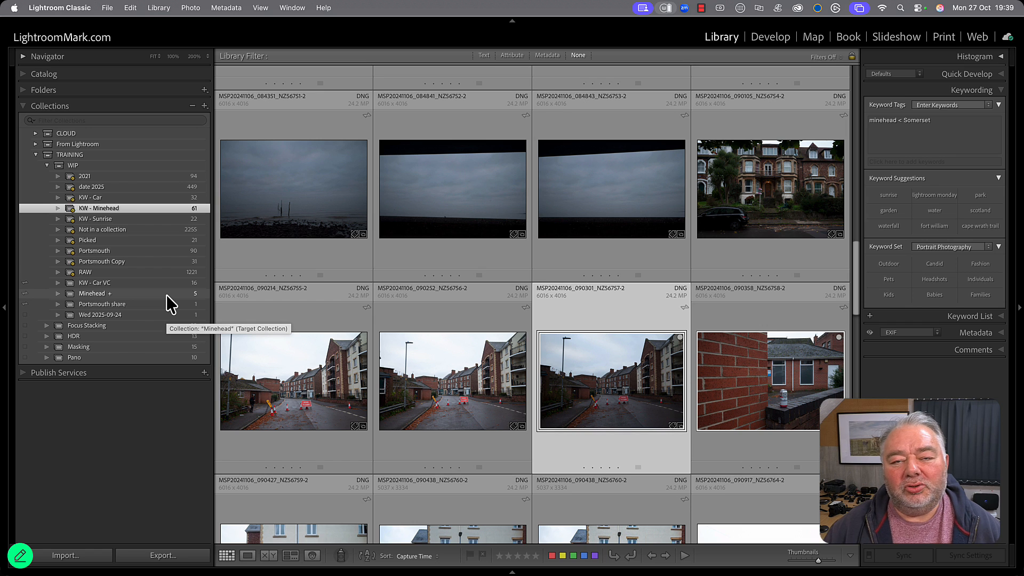
Create a collection set named Project 1 inside the TRAINING collection set.
{"action": "left_click", "coordinate": [49, 169]}
{"action": "left_click", "coordinate": [76, 155]}
{"action": "right_click", "coordinate": [80, 155]}
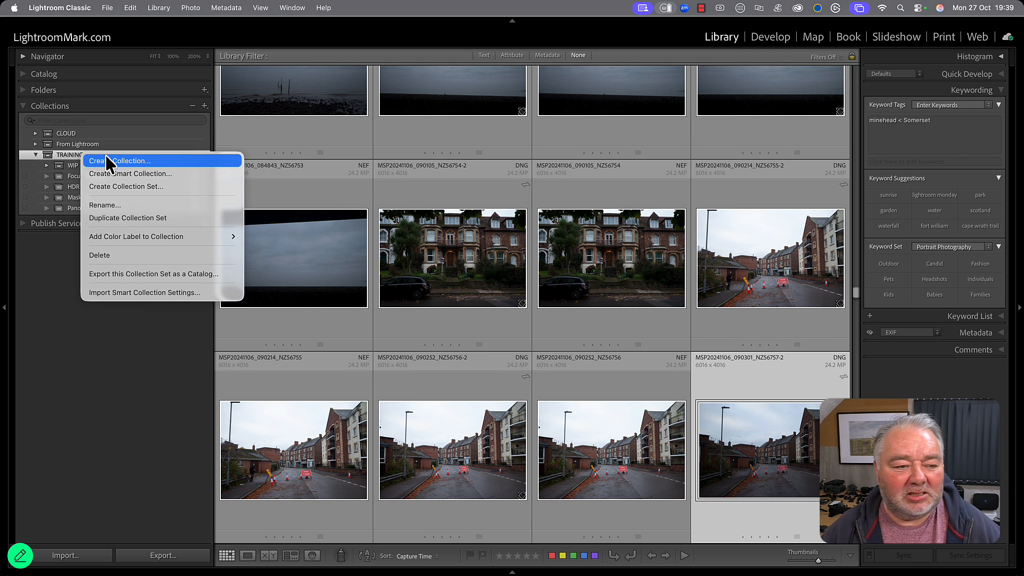
{"action": "left_click", "coordinate": [130, 187]}
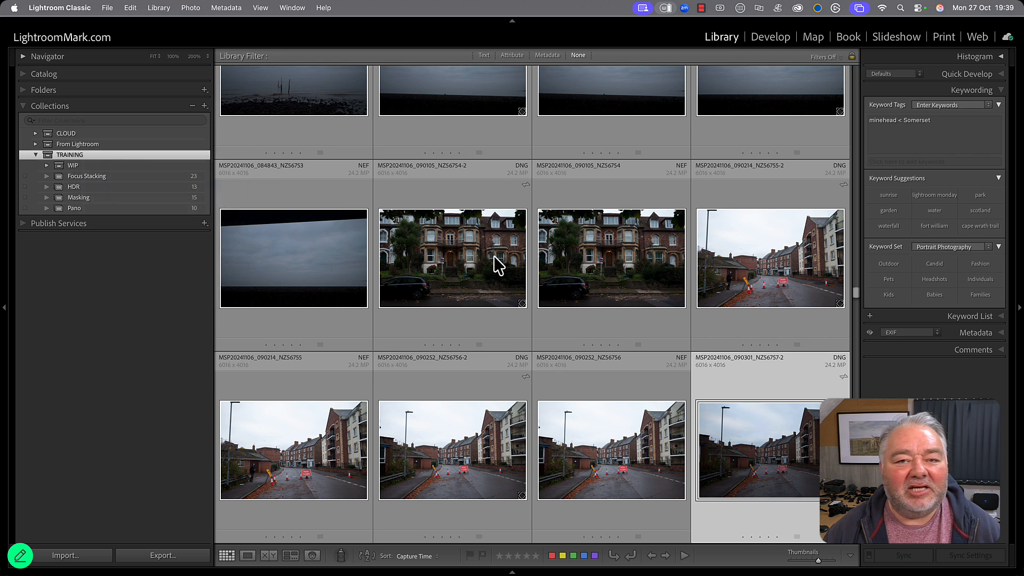
{"action": "type", "text": "Project 1"}
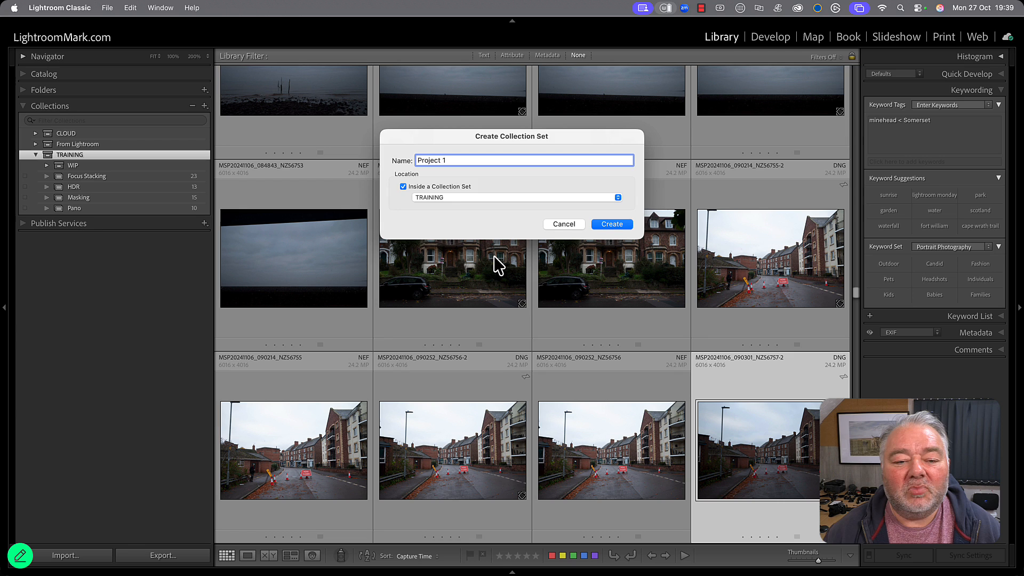
{"action": "key", "text": "Return"}
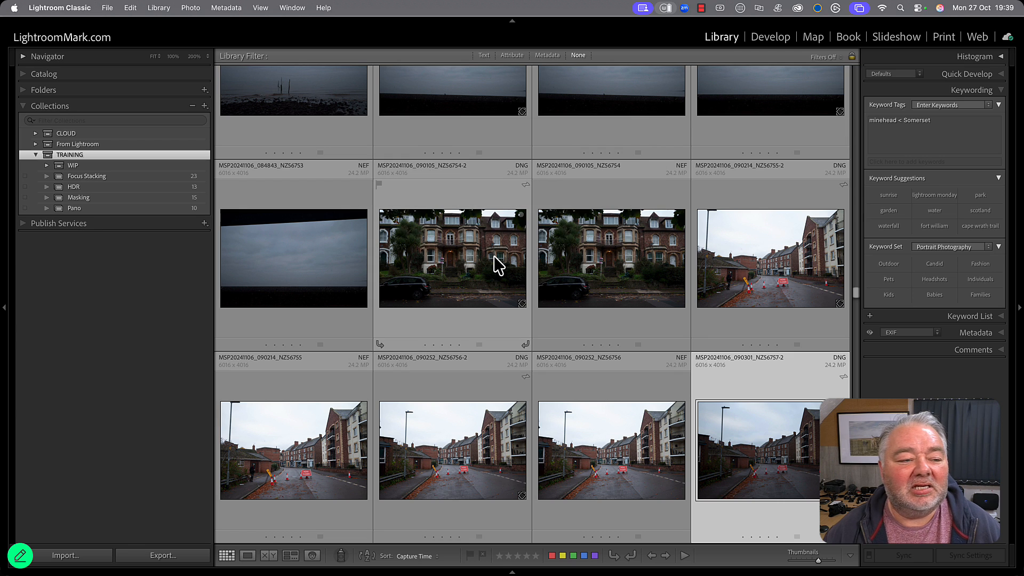
Create a smart collection named KW - Minehead inside Project 1 with the rule Keywords contains minehead, and select the Project 1 set.
{"action": "left_click", "coordinate": [131, 169]}
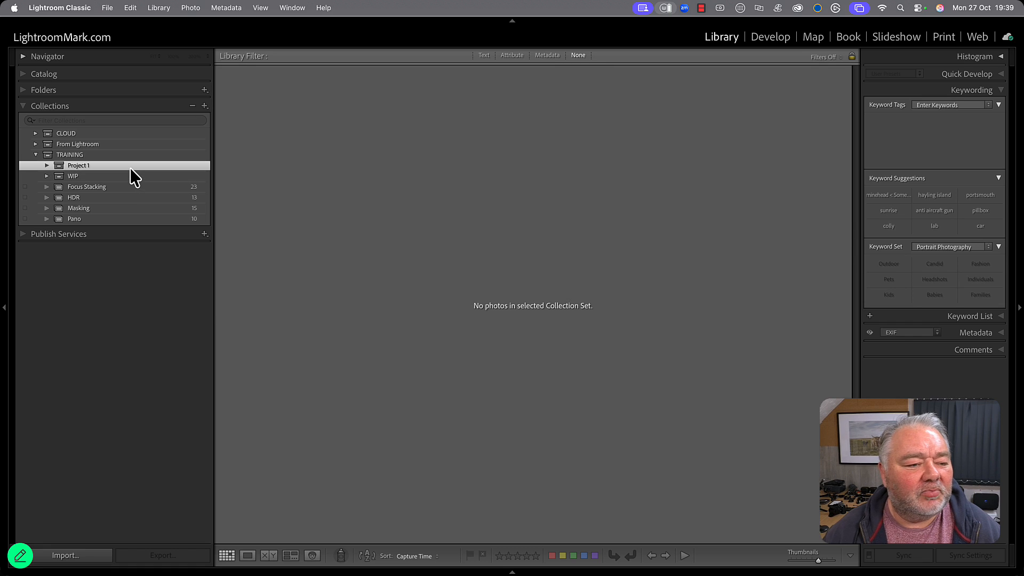
{"action": "right_click", "coordinate": [131, 168]}
{"action": "left_click", "coordinate": [166, 186]}
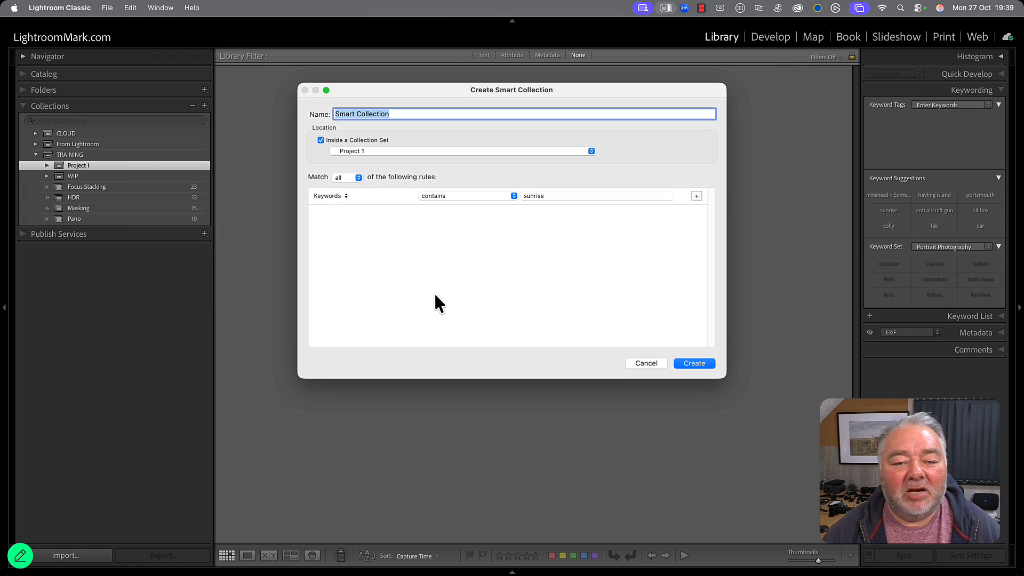
{"action": "type", "text": "K"}
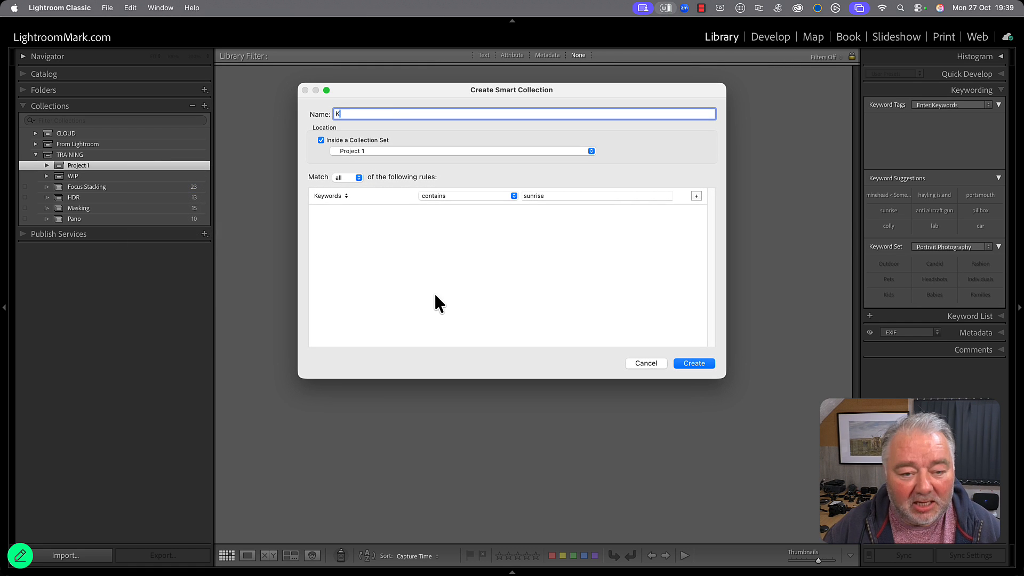
{"action": "type", "text": "W - Minehead"}
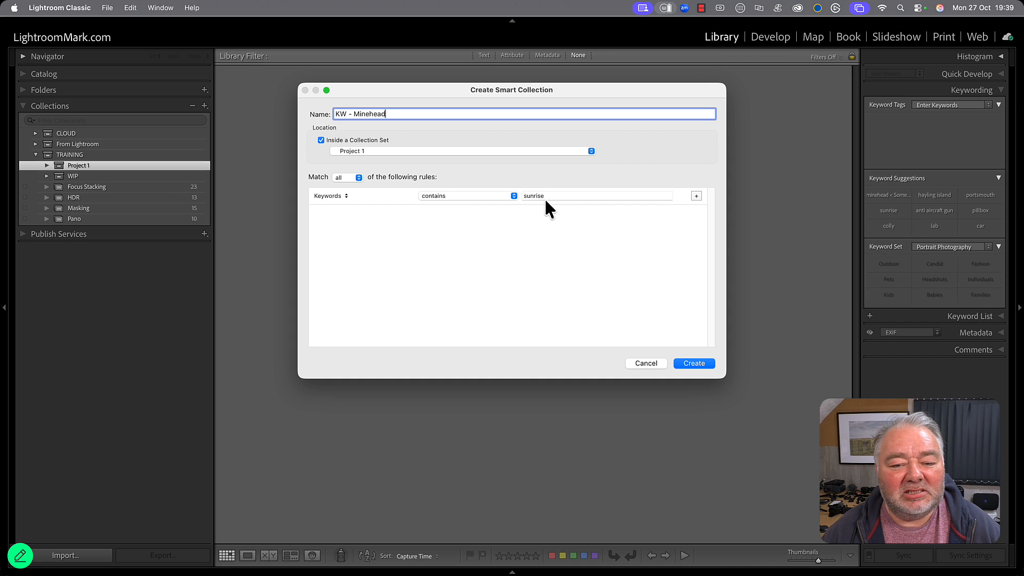
{"action": "left_click", "coordinate": [586, 197]}
{"action": "type", "text": "minehead"}
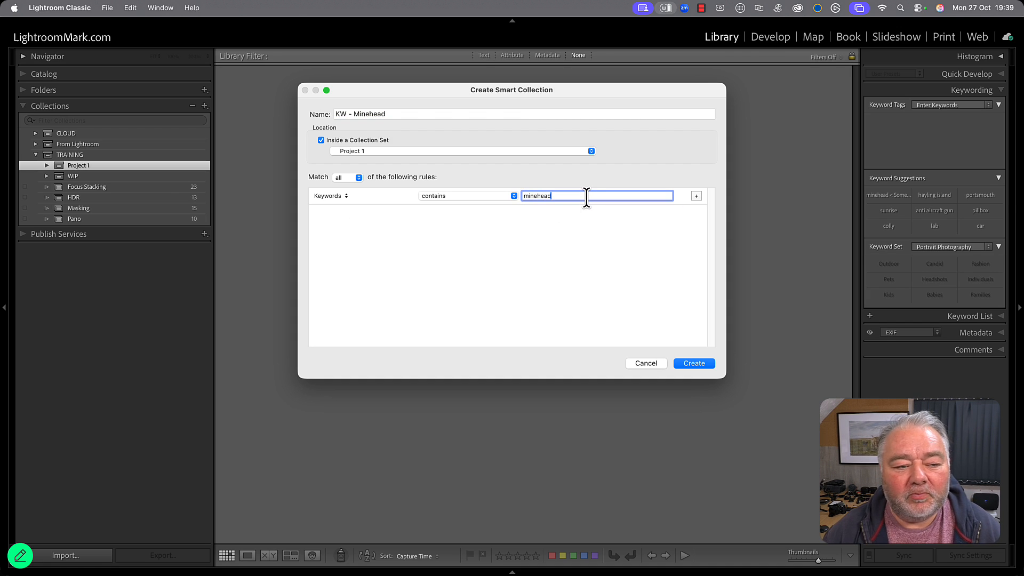
{"action": "key", "text": "Return"}
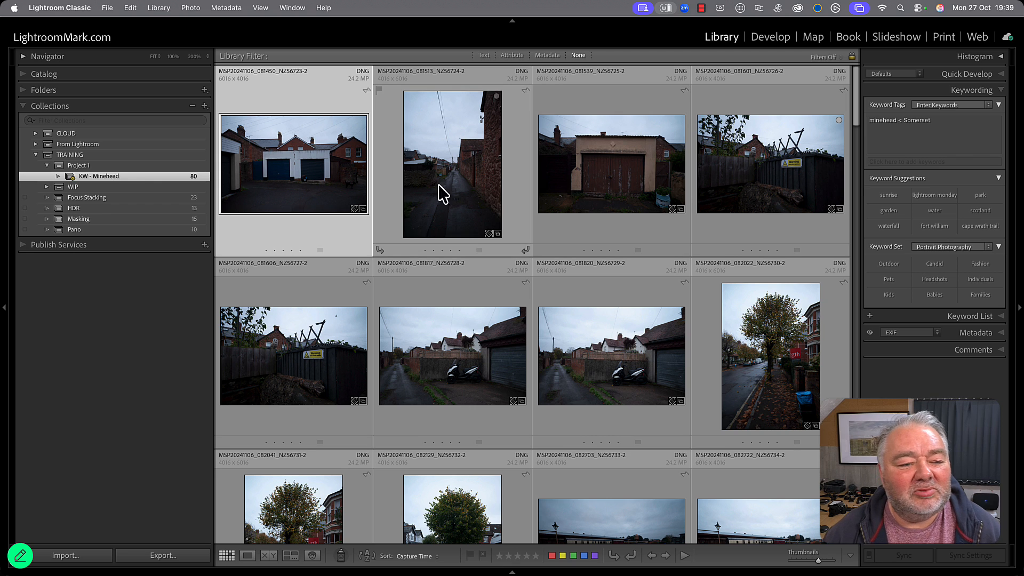
{"action": "left_click", "coordinate": [123, 168]}
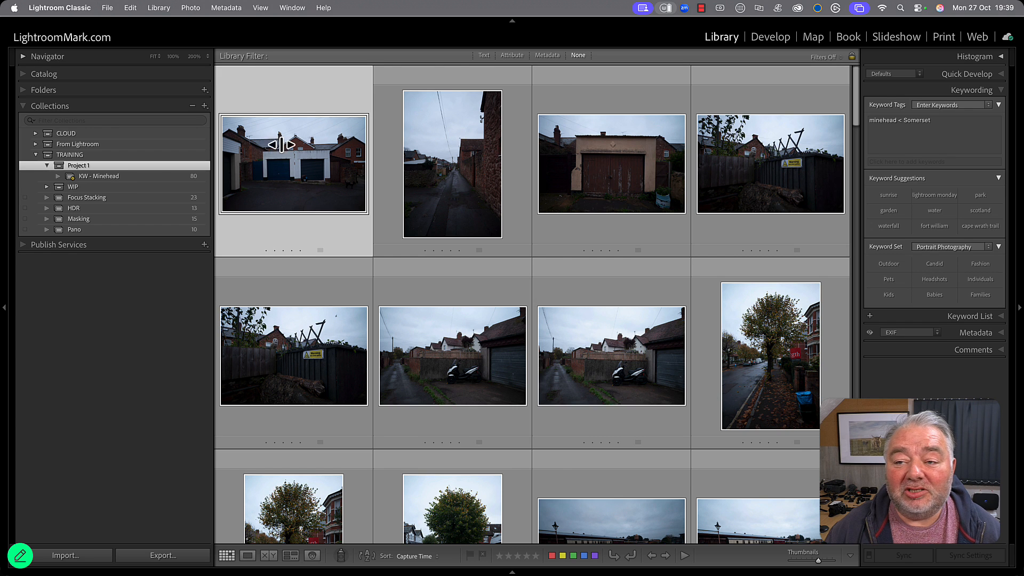
In the Map module, save a location named Minead in My Locations with a 2.2 km radius around the Minehead area.
{"action": "left_click", "coordinate": [814, 37]}
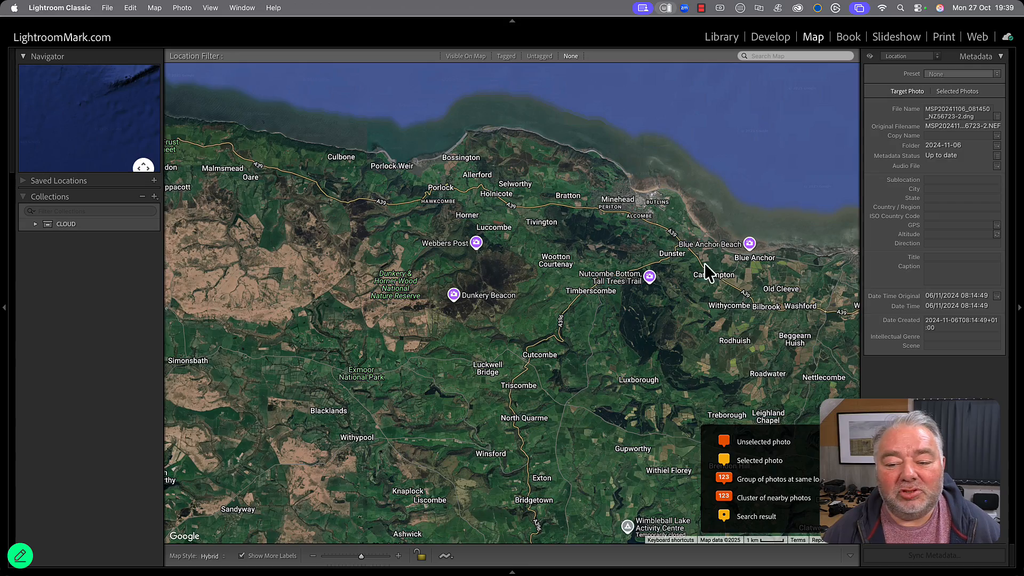
{"action": "scroll", "coordinate": [611, 291], "scroll_direction": "up", "scroll_amount": 2}
{"action": "scroll", "coordinate": [567, 245], "scroll_direction": "down", "scroll_amount": 2}
{"action": "scroll", "coordinate": [611, 222], "scroll_direction": "up", "scroll_amount": 3}
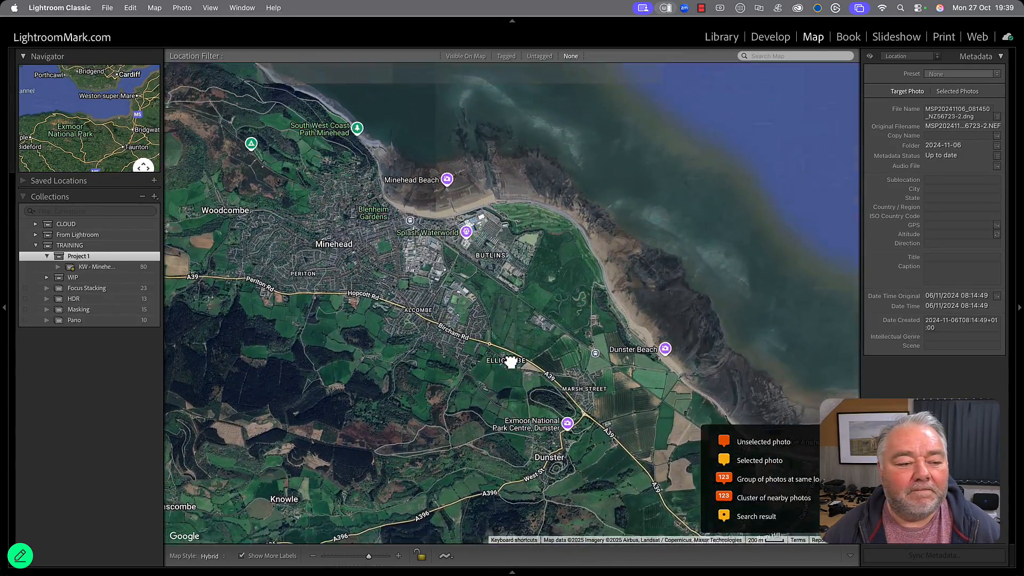
{"action": "left_click_drag", "start_coordinate": [511, 362], "coordinate": [625, 350]}
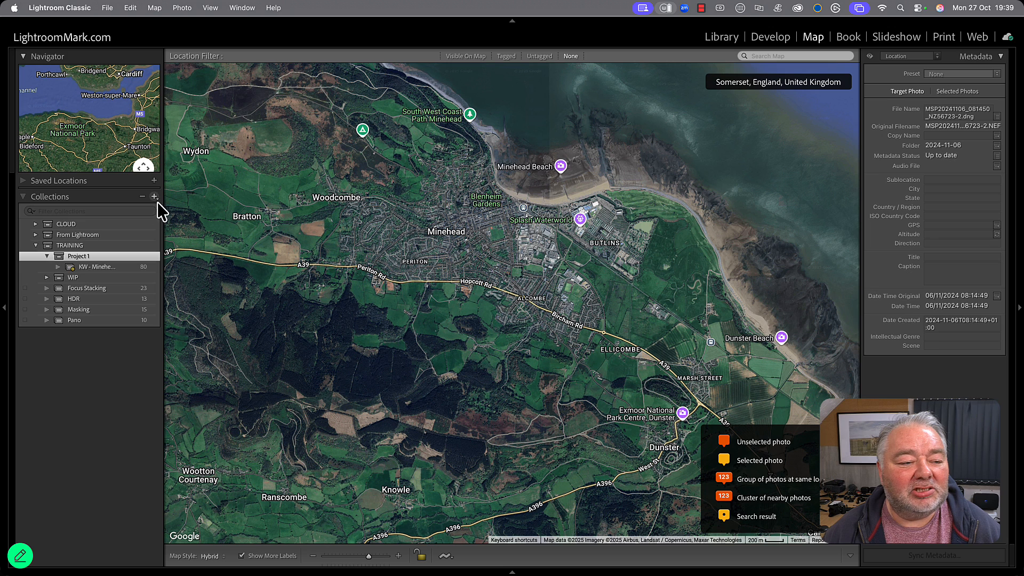
{"action": "left_click", "coordinate": [153, 180]}
{"action": "left_click", "coordinate": [154, 180]}
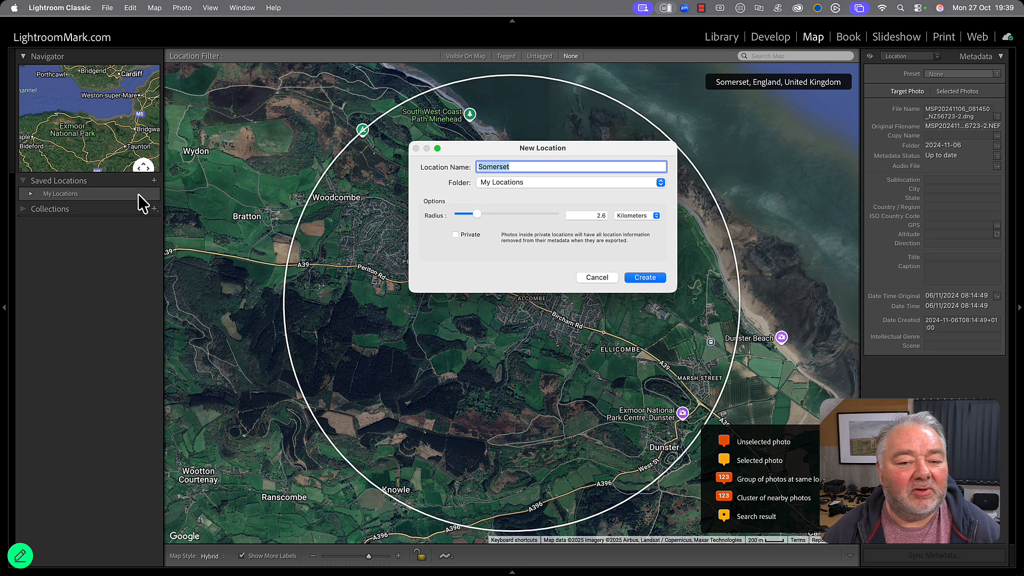
{"action": "left_click_drag", "start_coordinate": [477, 216], "coordinate": [472, 212]}
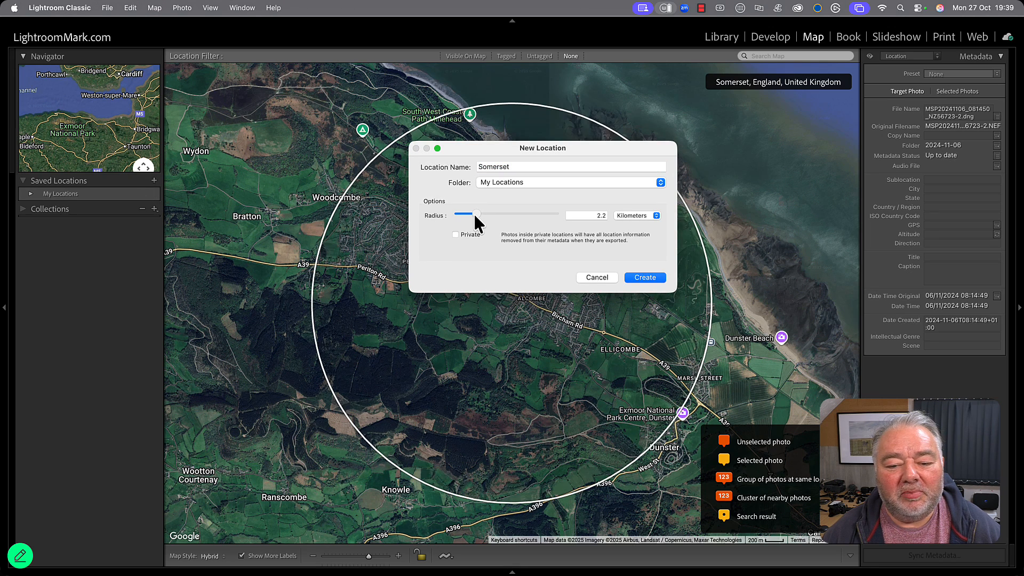
{"action": "left_click_drag", "start_coordinate": [514, 152], "coordinate": [207, 282]}
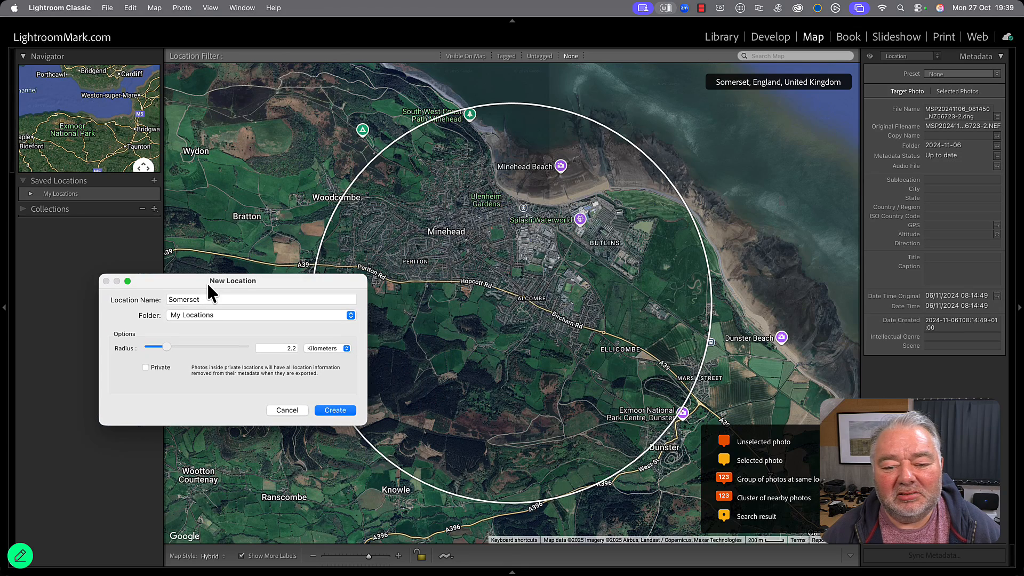
{"action": "left_click", "coordinate": [253, 298]}
{"action": "type", "text": "Minead"}
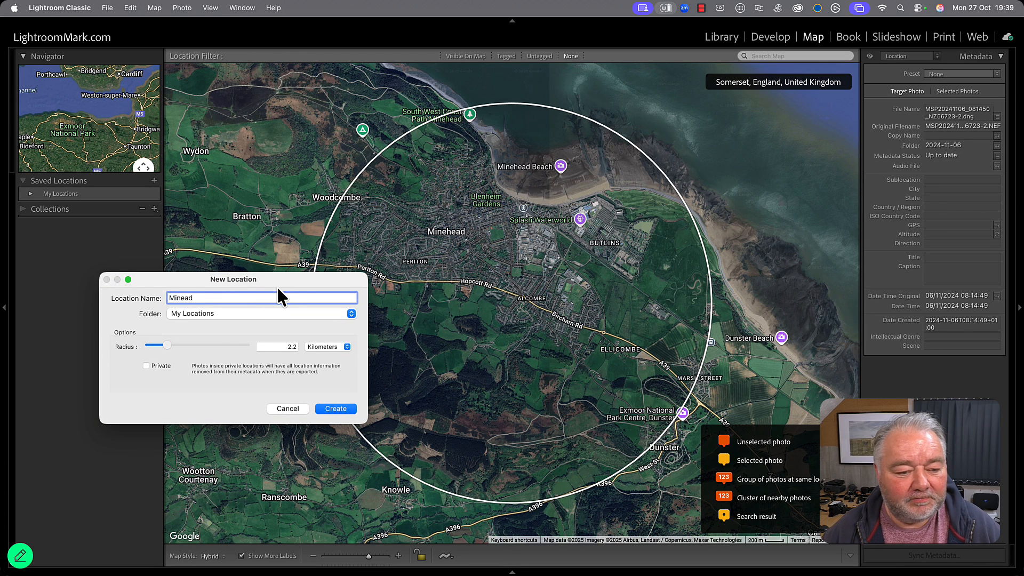
{"action": "key", "text": "Return"}
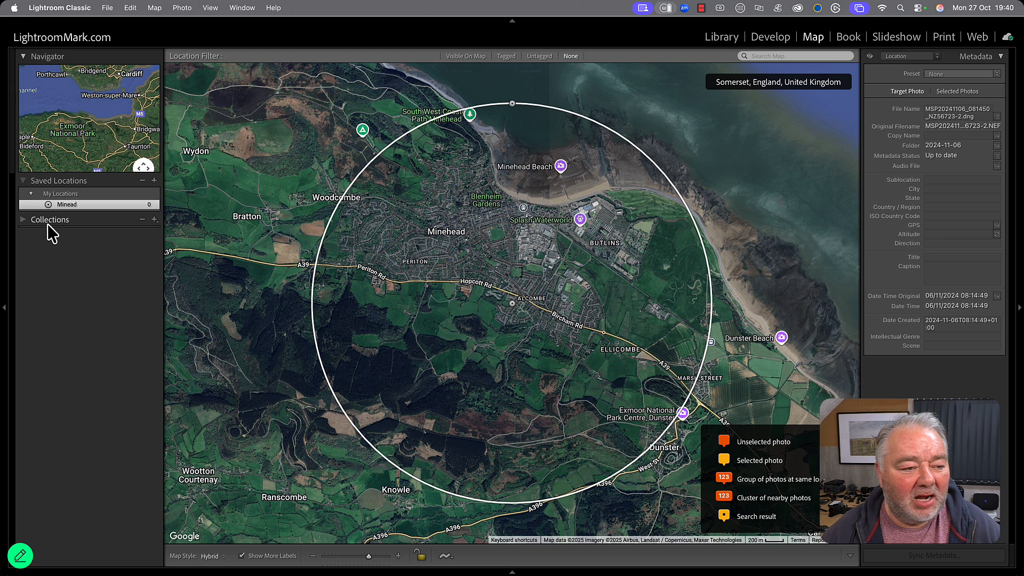
Rename the saved location Minead to Minehead and return to the Library module.
{"action": "left_click", "coordinate": [25, 221]}
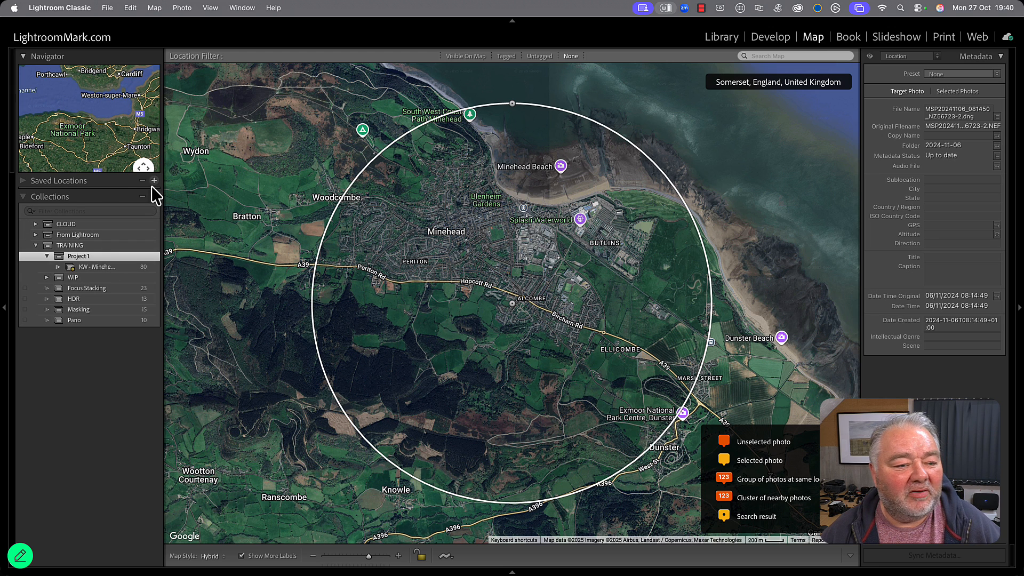
{"action": "left_click", "coordinate": [24, 181]}
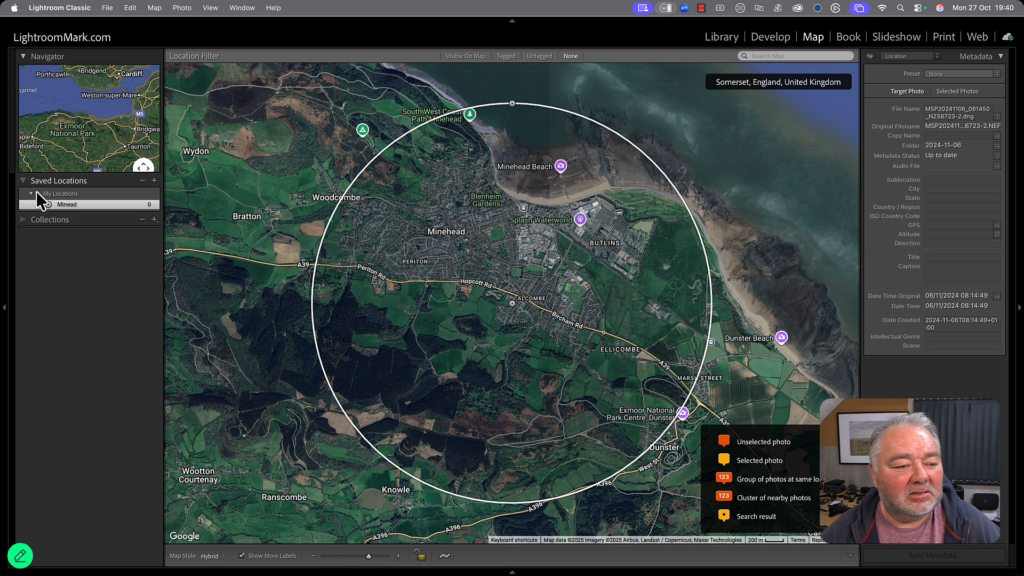
{"action": "right_click", "coordinate": [66, 206]}
{"action": "left_click", "coordinate": [106, 252]}
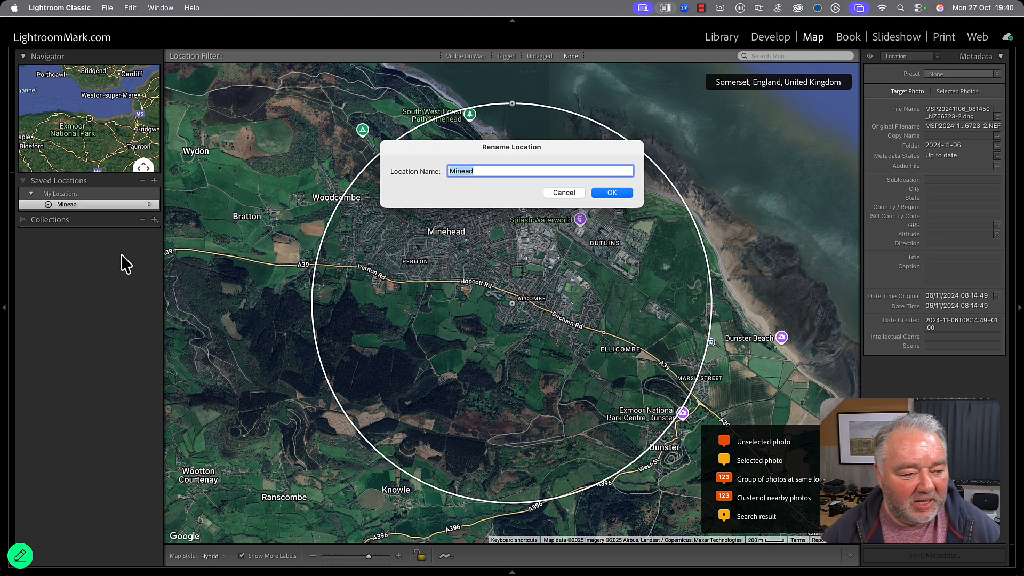
{"action": "type", "text": "Minehead"}
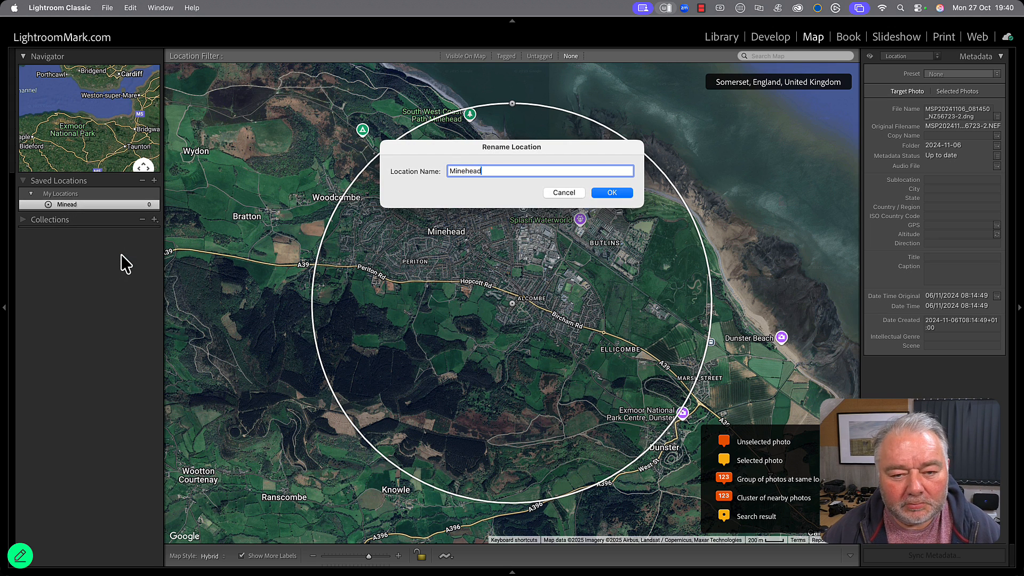
{"action": "key", "text": "Return"}
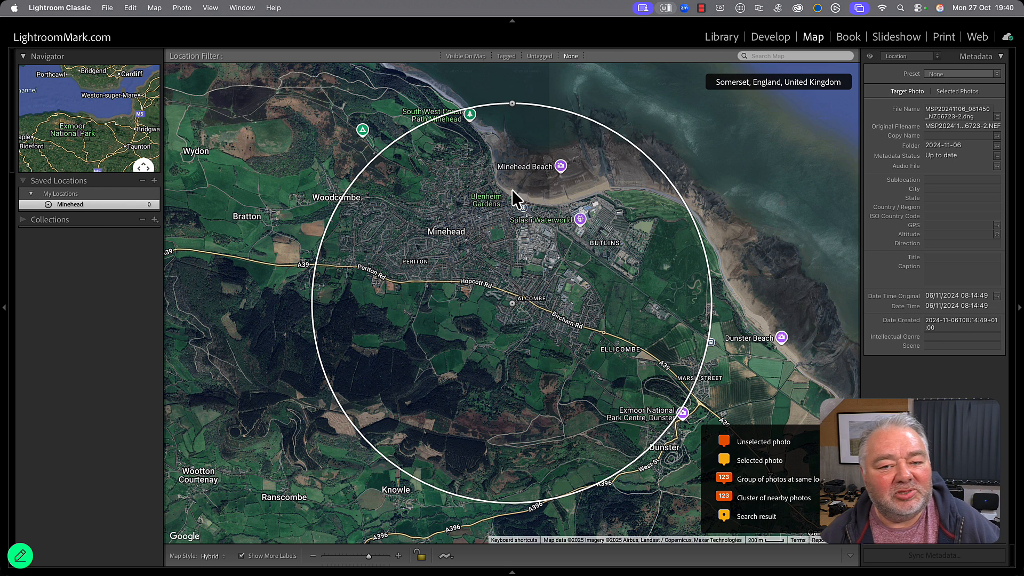
{"action": "left_click", "coordinate": [728, 40]}
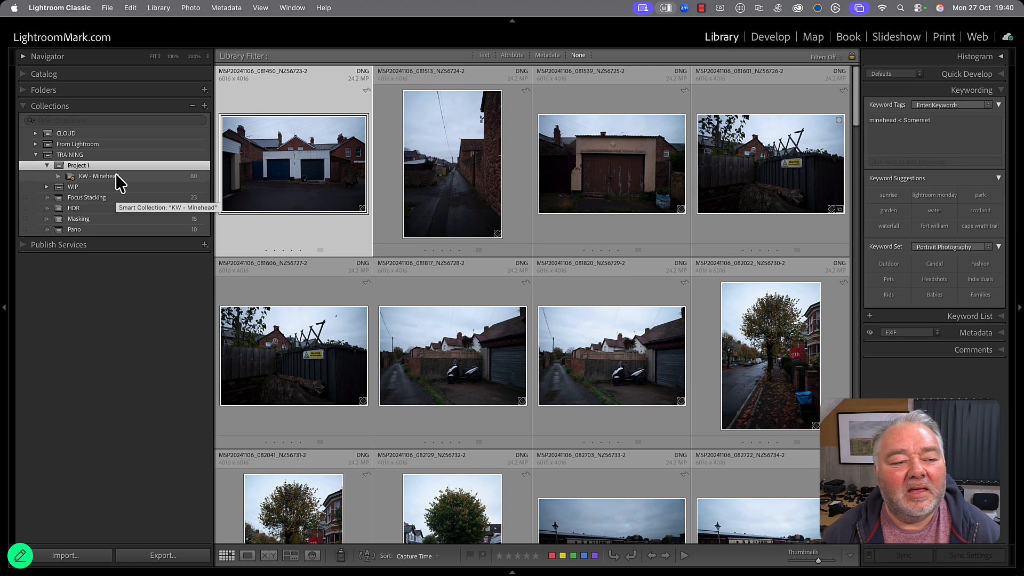
{"action": "right_click", "coordinate": [118, 167]}
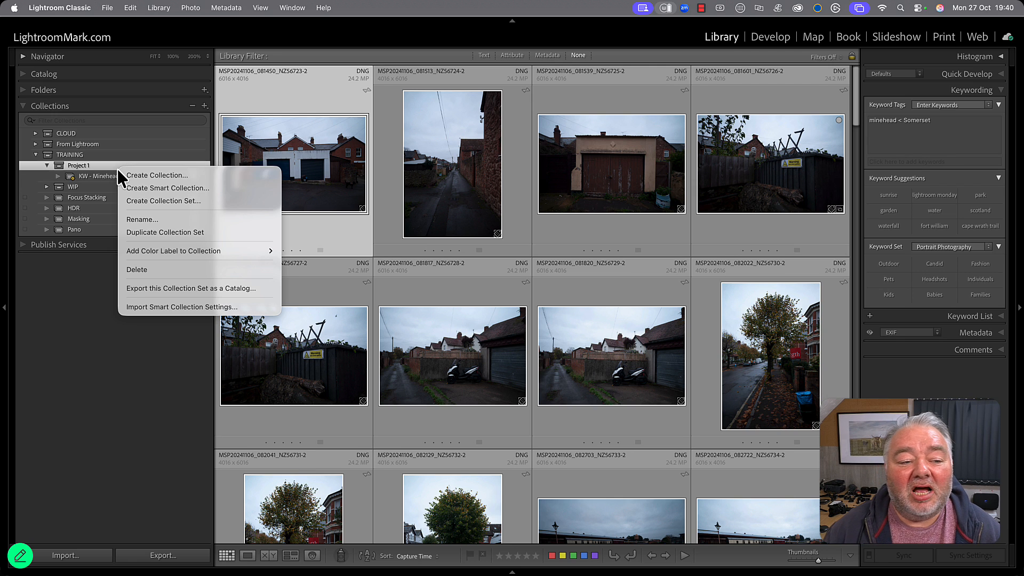
{"action": "left_click", "coordinate": [187, 189]}
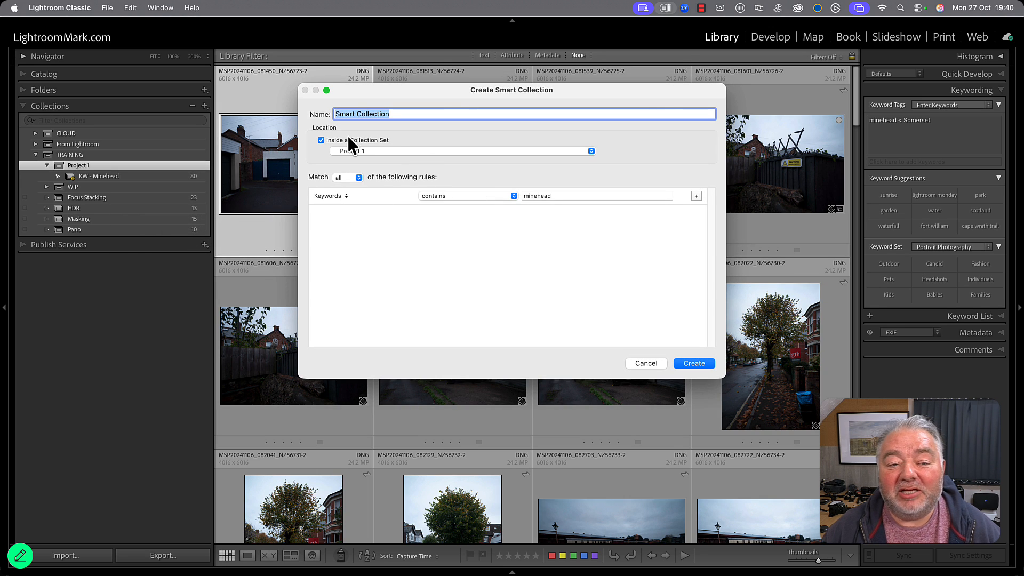
{"action": "left_click", "coordinate": [646, 363]}
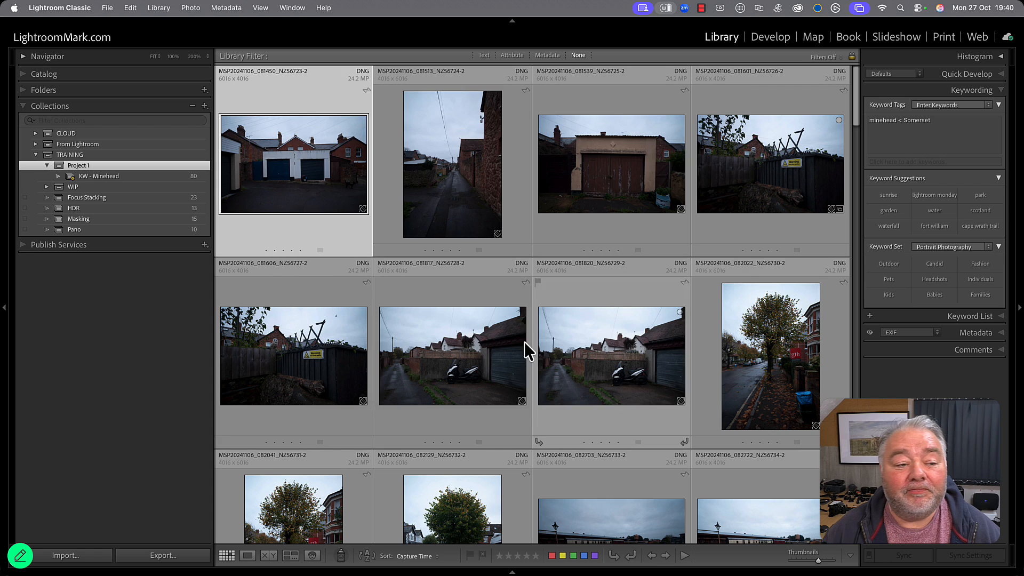
Duplicate the KW - Minehead smart collection inside Project 1.
{"action": "left_click", "coordinate": [124, 178]}
{"action": "right_click", "coordinate": [124, 178]}
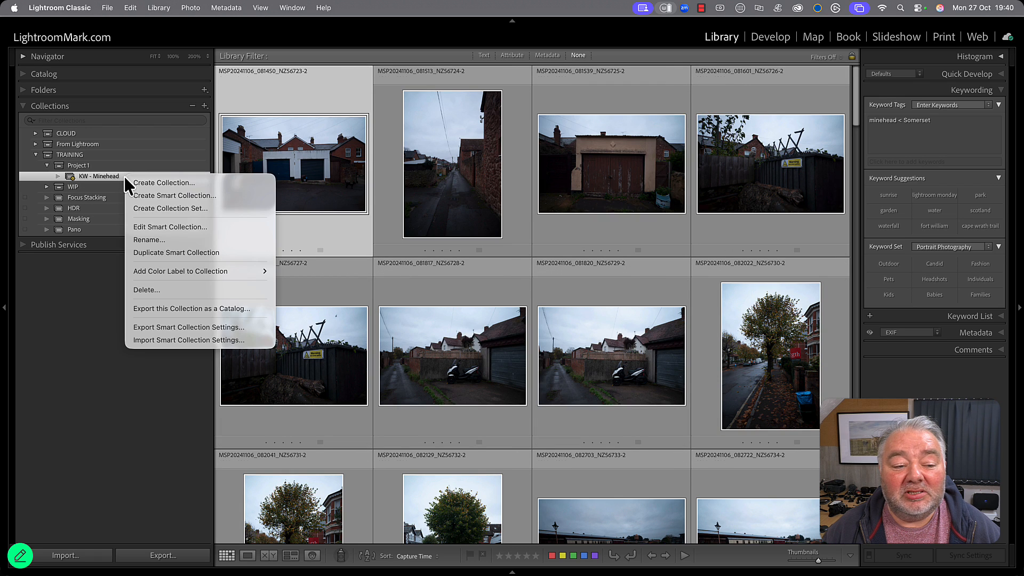
{"action": "key", "text": "Escape"}
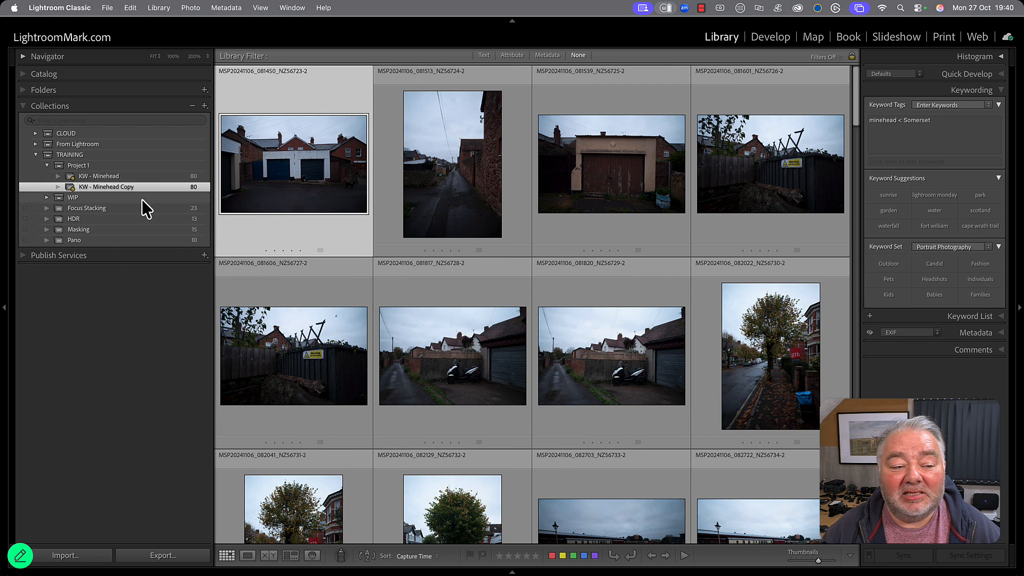
Edit the duplicated KW - Minehead smart collection and change its name to KW - Minehead Picked.
{"action": "double_click", "coordinate": [134, 188]}
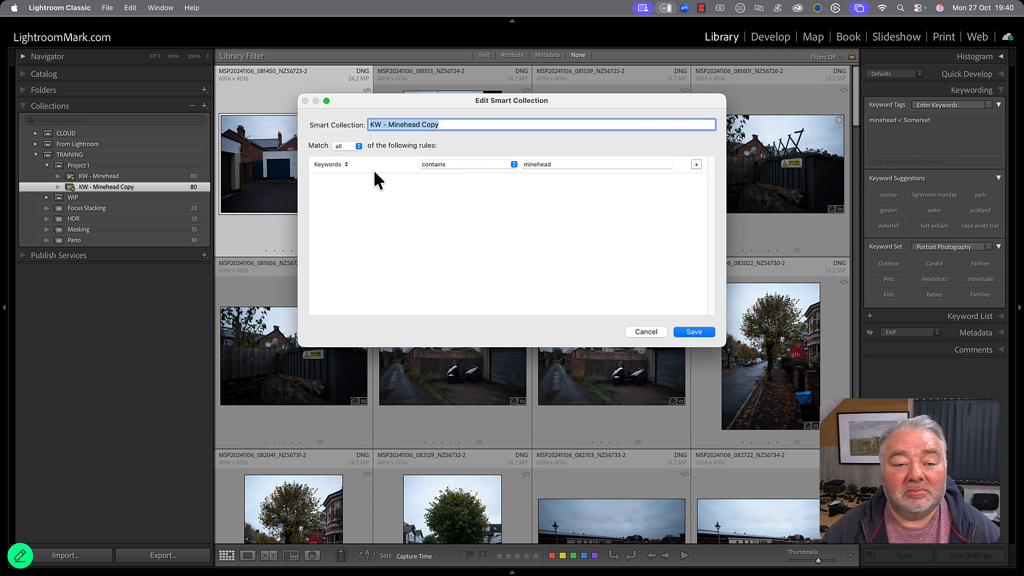
{"action": "left_click", "coordinate": [468, 126]}
{"action": "key", "text": "BackSpace"}
{"action": "key", "text": "BackSpace"}
{"action": "key", "text": "BackSpace"}
{"action": "key", "text": "BackSpace"}
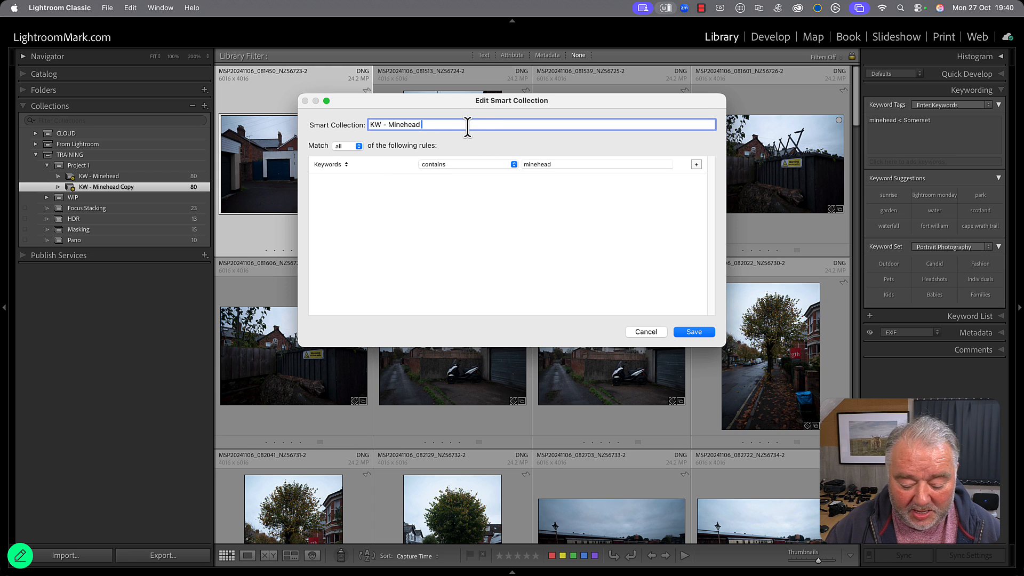
{"action": "type", "text": "Picked"}
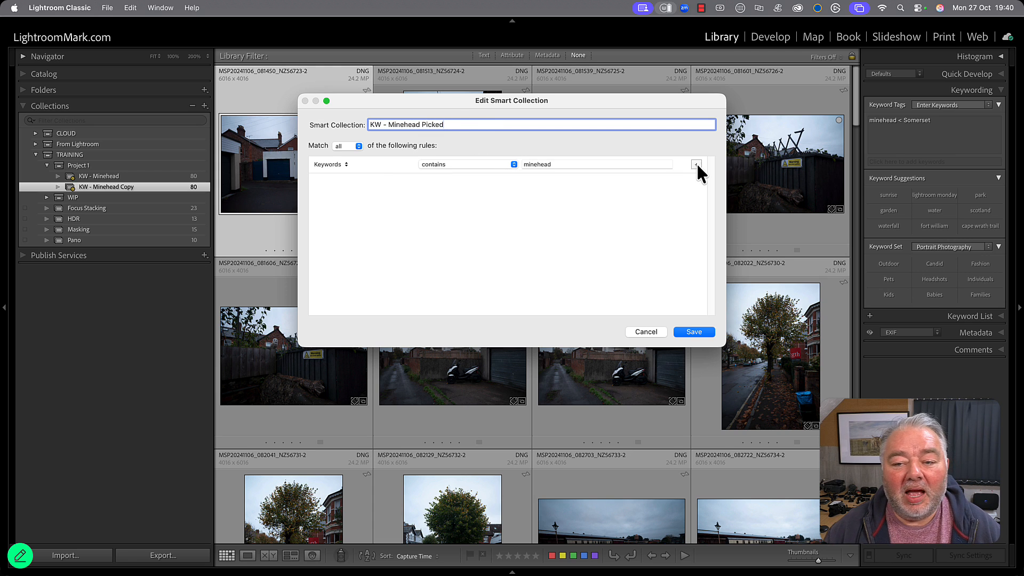
Add a second rule, Pick Flag is flagged, to the KW - Minehead Picked smart collection and save it.
{"action": "left_click", "coordinate": [696, 164]}
{"action": "left_click", "coordinate": [322, 183]}
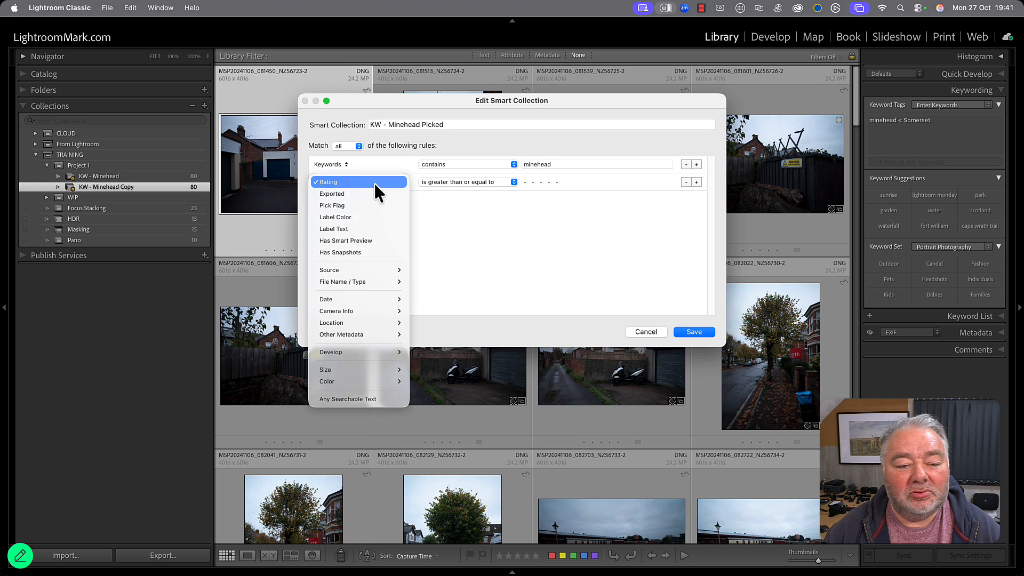
{"action": "left_click", "coordinate": [353, 203]}
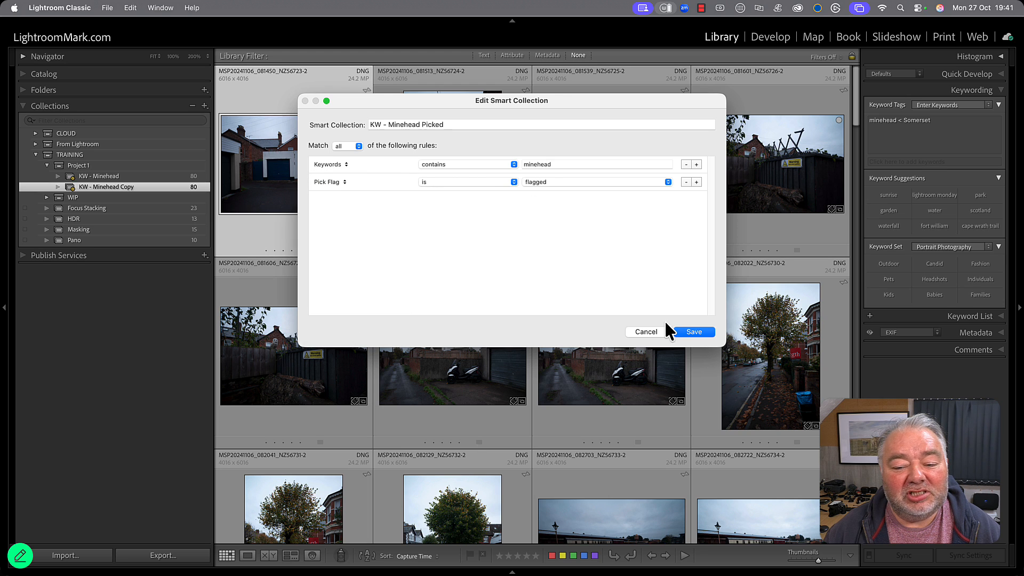
{"action": "left_click", "coordinate": [693, 332]}
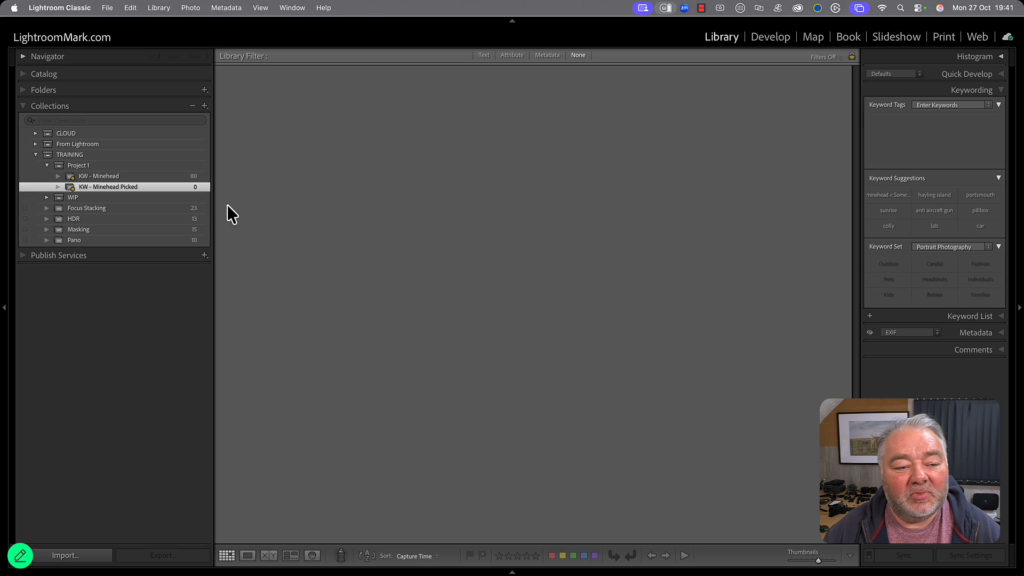
In the KW - Minehead collection, flag six photos throughout the grid using the Painter tool set to Flag, Flagged, and put the tool away.
{"action": "left_click", "coordinate": [191, 179]}
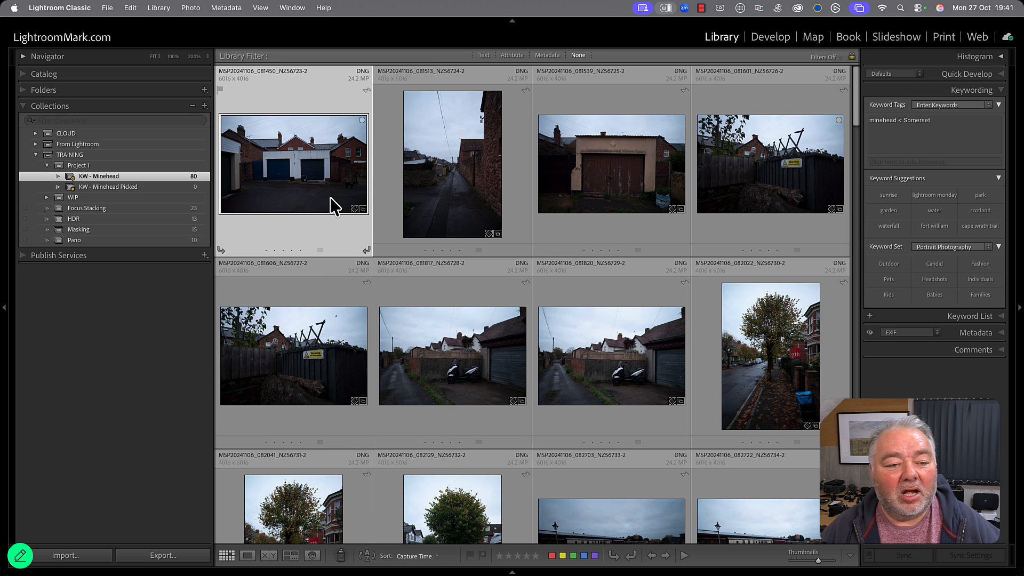
{"action": "left_click", "coordinate": [341, 556]}
{"action": "left_click", "coordinate": [400, 557]}
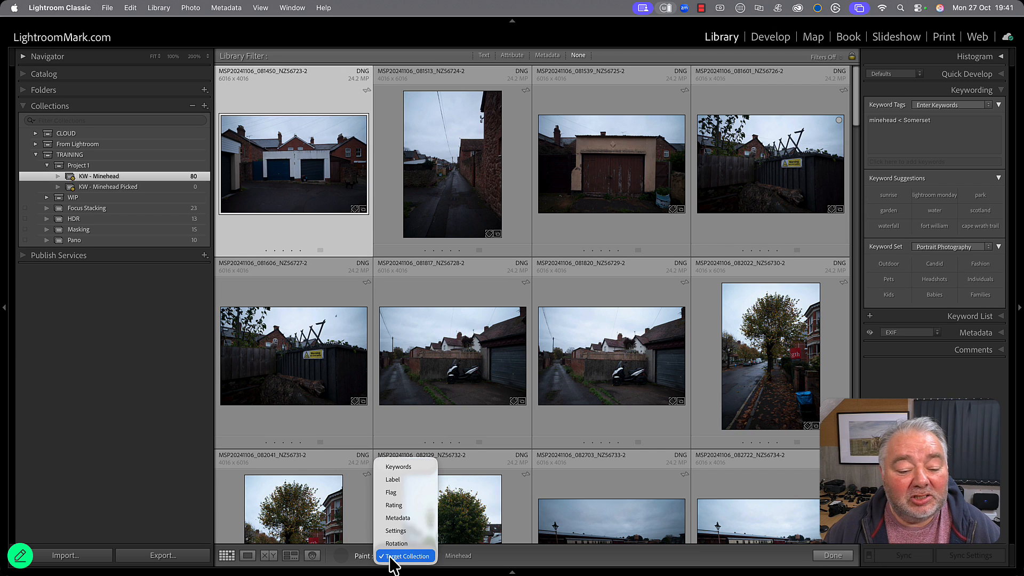
{"action": "left_click", "coordinate": [392, 492]}
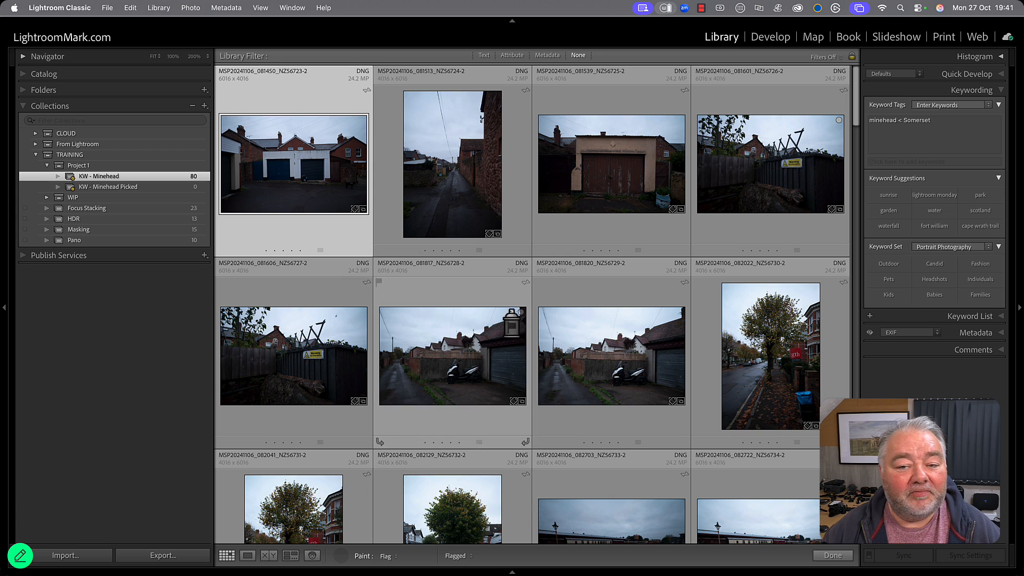
{"action": "left_click", "coordinate": [620, 160]}
{"action": "scroll", "coordinate": [623, 225], "scroll_direction": "down", "scroll_amount": 5}
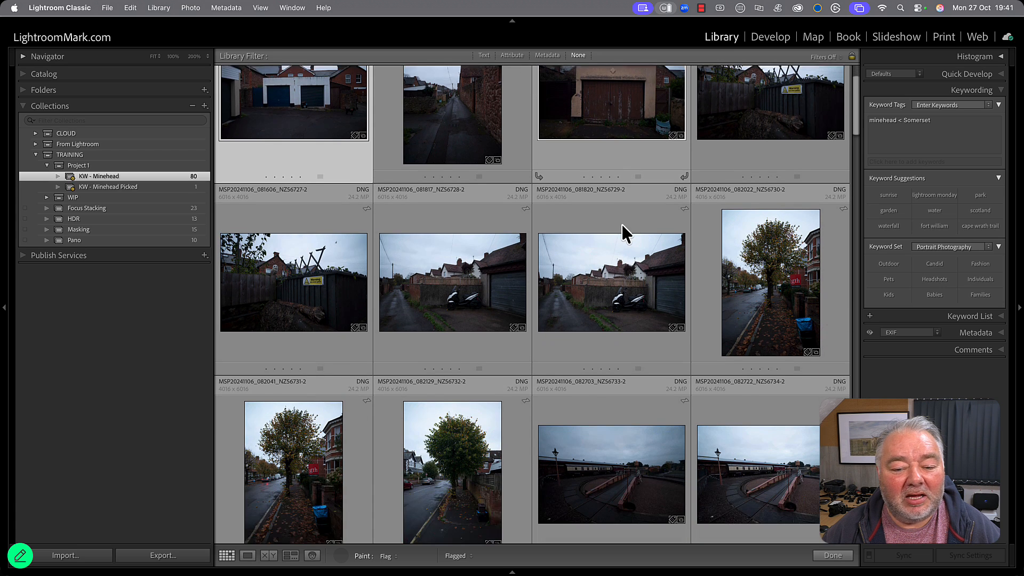
{"action": "left_click", "coordinate": [629, 203]}
{"action": "scroll", "coordinate": [632, 286], "scroll_direction": "down", "scroll_amount": 10}
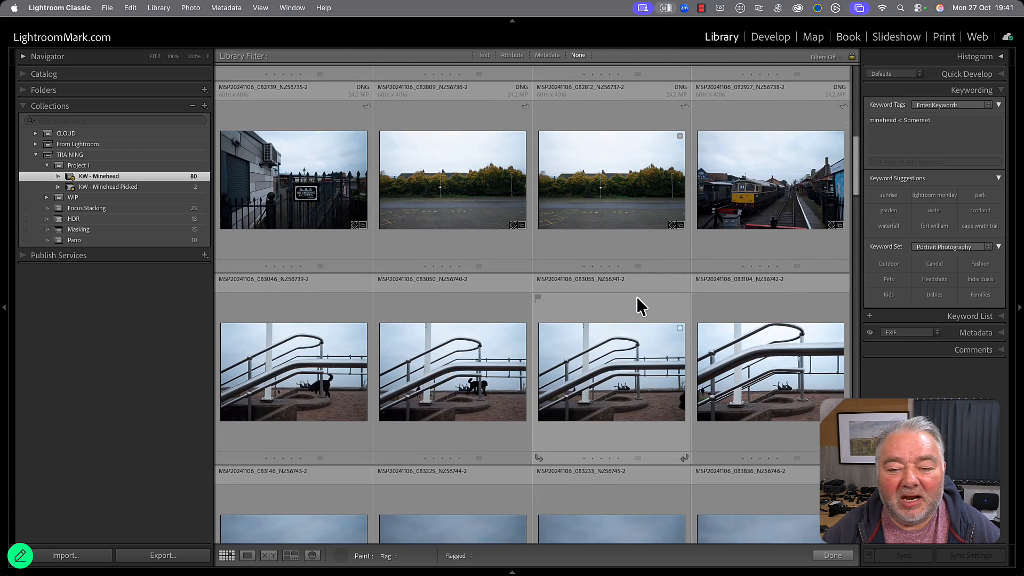
{"action": "scroll", "coordinate": [637, 298], "scroll_direction": "down", "scroll_amount": 1}
{"action": "left_click", "coordinate": [632, 288]}
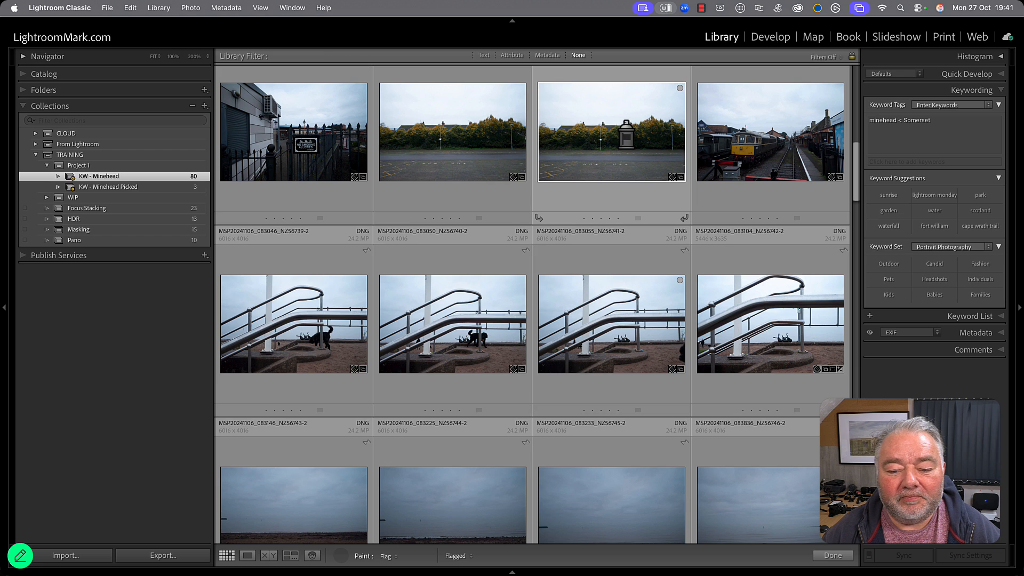
{"action": "scroll", "coordinate": [626, 315], "scroll_direction": "down", "scroll_amount": 5}
{"action": "scroll", "coordinate": [626, 314], "scroll_direction": "down", "scroll_amount": 2}
{"action": "left_click", "coordinate": [629, 291]}
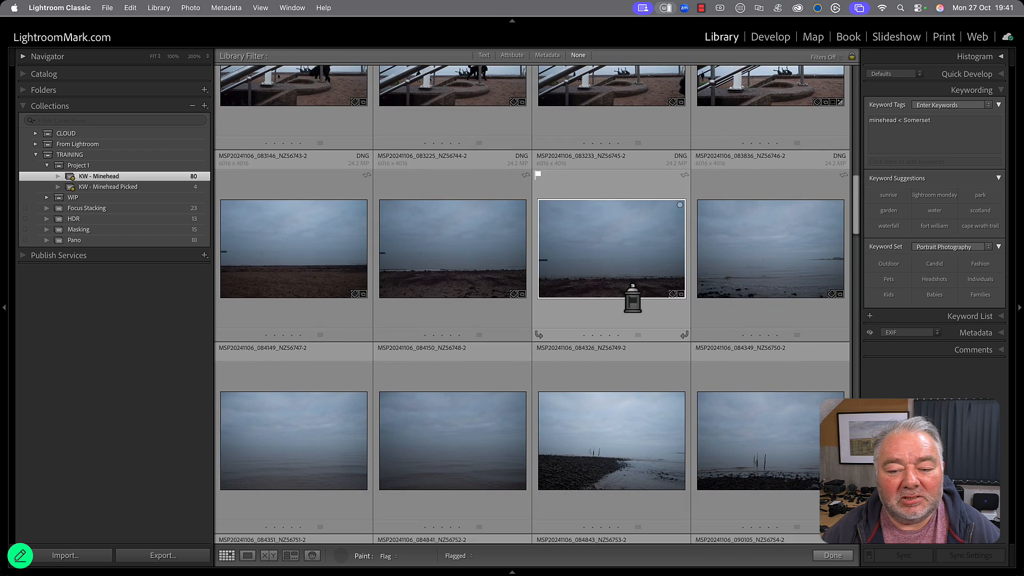
{"action": "scroll", "coordinate": [626, 340], "scroll_direction": "down", "scroll_amount": 8}
{"action": "left_click", "coordinate": [625, 334]}
{"action": "scroll", "coordinate": [626, 336], "scroll_direction": "down", "scroll_amount": 5}
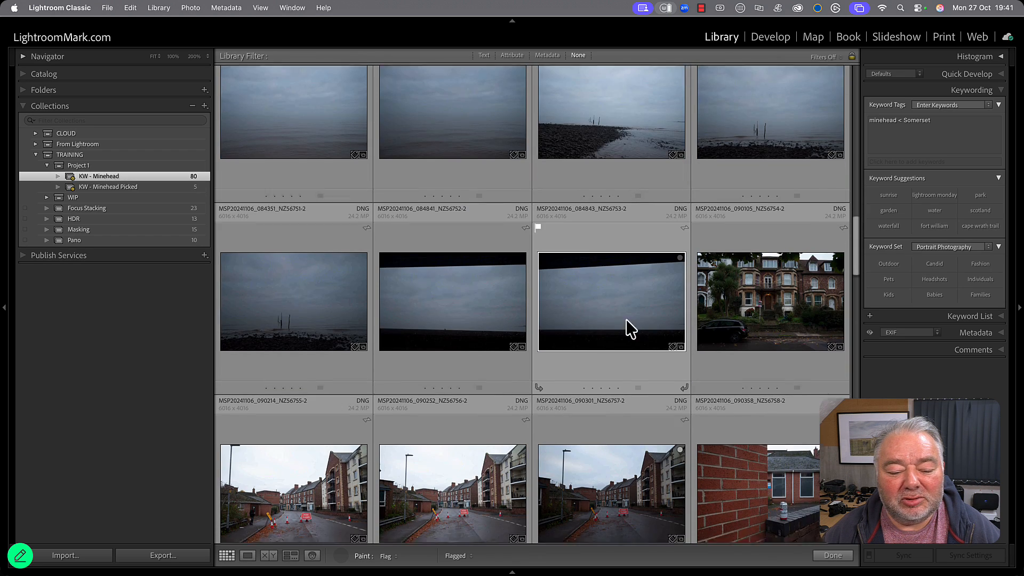
{"action": "left_click", "coordinate": [633, 335]}
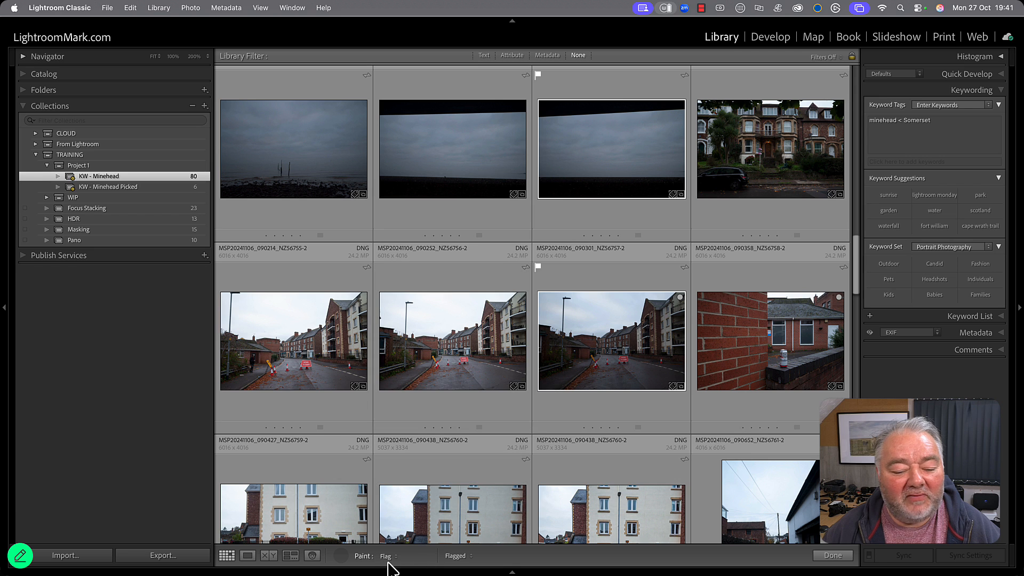
{"action": "left_click", "coordinate": [342, 558]}
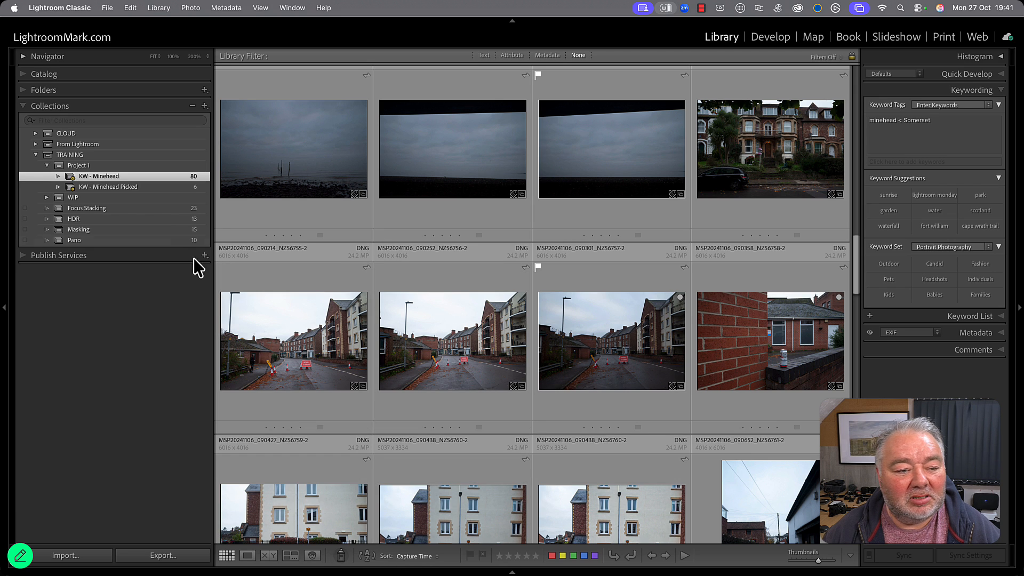
Create a regular collection named 1st Kull inside Project 1 from all photos in KW - Minehead Picked, and deselect the photos.
{"action": "left_click", "coordinate": [167, 188]}
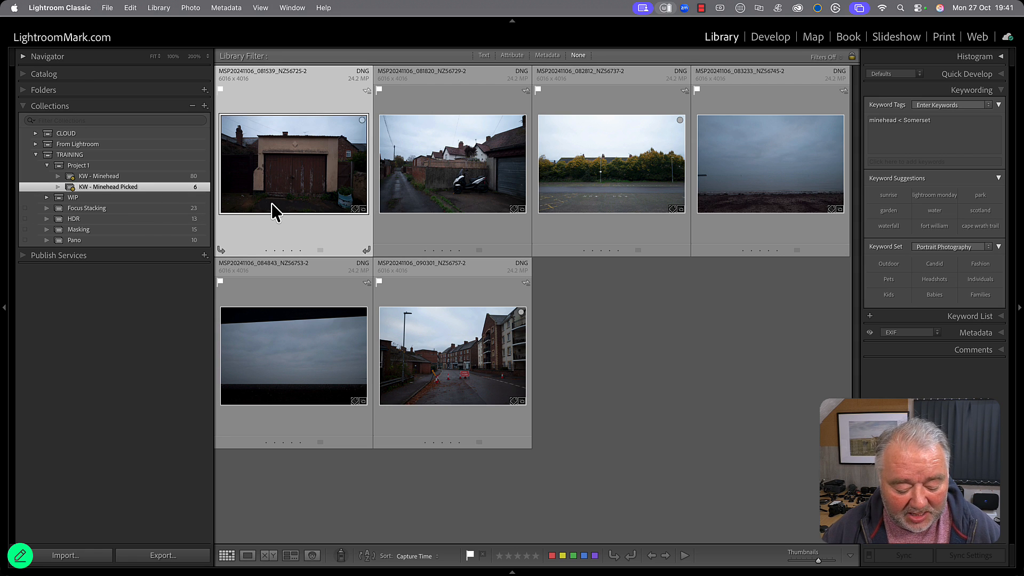
{"action": "key", "text": "super+a"}
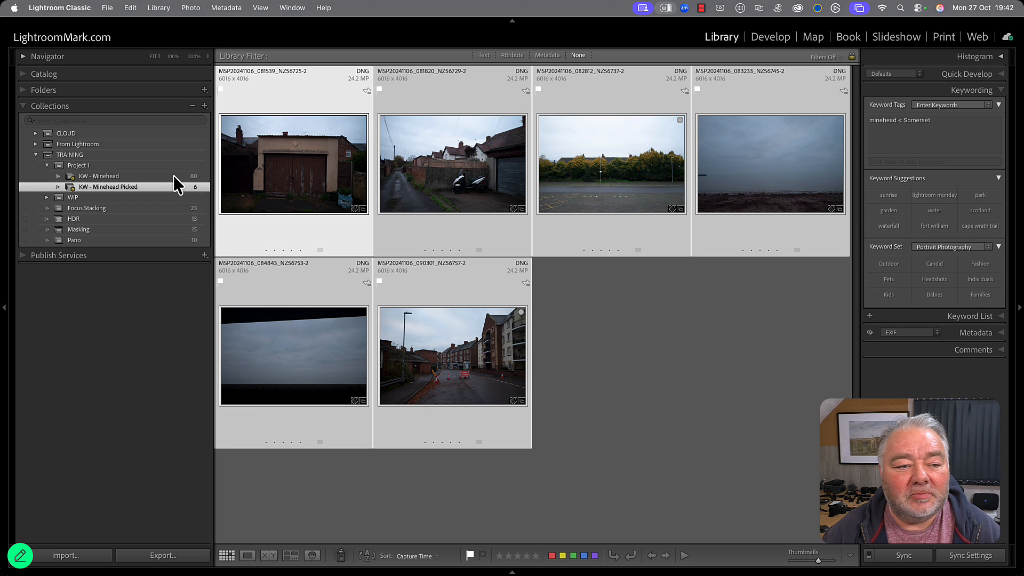
{"action": "left_click", "coordinate": [205, 106]}
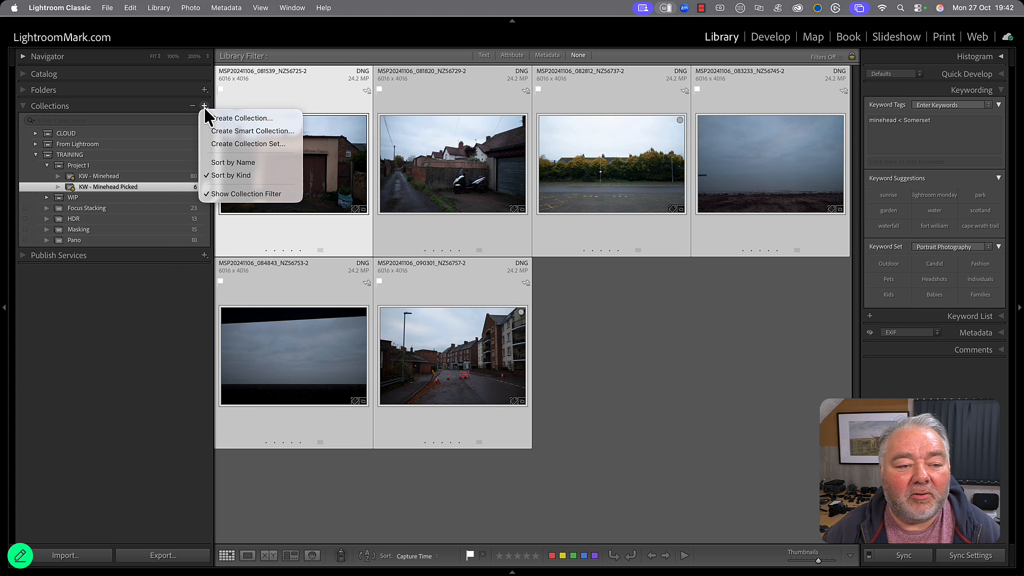
{"action": "left_click", "coordinate": [240, 119]}
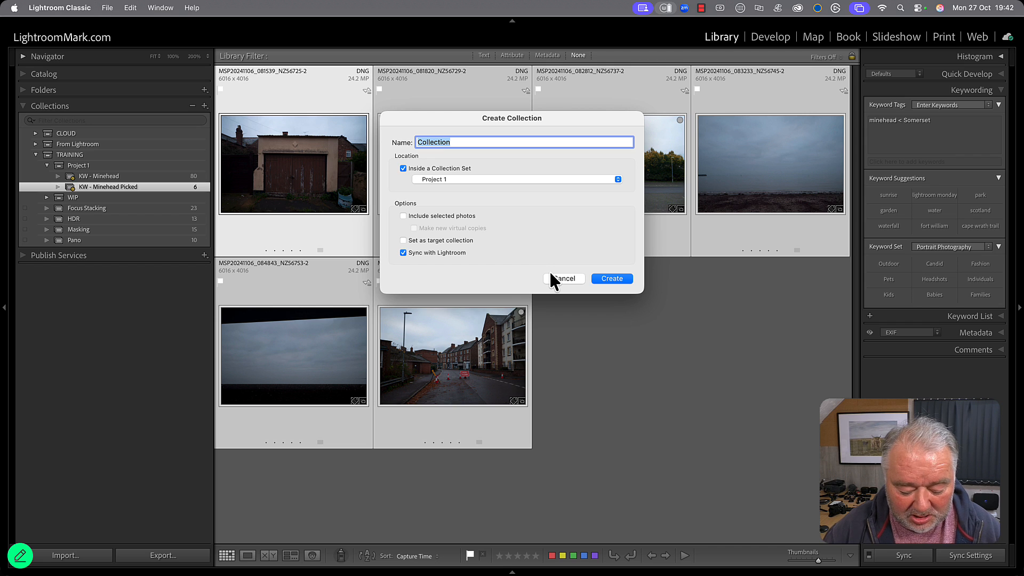
{"action": "type", "text": "KW -"}
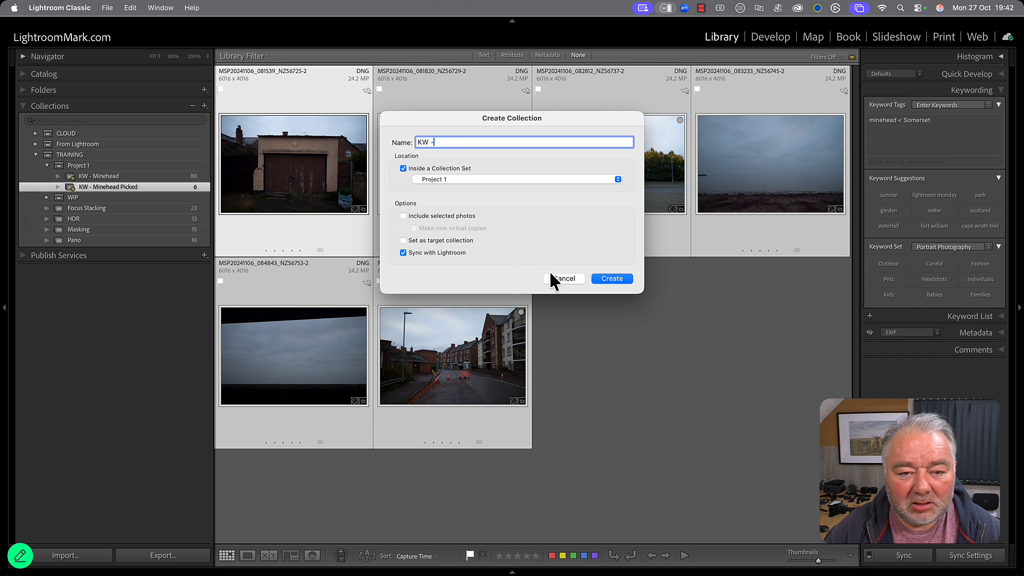
{"action": "key", "text": "BackSpace"}
{"action": "key", "text": "BackSpace"}
{"action": "key", "text": "BackSpace"}
{"action": "key", "text": "BackSpace"}
{"action": "type", "text": "1"}
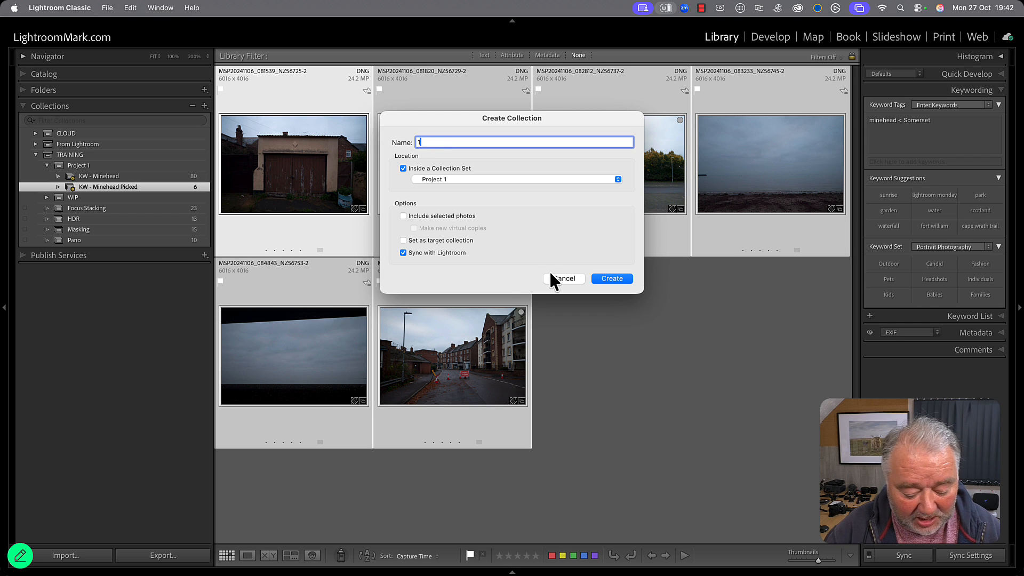
{"action": "type", "text": "st Kull"}
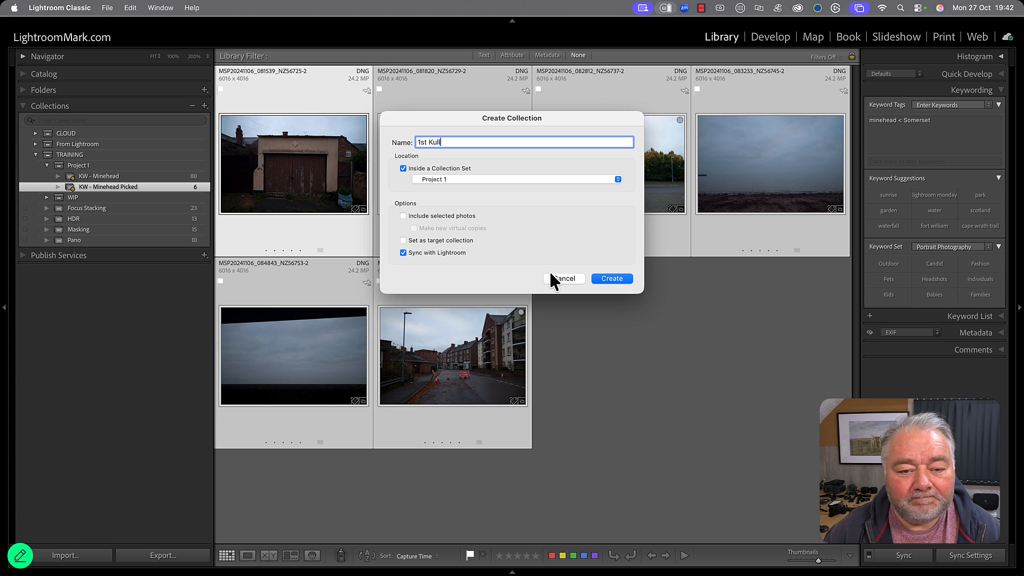
{"action": "left_click", "coordinate": [451, 219]}
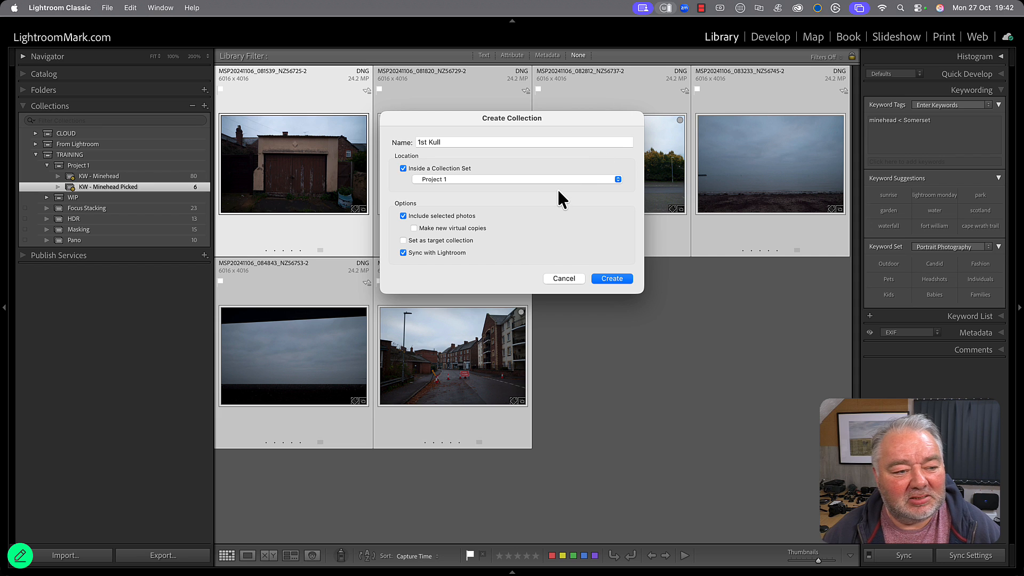
{"action": "left_click", "coordinate": [623, 282]}
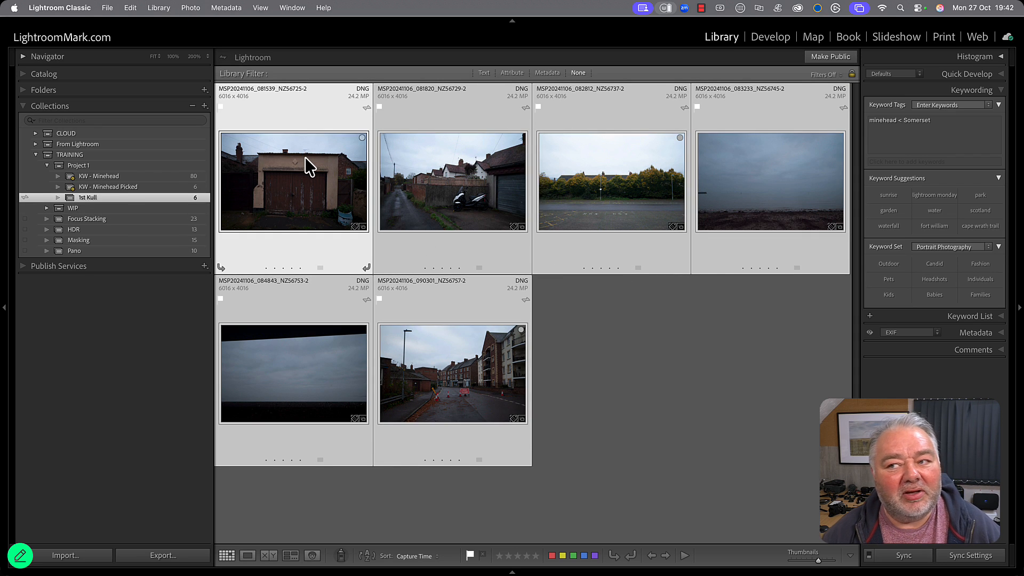
{"action": "left_click", "coordinate": [610, 354]}
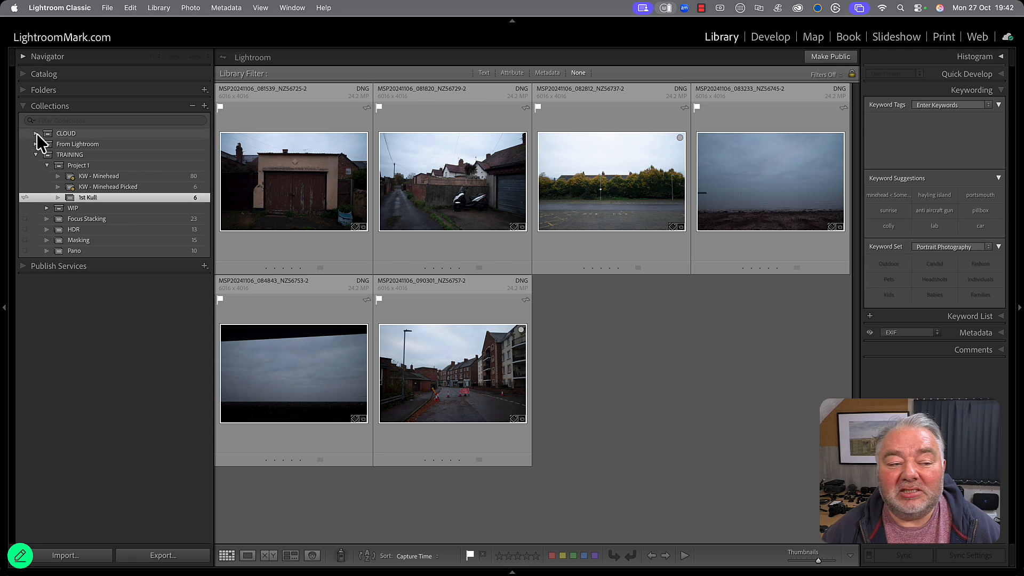
Collapse and re-expand the Project 1 set, and view the 1st Kull collection.
{"action": "left_click", "coordinate": [48, 166]}
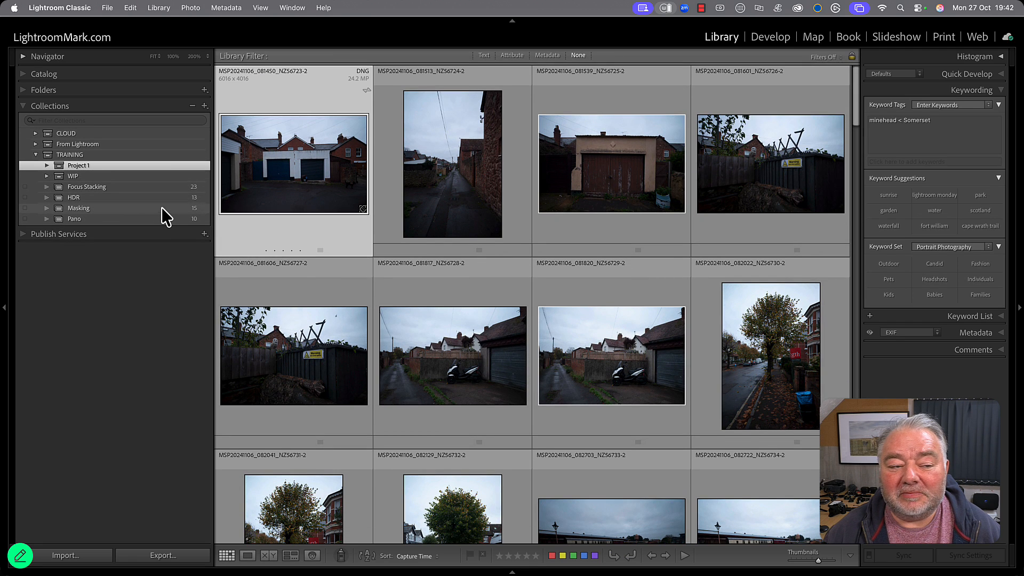
{"action": "left_click", "coordinate": [47, 165]}
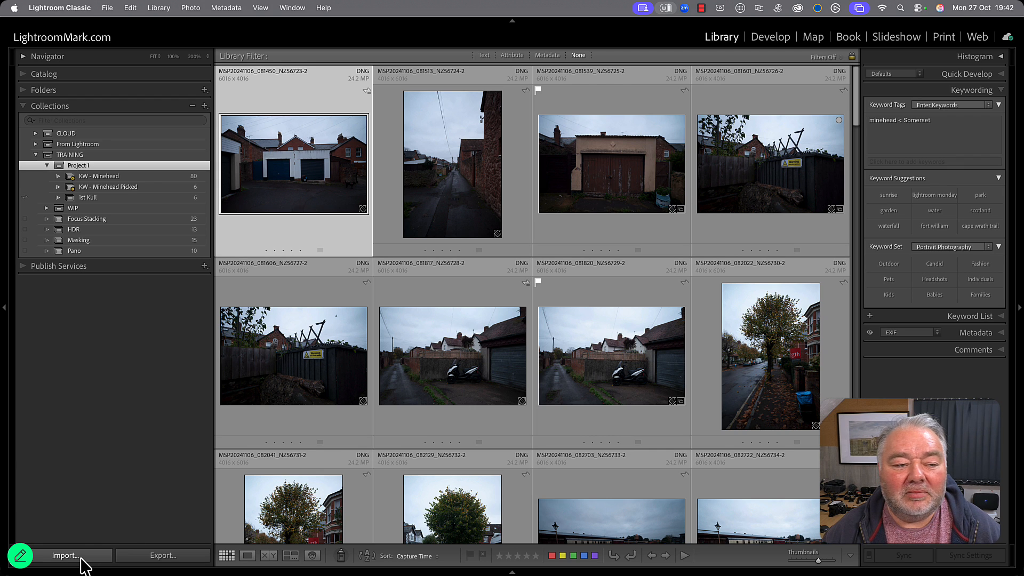
{"action": "left_click", "coordinate": [106, 200]}
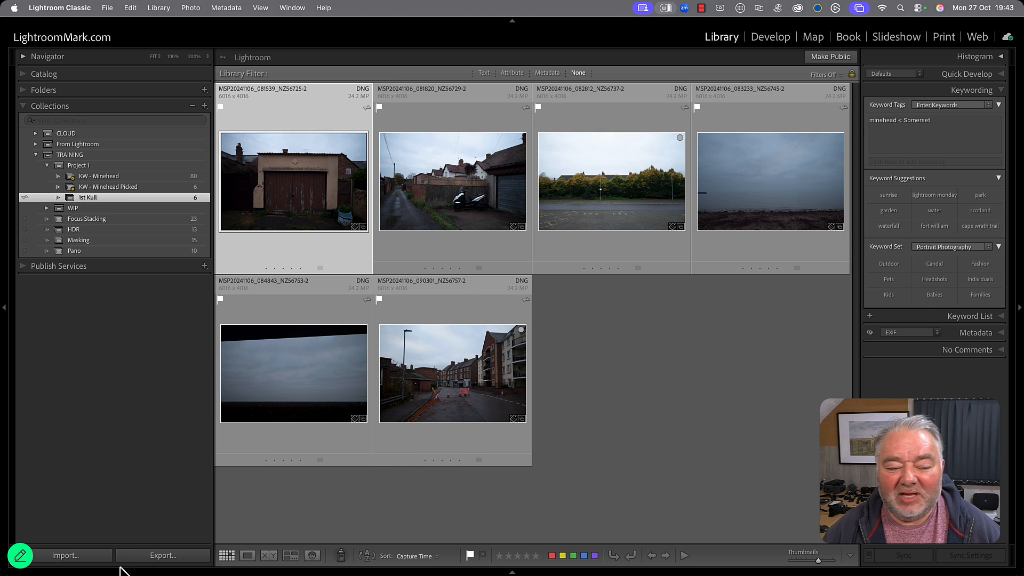
Start an import from the 9 - to import to lrc folder on Aperture, show the File Handling options, and look through the new photos.
{"action": "left_click", "coordinate": [70, 557]}
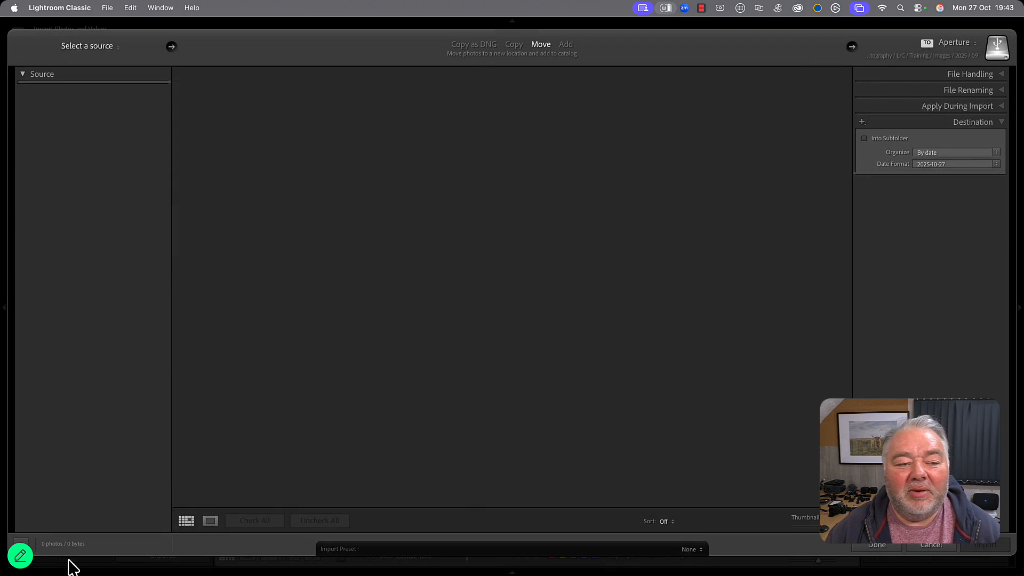
{"action": "left_click", "coordinate": [101, 208]}
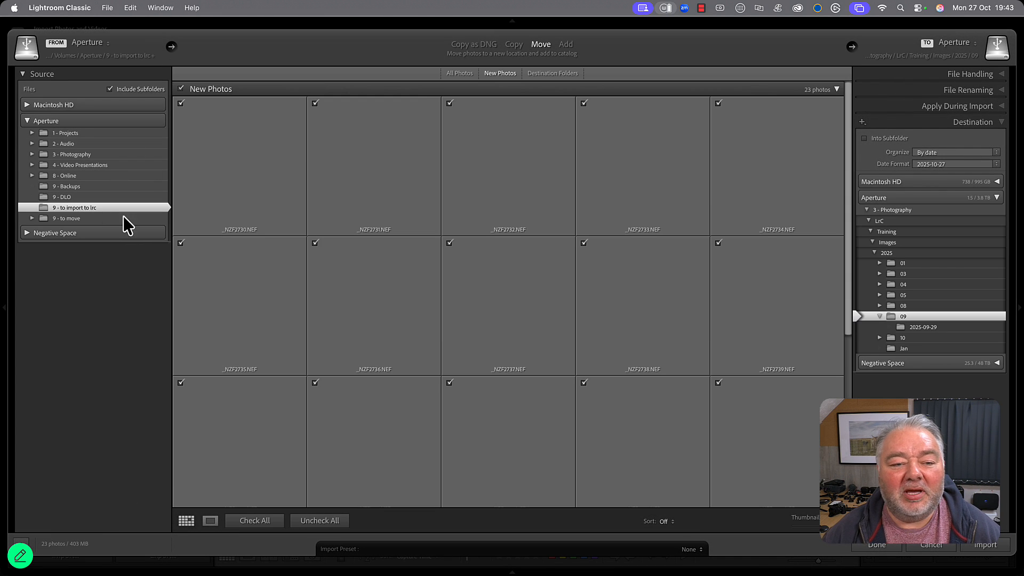
{"action": "left_click", "coordinate": [971, 75]}
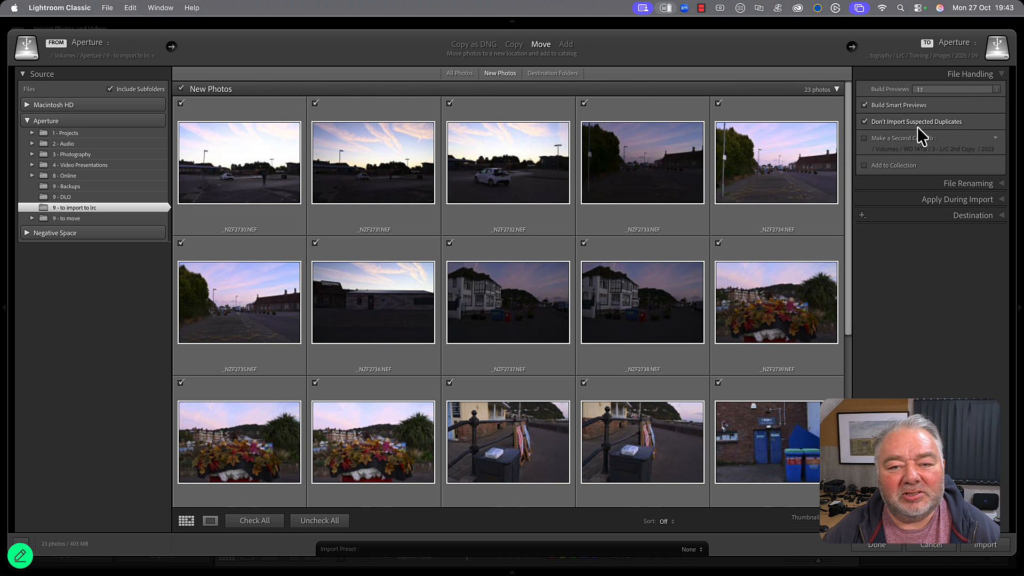
{"action": "scroll", "coordinate": [717, 287], "scroll_direction": "down", "scroll_amount": 5}
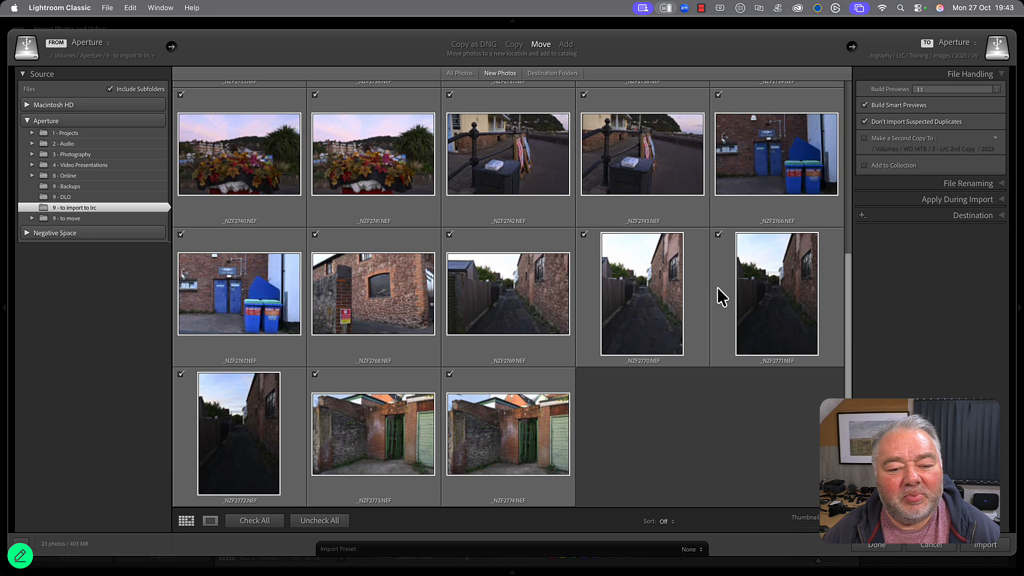
{"action": "scroll", "coordinate": [687, 369], "scroll_direction": "up", "scroll_amount": 5}
{"action": "scroll", "coordinate": [686, 370], "scroll_direction": "down", "scroll_amount": 5}
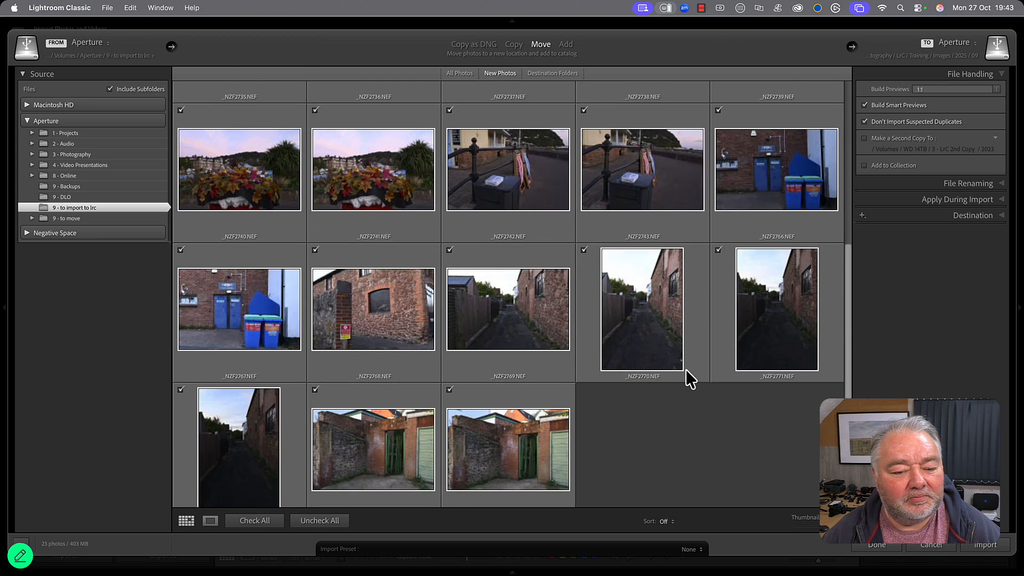
{"action": "scroll", "coordinate": [699, 447], "scroll_direction": "up", "scroll_amount": 5}
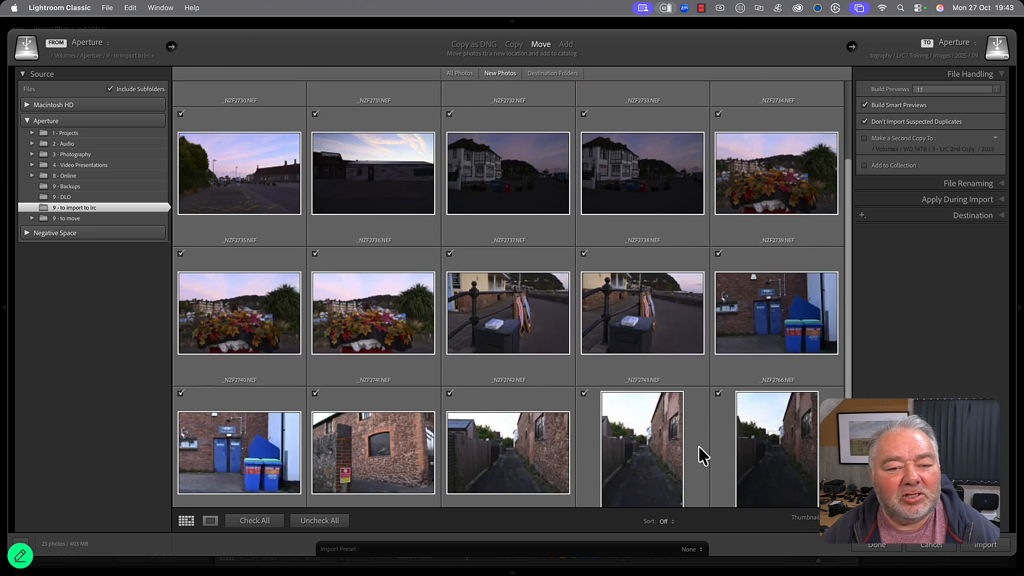
Uncheck all the new photos and check only those from _NZF2742.NEF through the last one for import.
{"action": "scroll", "coordinate": [699, 447], "scroll_direction": "down", "scroll_amount": 5}
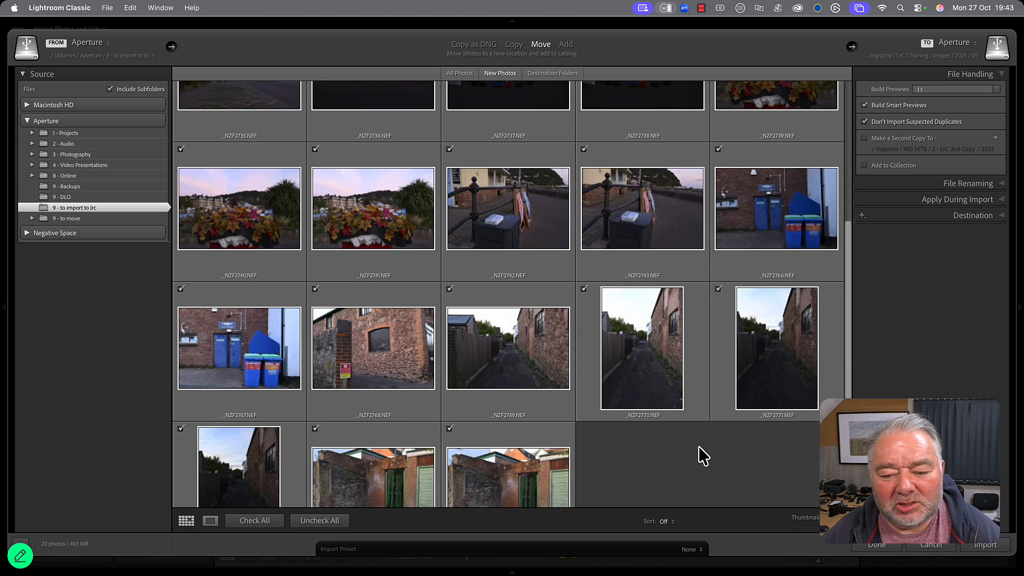
{"action": "left_click", "coordinate": [322, 521]}
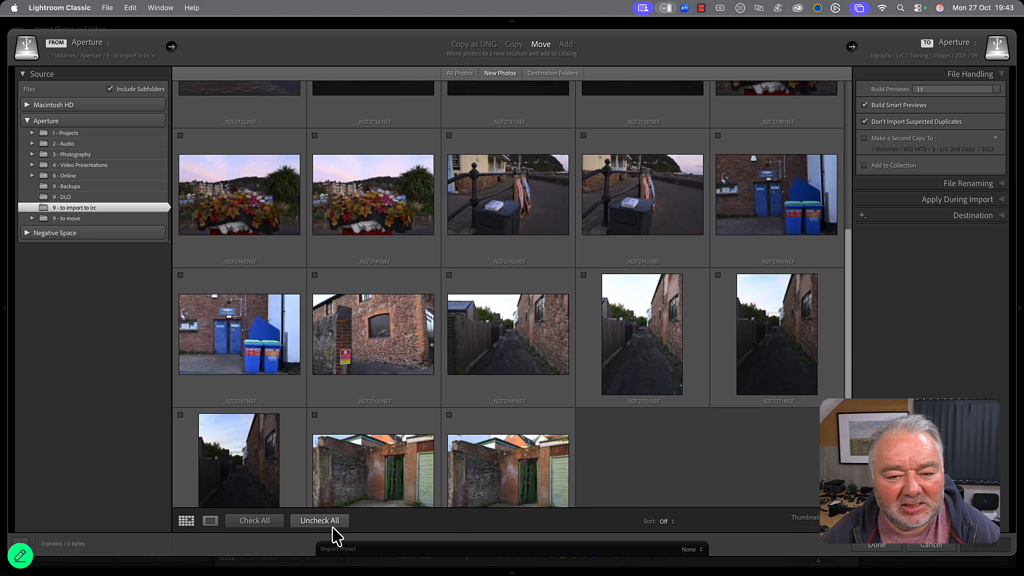
{"action": "left_click", "coordinate": [520, 208]}
{"action": "left_click", "coordinate": [508, 471], "text": "shift"}
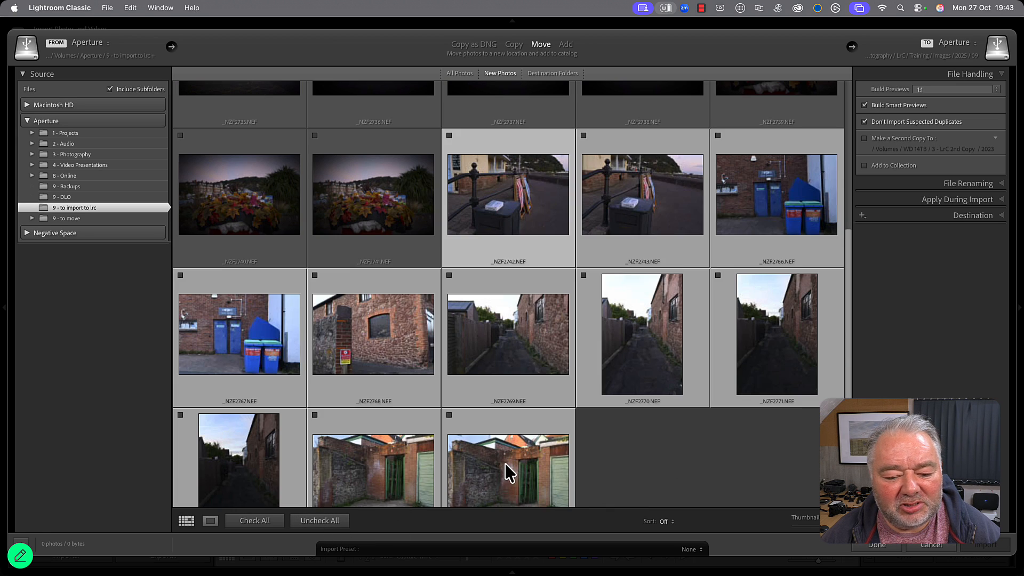
{"action": "left_click", "coordinate": [450, 415]}
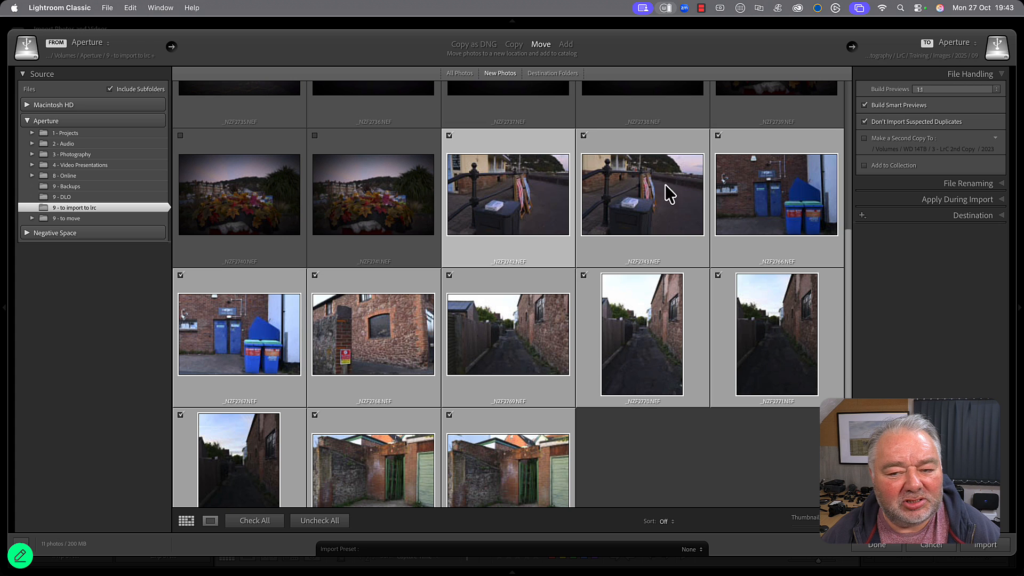
Enter the keywords minehead, street to apply to the photos during import.
{"action": "left_click", "coordinate": [981, 200]}
{"action": "left_click", "coordinate": [914, 167]}
{"action": "type", "text": "min"}
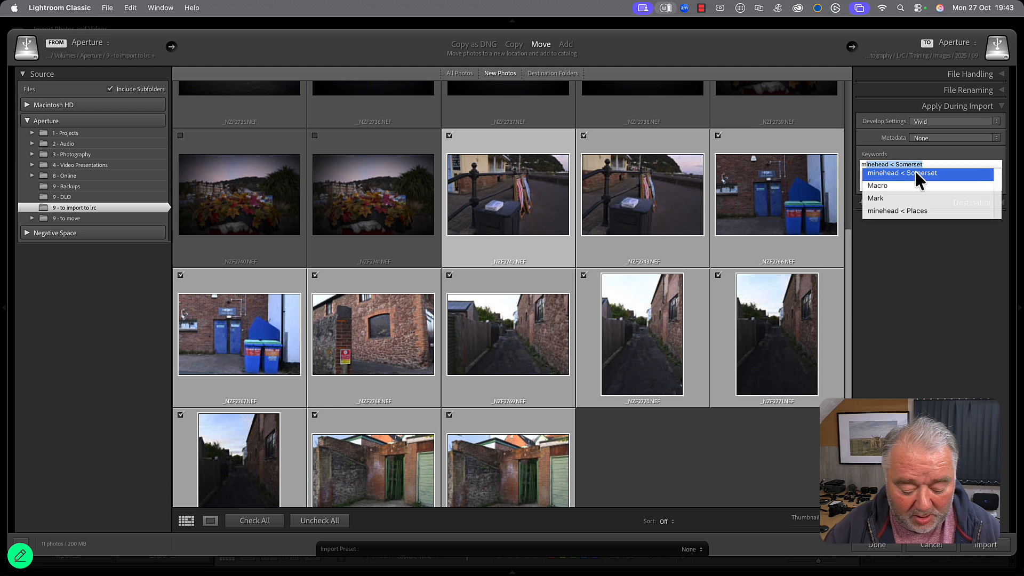
{"action": "type", "text": "ehead, "}
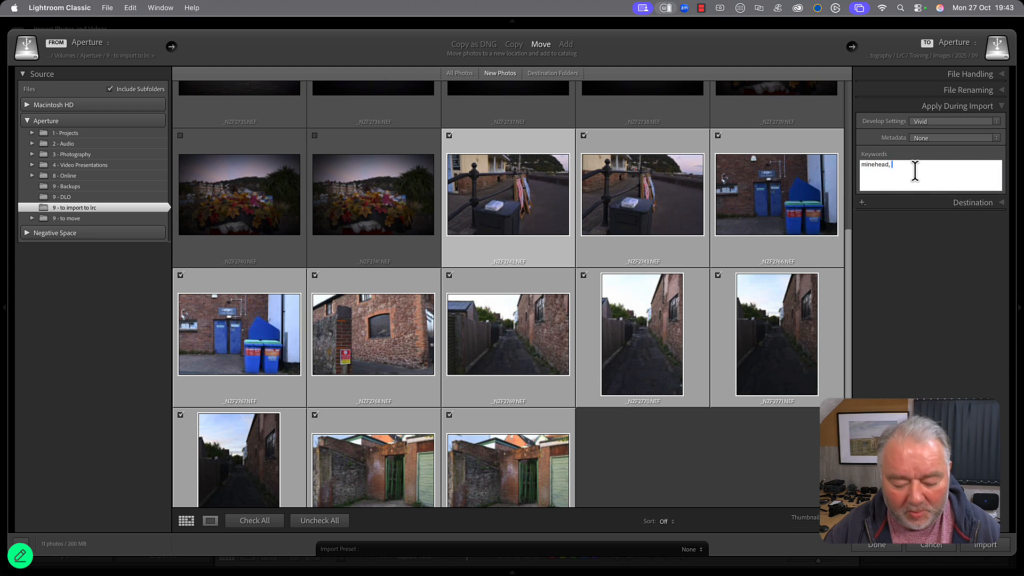
{"action": "type", "text": "street"}
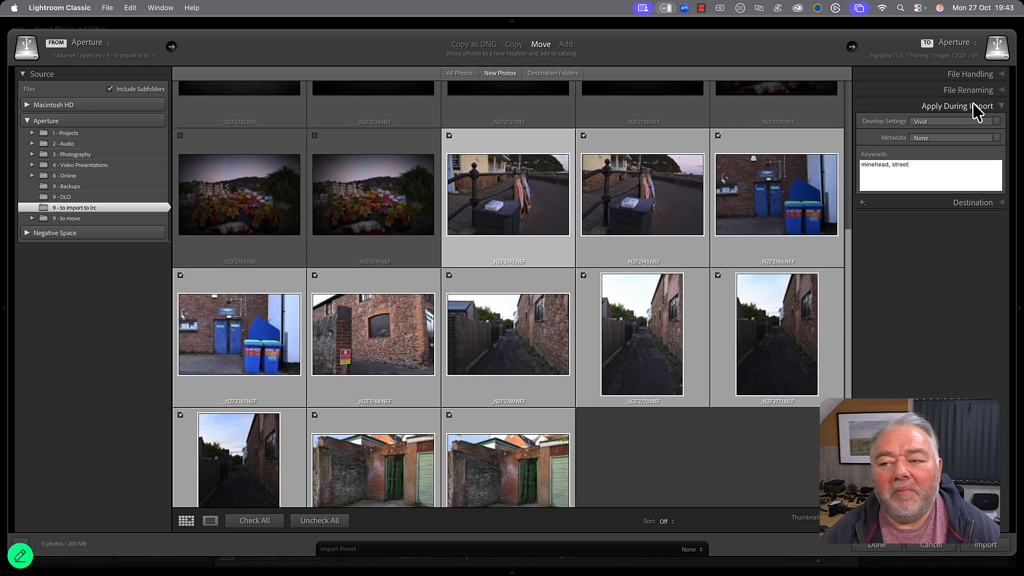
In the File Handling options, turn on Add to Collection and expand the CLOUD set and its TRAINING subset.
{"action": "left_click", "coordinate": [977, 79]}
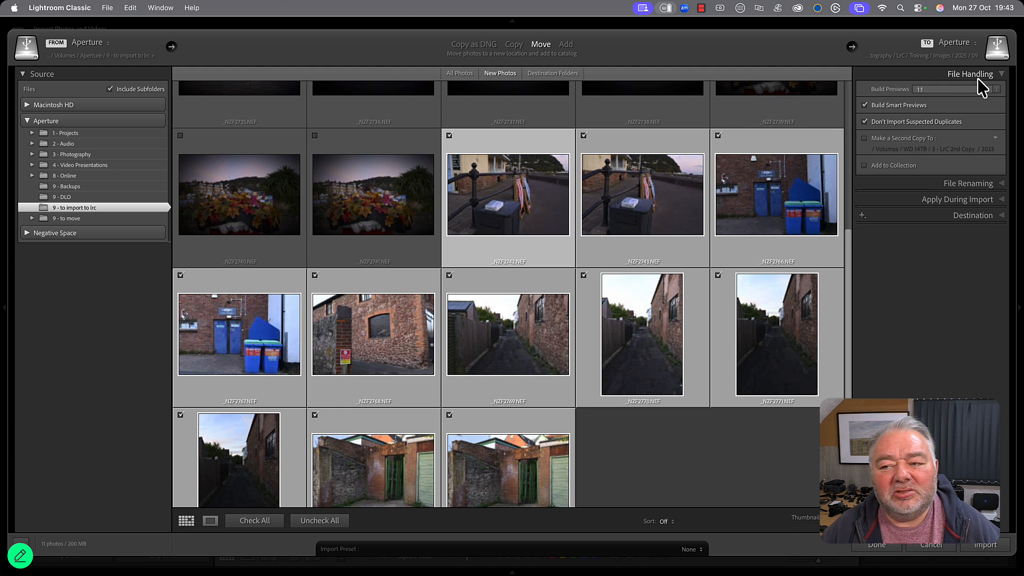
{"action": "left_click", "coordinate": [887, 167]}
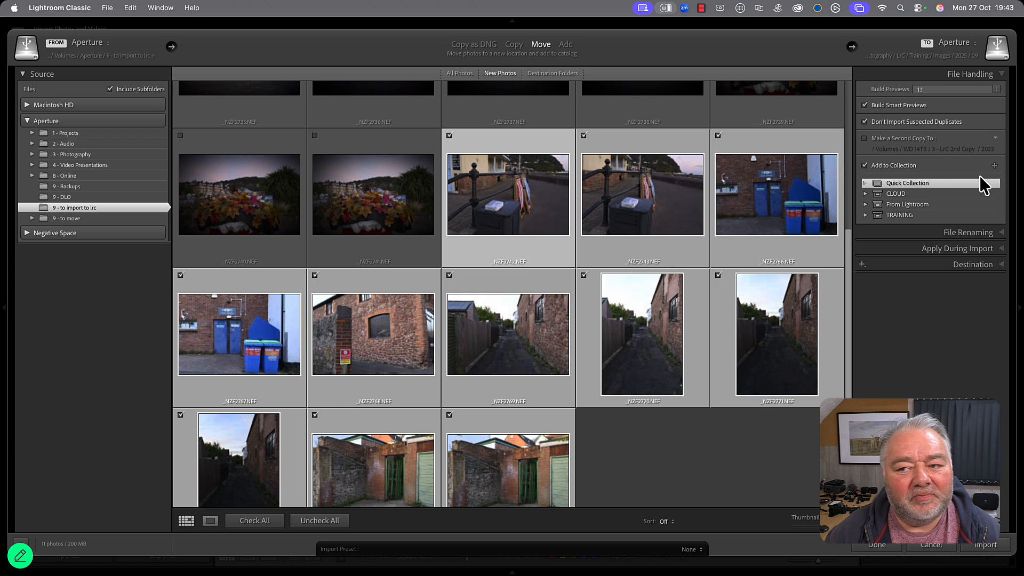
{"action": "left_click", "coordinate": [866, 195]}
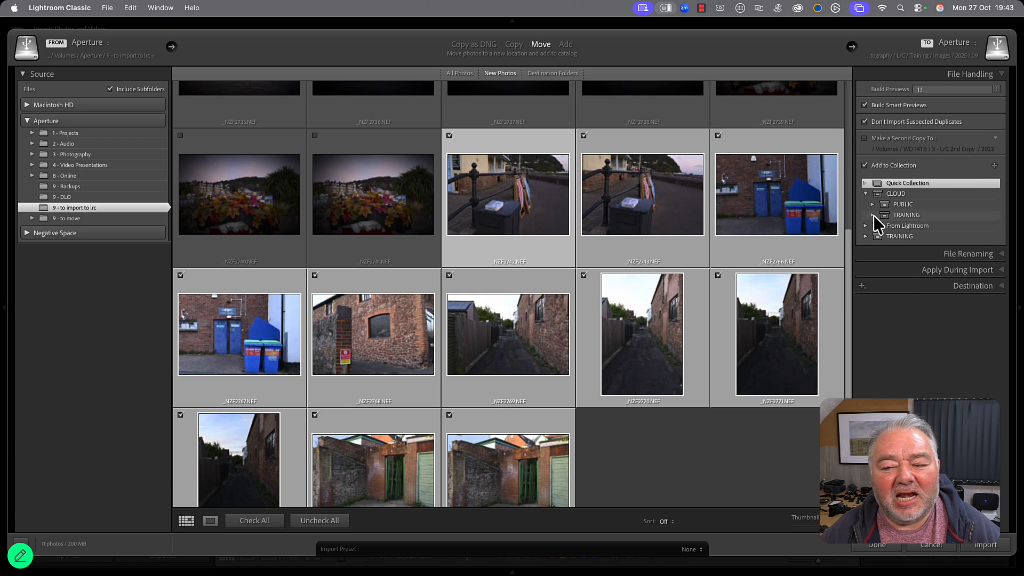
{"action": "left_click", "coordinate": [873, 216]}
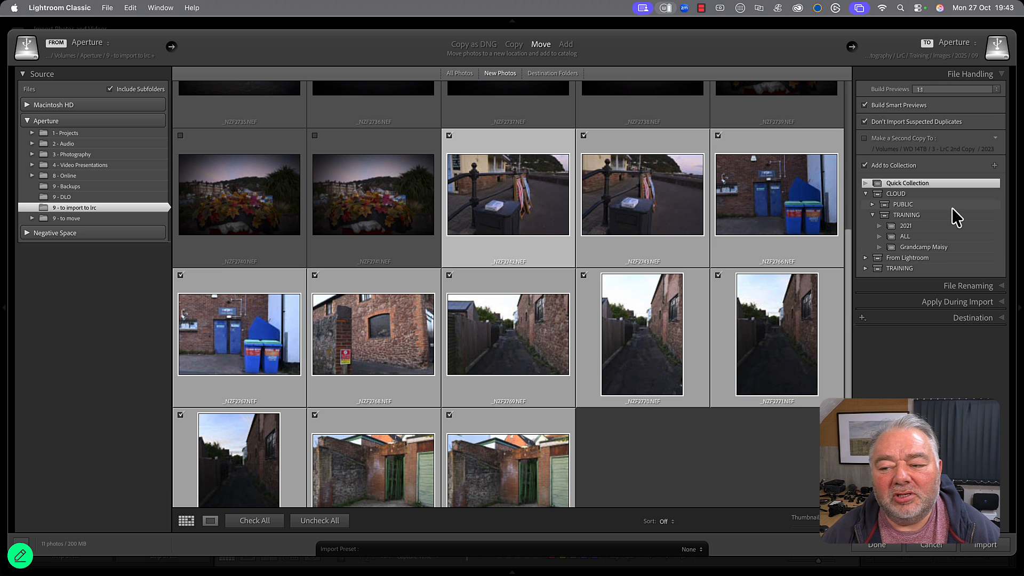
Create a collection named Minehead Street inside the TRAINING set under CLOUD as the import's target collection.
{"action": "left_click", "coordinate": [996, 166]}
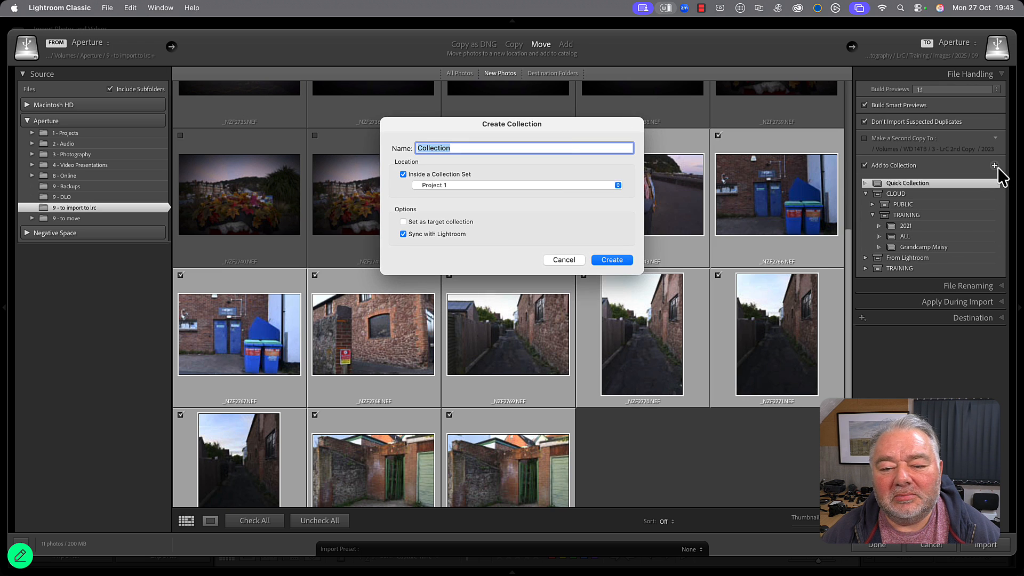
{"action": "left_click", "coordinate": [514, 183]}
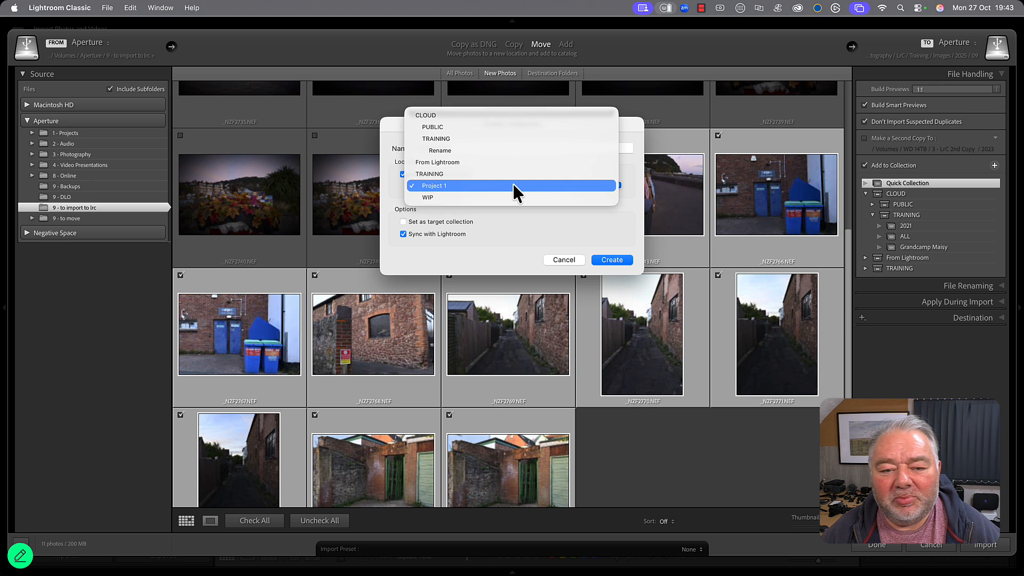
{"action": "left_click", "coordinate": [454, 137]}
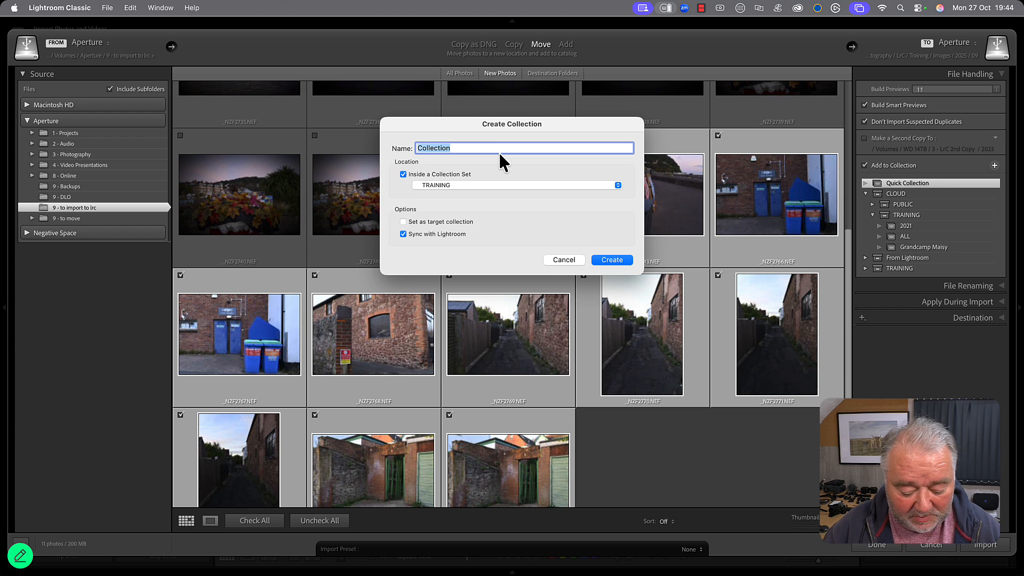
{"action": "type", "text": "Minehead Street"}
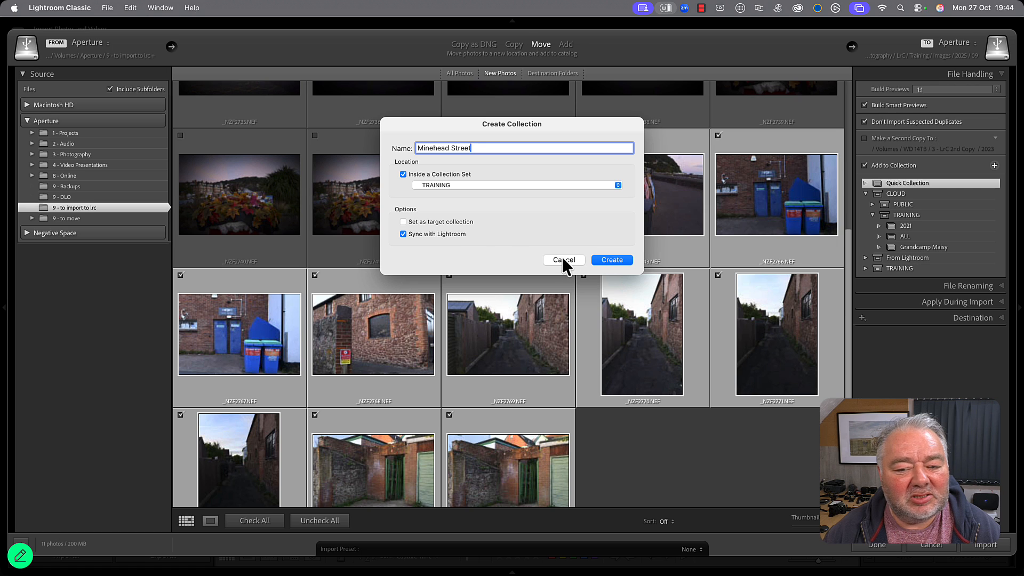
{"action": "left_click", "coordinate": [603, 262]}
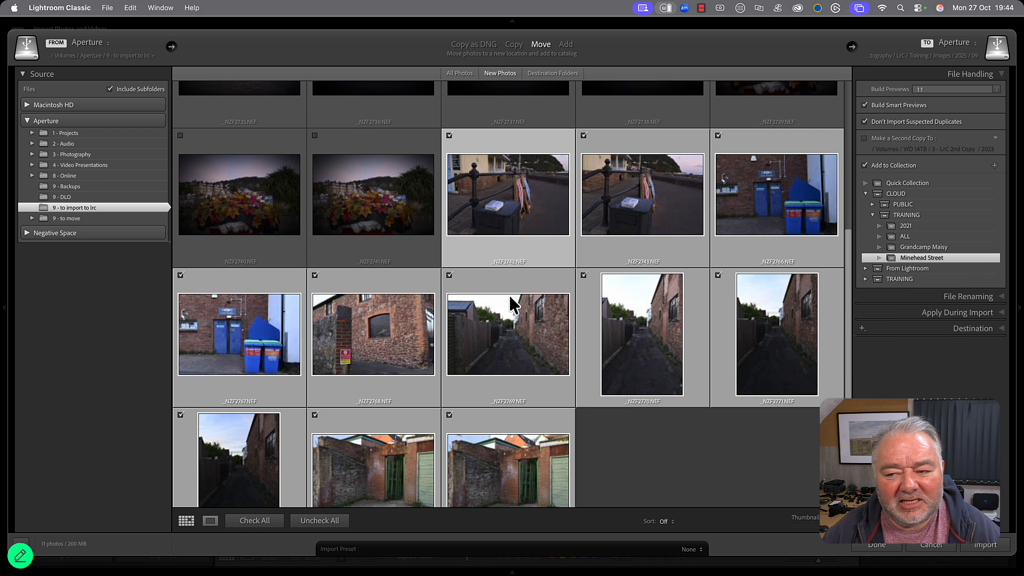
Show the import's Destination settings and import the checked photos.
{"action": "left_click", "coordinate": [988, 330]}
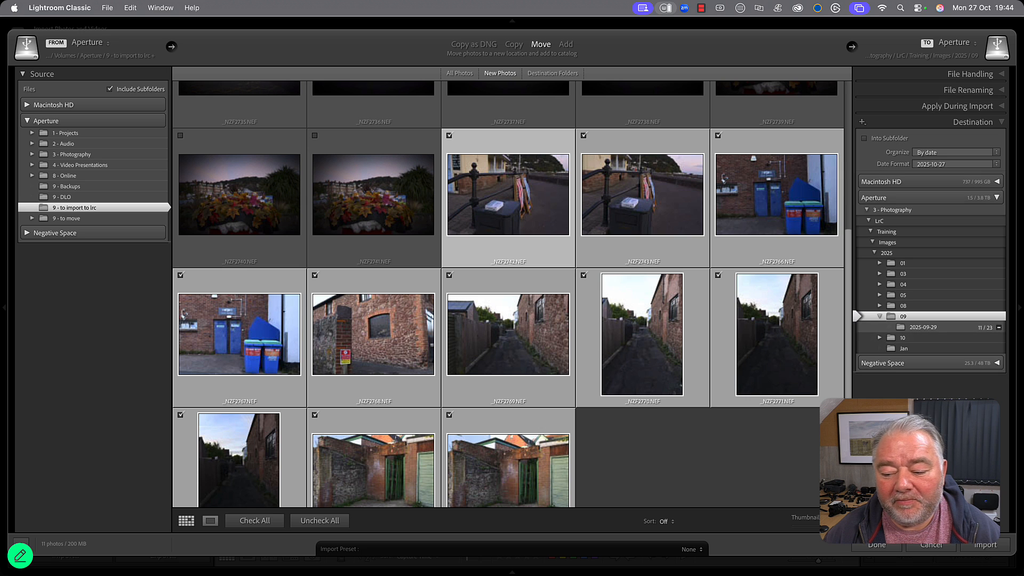
{"action": "left_click", "coordinate": [991, 549]}
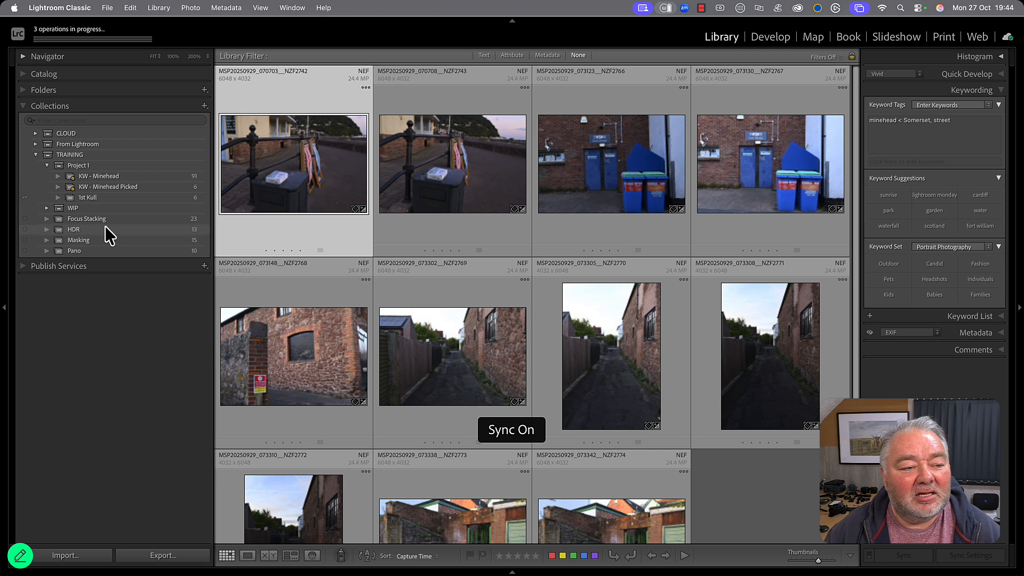
Expand CLOUD and its TRAINING set, dismiss the Smart Previews message, and look through the photos in the Minehead Street collection.
{"action": "left_click", "coordinate": [35, 133]}
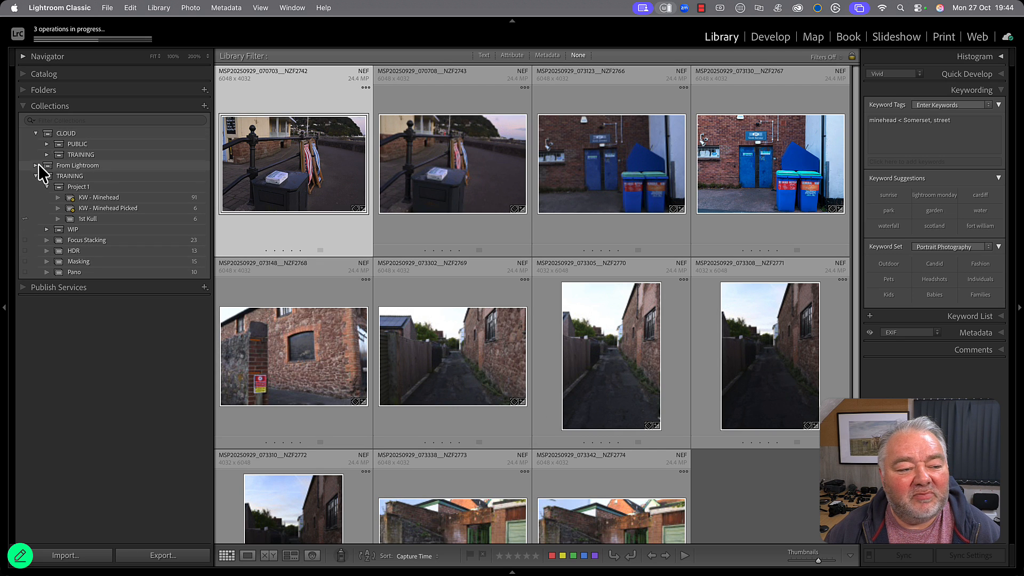
{"action": "left_click", "coordinate": [46, 155]}
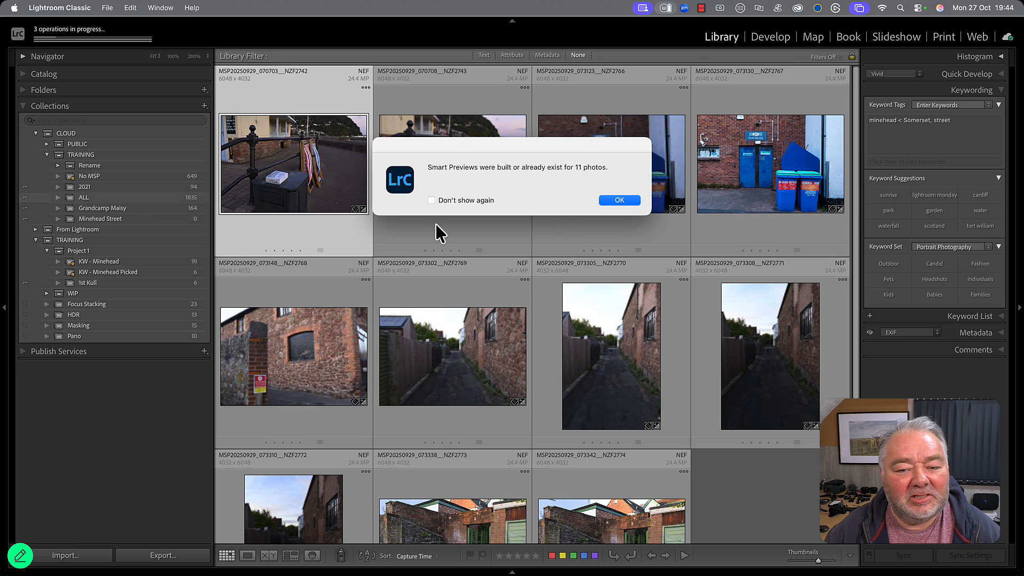
{"action": "left_click", "coordinate": [609, 203]}
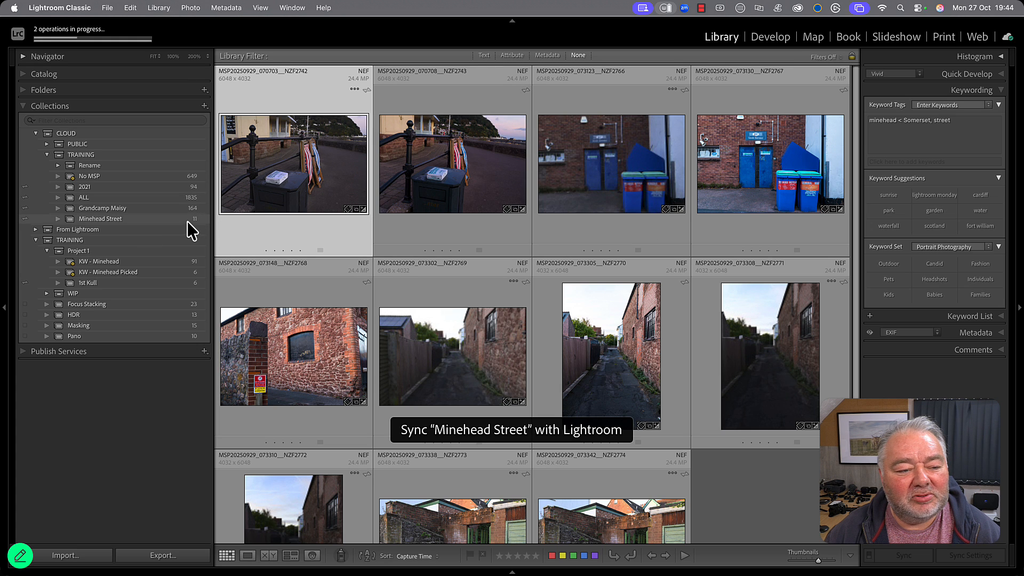
{"action": "left_click", "coordinate": [133, 223]}
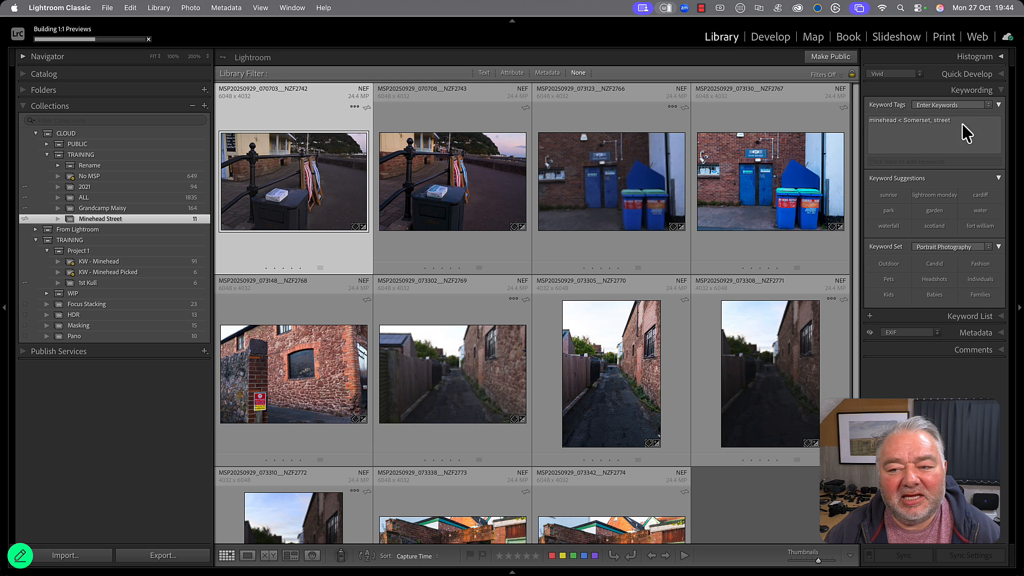
{"action": "scroll", "coordinate": [424, 202], "scroll_direction": "down", "scroll_amount": 3}
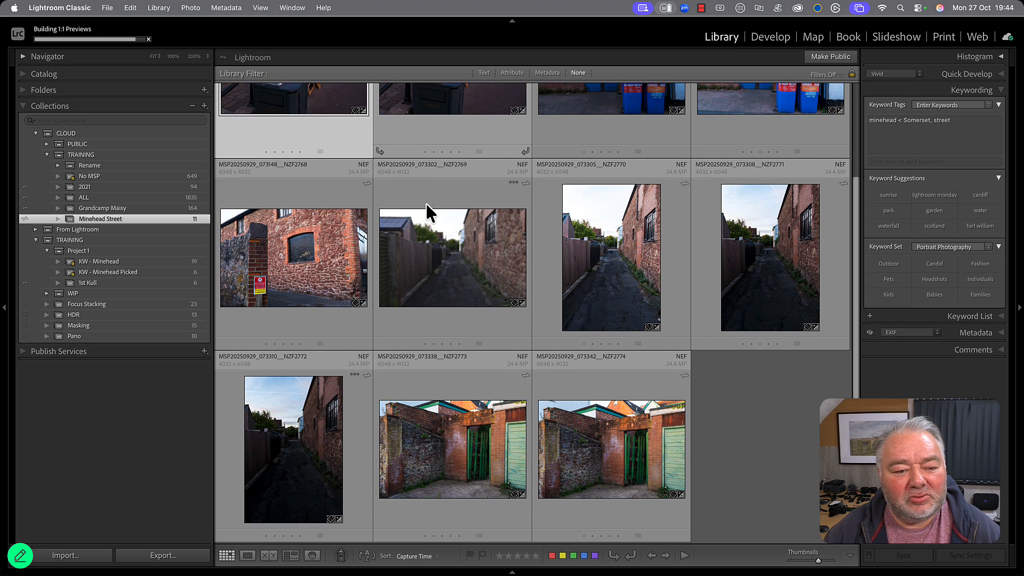
Switch to Adobe Lightroom desktop, collapse the LrC folder, and check the synced Minehead Street and Minehead albums.
{"action": "mouse_move", "coordinate": [323, 570]}
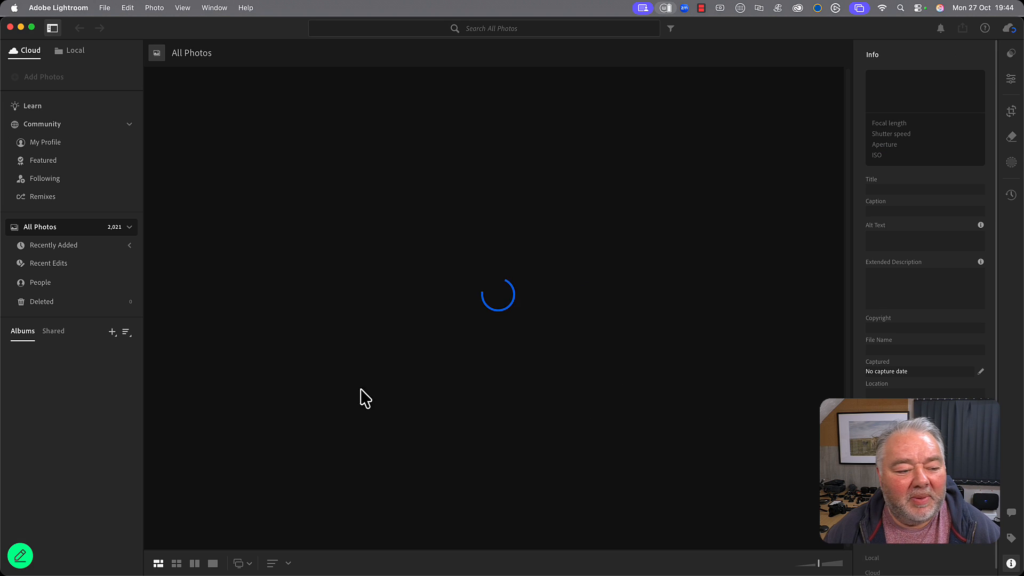
{"action": "left_click", "coordinate": [564, 321]}
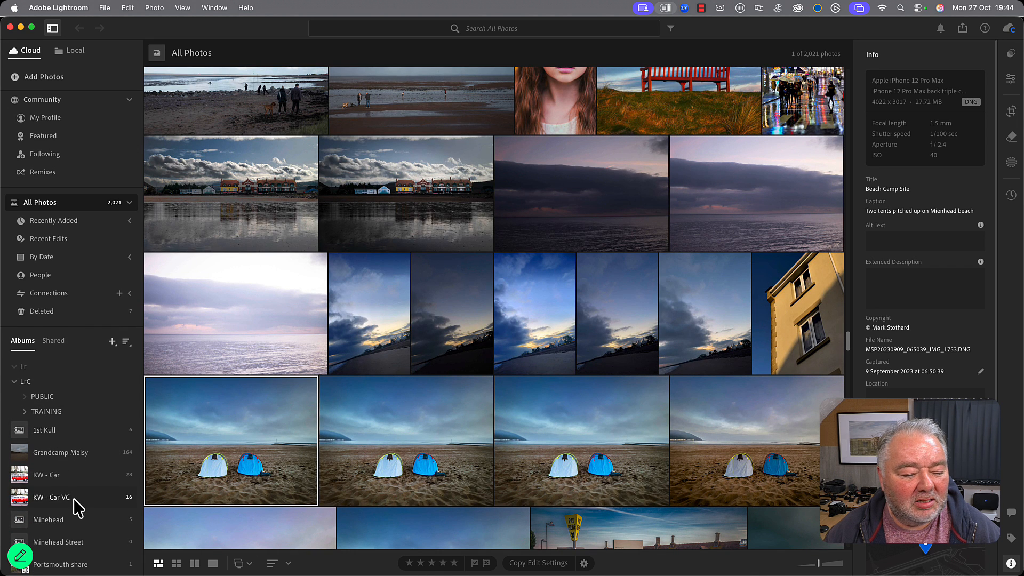
{"action": "left_click", "coordinate": [15, 382]}
{"action": "left_click", "coordinate": [79, 538]}
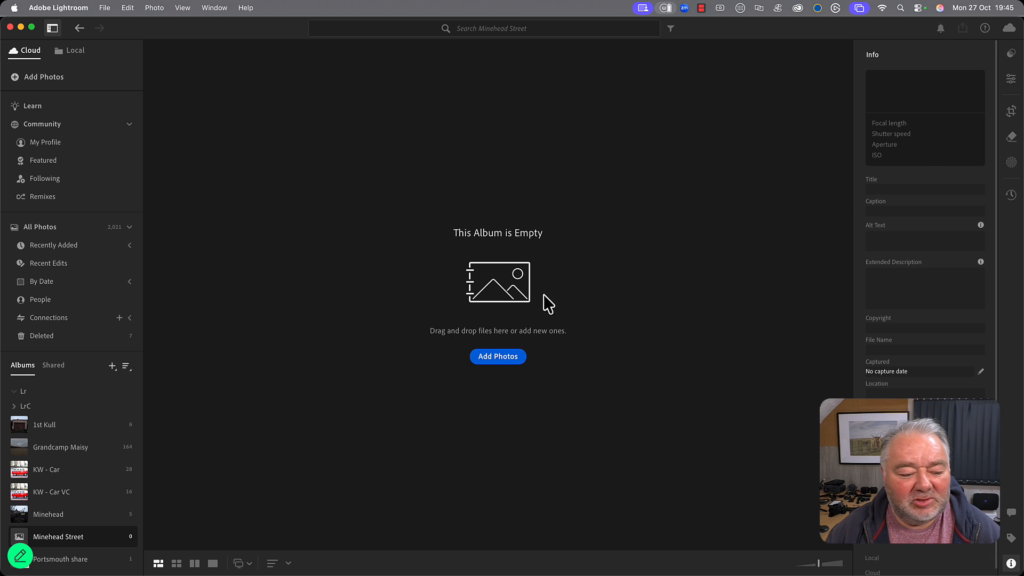
{"action": "left_click", "coordinate": [95, 522]}
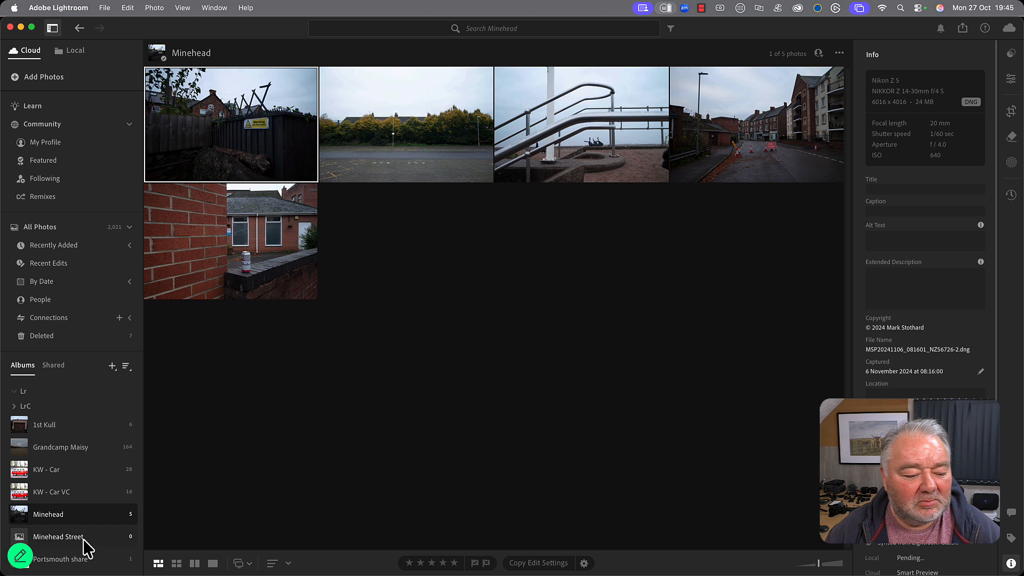
{"action": "left_click", "coordinate": [84, 537]}
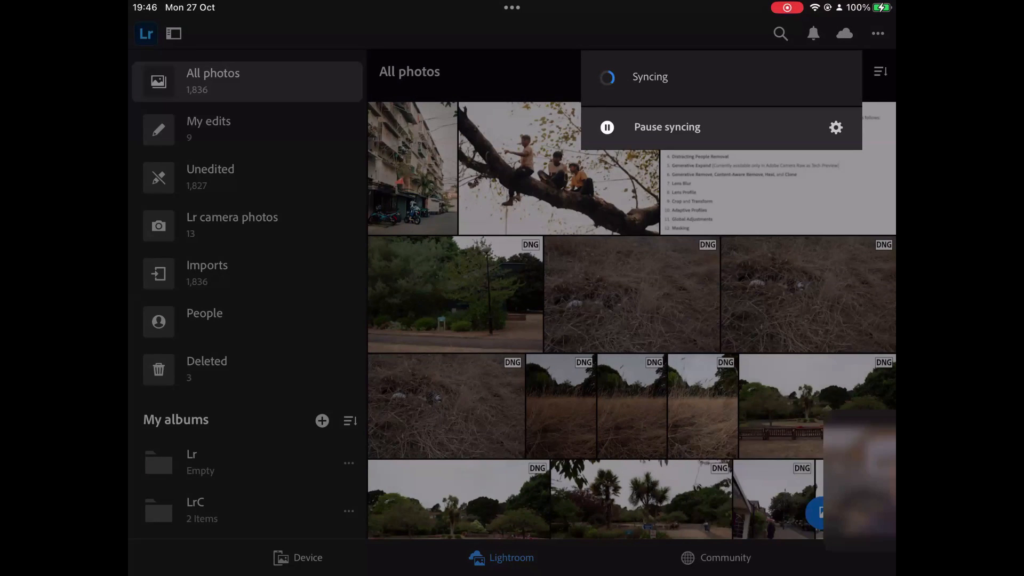
In Lightroom on the tablet, look through All photos and check the cloud syncing status.
{"action": "left_click", "coordinate": [673, 351]}
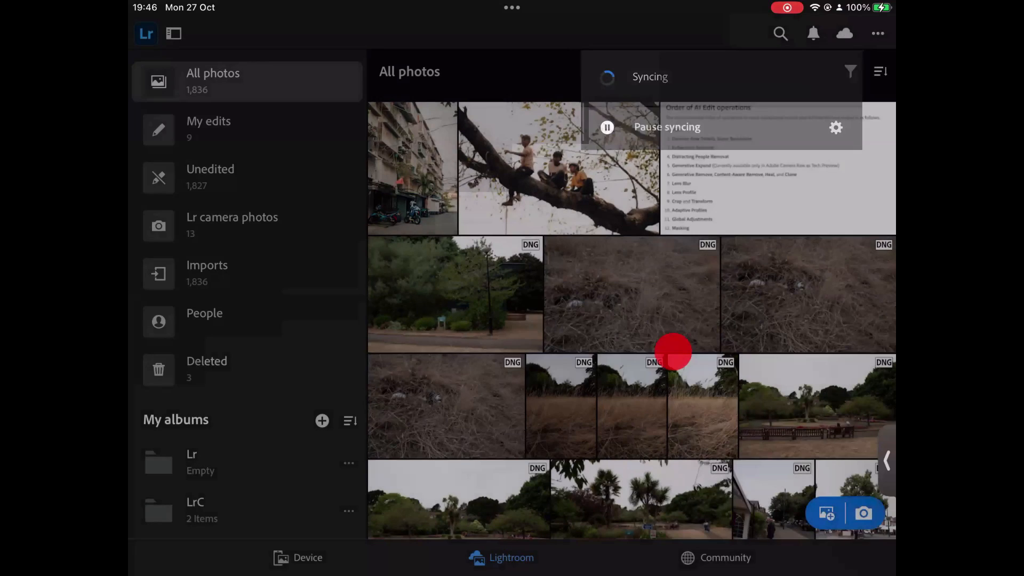
{"action": "scroll", "coordinate": [632, 314], "scroll_direction": "down", "scroll_amount": 5}
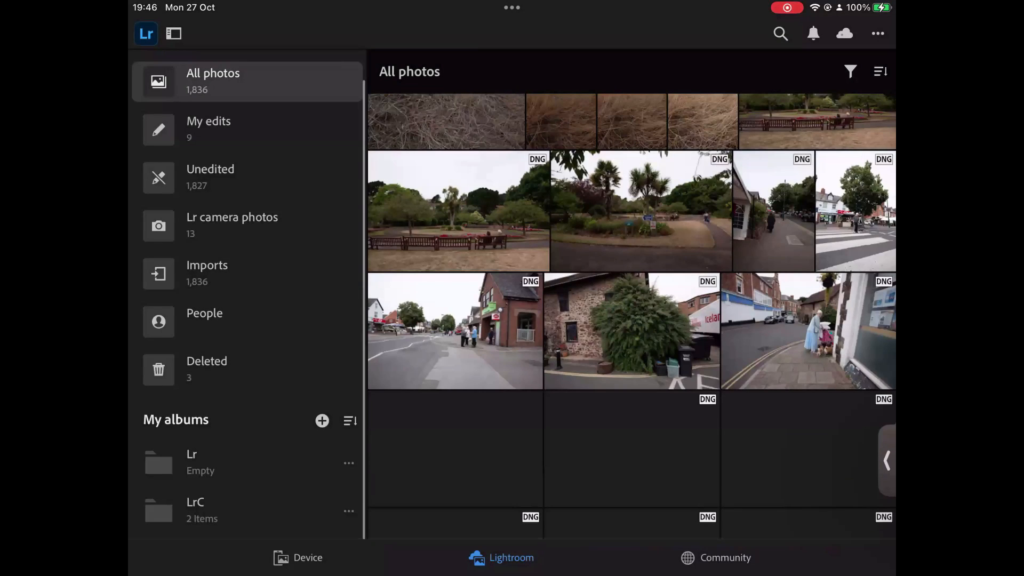
{"action": "scroll", "coordinate": [264, 394], "scroll_direction": "down", "scroll_amount": 2}
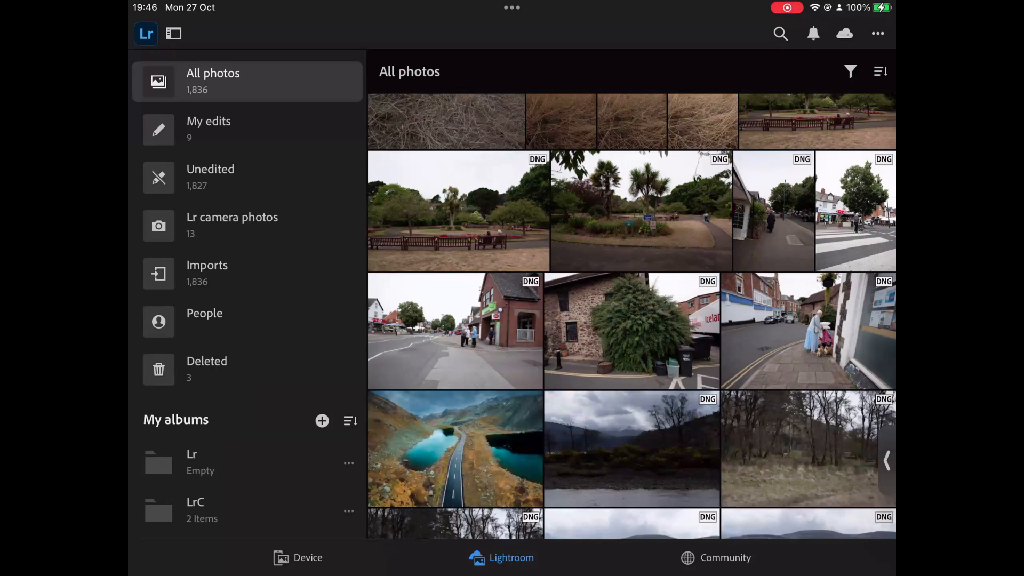
{"action": "left_click", "coordinate": [512, 481]}
{"action": "scroll", "coordinate": [512, 481], "scroll_direction": "down", "scroll_amount": 13}
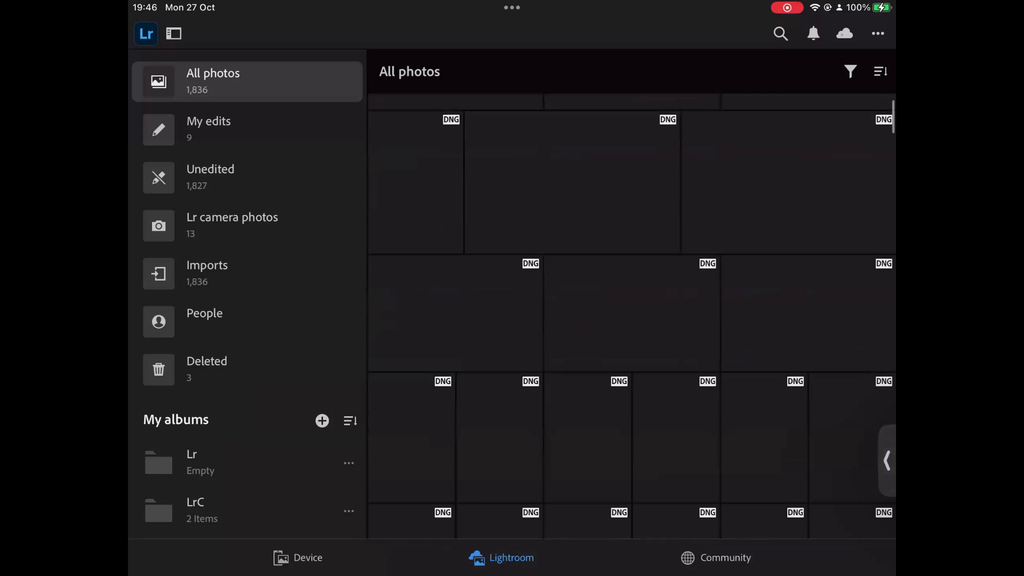
{"action": "scroll", "coordinate": [632, 316], "scroll_direction": "down", "scroll_amount": 7}
{"action": "scroll", "coordinate": [247, 299], "scroll_direction": "down", "scroll_amount": 1}
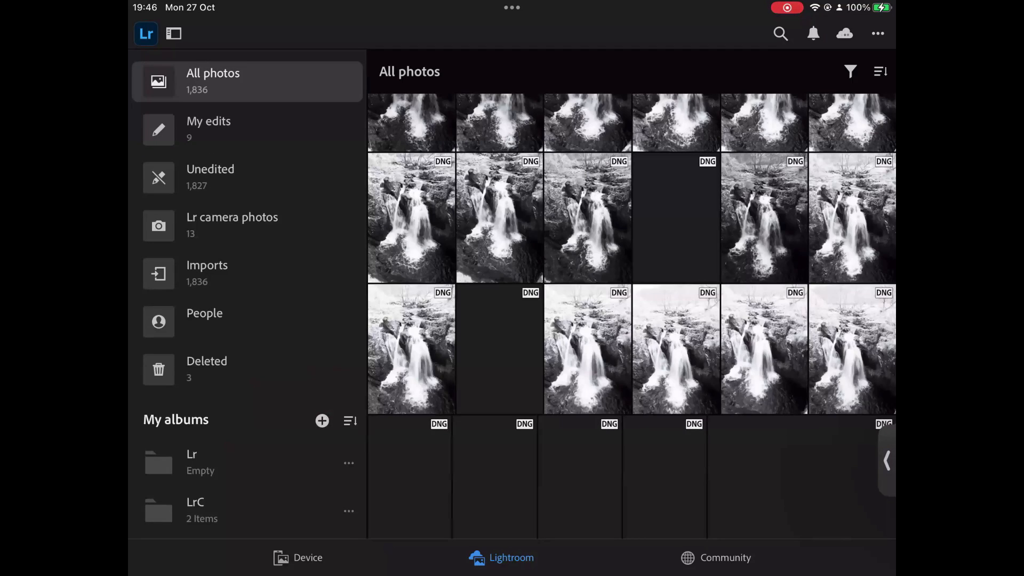
{"action": "scroll", "coordinate": [632, 315], "scroll_direction": "down", "scroll_amount": 9}
{"action": "left_click", "coordinate": [845, 34]}
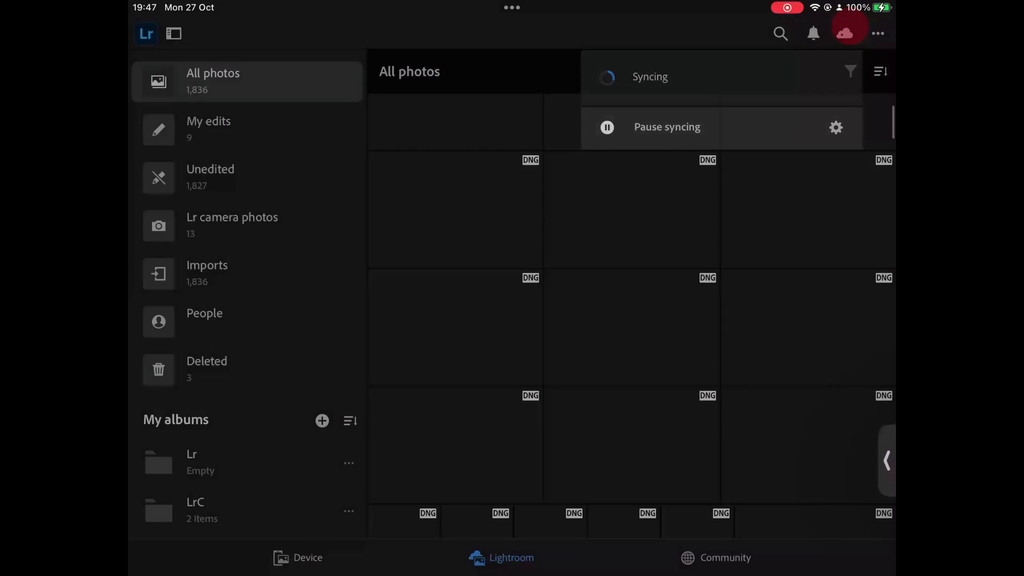
{"action": "left_click", "coordinate": [621, 364]}
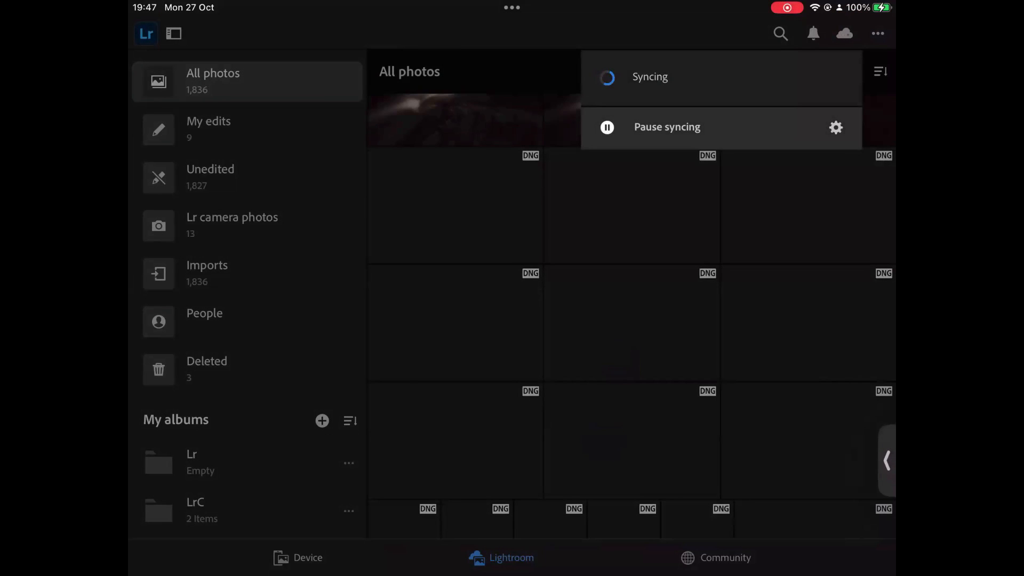
Check the albums inside the TRAINING folder of LrC, then return to the main album list.
{"action": "left_click", "coordinate": [253, 510]}
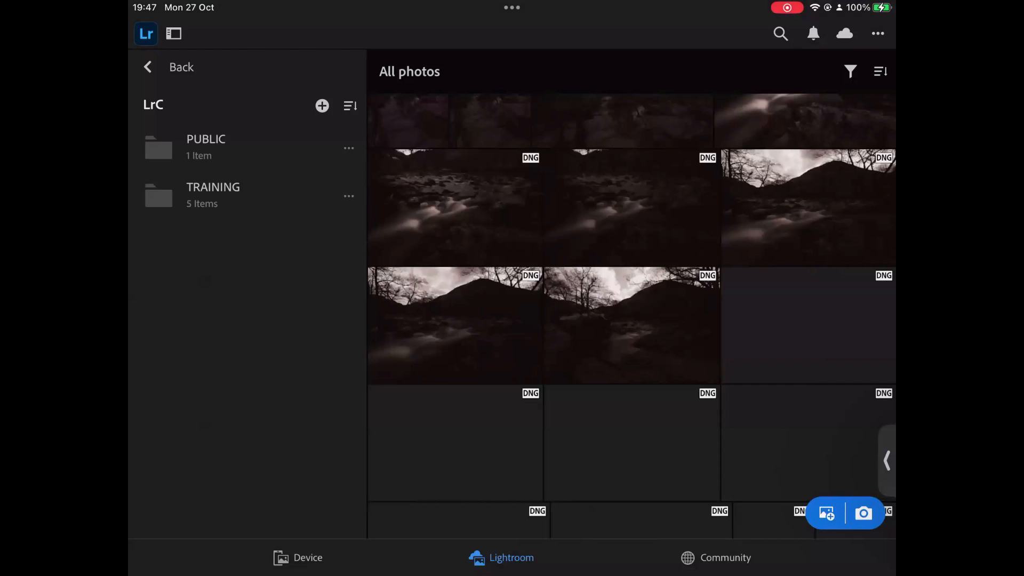
{"action": "left_click", "coordinate": [206, 183]}
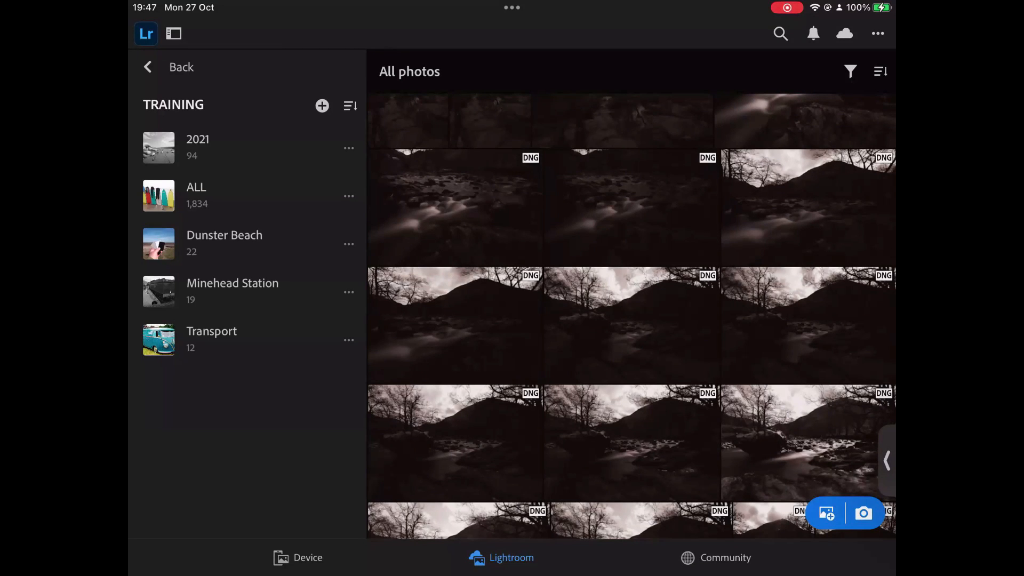
{"action": "left_click", "coordinate": [147, 67]}
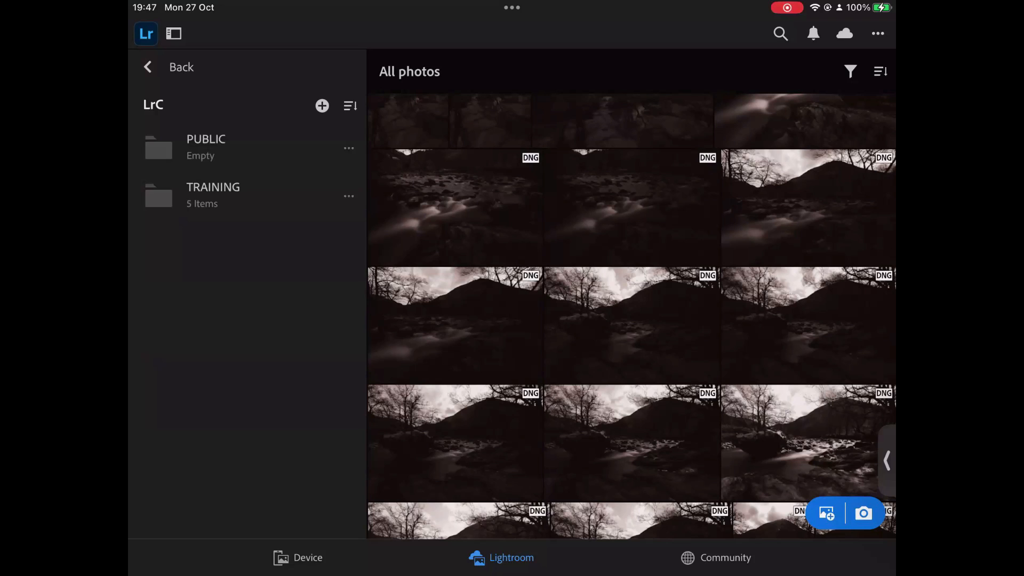
{"action": "left_click", "coordinate": [147, 67]}
Open the Minehead Street album from My albums to view its synced photos.
{"action": "scroll", "coordinate": [247, 293], "scroll_direction": "down", "scroll_amount": 3}
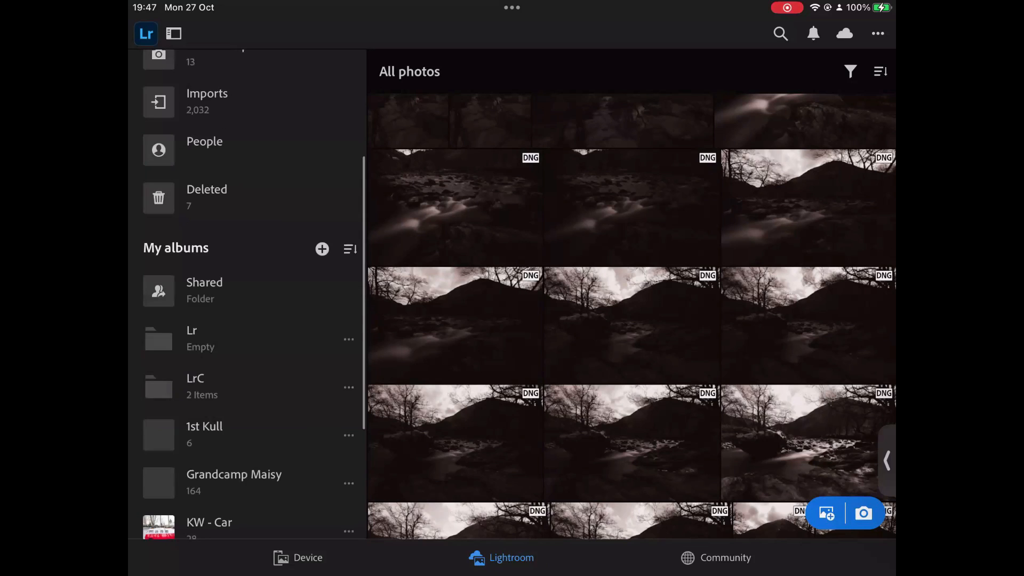
{"action": "scroll", "coordinate": [247, 294], "scroll_direction": "down", "scroll_amount": 3}
{"action": "scroll", "coordinate": [247, 293], "scroll_direction": "down", "scroll_amount": 1}
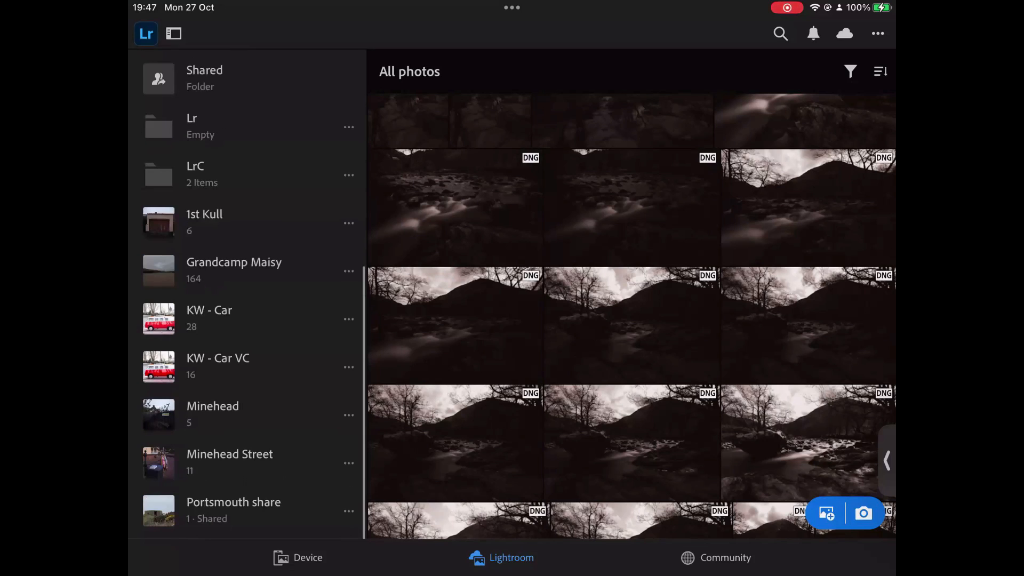
{"action": "left_click", "coordinate": [246, 463]}
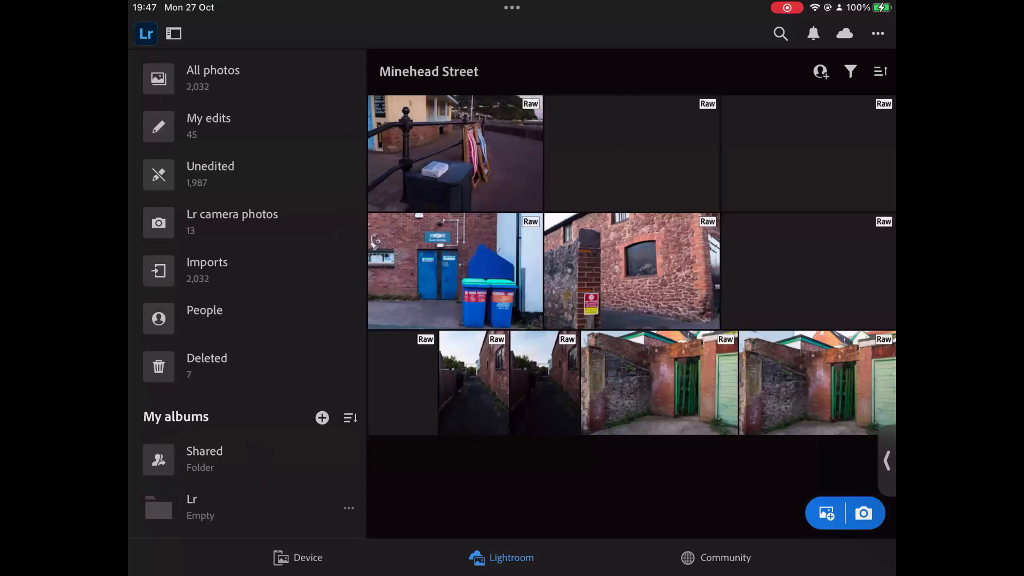
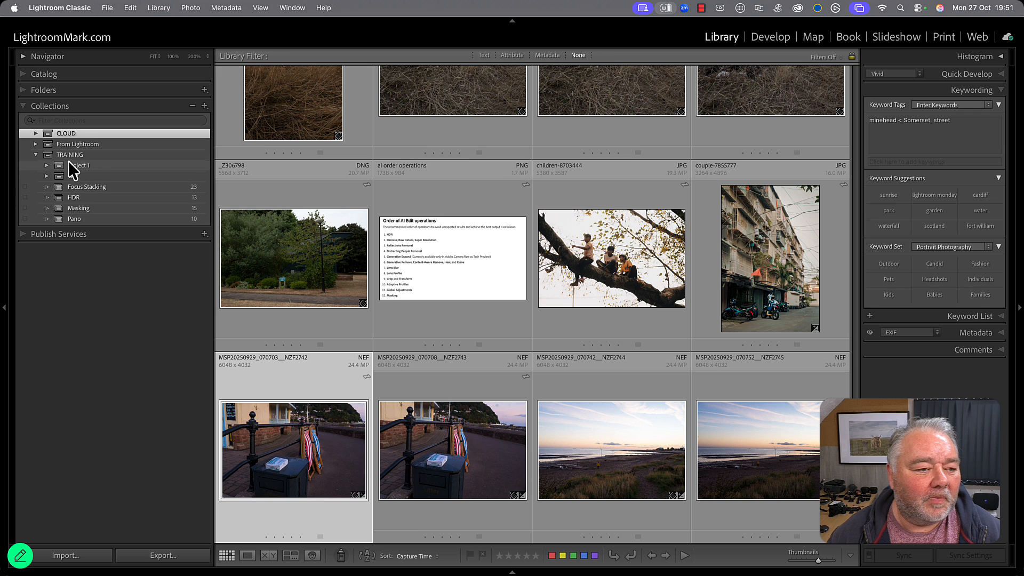
Create a collection set named Search inside the TRAINING collection set.
{"action": "left_click", "coordinate": [86, 155]}
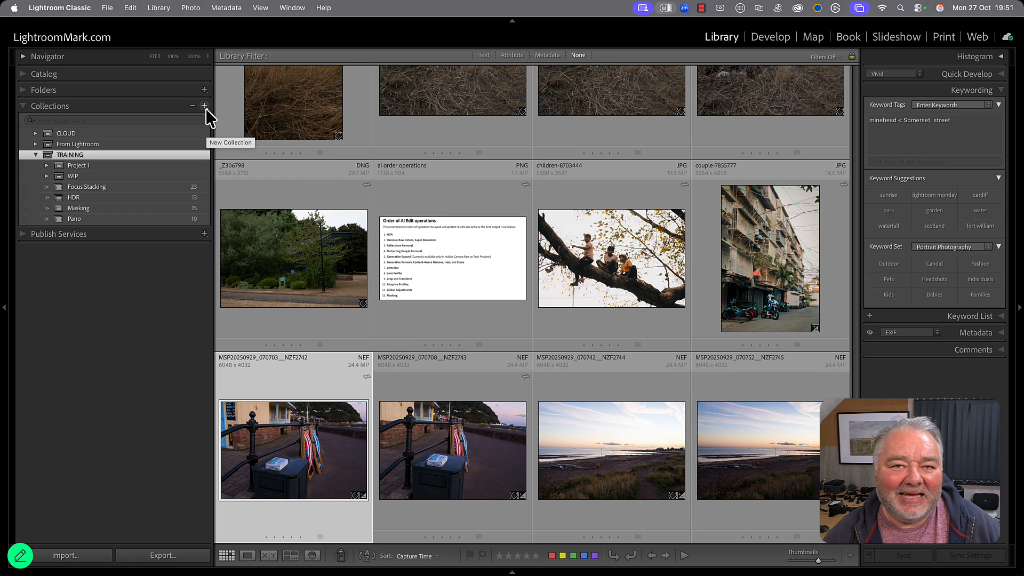
{"action": "left_click", "coordinate": [206, 109]}
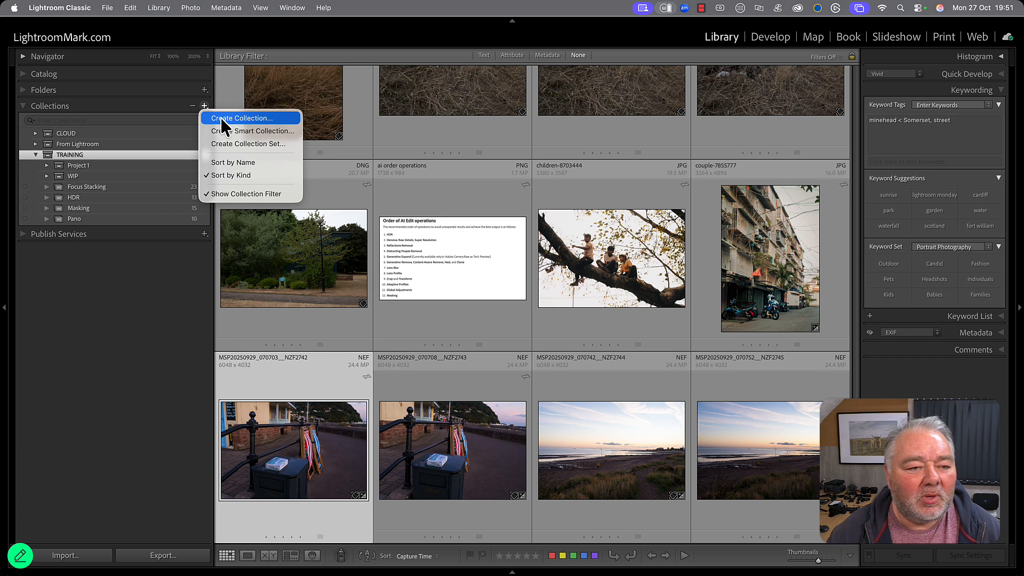
{"action": "left_click", "coordinate": [262, 145]}
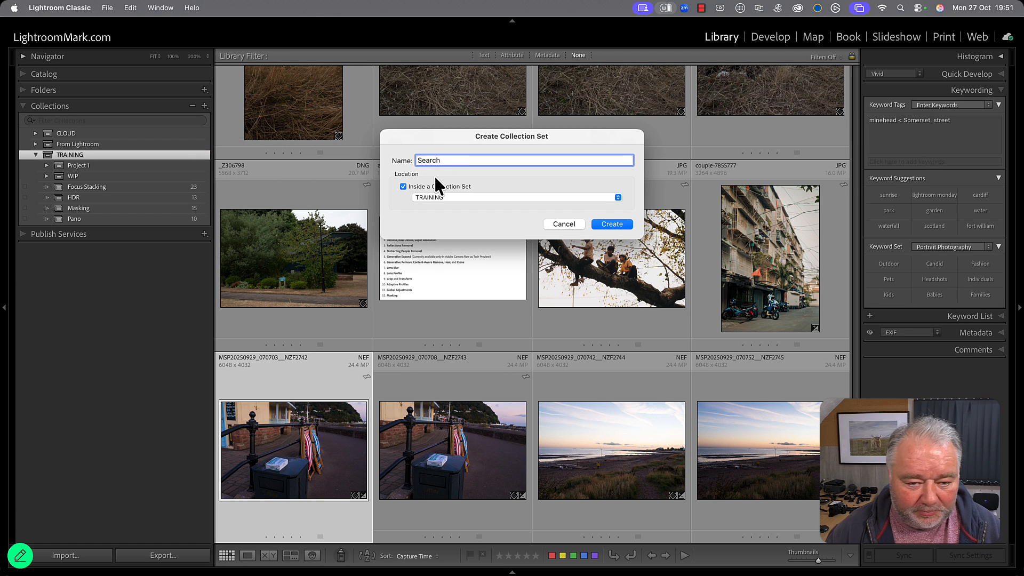
{"action": "key", "text": "Return"}
Start a new smart collection inside the Search set and name it KW - Are Nil.
{"action": "left_click", "coordinate": [128, 178]}
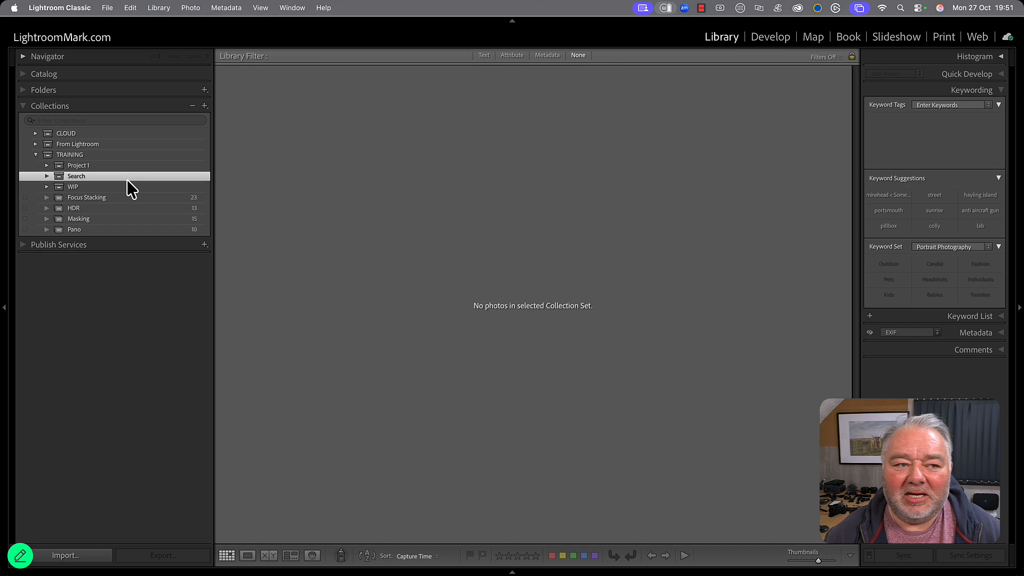
{"action": "left_click", "coordinate": [205, 107]}
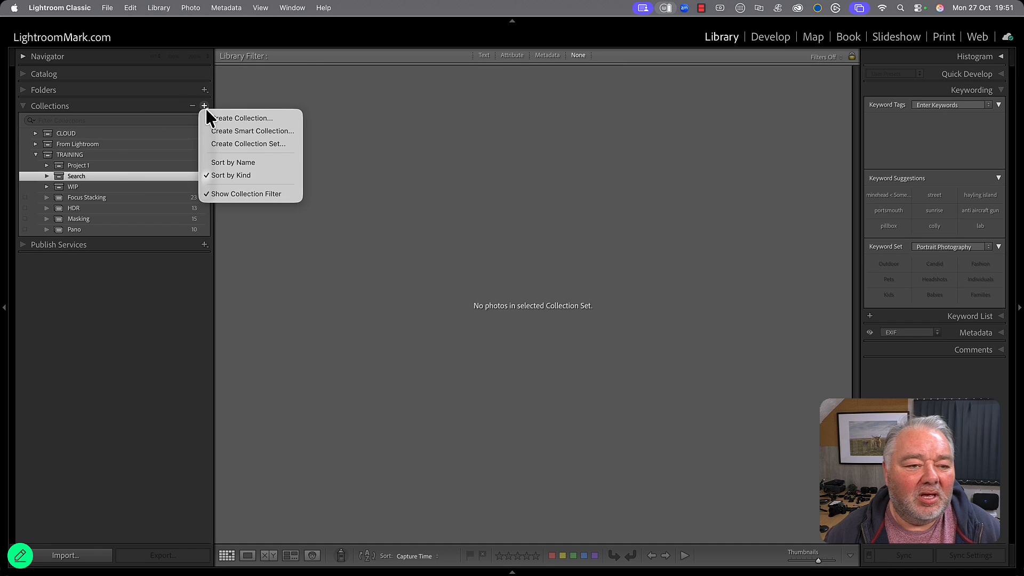
{"action": "left_click", "coordinate": [263, 131]}
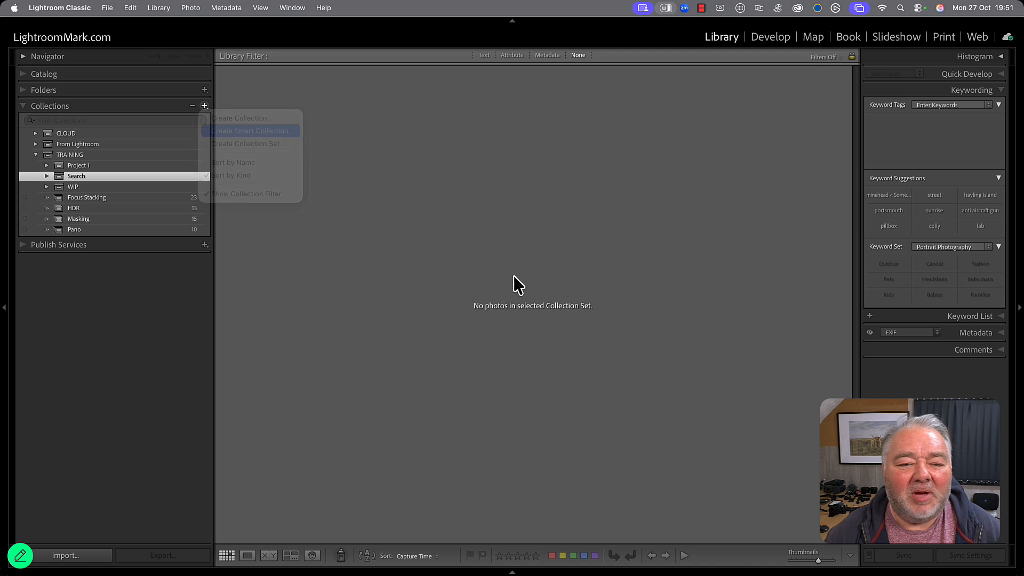
{"action": "type", "text": "K"}
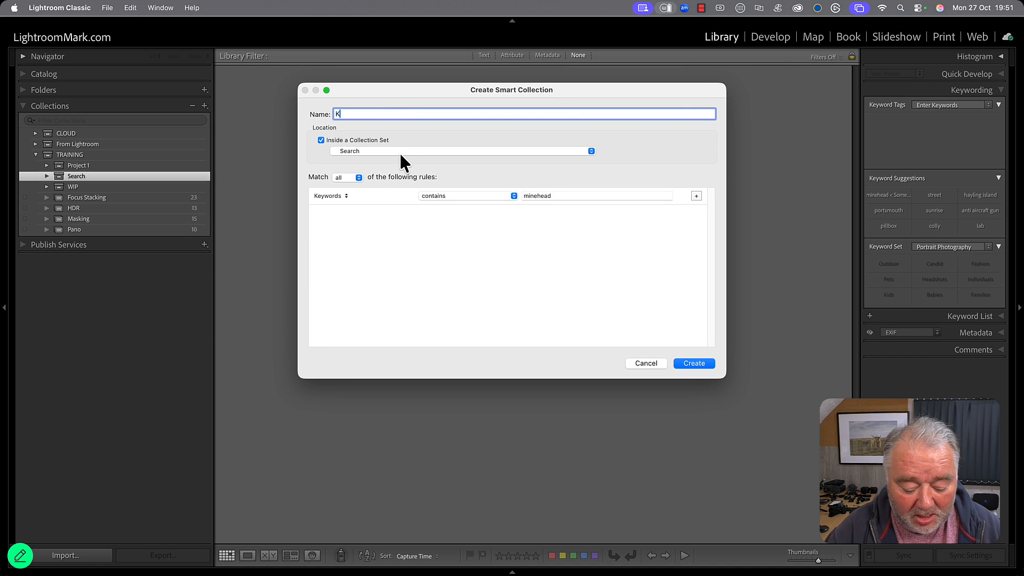
{"action": "type", "text": "W -"}
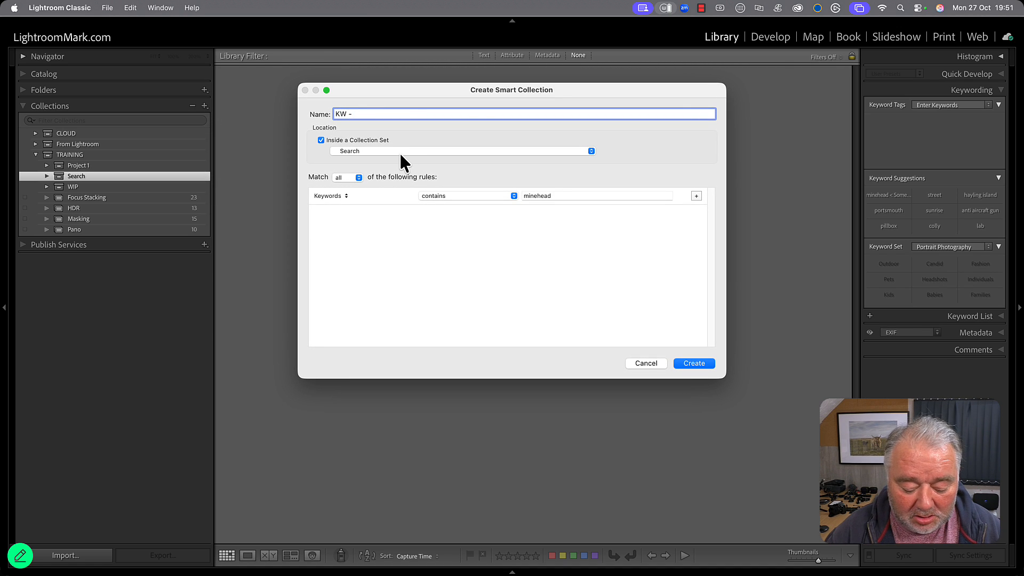
{"action": "type", "text": " Are Nil"}
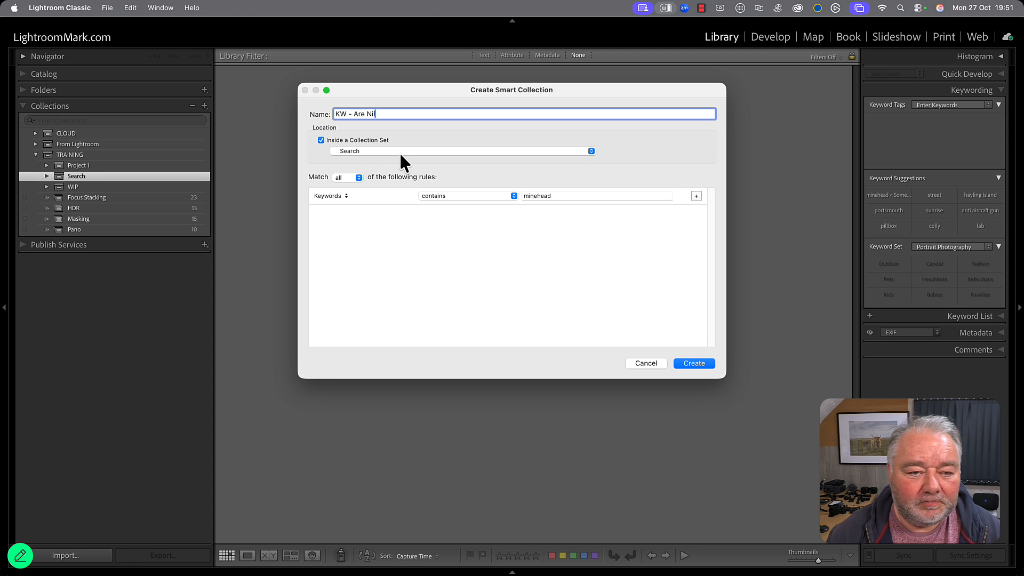
Set the smart collection's rule to Keywords are empty, clear the leftover search text, and create the collection.
{"action": "left_click", "coordinate": [463, 197]}
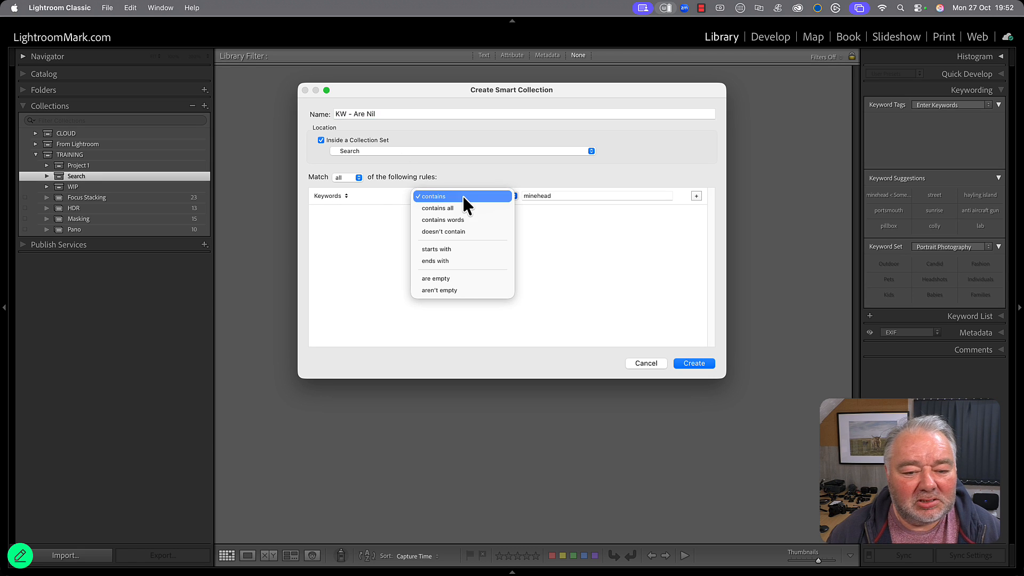
{"action": "left_click", "coordinate": [480, 276]}
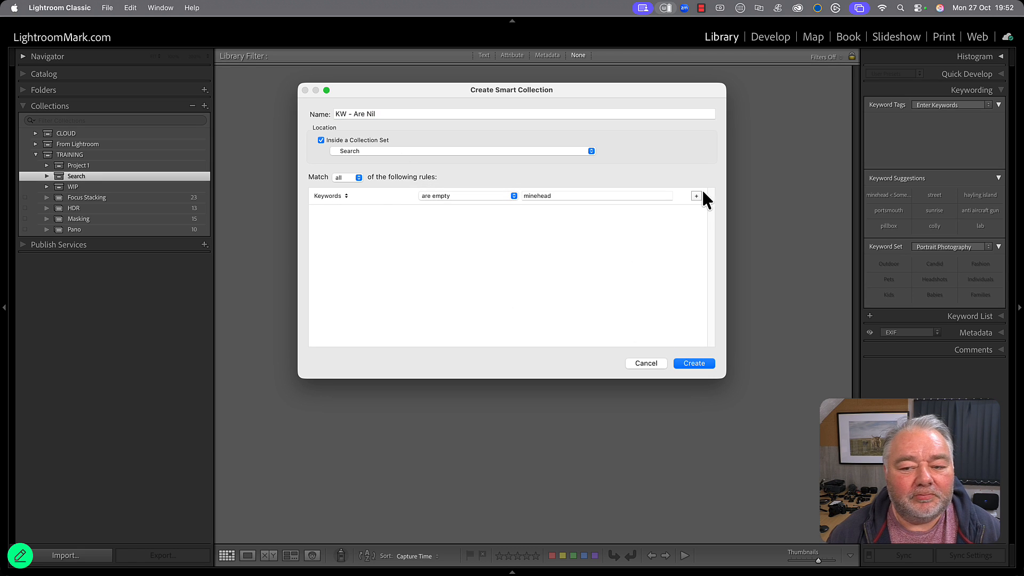
{"action": "double_click", "coordinate": [655, 198]}
{"action": "key", "text": "BackSpace"}
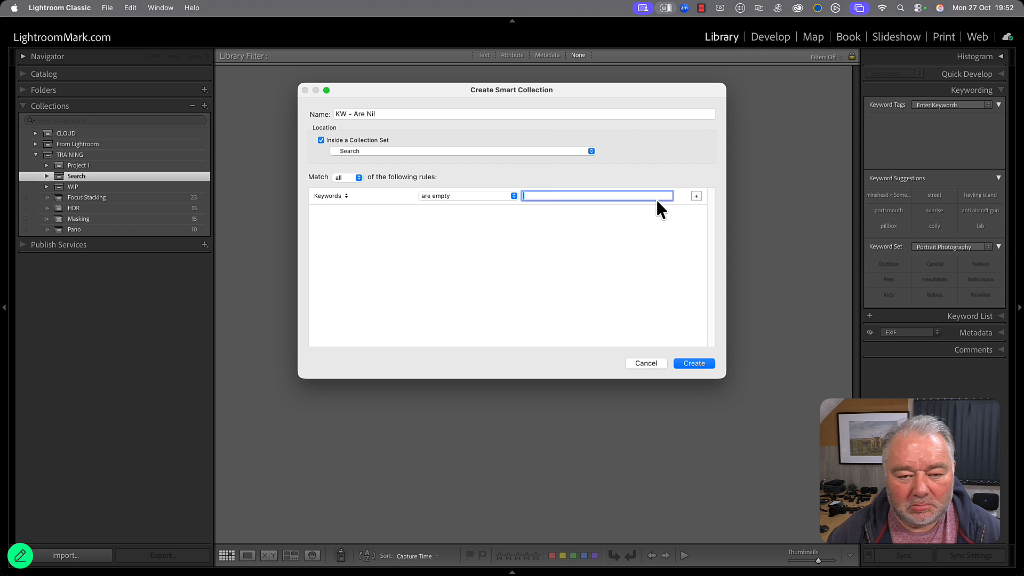
{"action": "left_click", "coordinate": [578, 287]}
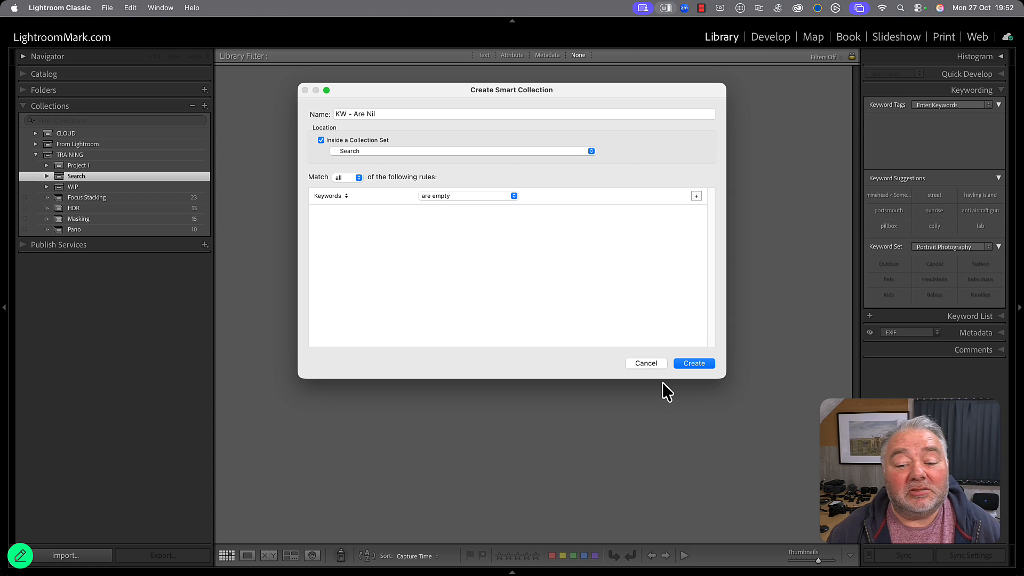
{"action": "left_click", "coordinate": [686, 366]}
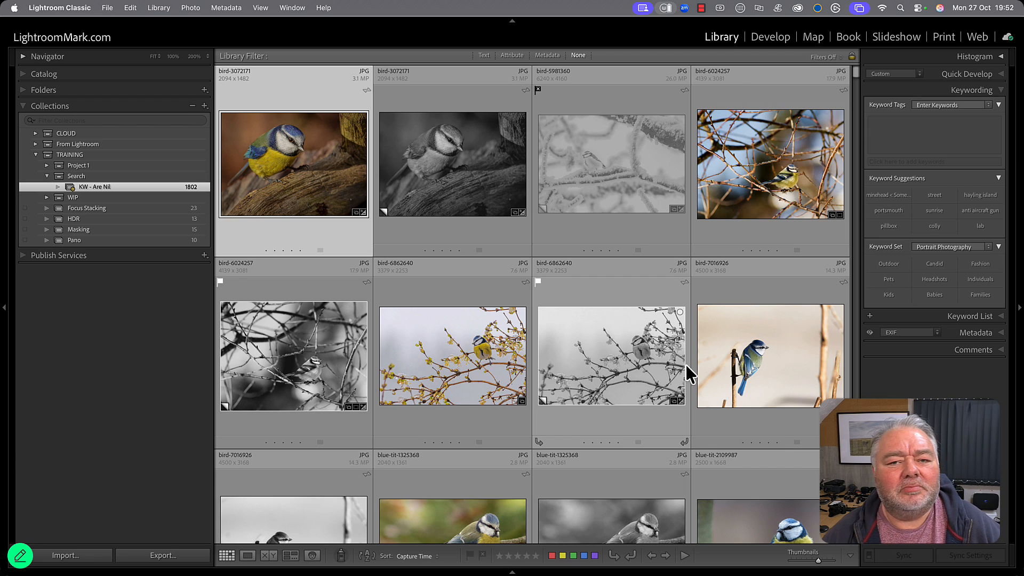
Filter the KW - Are Nil photos by metadata date to Sunday 28 December 2008.
{"action": "left_click", "coordinate": [547, 57]}
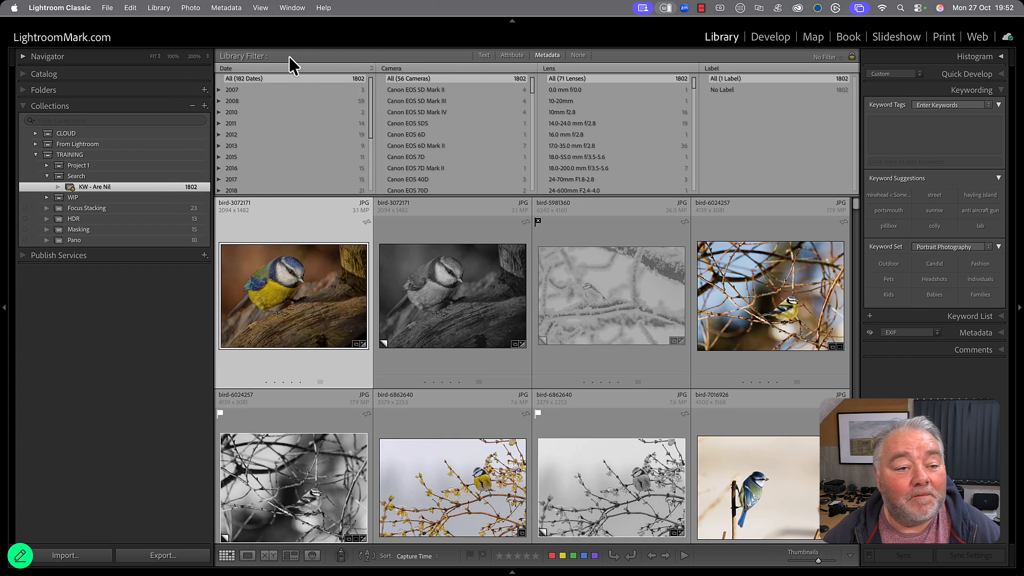
{"action": "left_click", "coordinate": [219, 101]}
{"action": "left_click", "coordinate": [255, 114]}
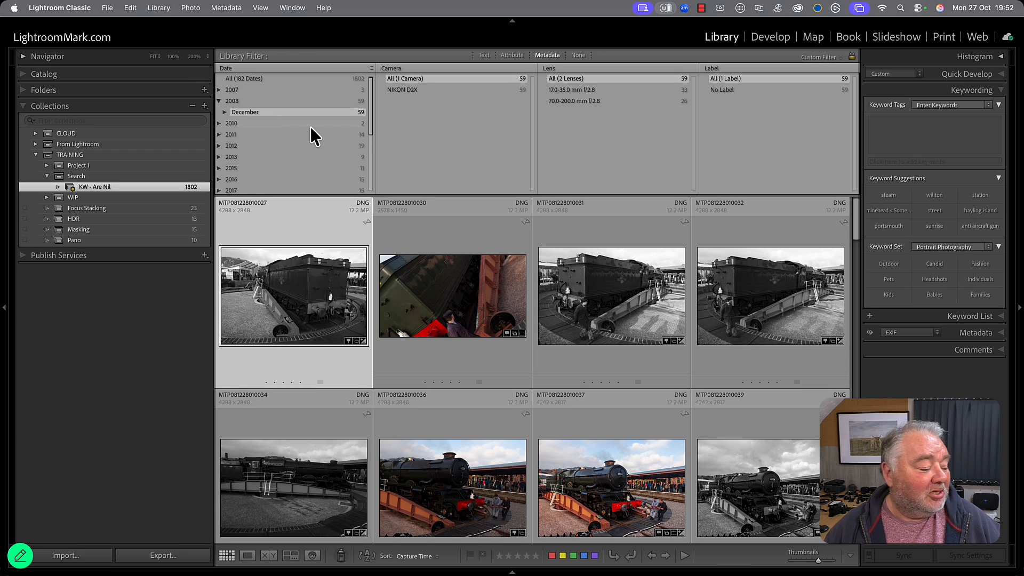
{"action": "left_click", "coordinate": [226, 113]}
{"action": "left_click", "coordinate": [271, 127]}
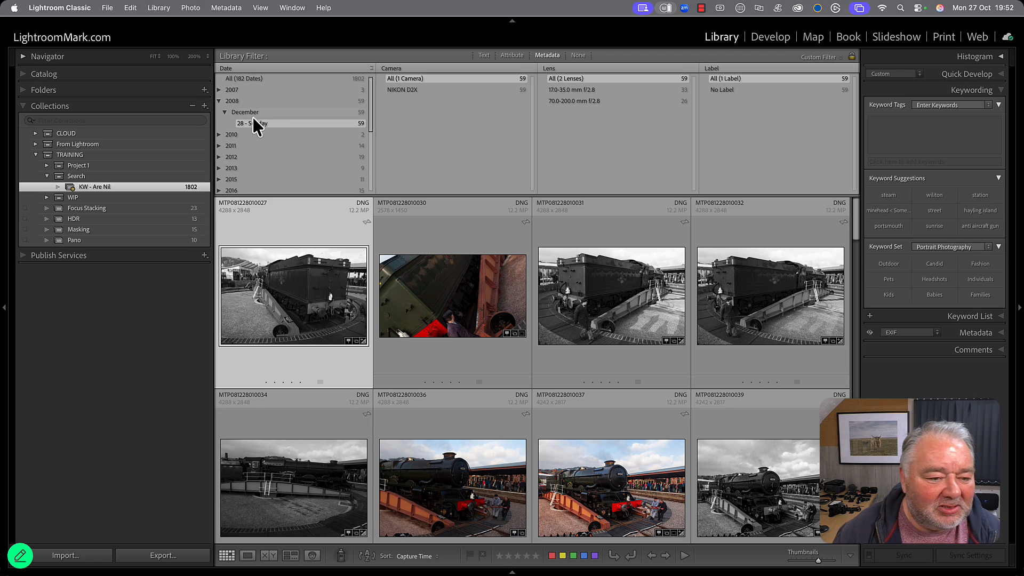
Look through the filtered steam train photos and select all of them.
{"action": "scroll", "coordinate": [307, 291], "scroll_direction": "down", "scroll_amount": 10}
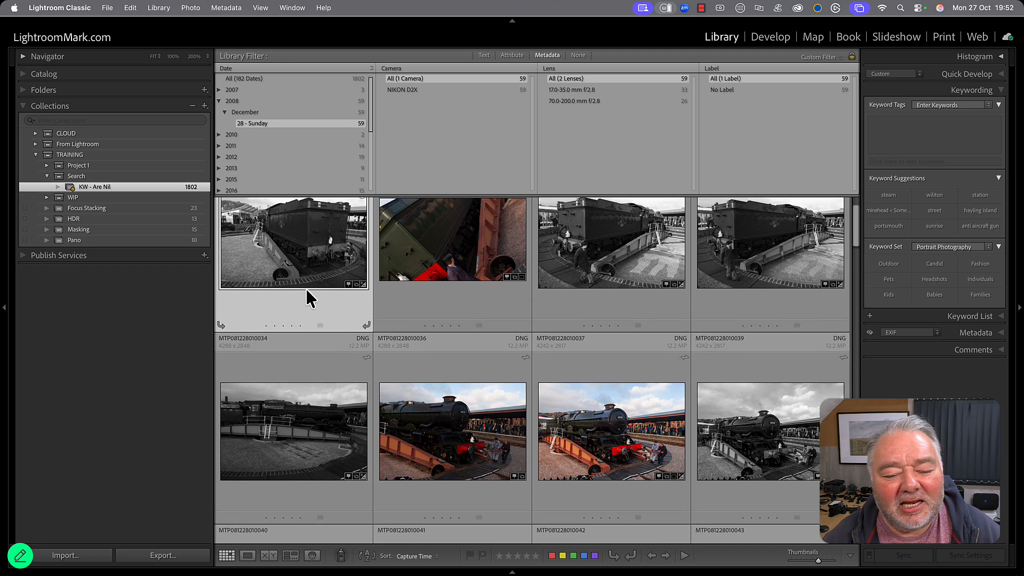
{"action": "scroll", "coordinate": [309, 296], "scroll_direction": "down", "scroll_amount": 12}
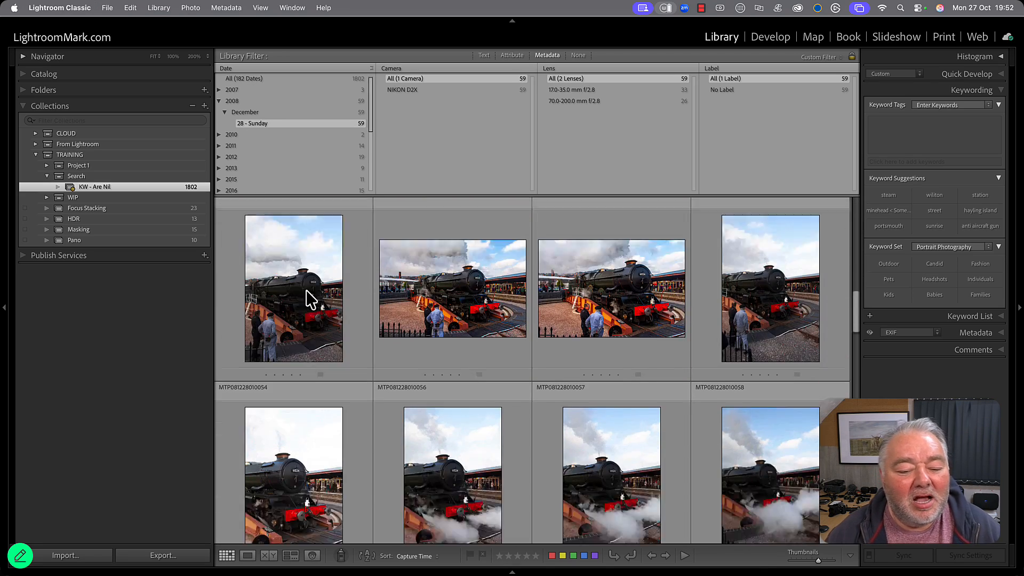
{"action": "scroll", "coordinate": [306, 293], "scroll_direction": "down", "scroll_amount": 10}
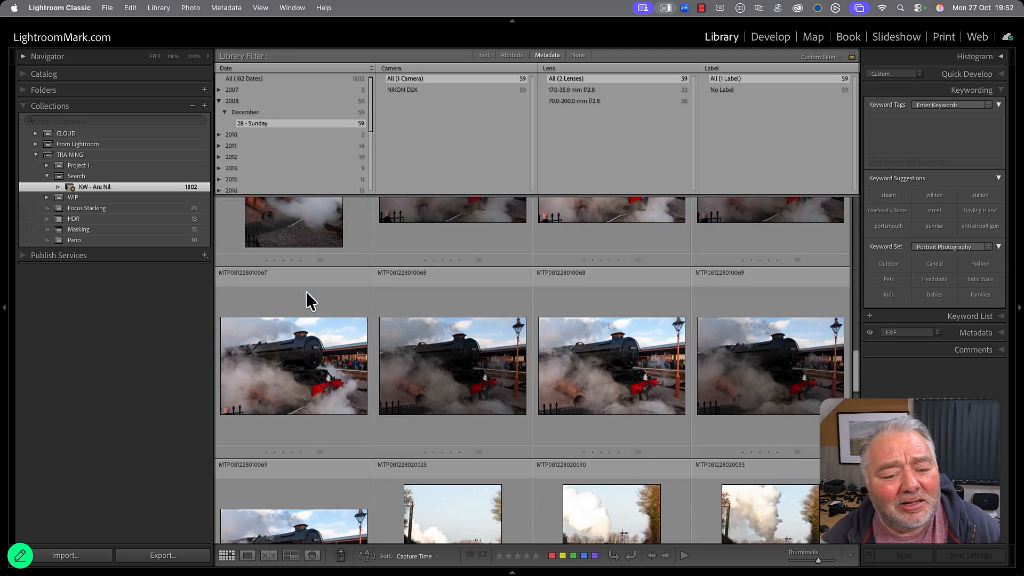
{"action": "left_click", "coordinate": [306, 292]}
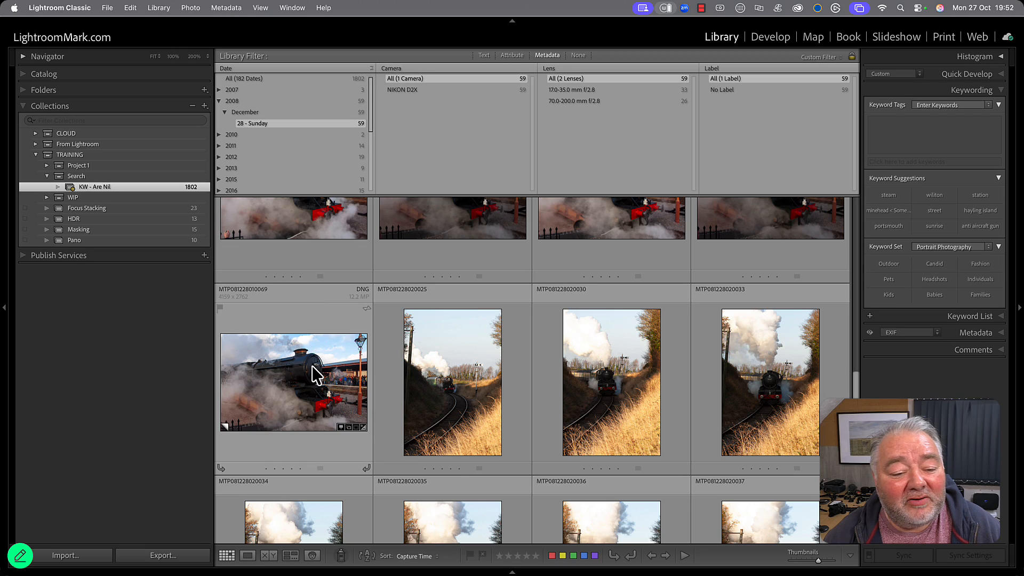
{"action": "key", "text": "super+a"}
{"action": "scroll", "coordinate": [324, 361], "scroll_direction": "up", "scroll_amount": 4}
{"action": "scroll", "coordinate": [324, 361], "scroll_direction": "up", "scroll_amount": 10}
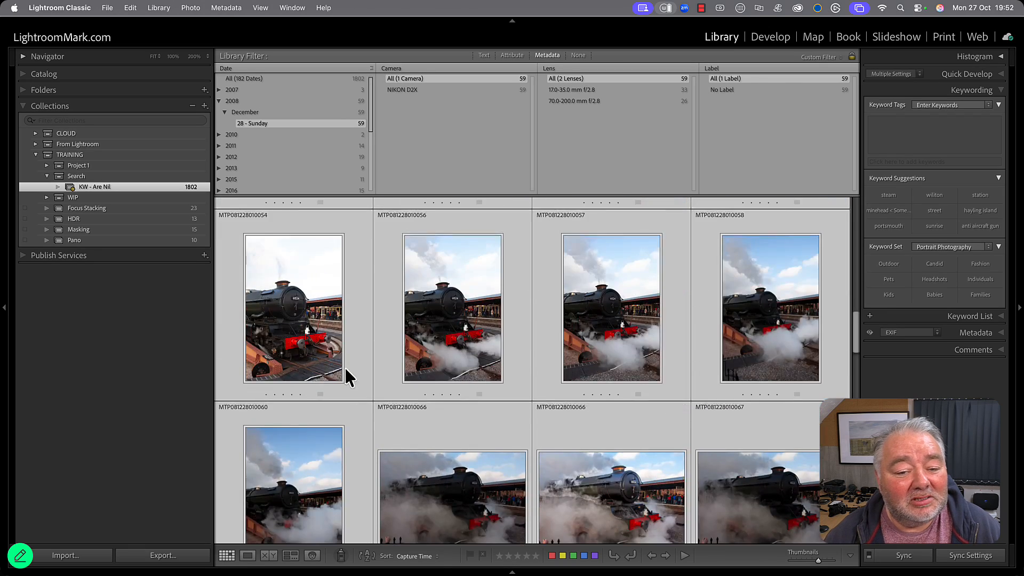
{"action": "scroll", "coordinate": [368, 374], "scroll_direction": "up", "scroll_amount": 2}
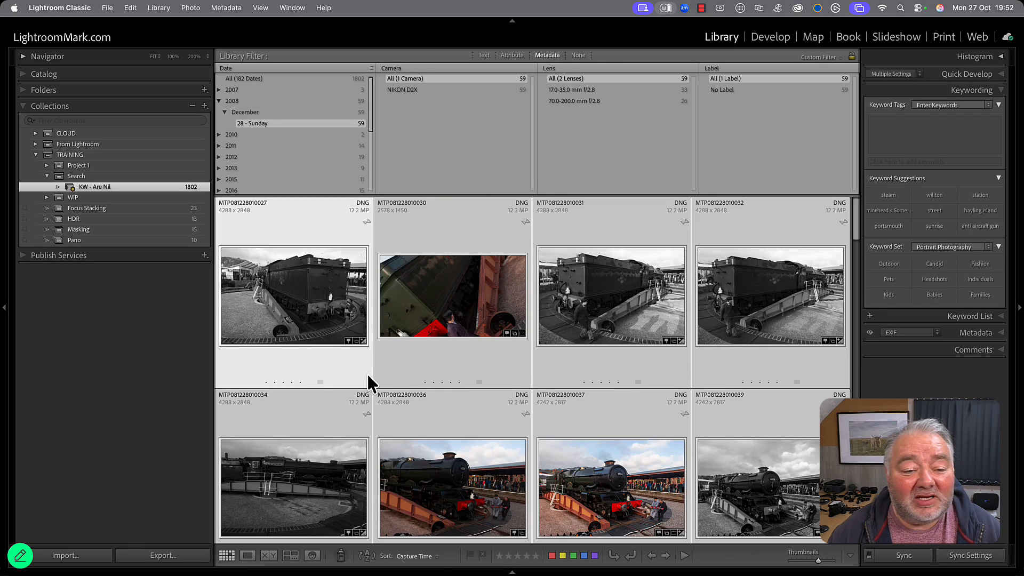
Try to tag the selected photos with the keyword minehead < Somerset, and open and cancel the KW - Are Nil rule editor.
{"action": "left_click", "coordinate": [913, 132]}
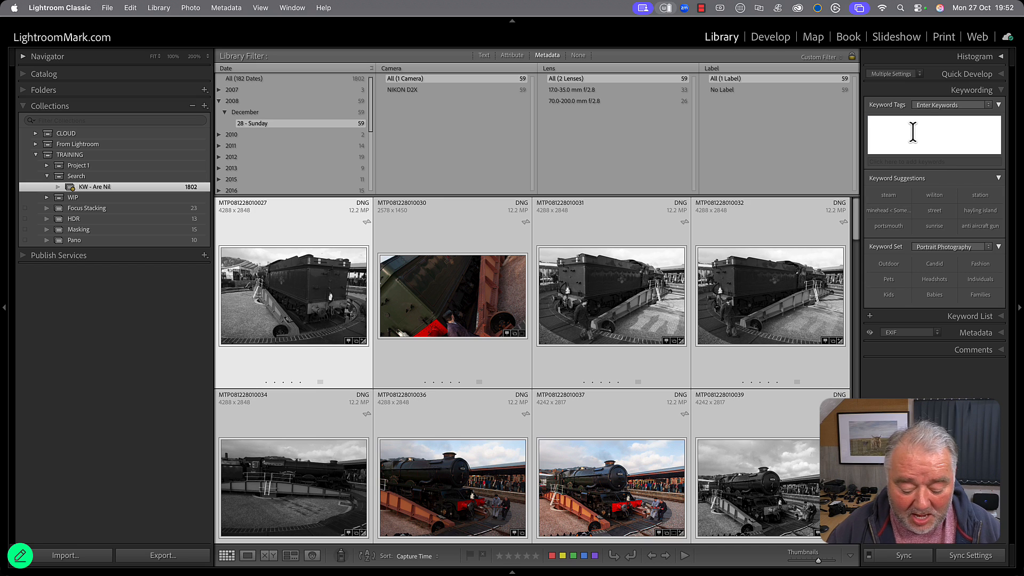
{"action": "type", "text": "mine"}
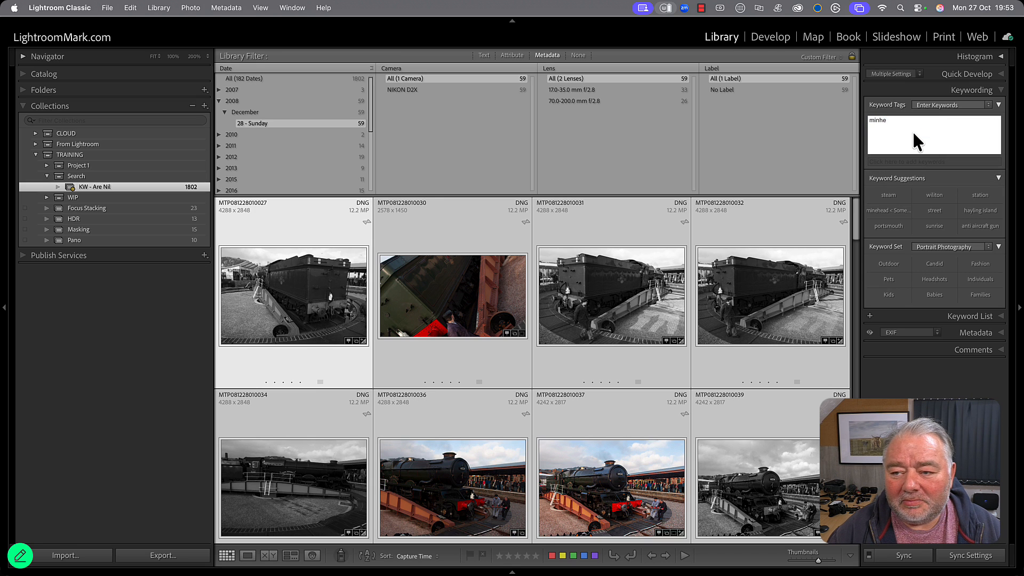
{"action": "type", "text": "hea"}
{"action": "key", "text": "BackSpace"}
{"action": "key", "text": "BackSpace"}
{"action": "key", "text": "BackSpace"}
{"action": "type", "text": "ehead < Somerset"}
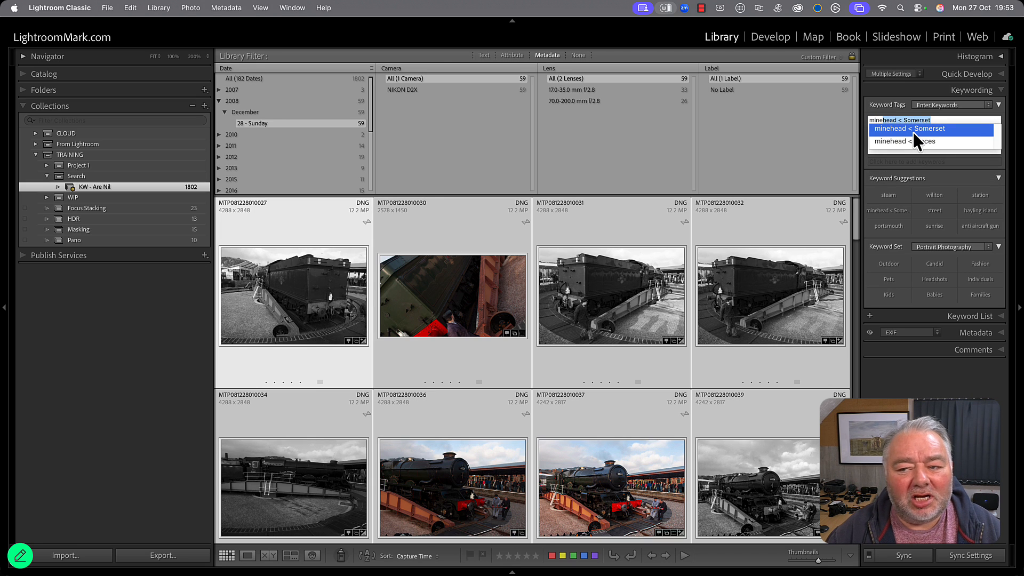
{"action": "left_click", "coordinate": [913, 132]}
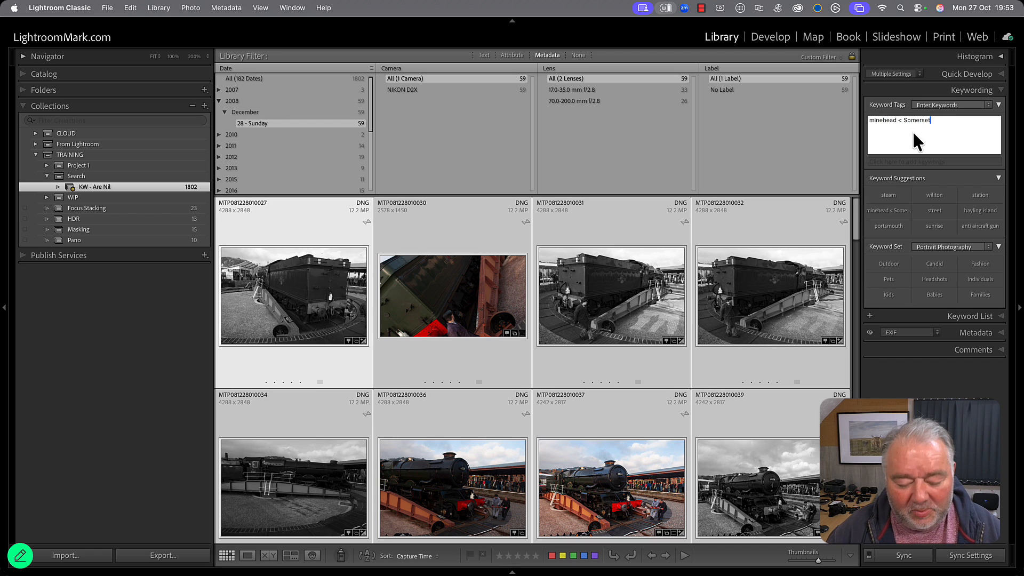
{"action": "type", "text": ","}
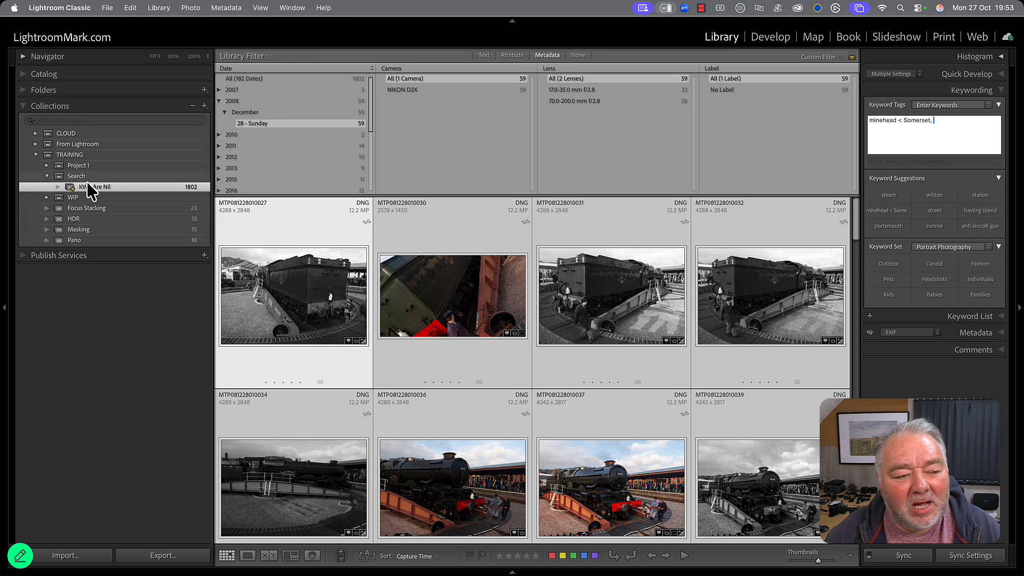
{"action": "double_click", "coordinate": [104, 189]}
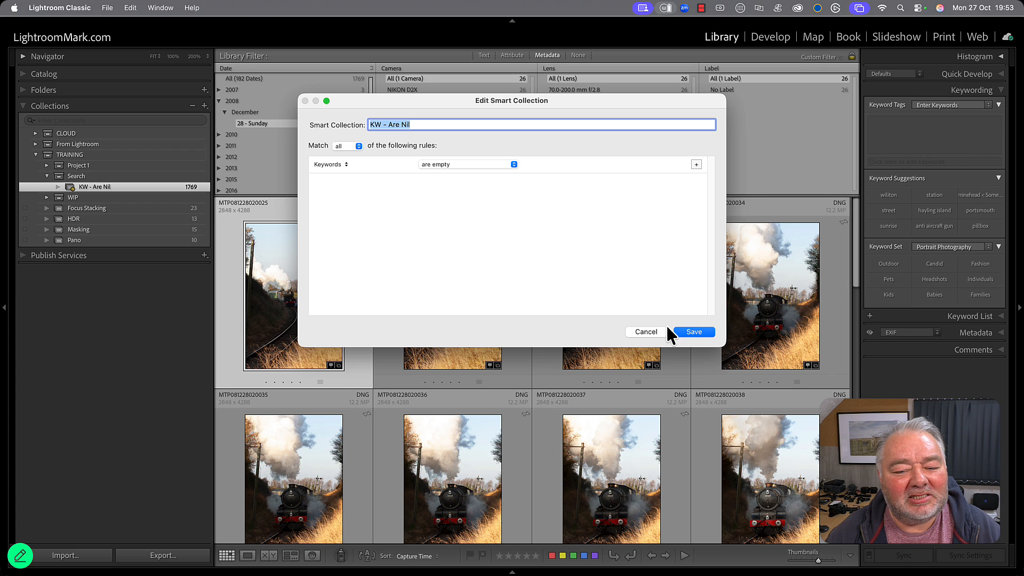
{"action": "left_click", "coordinate": [646, 331]}
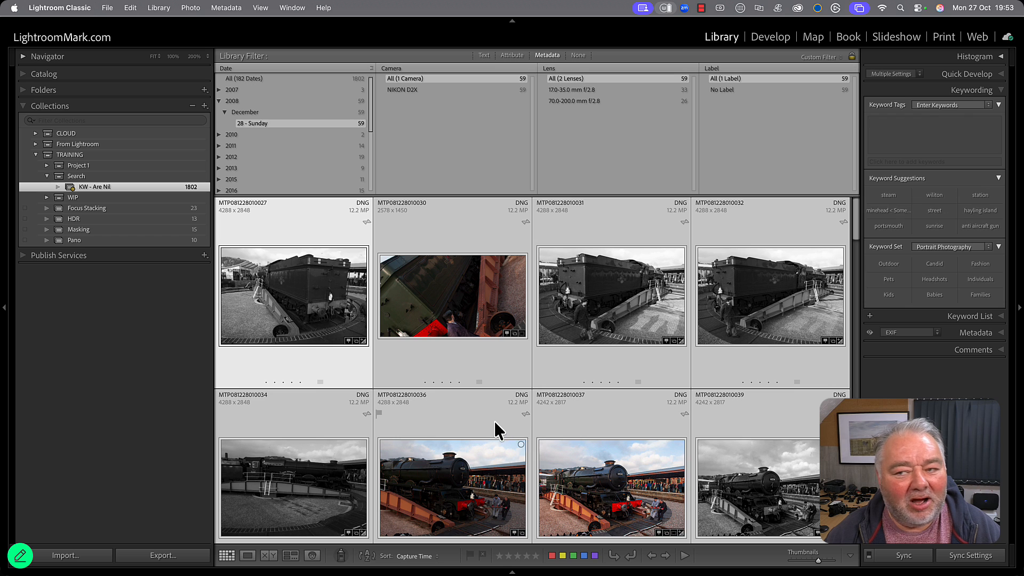
Tag the selected steam train and turntable photos with the keywords minehead < Somerset, steam, turntable and wsr.
{"action": "left_click", "coordinate": [908, 128]}
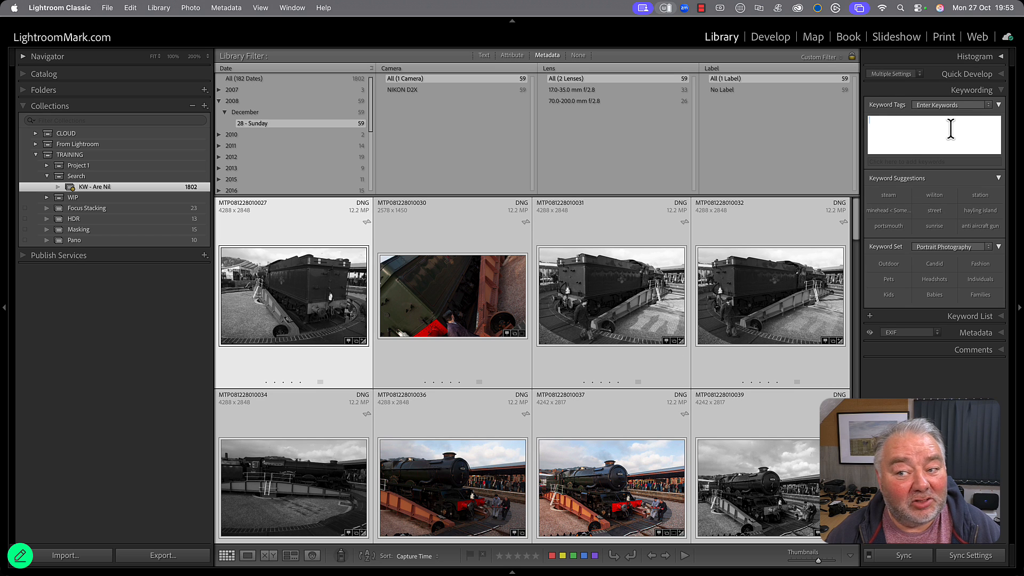
{"action": "type", "text": "minehead < Somerset"}
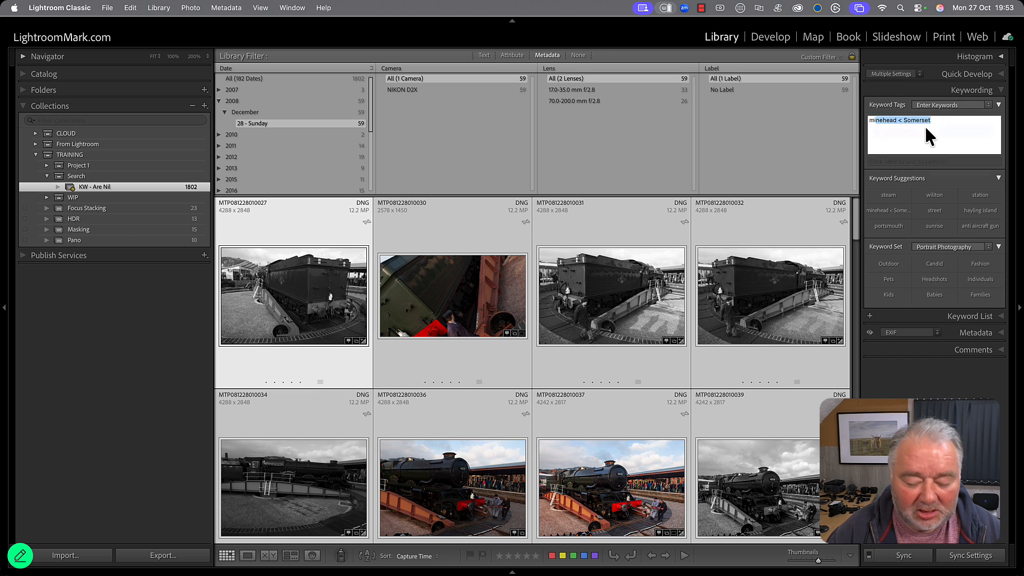
{"action": "left_click", "coordinate": [927, 131]}
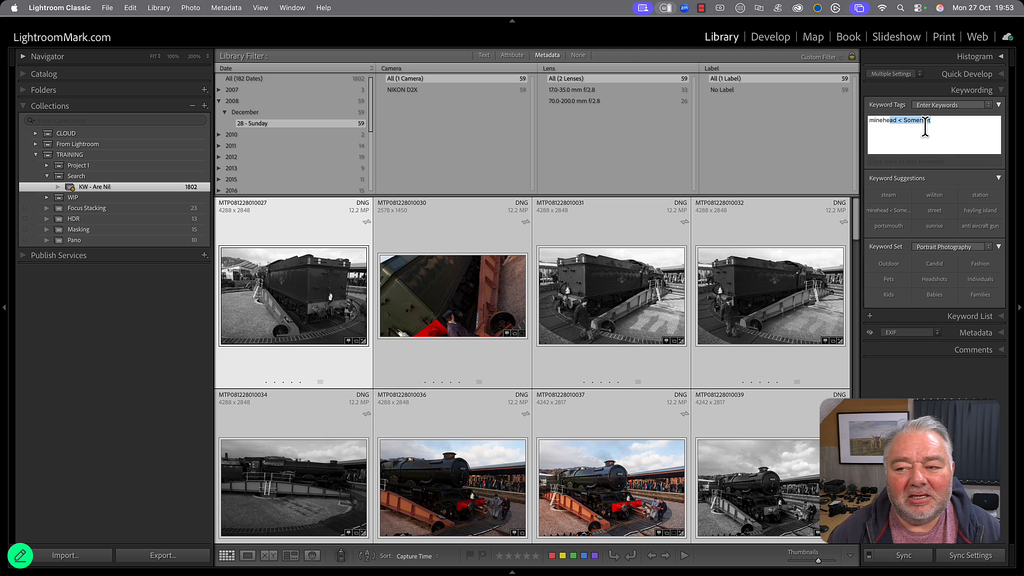
{"action": "type", "text": ","}
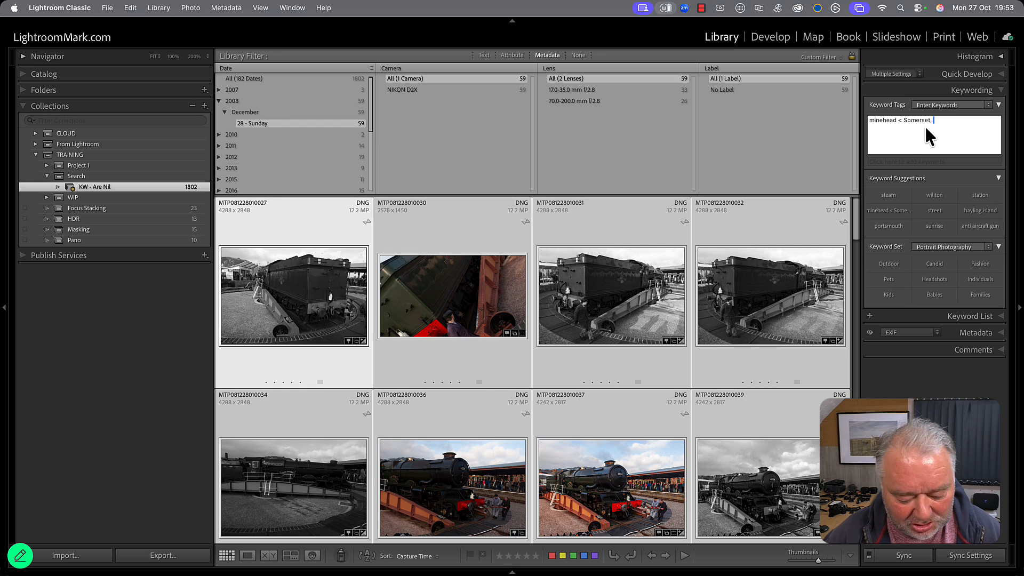
{"action": "type", "text": "steam,"}
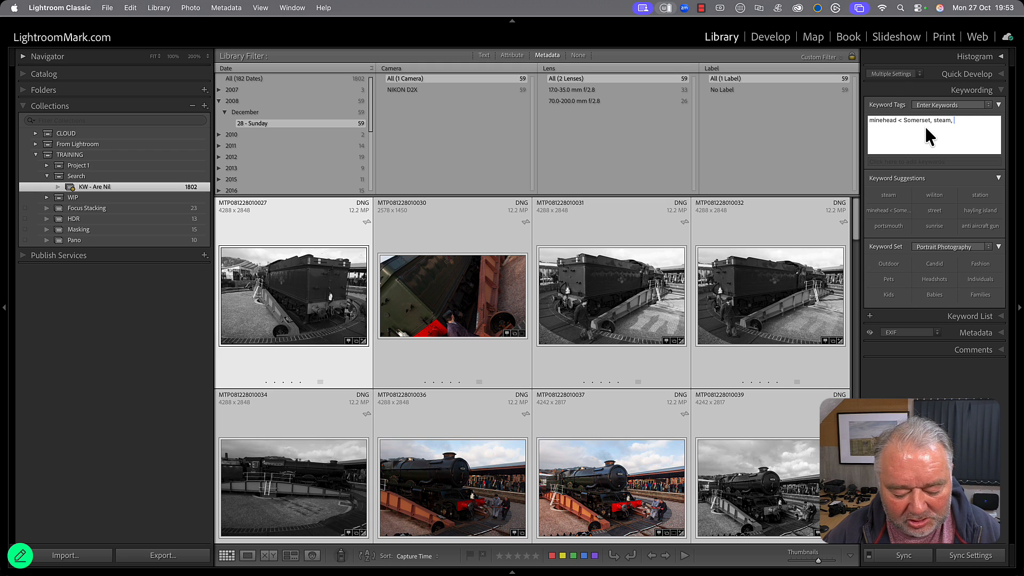
{"action": "type", "text": " turntable,m"}
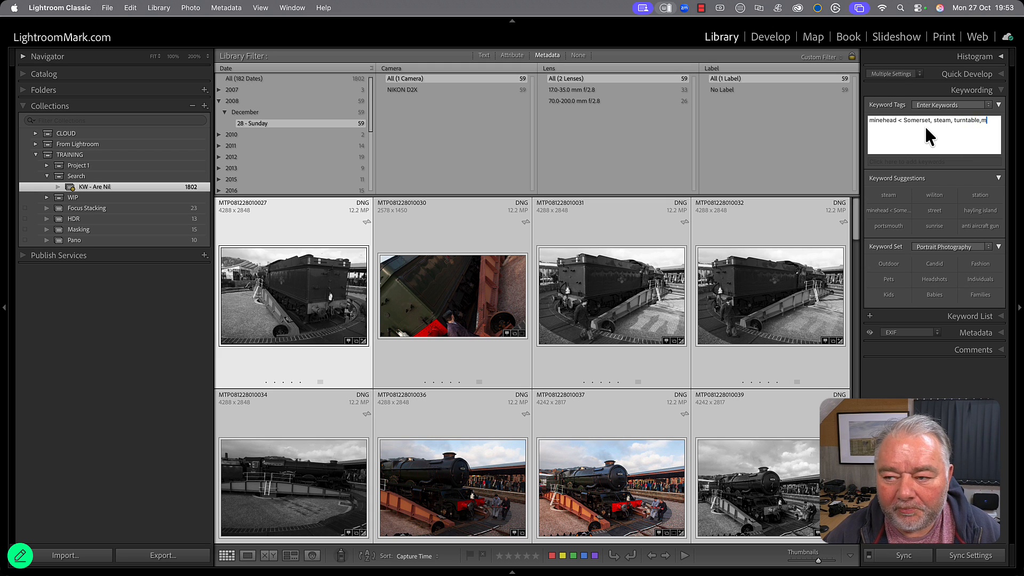
{"action": "key", "text": "BackSpace"}
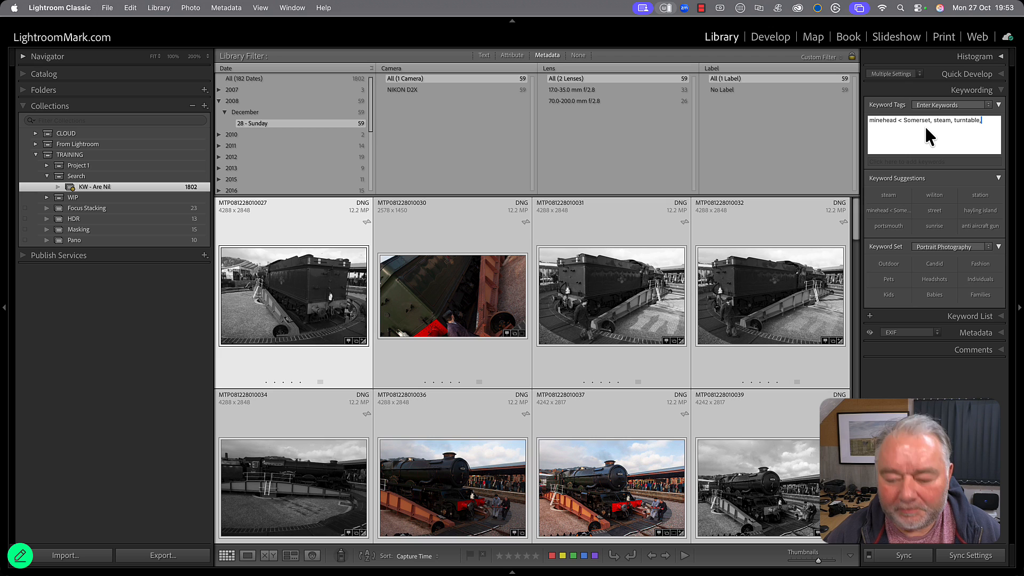
{"action": "type", "text": "w"}
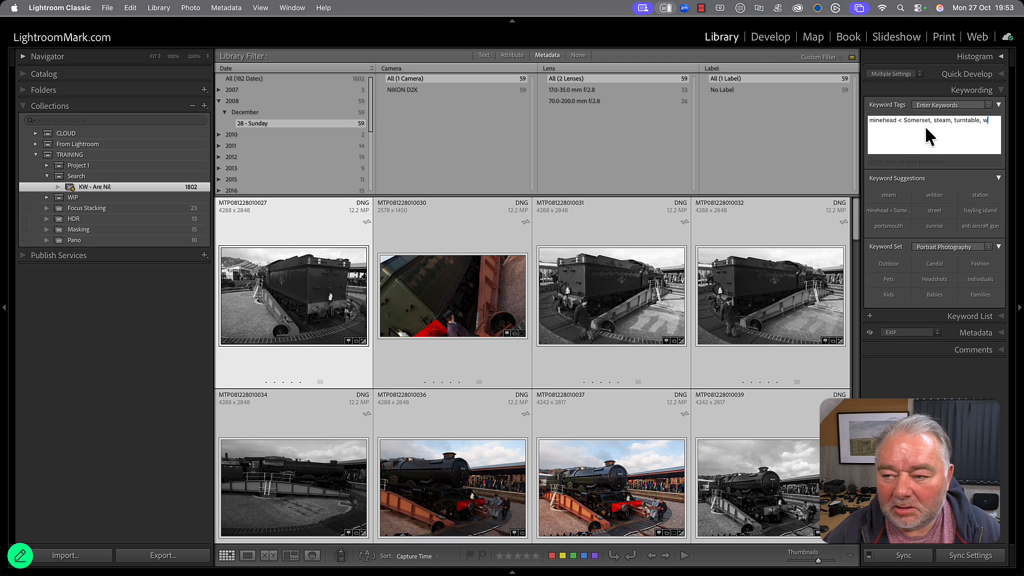
{"action": "type", "text": "sr"}
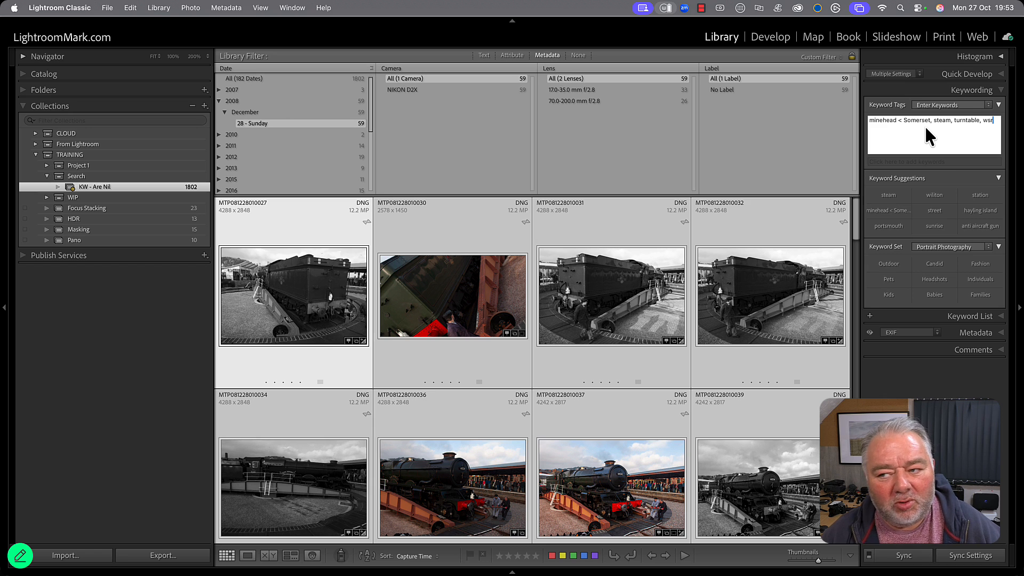
{"action": "key", "text": "Return"}
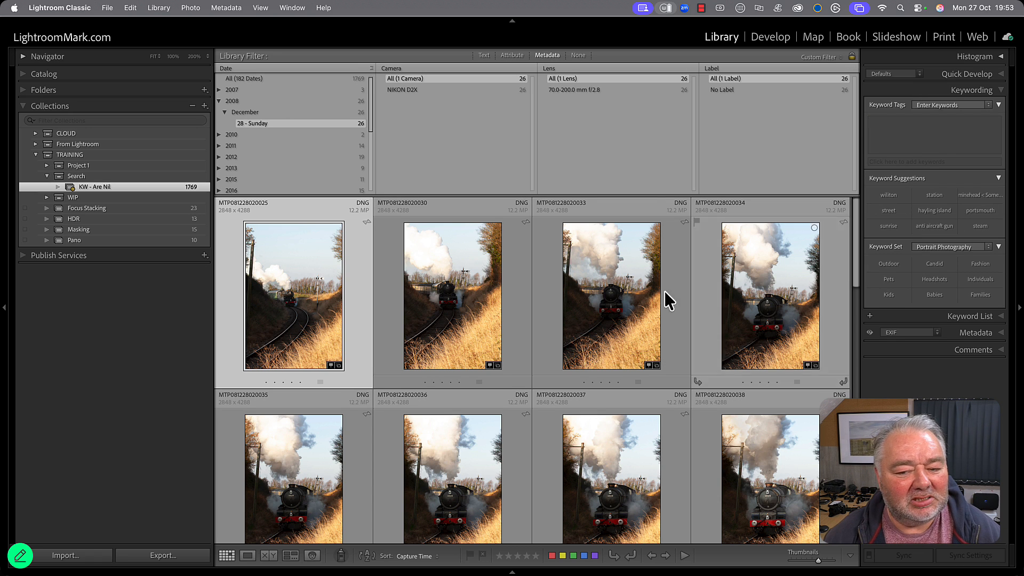
Select the eight portrait-format photos of the approaching train and tag them with the keywords the king, wsr and steam engine.
{"action": "scroll", "coordinate": [603, 343], "scroll_direction": "down", "scroll_amount": 5}
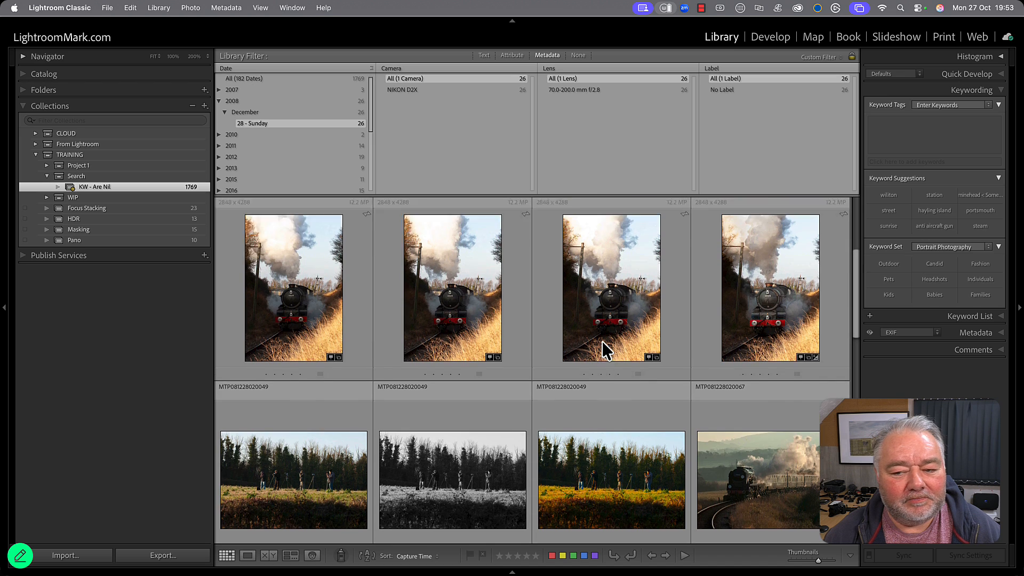
{"action": "key", "text": "super+a"}
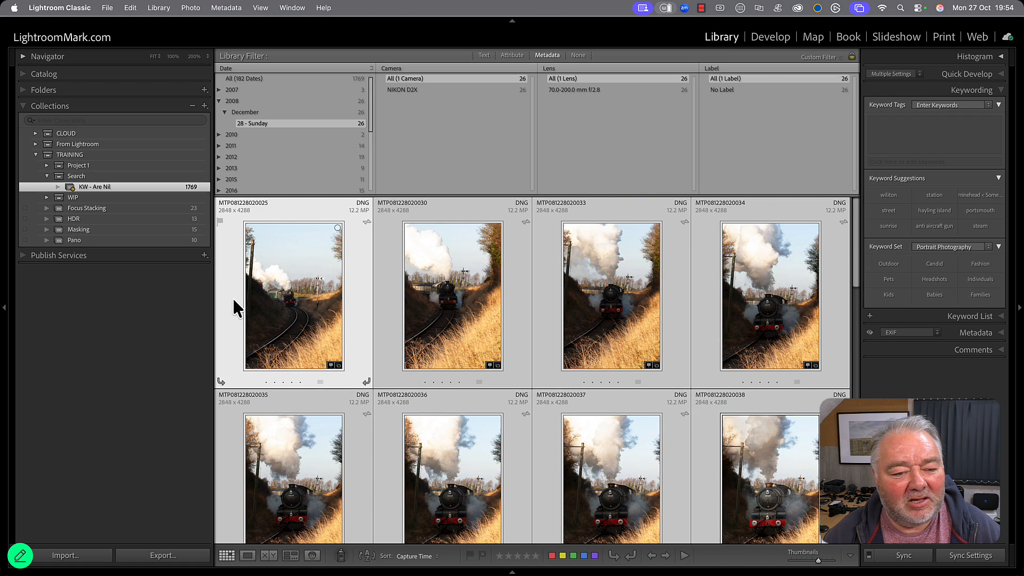
{"action": "scroll", "coordinate": [649, 350], "scroll_direction": "down", "scroll_amount": 3}
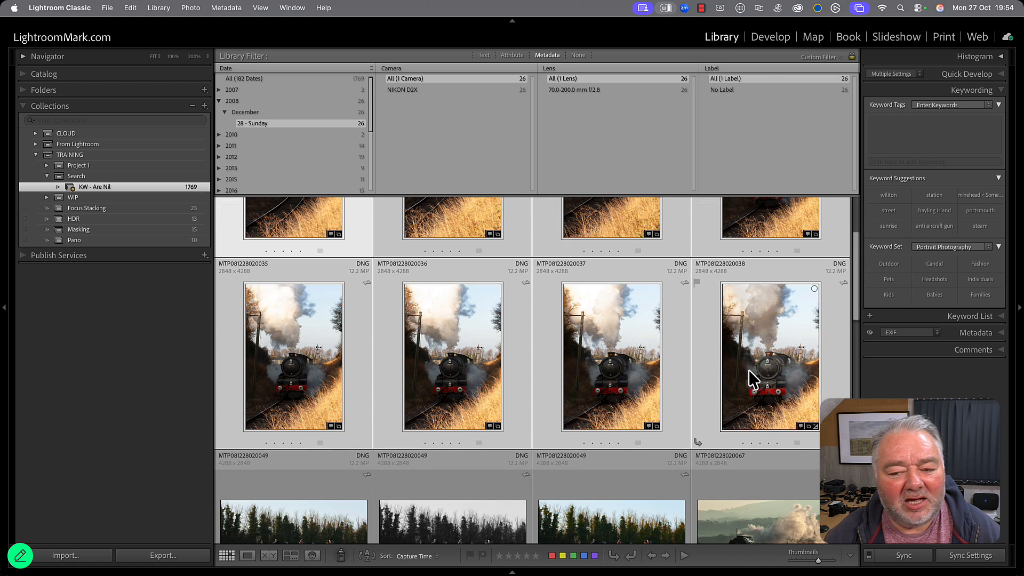
{"action": "left_click", "coordinate": [951, 131]}
{"action": "type", "text": "the "}
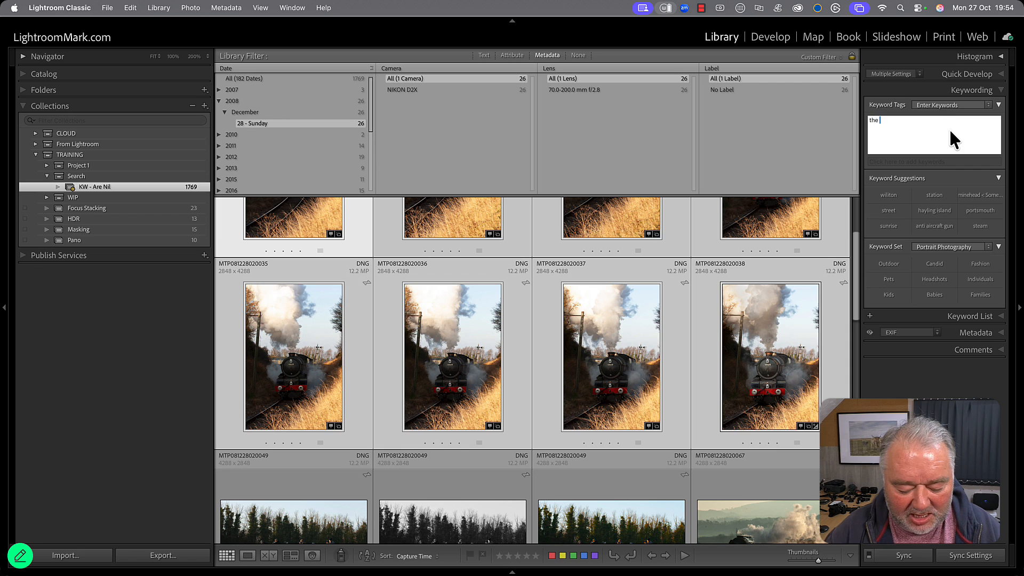
{"action": "type", "text": "king, wsr, "}
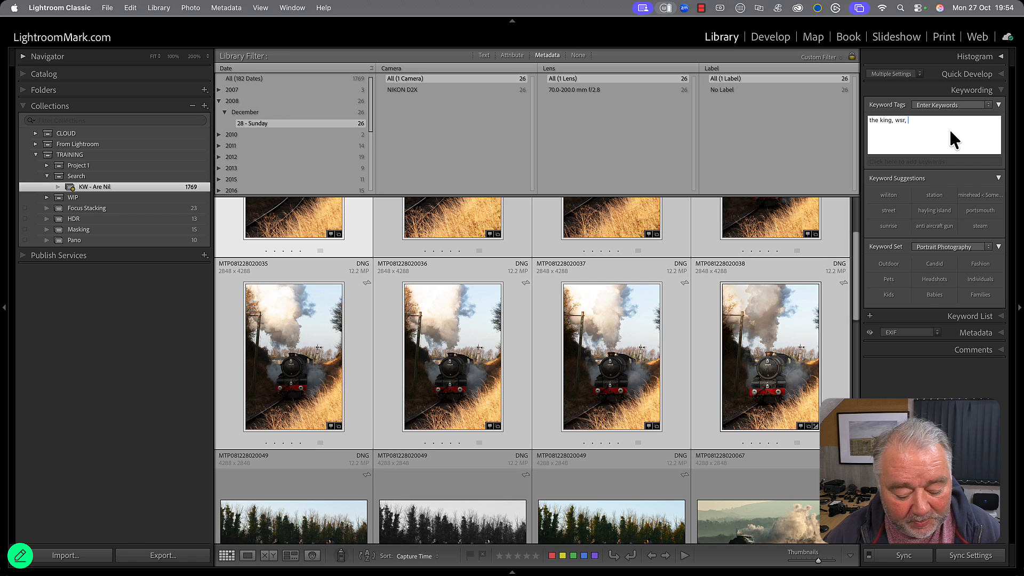
{"action": "type", "text": "steam engine"}
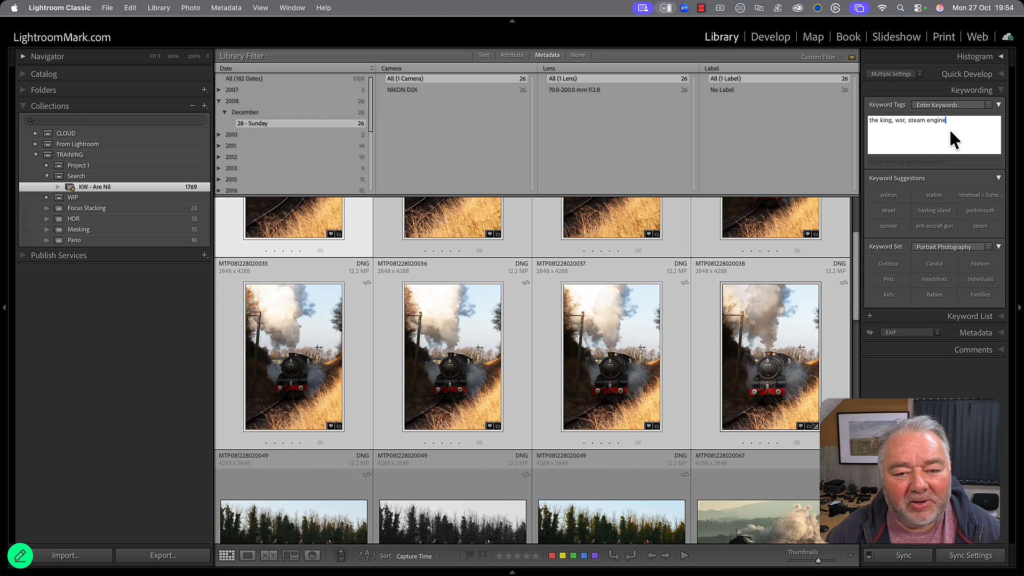
{"action": "key", "text": "Return"}
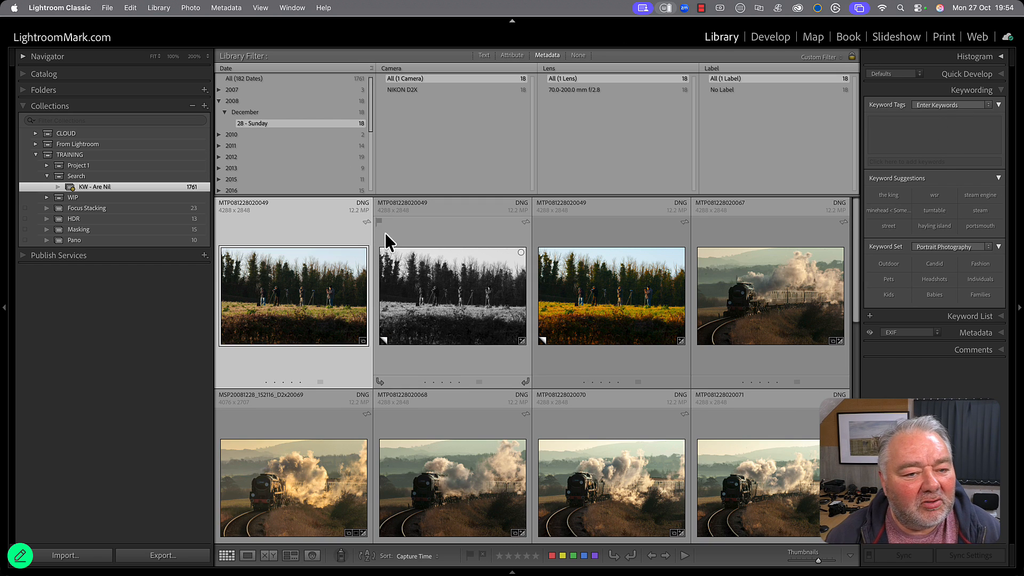
Select the three photos of photographers in the field and tag them with the keywords photographers, wsr and steam gala.
{"action": "left_click", "coordinate": [647, 313], "text": "shift"}
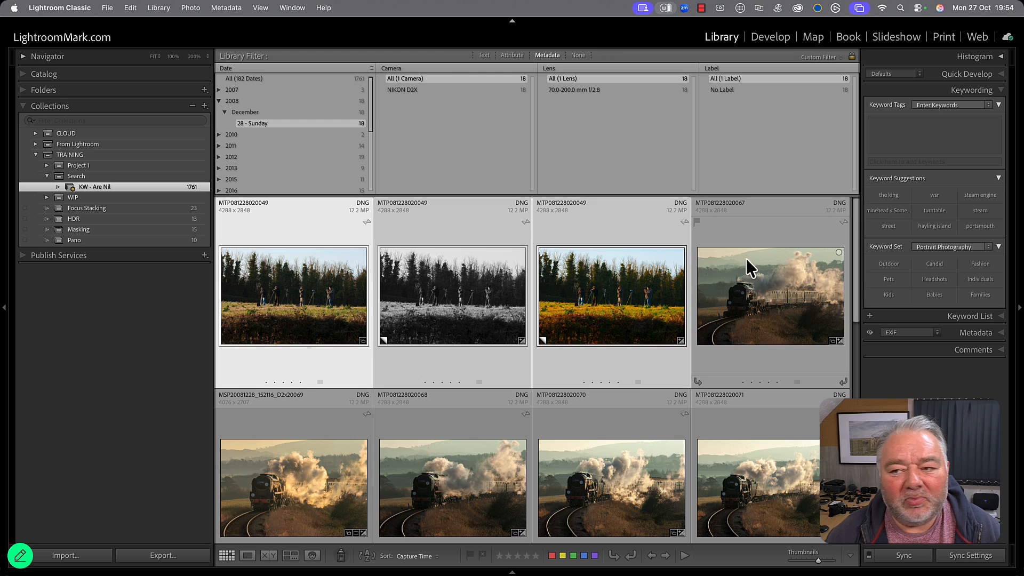
{"action": "left_click", "coordinate": [923, 130]}
{"action": "type", "text": "pho"}
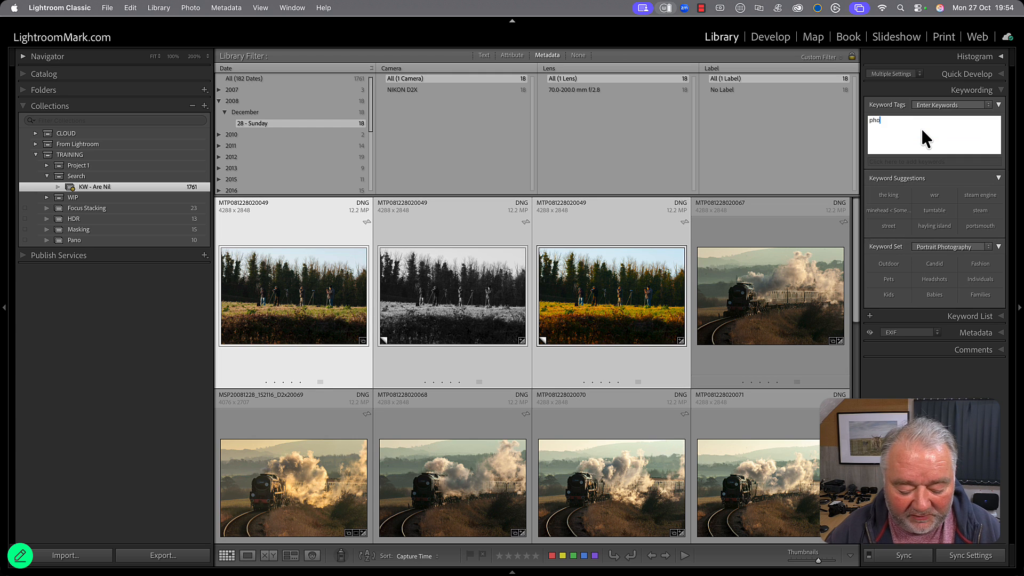
{"action": "type", "text": "tographers,"}
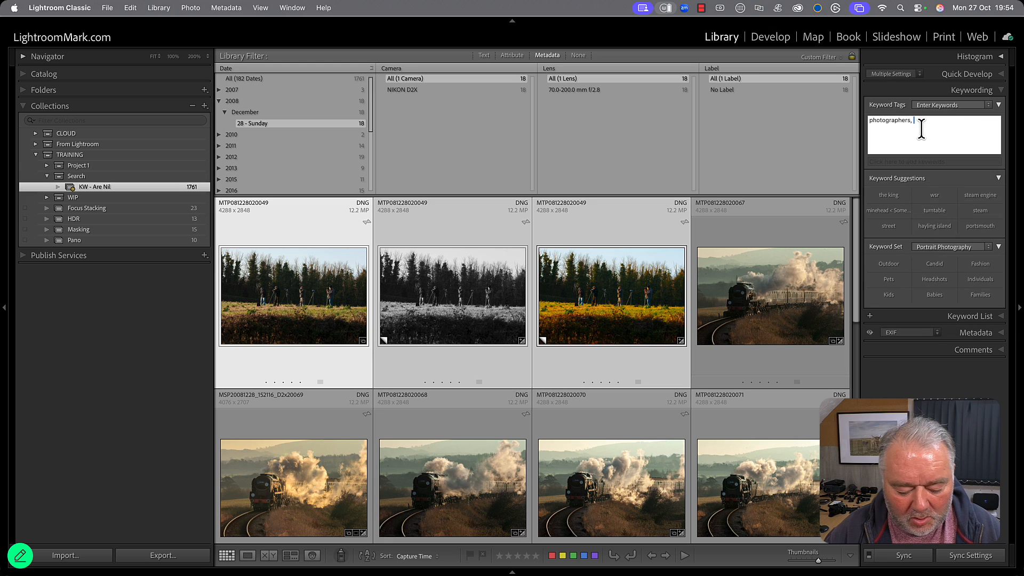
{"action": "type", "text": " wsr, steam "}
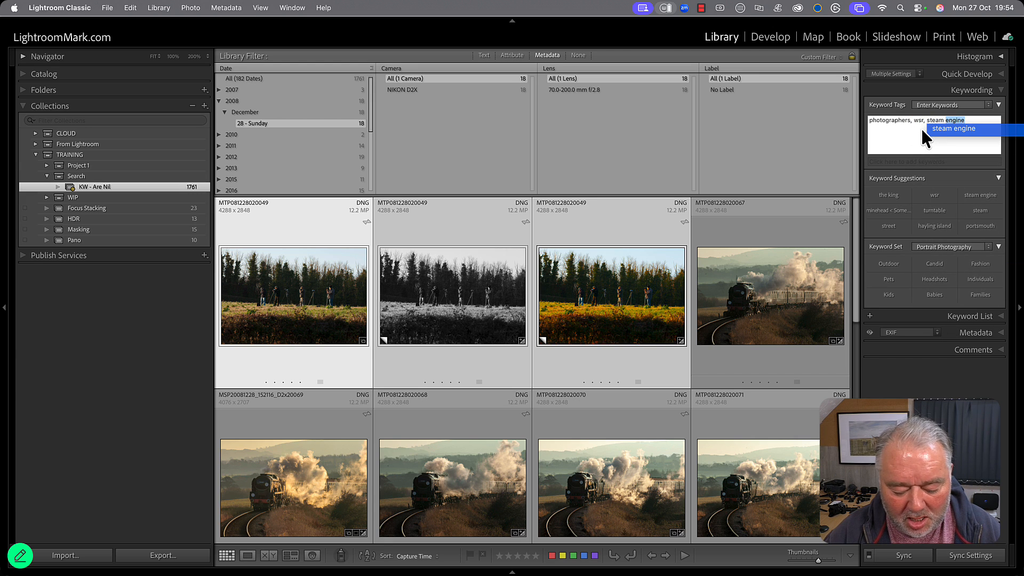
{"action": "type", "text": "gala"}
{"action": "key", "text": "Return"}
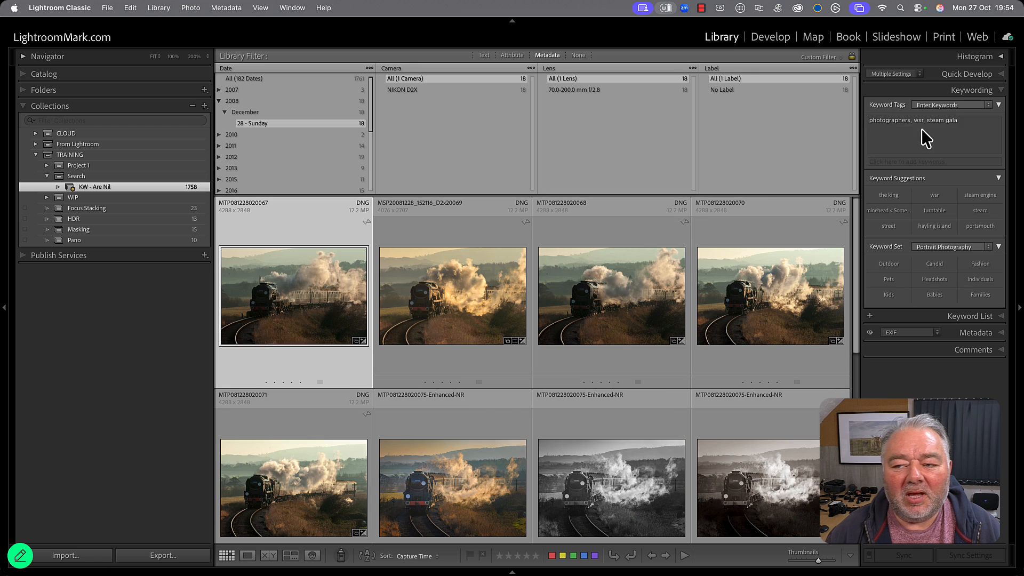
Select all remaining steam train photos of that date and tag them with the keywords braunton, wsr and williton.
{"action": "scroll", "coordinate": [618, 334], "scroll_direction": "down", "scroll_amount": 3}
{"action": "scroll", "coordinate": [619, 333], "scroll_direction": "down", "scroll_amount": 3}
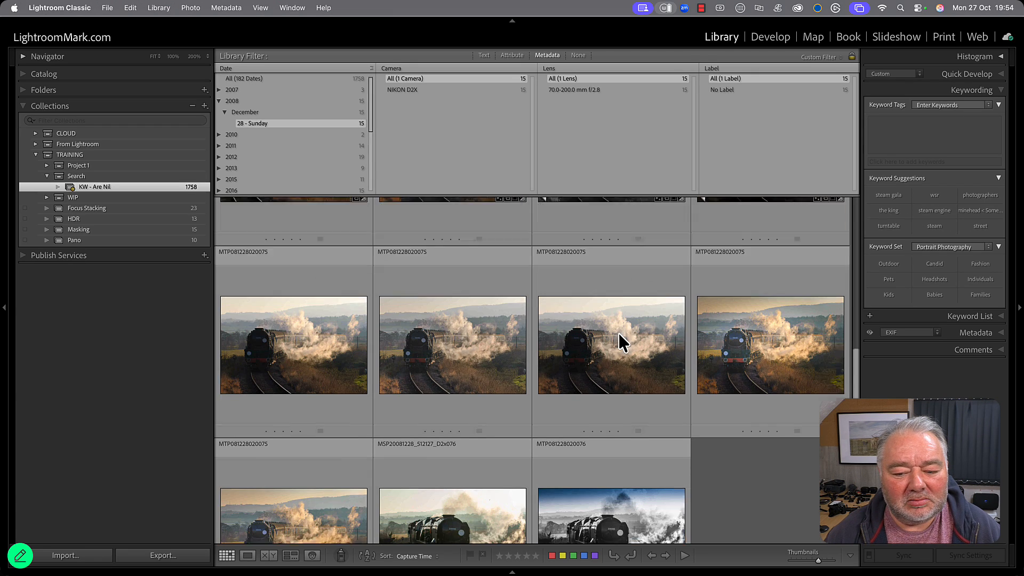
{"action": "left_click", "coordinate": [625, 468], "text": "shift"}
{"action": "left_click", "coordinate": [919, 128]}
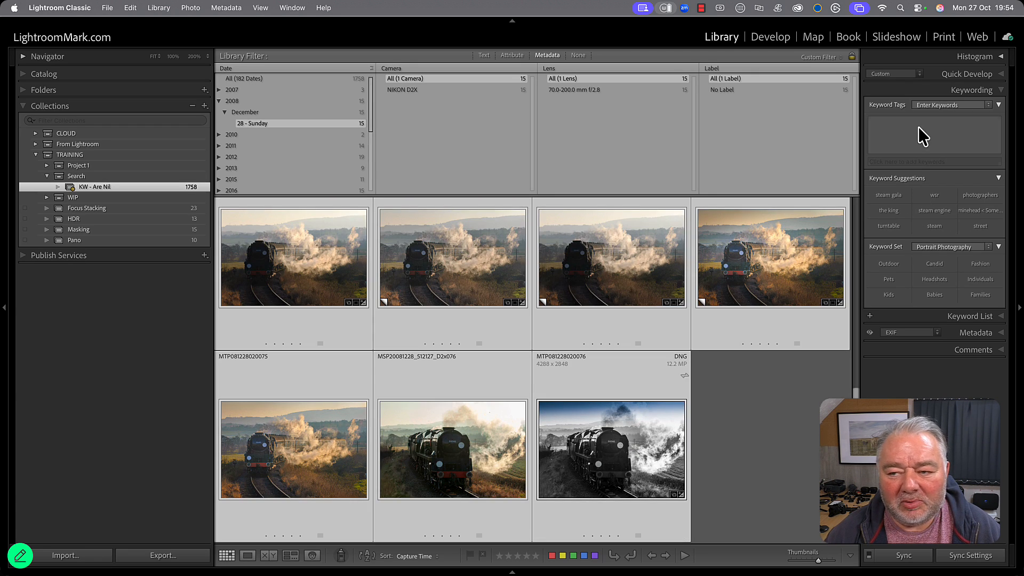
{"action": "type", "text": "braunton,"}
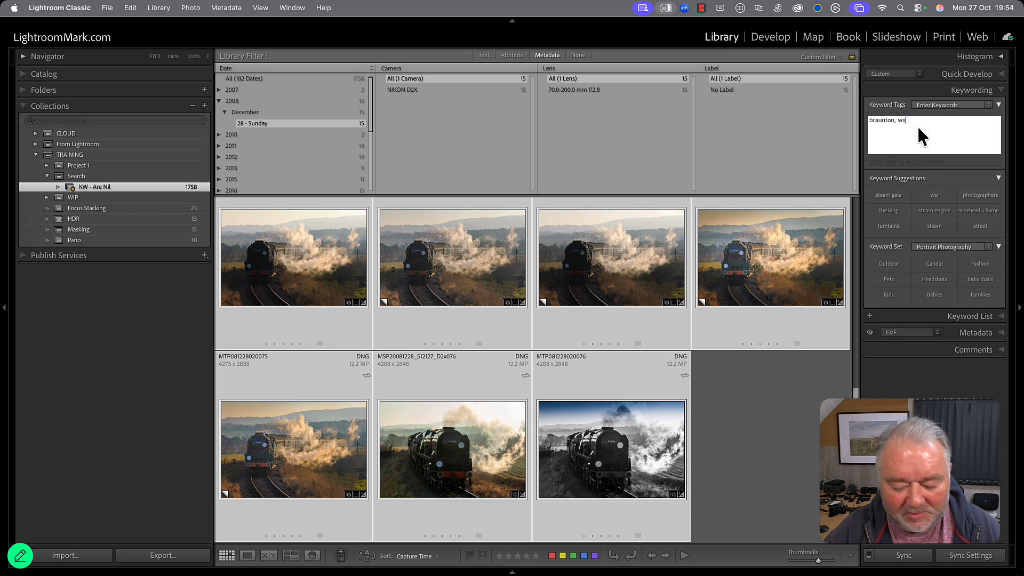
{"action": "type", "text": "wsr, williton"}
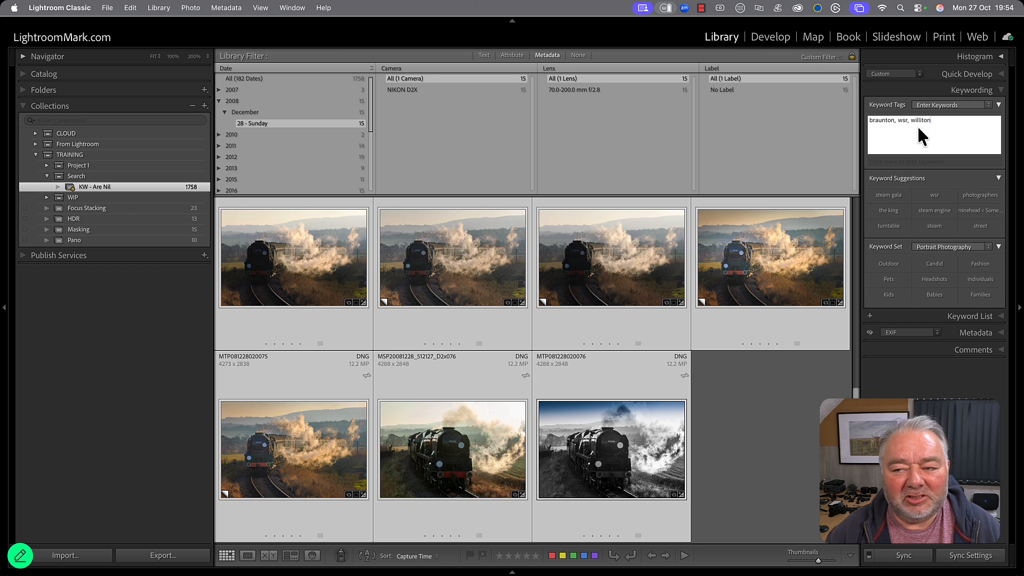
{"action": "key", "text": "Return"}
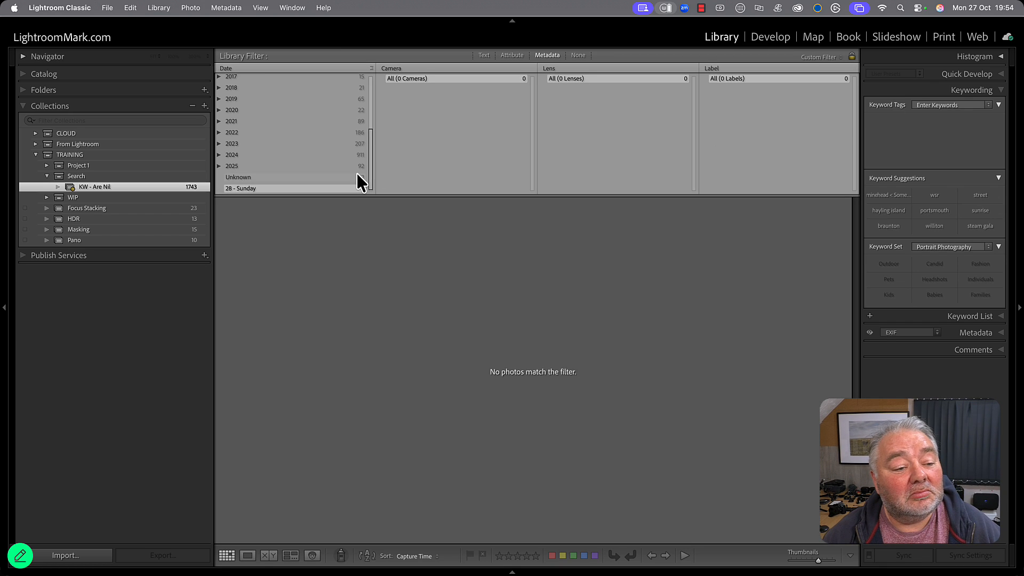
Filter the untagged photos to Monday 21 March 2011 and tag the beach photo with the keyword beach < Space.
{"action": "scroll", "coordinate": [335, 161], "scroll_direction": "up", "scroll_amount": 5}
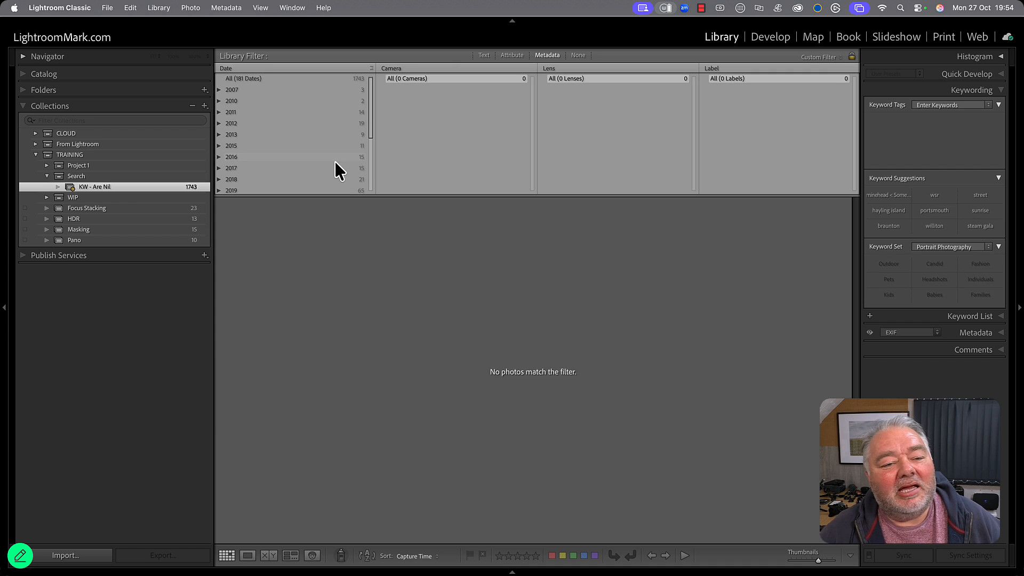
{"action": "left_click", "coordinate": [220, 113]}
{"action": "left_click", "coordinate": [227, 124]}
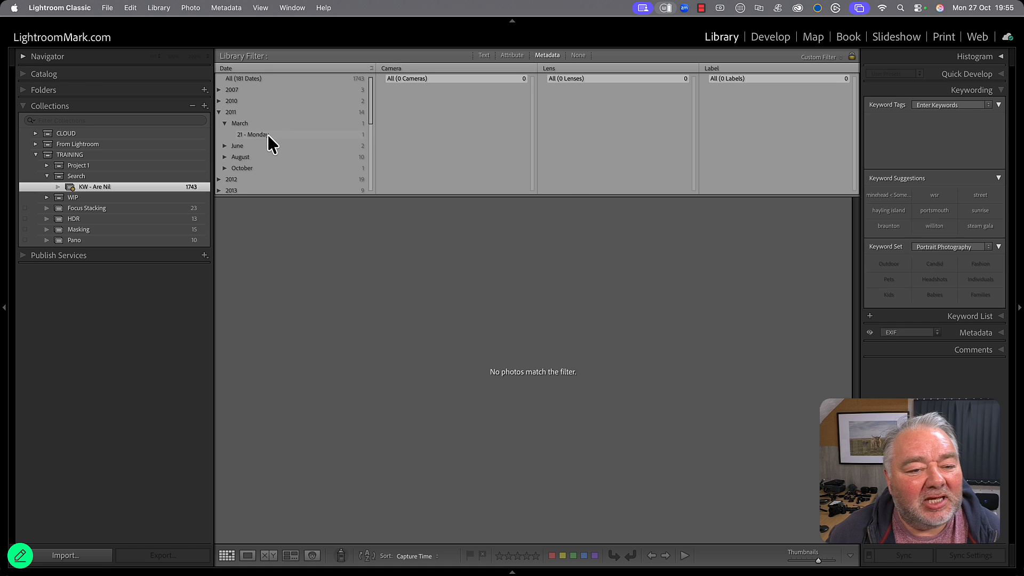
{"action": "left_click", "coordinate": [269, 136]}
{"action": "left_click", "coordinate": [940, 132]}
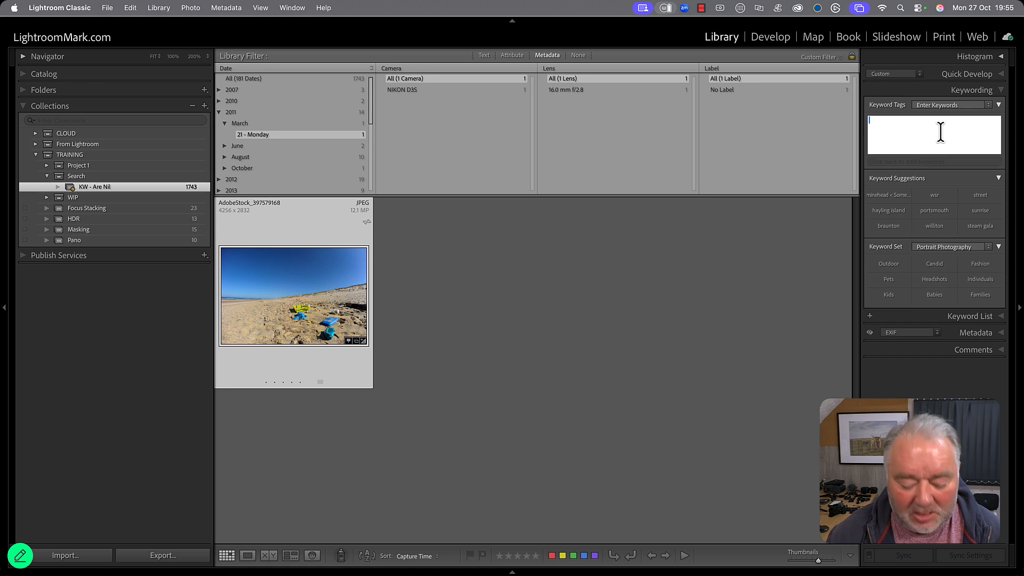
{"action": "type", "text": "beach < Space"}
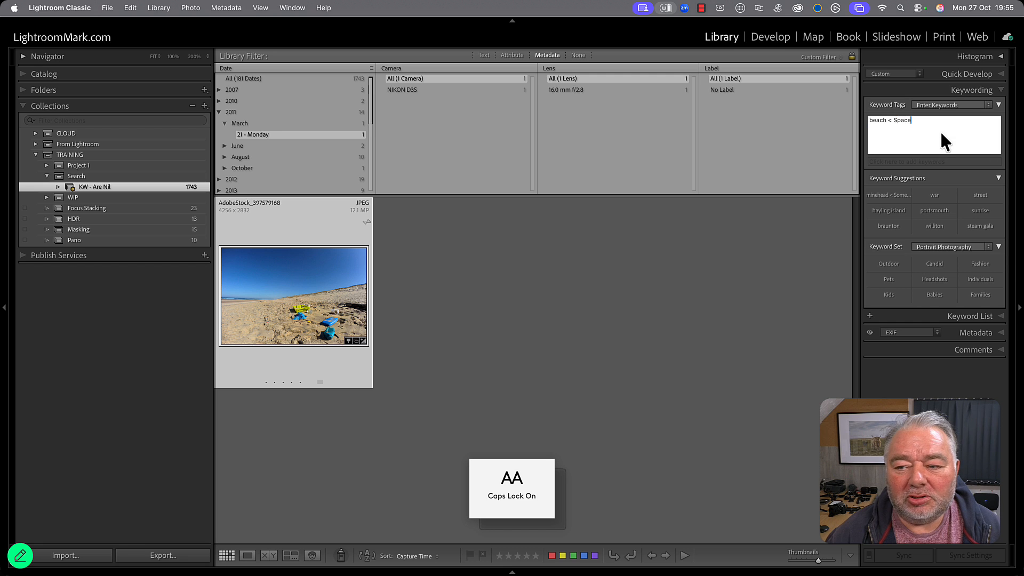
{"action": "key", "text": "Return"}
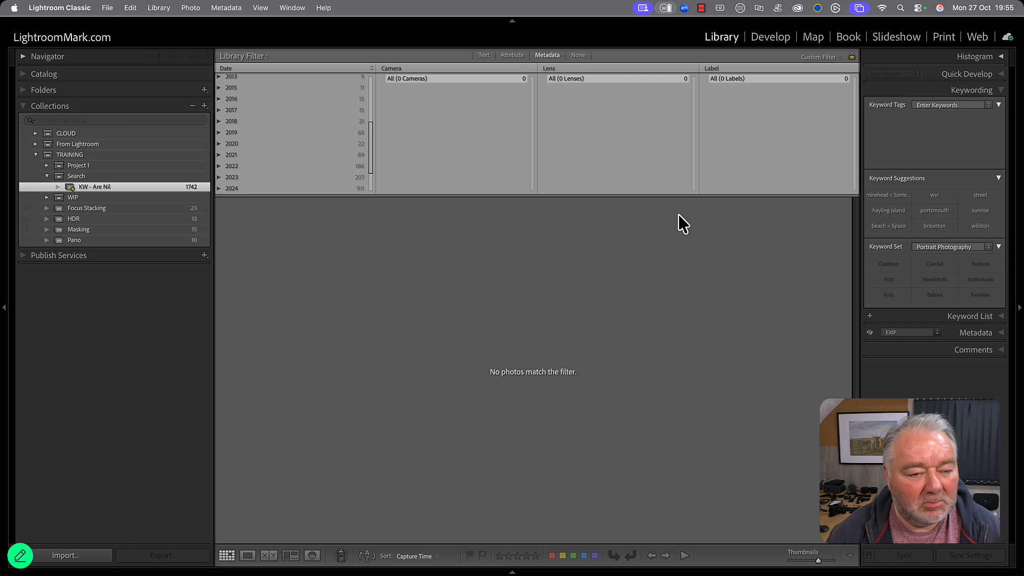
Filter the untagged photos to Saturday 9 February 2019 and tag the dog photo with the keyword dog.
{"action": "key", "text": "Caps_Lock"}
{"action": "left_click", "coordinate": [224, 144]}
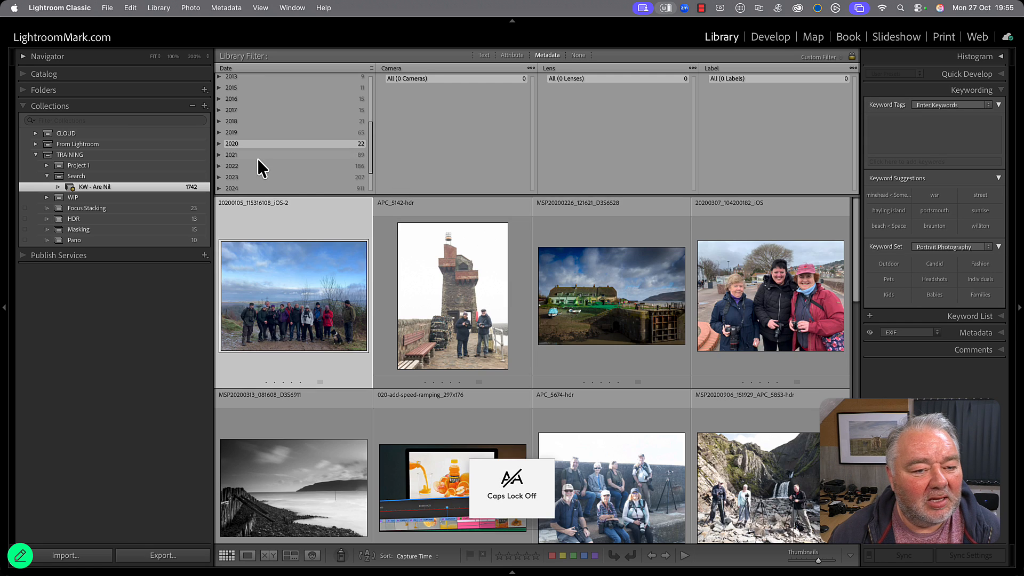
{"action": "left_click", "coordinate": [222, 133]}
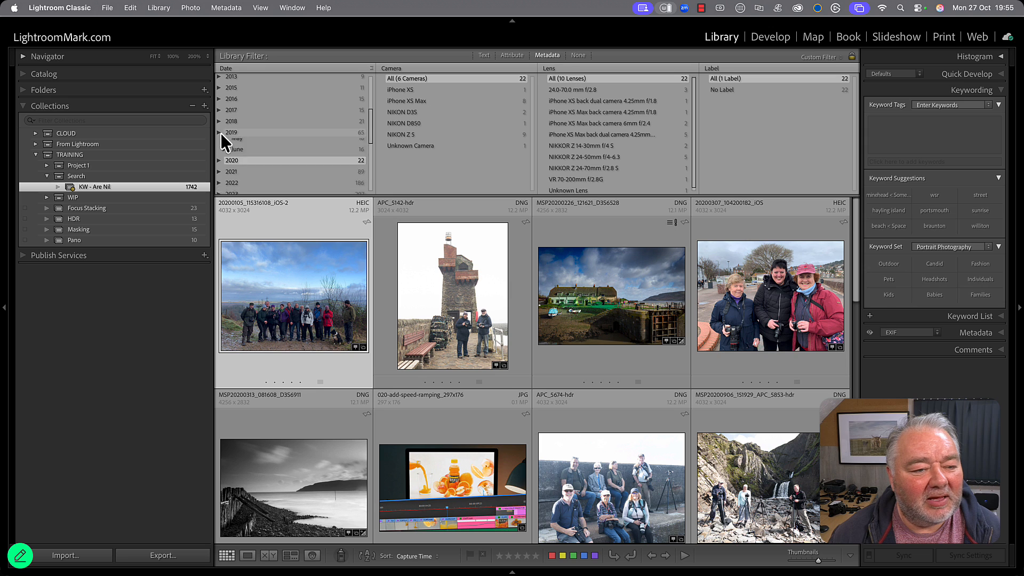
{"action": "left_click", "coordinate": [226, 145]}
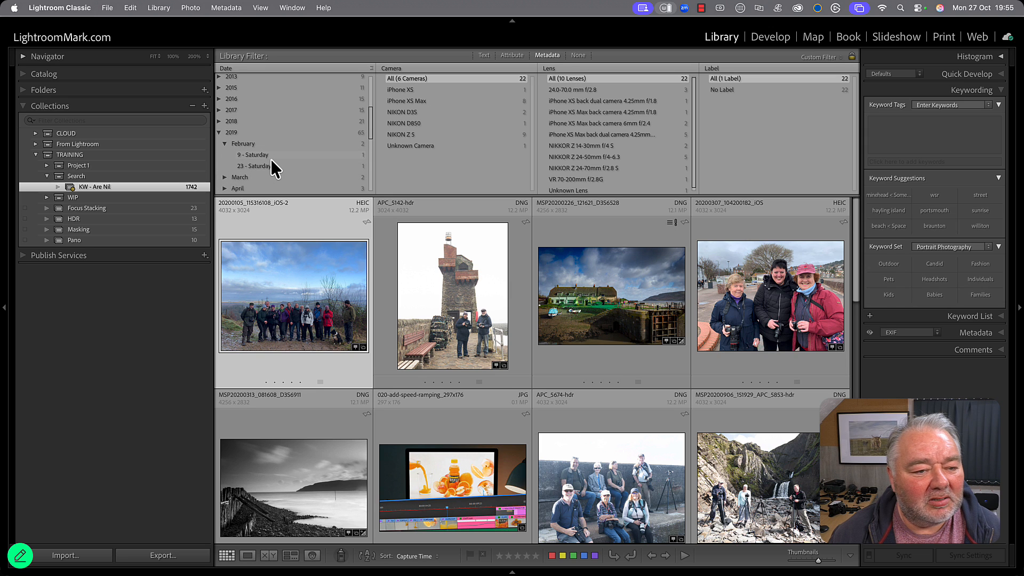
{"action": "left_click", "coordinate": [271, 159]}
{"action": "left_click", "coordinate": [931, 145]}
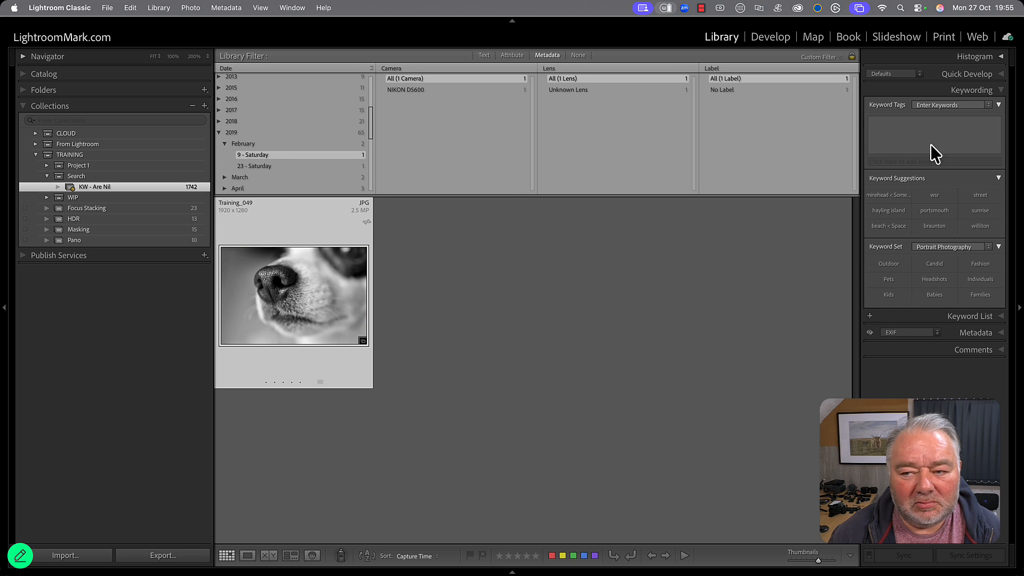
{"action": "type", "text": "dog"}
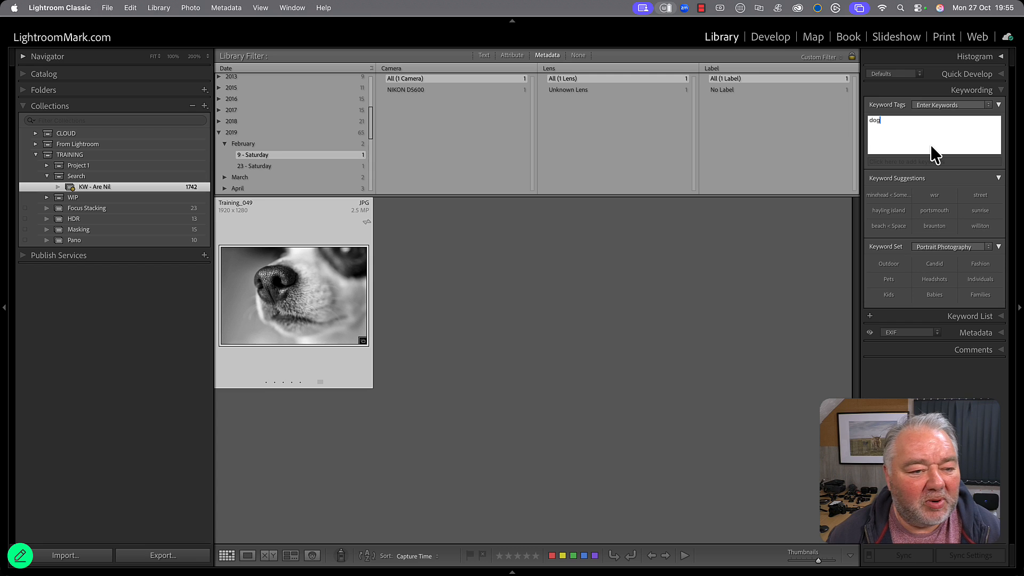
{"action": "key", "text": "Return"}
Filter the untagged photos to Saturday 23 February 2019 and tag the woodland path photo with the keyword photowalk.
{"action": "left_click", "coordinate": [255, 158]}
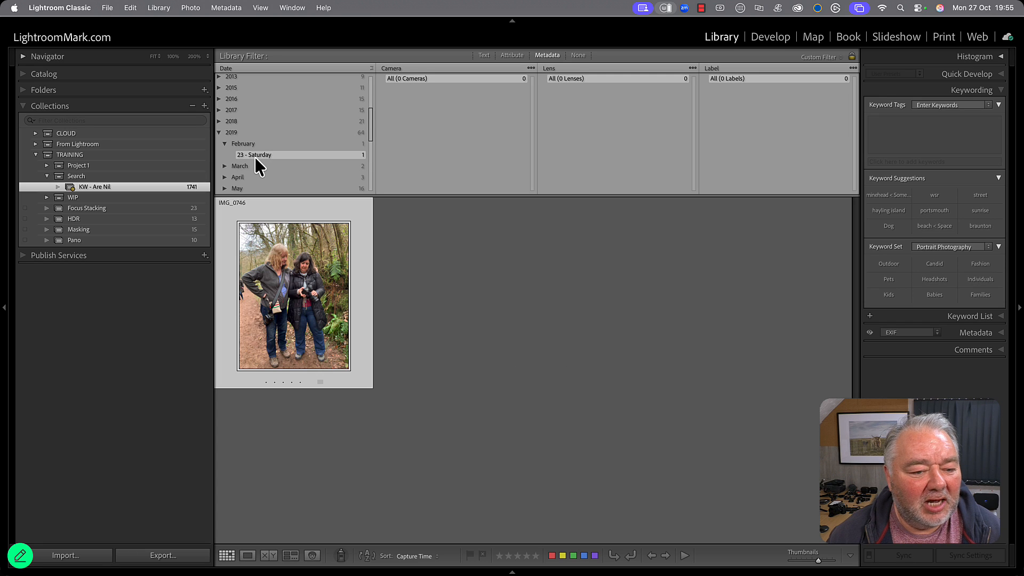
{"action": "left_click", "coordinate": [899, 123]}
{"action": "type", "text": "pho"}
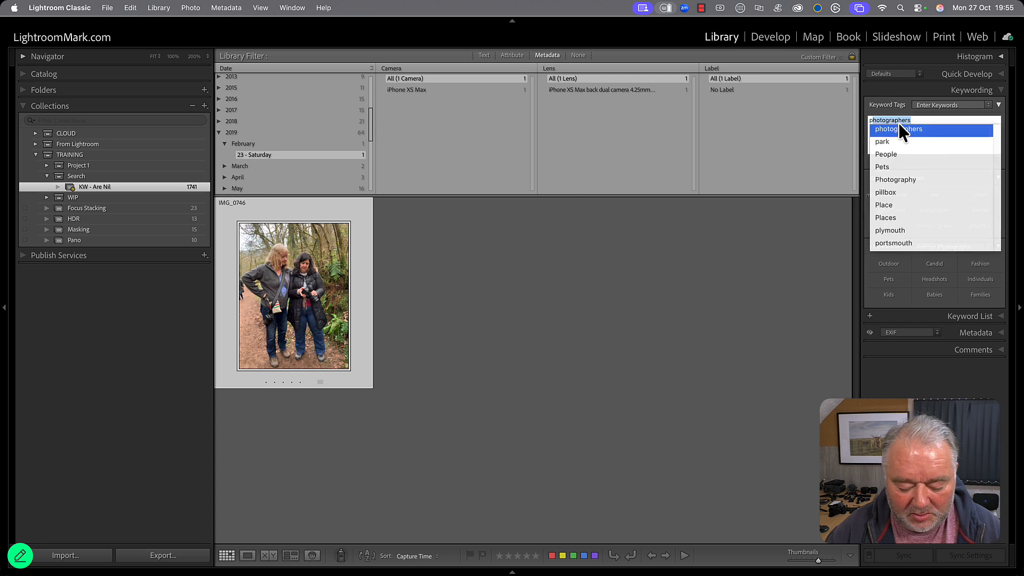
{"action": "type", "text": "towalk"}
{"action": "key", "text": "Return"}
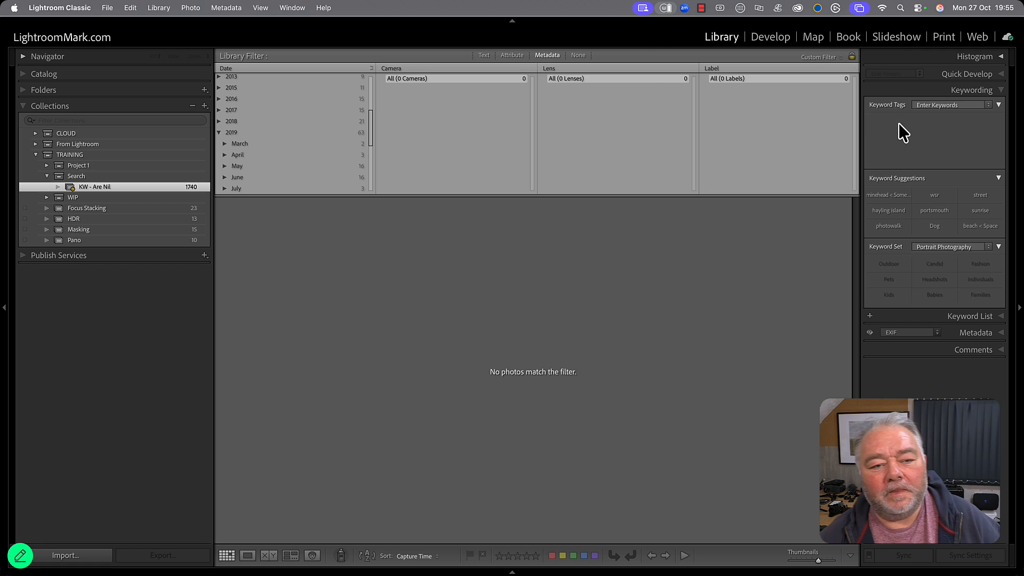
Filter the untagged photos to August 2019, select them all and tag them with the keywords st michaels mont and cornwall.
{"action": "scroll", "coordinate": [281, 160], "scroll_direction": "down", "scroll_amount": 2}
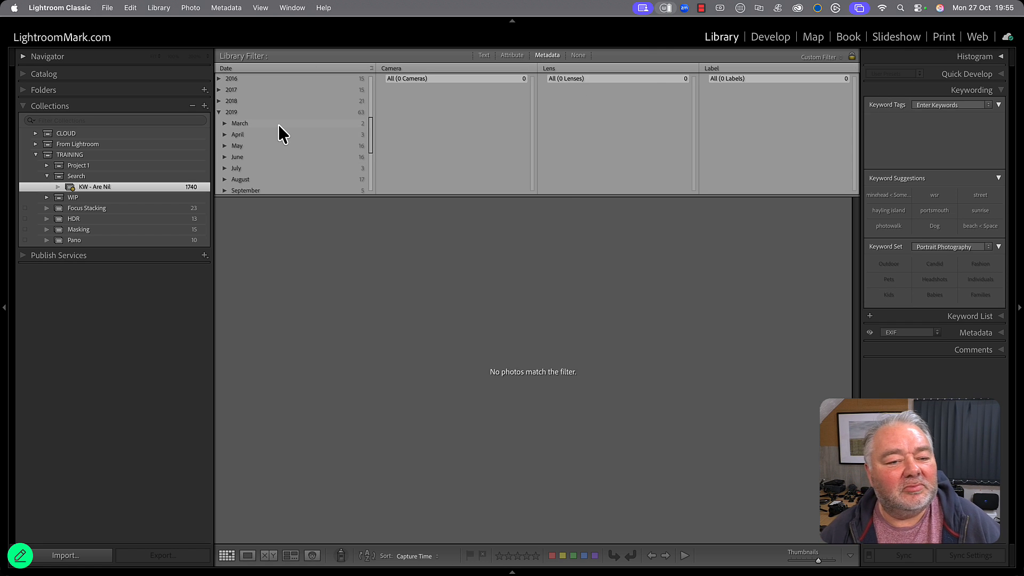
{"action": "left_click", "coordinate": [279, 125]}
{"action": "scroll", "coordinate": [292, 171], "scroll_direction": "down", "scroll_amount": 3}
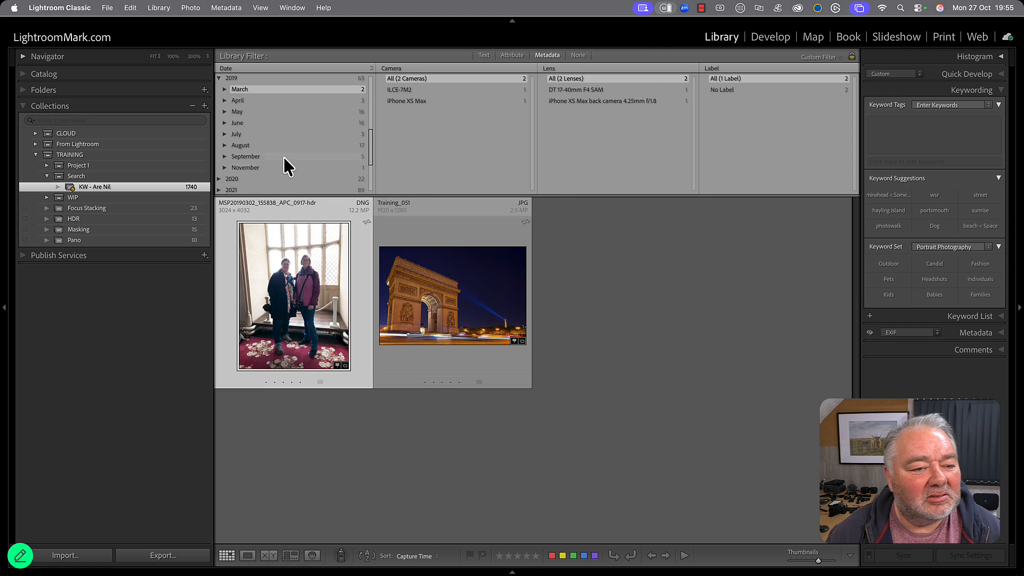
{"action": "left_click", "coordinate": [285, 149]}
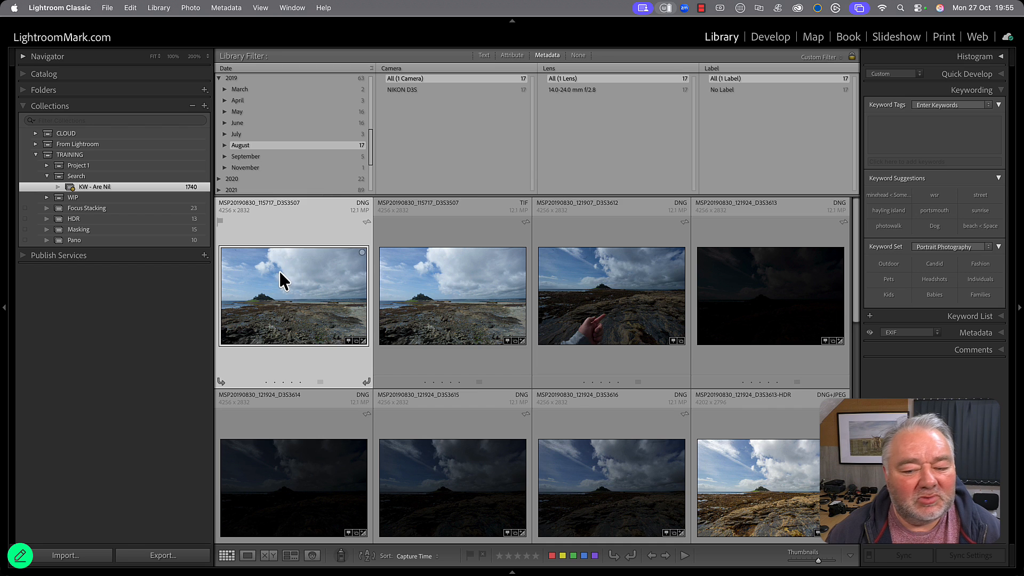
{"action": "scroll", "coordinate": [306, 263], "scroll_direction": "down", "scroll_amount": 3}
{"action": "scroll", "coordinate": [307, 263], "scroll_direction": "down", "scroll_amount": 5}
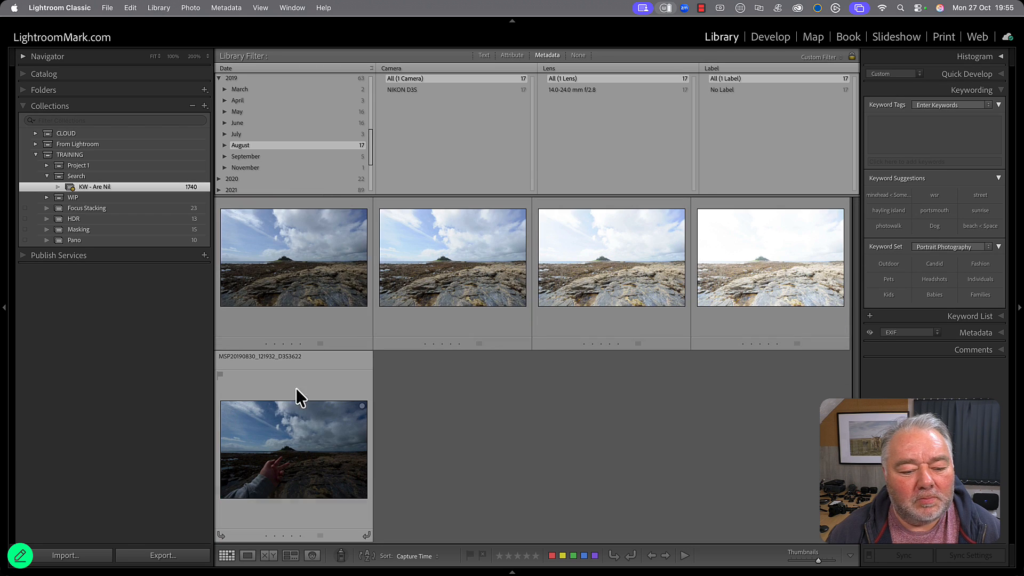
{"action": "key", "text": "super+a"}
{"action": "left_click", "coordinate": [972, 142]}
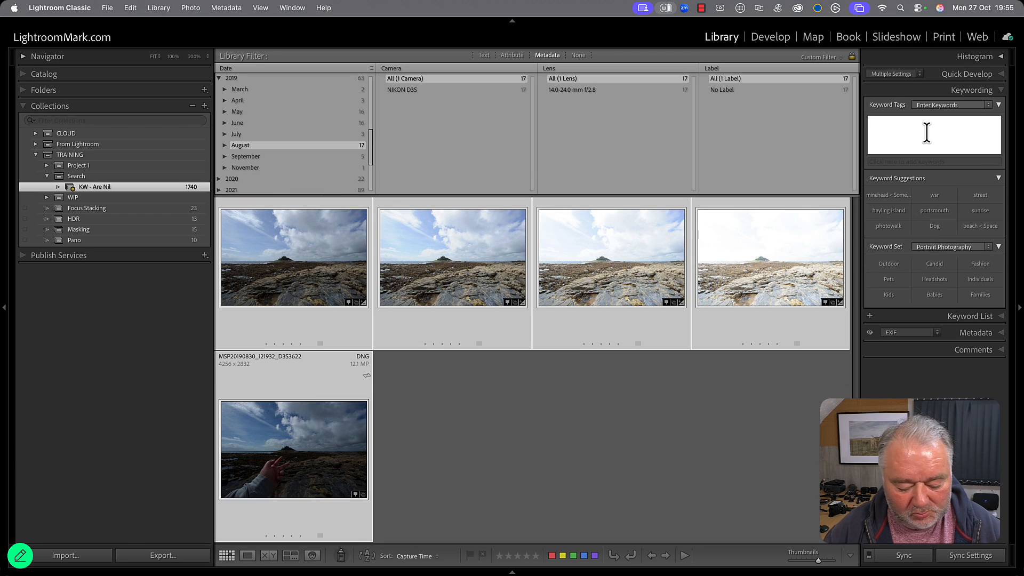
{"action": "type", "text": "st michae"}
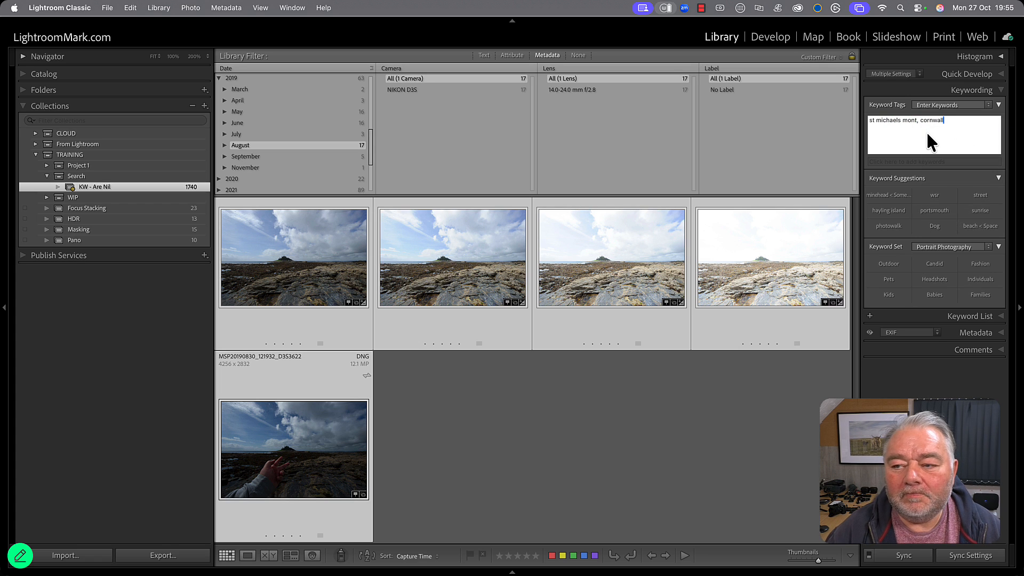
{"action": "type", "text": "ls mont, cornwall"}
{"action": "key", "text": "Return"}
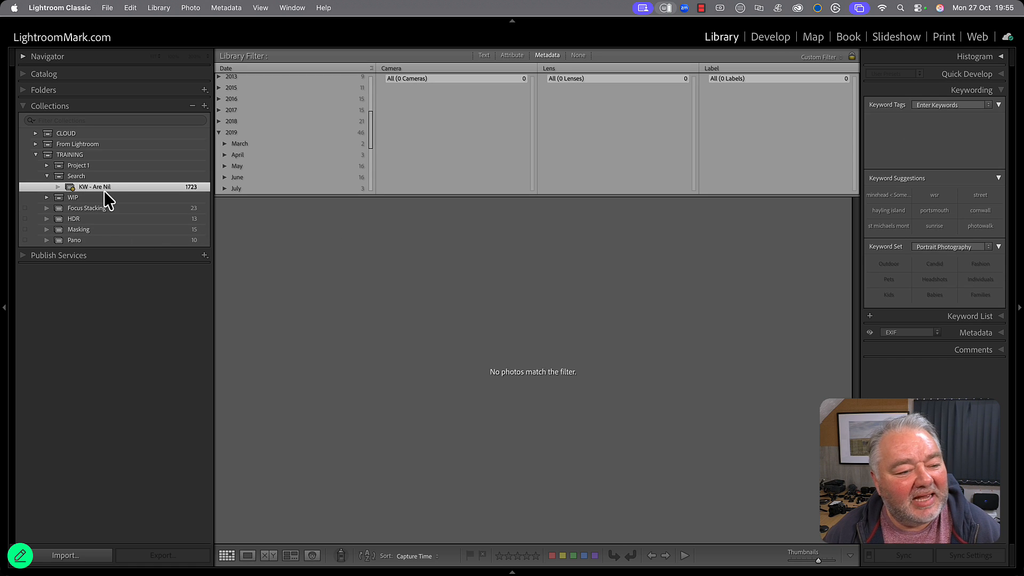
Check the rules of the KW - Are Nil smart collection, and start a new smart collection named Title inside the Search set.
{"action": "double_click", "coordinate": [189, 190]}
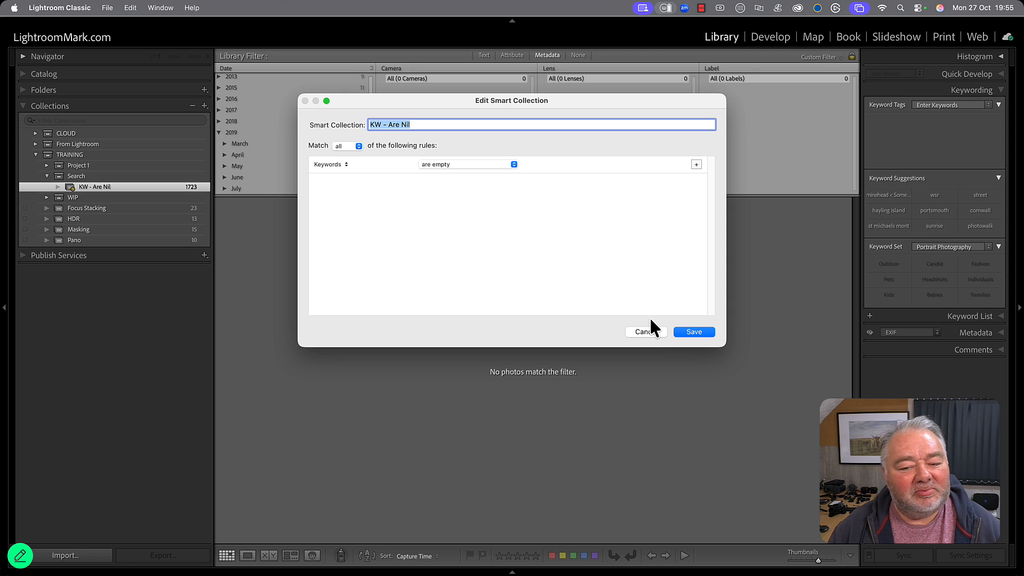
{"action": "left_click", "coordinate": [646, 333]}
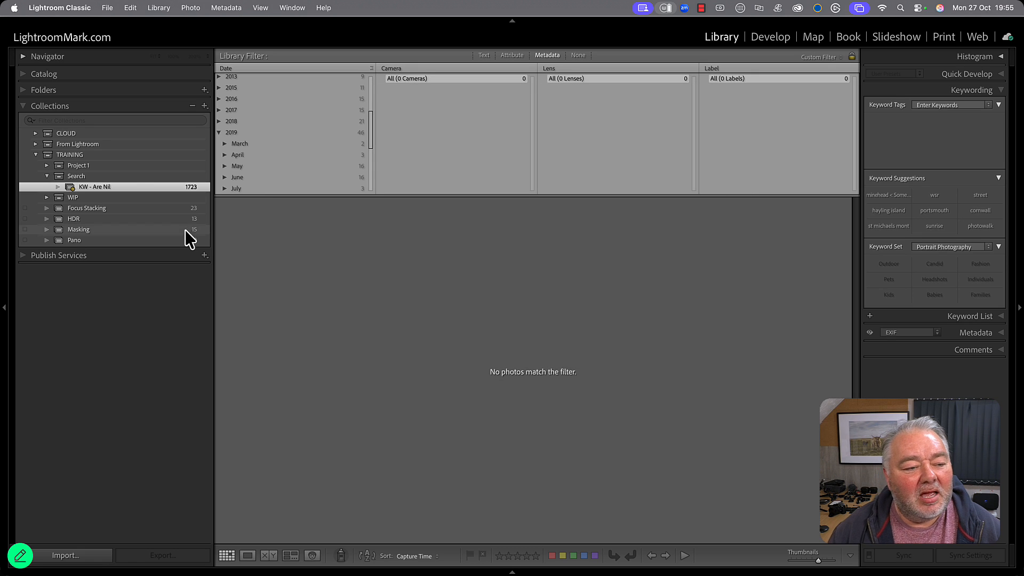
{"action": "right_click", "coordinate": [131, 179]}
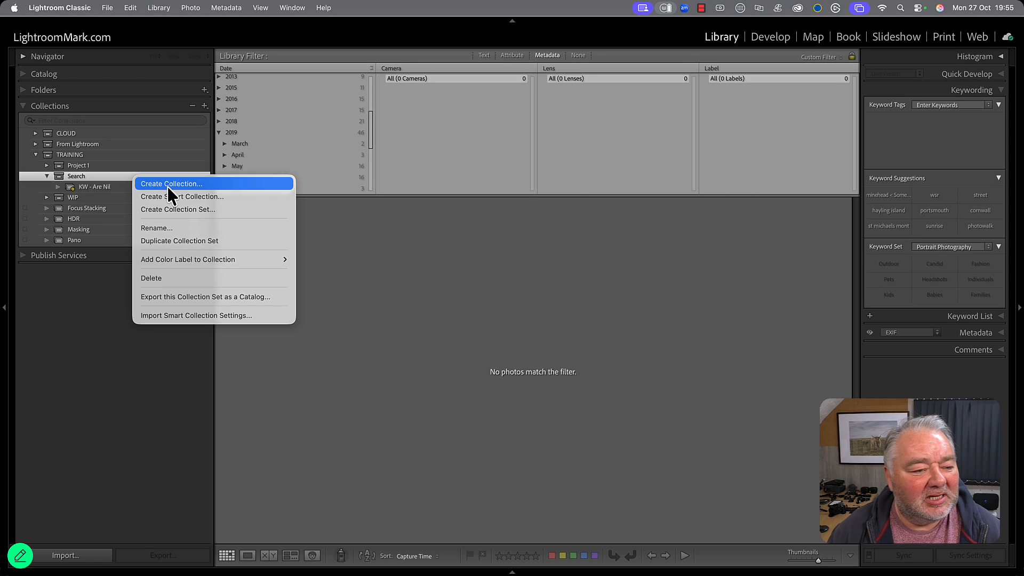
{"action": "left_click", "coordinate": [225, 199]}
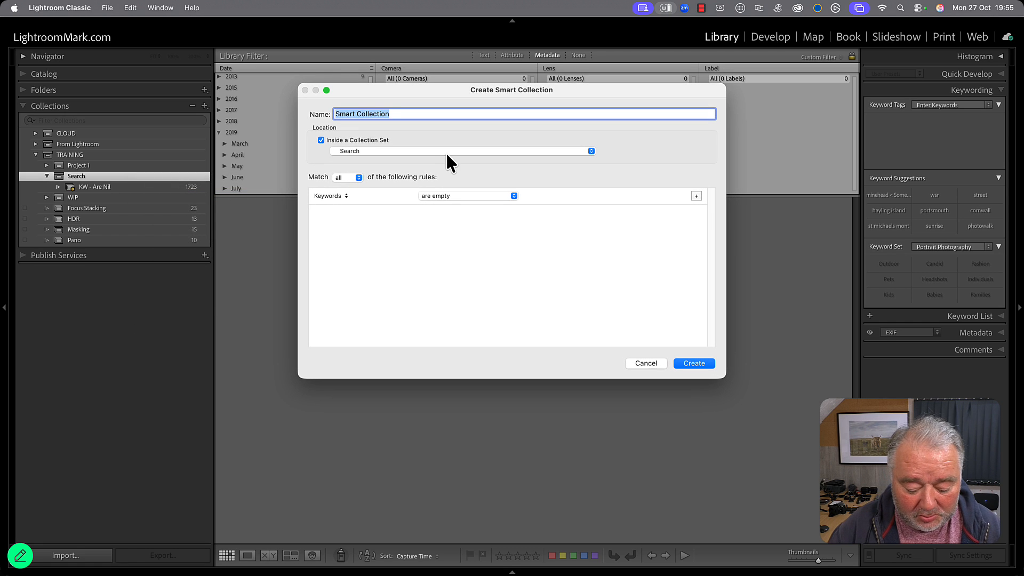
{"action": "type", "text": "Title"}
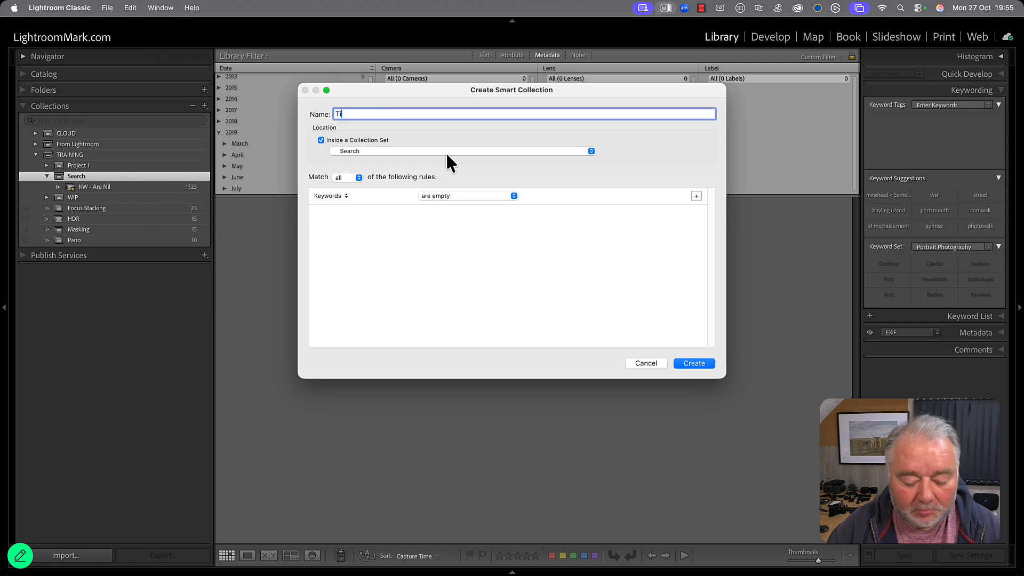
Set the new smart collection's rule to Title is empty and create the collection.
{"action": "left_click", "coordinate": [330, 196]}
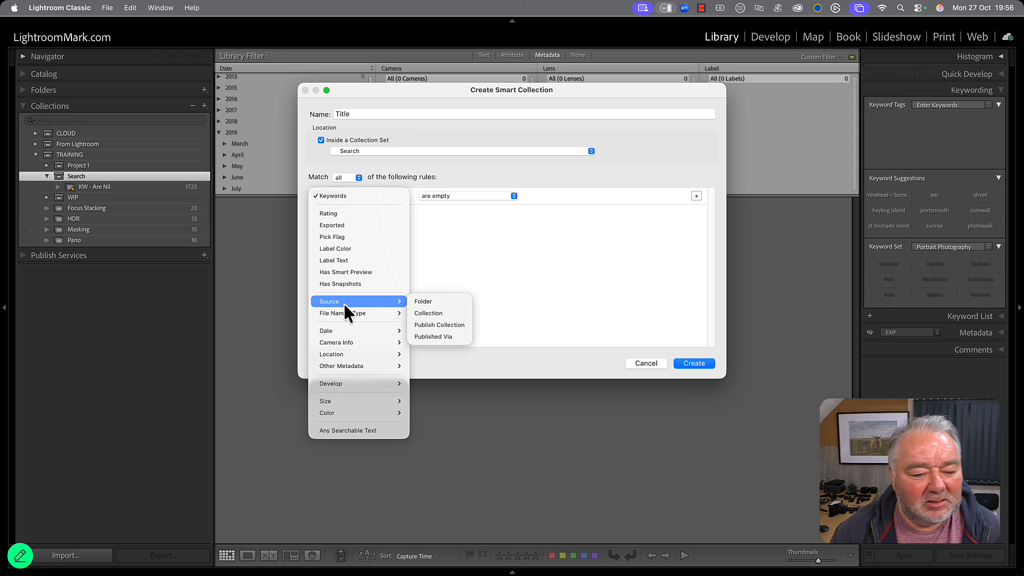
{"action": "mouse_move", "coordinate": [352, 369]}
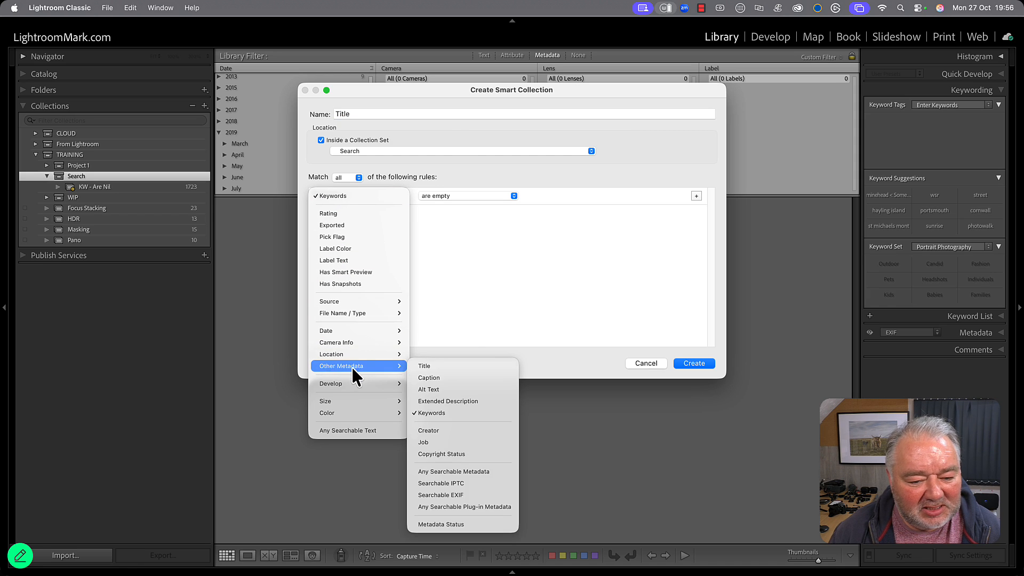
{"action": "left_click", "coordinate": [459, 367]}
{"action": "left_click", "coordinate": [453, 193]}
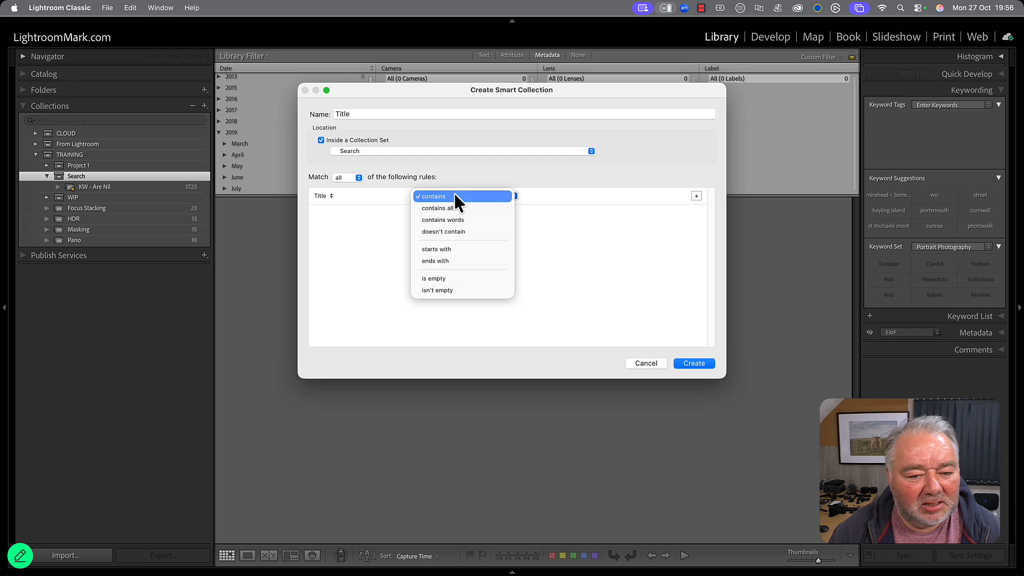
{"action": "left_click", "coordinate": [475, 277]}
{"action": "left_click", "coordinate": [695, 363]}
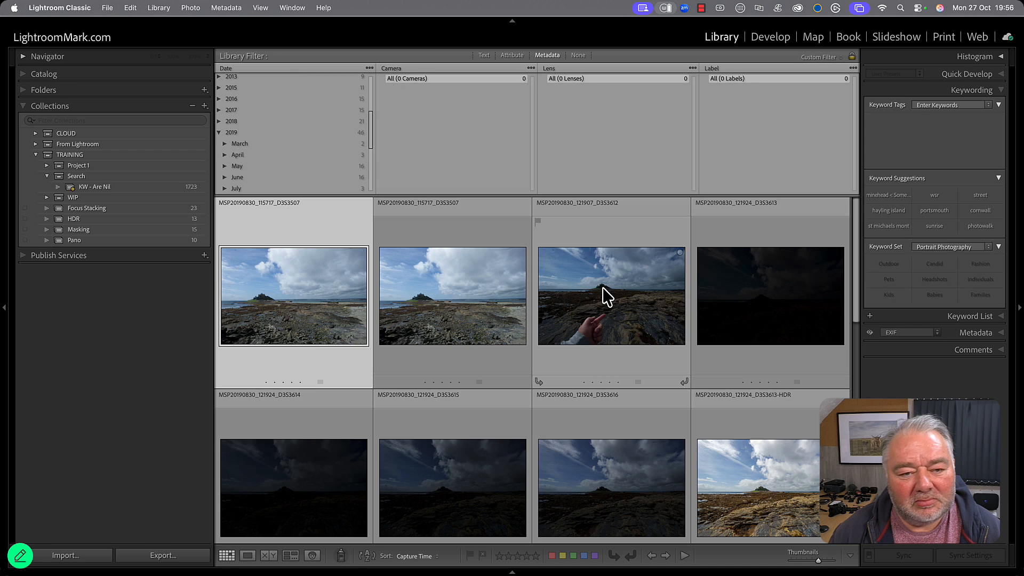
Change the Title smart collection's rule to Creator doesn't contain, with no text entered, and save it.
{"action": "scroll", "coordinate": [542, 348], "scroll_direction": "down", "scroll_amount": 2}
{"action": "scroll", "coordinate": [542, 348], "scroll_direction": "down", "scroll_amount": 2}
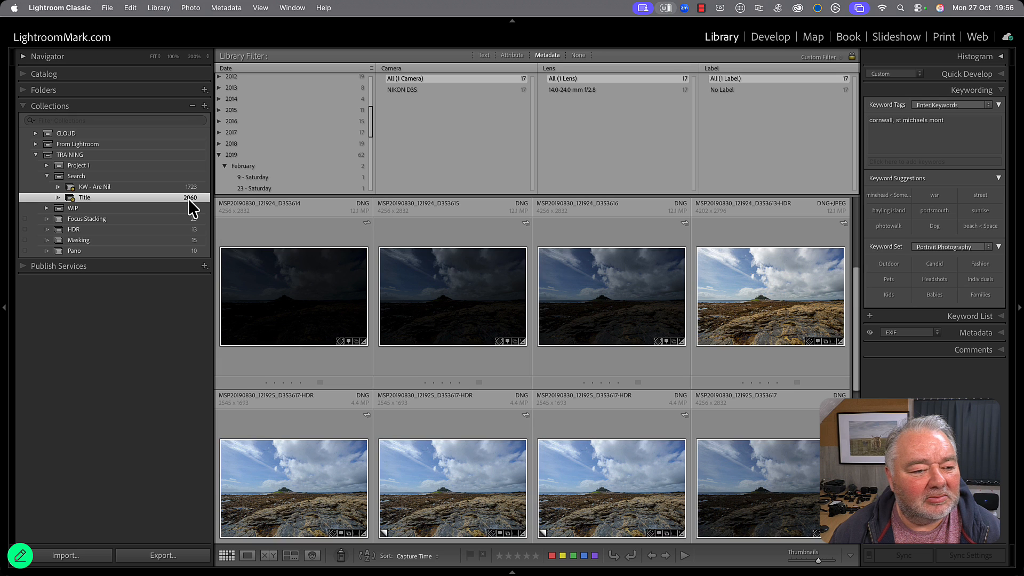
{"action": "scroll", "coordinate": [506, 381], "scroll_direction": "down", "scroll_amount": 6}
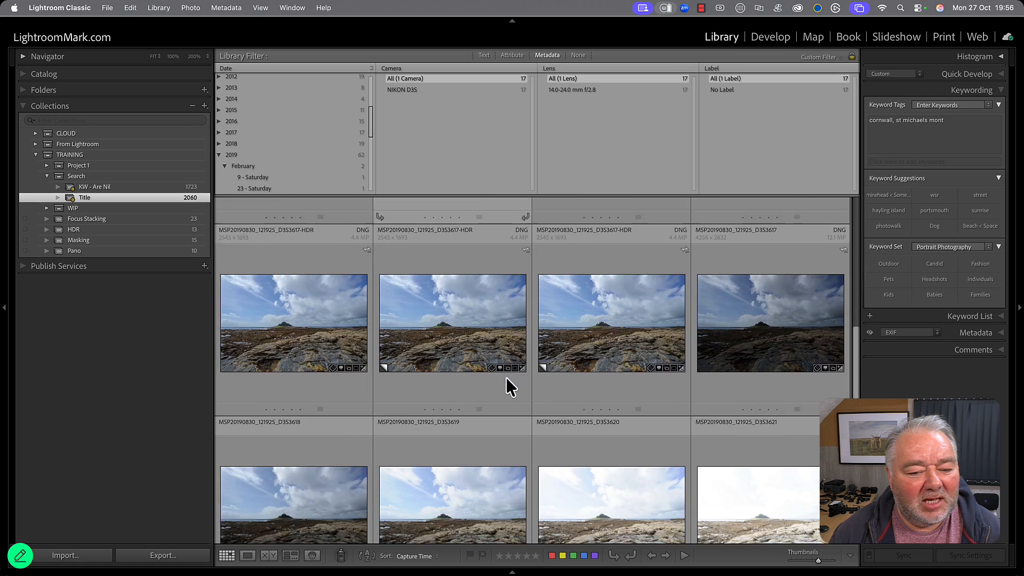
{"action": "scroll", "coordinate": [507, 378], "scroll_direction": "up", "scroll_amount": 4}
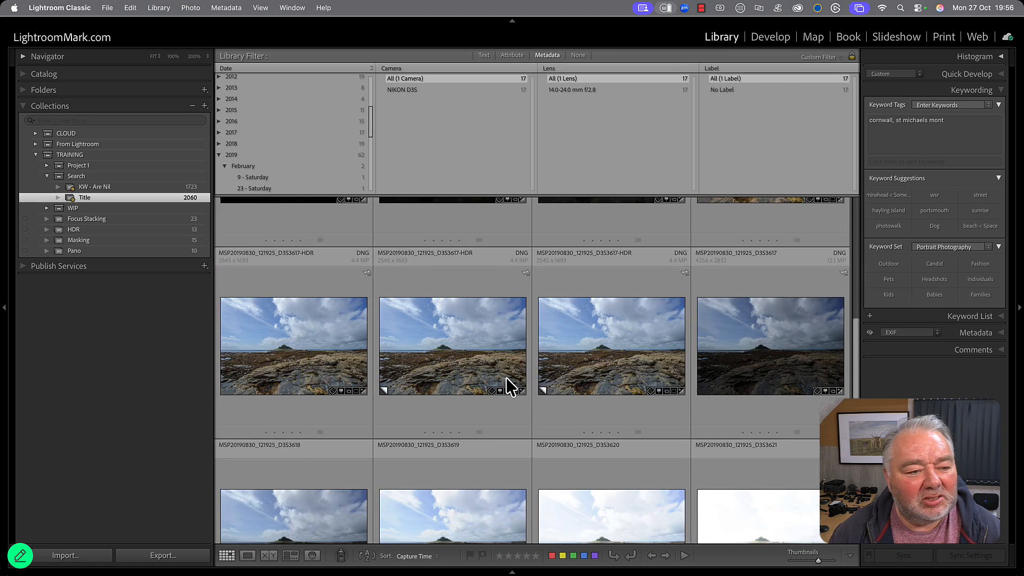
{"action": "double_click", "coordinate": [107, 196]}
{"action": "left_click", "coordinate": [321, 164]}
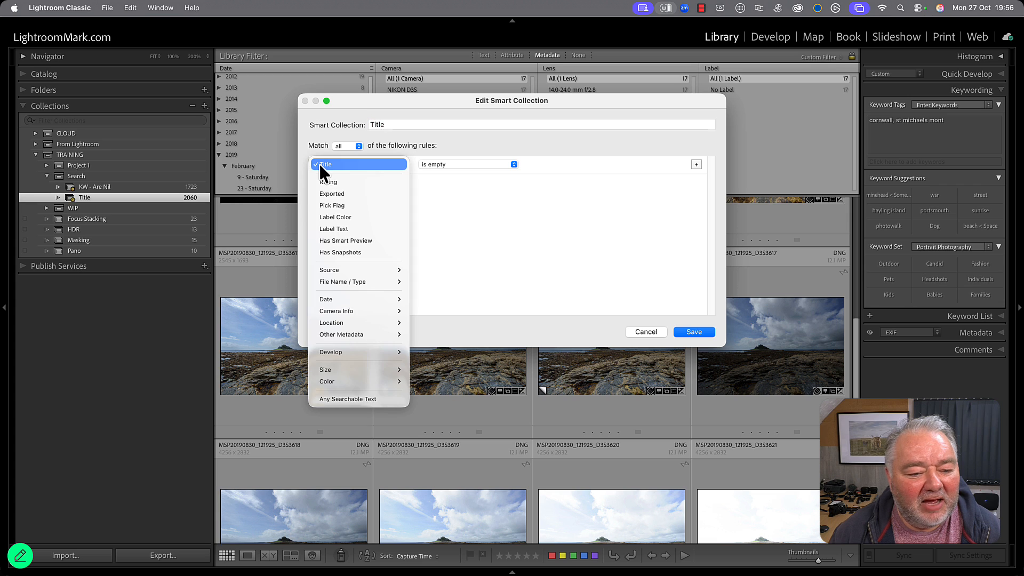
{"action": "mouse_move", "coordinate": [357, 335]}
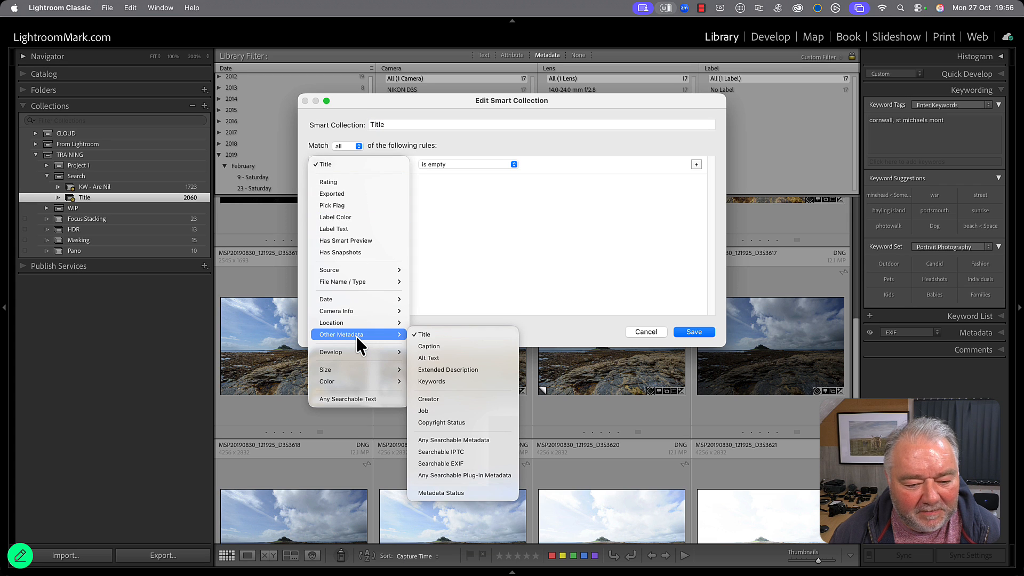
{"action": "left_click", "coordinate": [467, 401]}
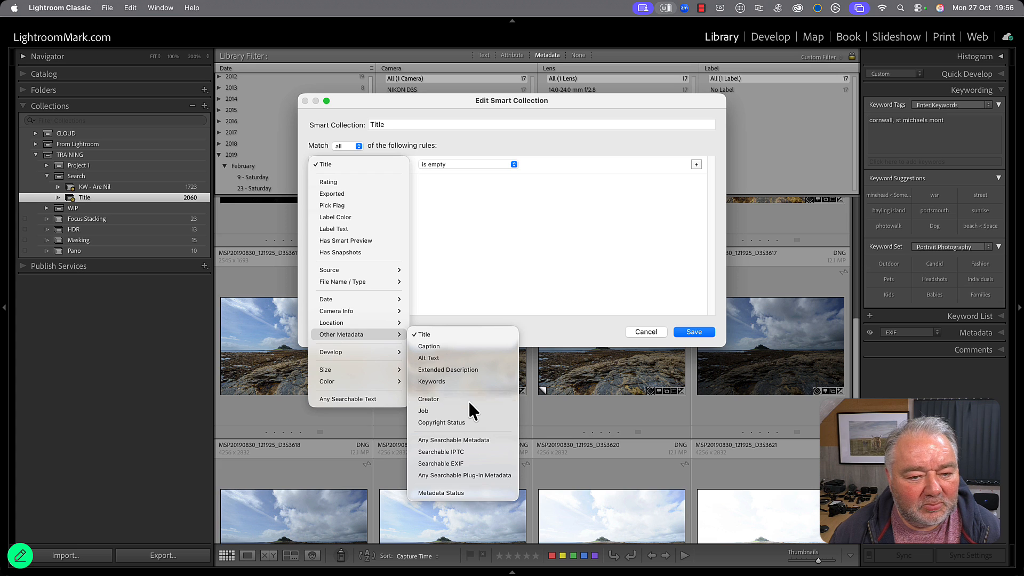
{"action": "left_click", "coordinate": [461, 162]}
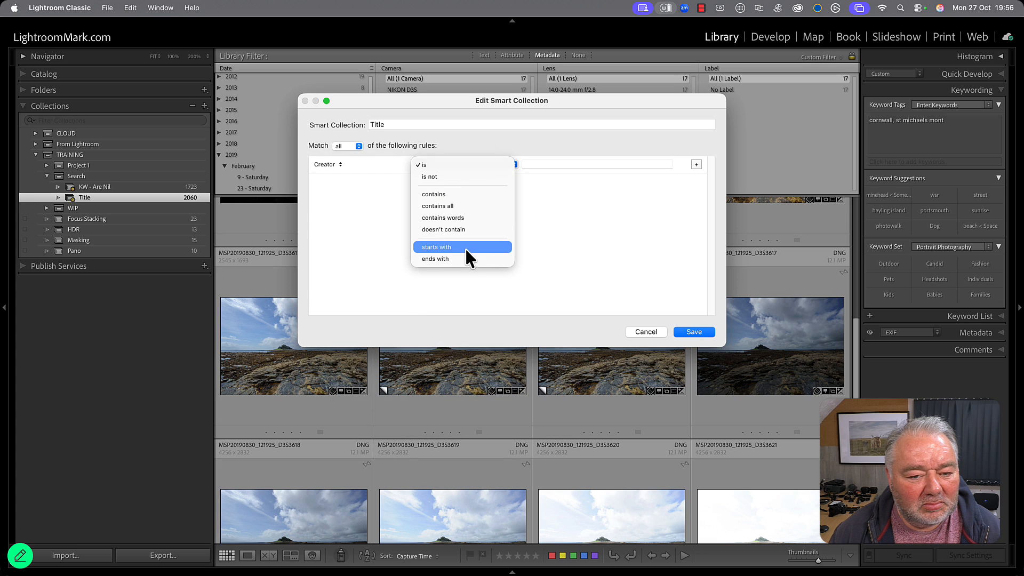
{"action": "left_click", "coordinate": [464, 229]}
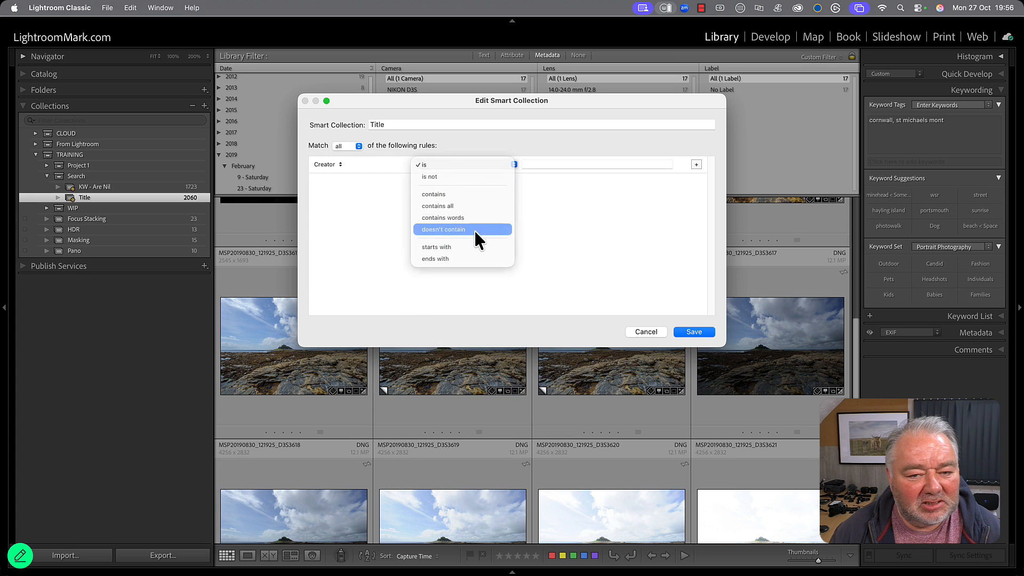
{"action": "left_click", "coordinate": [694, 333]}
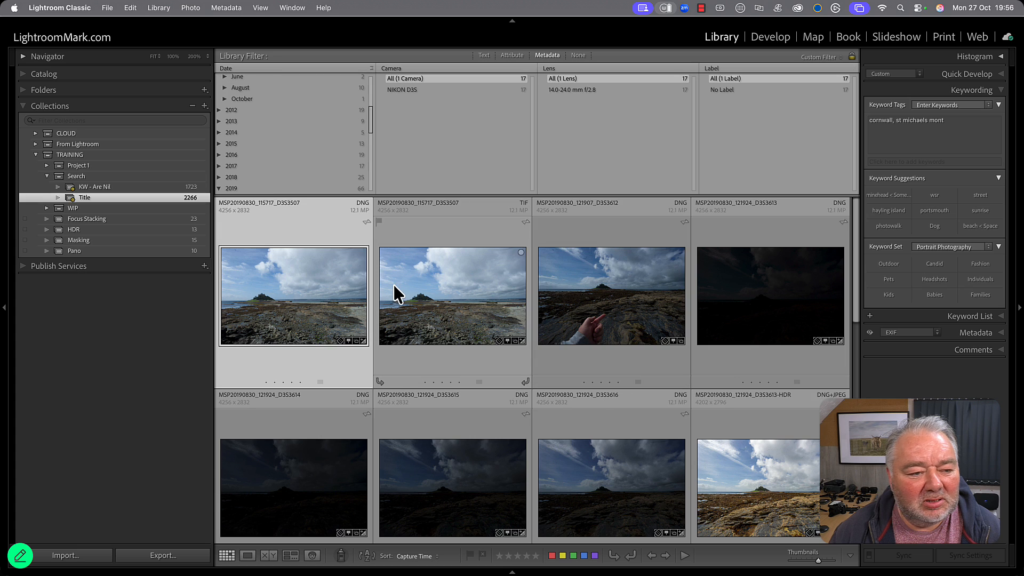
Look through the photos in the Title smart collection and show the EXIF metadata of the selected photo.
{"action": "scroll", "coordinate": [394, 285], "scroll_direction": "down", "scroll_amount": 2}
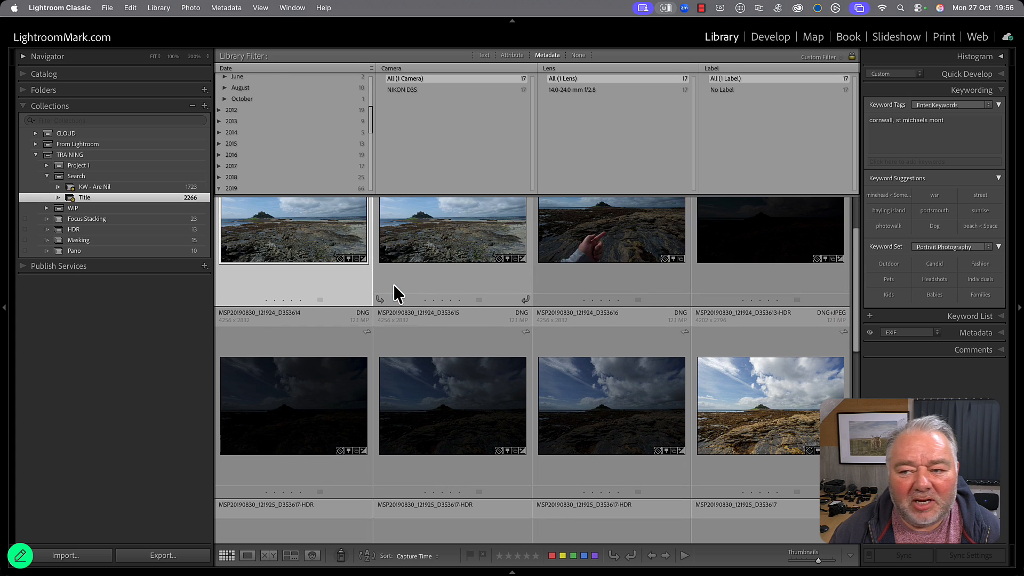
{"action": "left_click", "coordinate": [979, 333]}
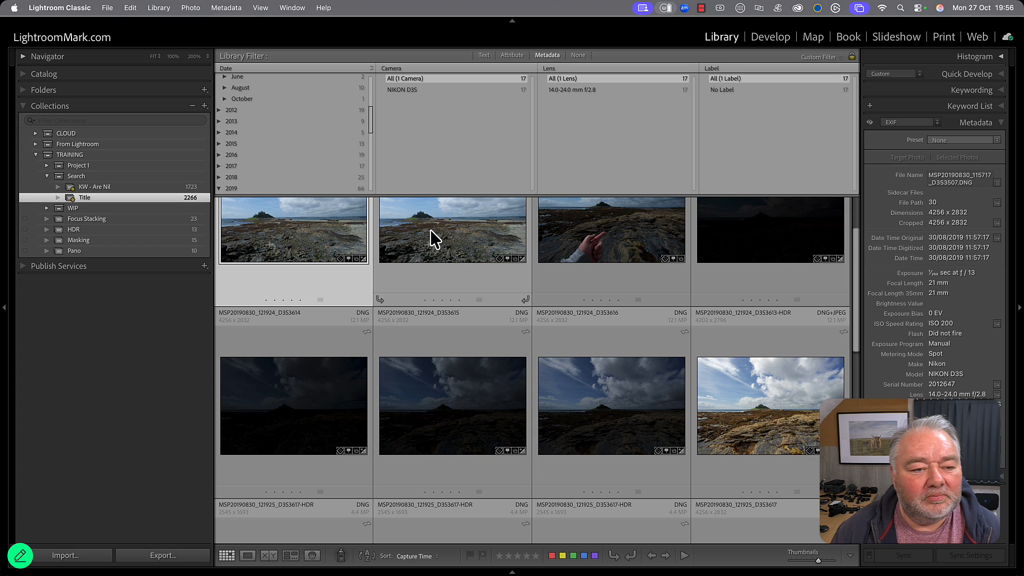
{"action": "scroll", "coordinate": [399, 277], "scroll_direction": "up", "scroll_amount": 3}
{"action": "scroll", "coordinate": [270, 128], "scroll_direction": "up", "scroll_amount": 5}
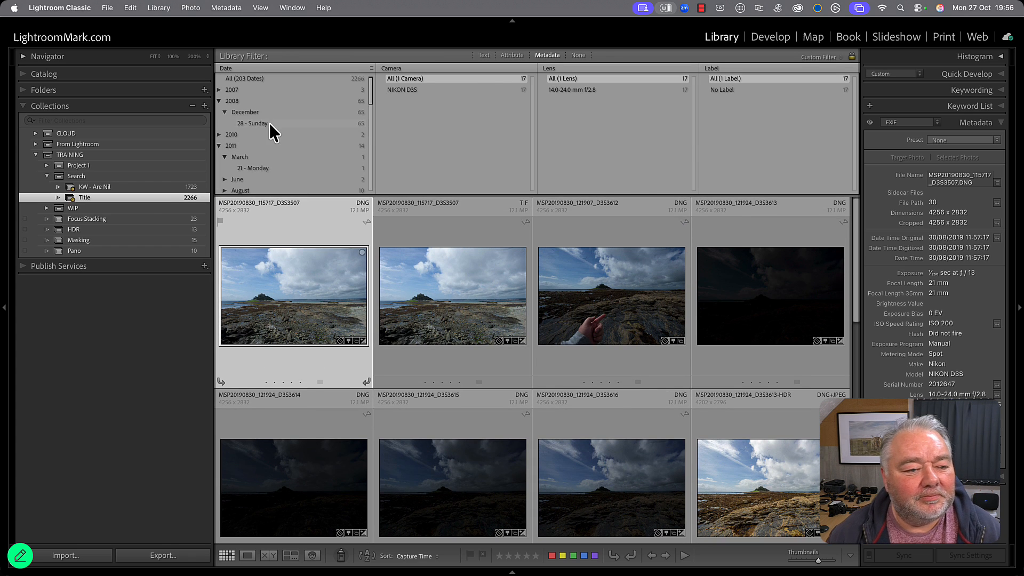
Rename the Title smart collection as Flagged and switch its rule from Creator to Pick Flag.
{"action": "double_click", "coordinate": [146, 197]}
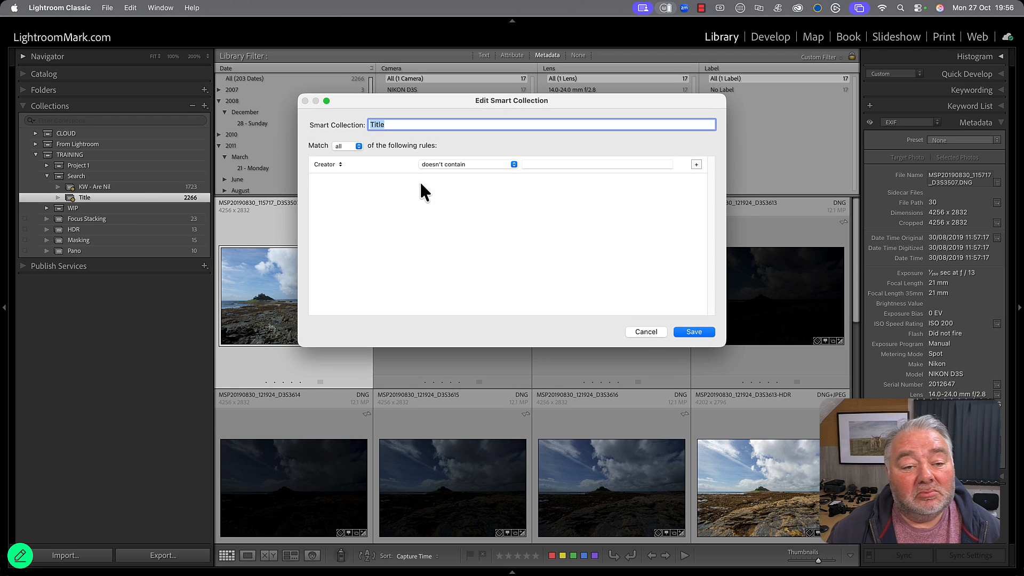
{"action": "type", "text": "Flagged"}
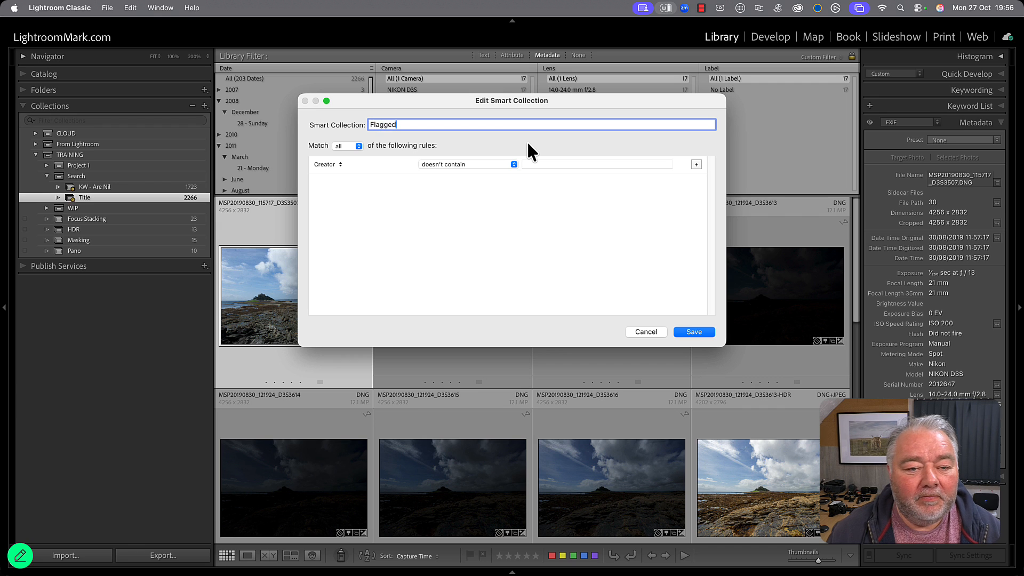
{"action": "left_click", "coordinate": [321, 164]}
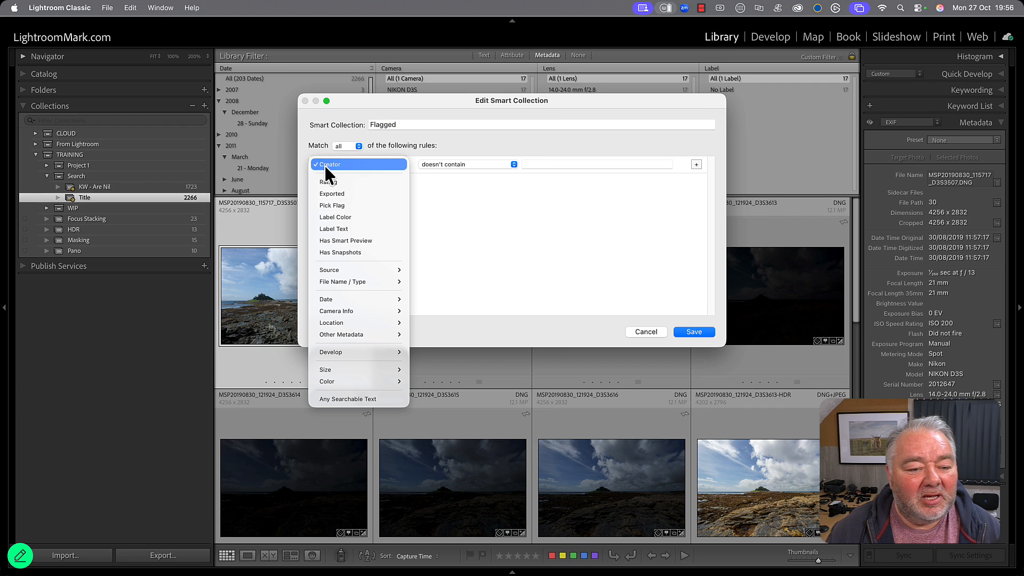
{"action": "left_click", "coordinate": [354, 205]}
Set the Pick Flag rule to is unflagged and save the smart collection.
{"action": "left_click", "coordinate": [484, 163]}
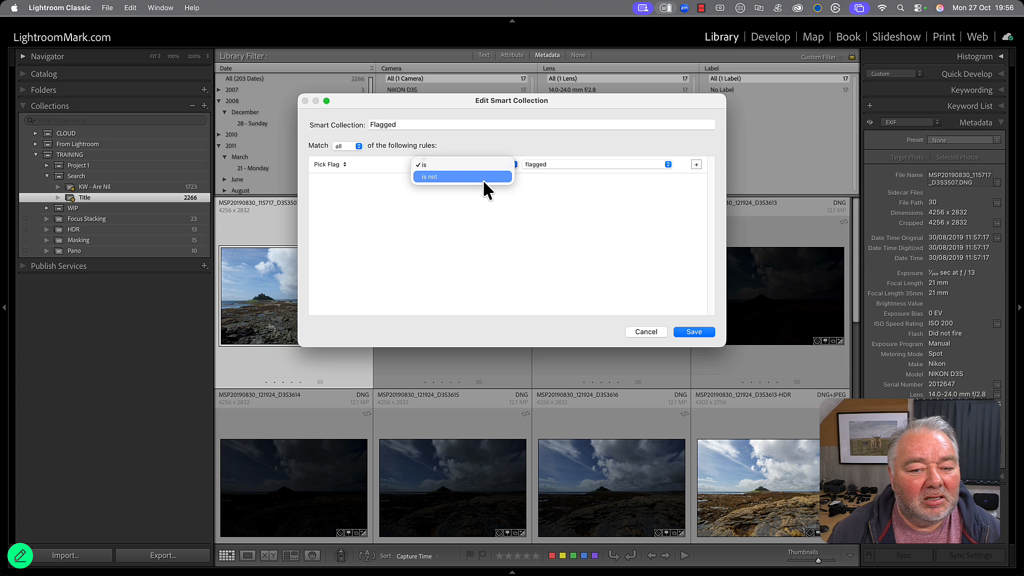
{"action": "left_click", "coordinate": [483, 178]}
{"action": "left_click", "coordinate": [547, 163]}
{"action": "left_click", "coordinate": [547, 174]}
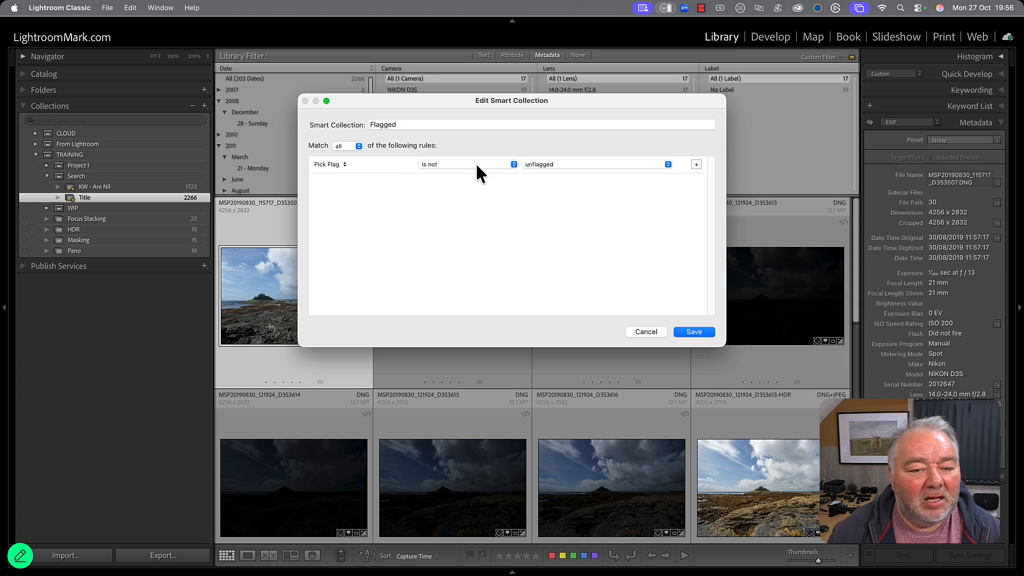
{"action": "left_click", "coordinate": [475, 164]}
{"action": "left_click", "coordinate": [475, 154]}
{"action": "left_click", "coordinate": [693, 331]}
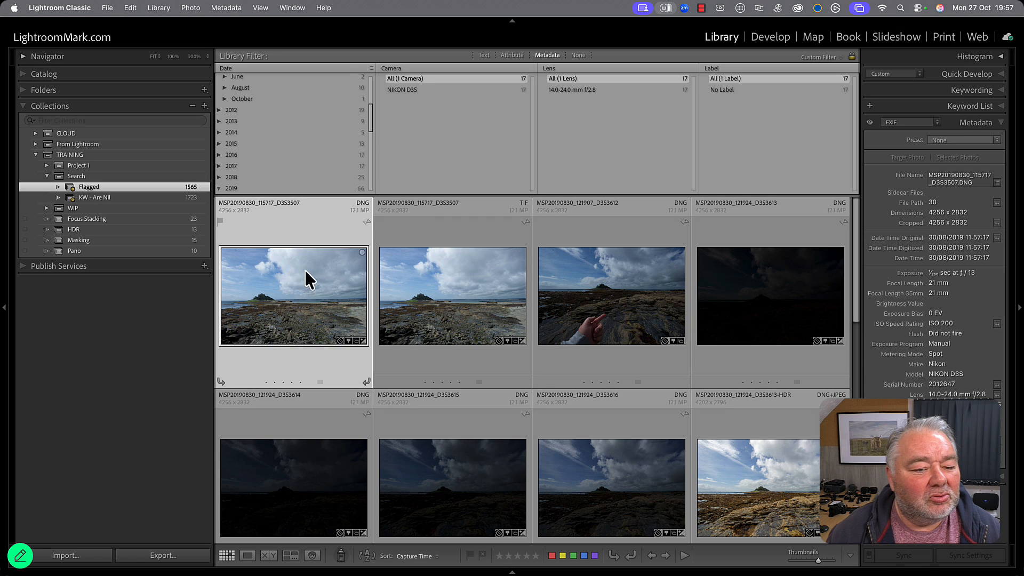
Filter the Flagged collection to Sunday 28 December 2008 and browse the photos from that date.
{"action": "scroll", "coordinate": [421, 272], "scroll_direction": "down", "scroll_amount": 6}
{"action": "scroll", "coordinate": [324, 163], "scroll_direction": "up", "scroll_amount": 3}
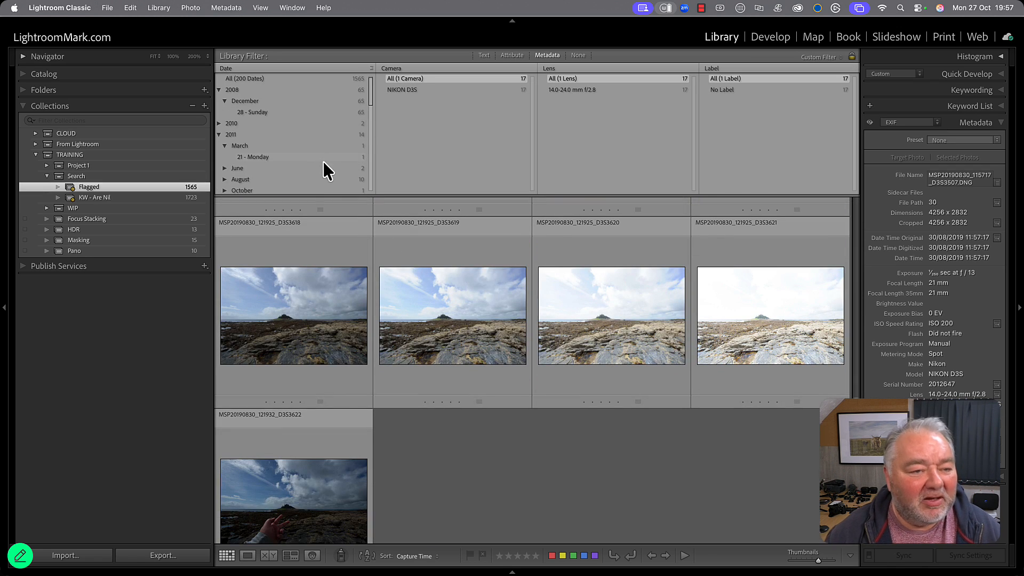
{"action": "left_click", "coordinate": [262, 112]}
{"action": "scroll", "coordinate": [420, 306], "scroll_direction": "down", "scroll_amount": 1}
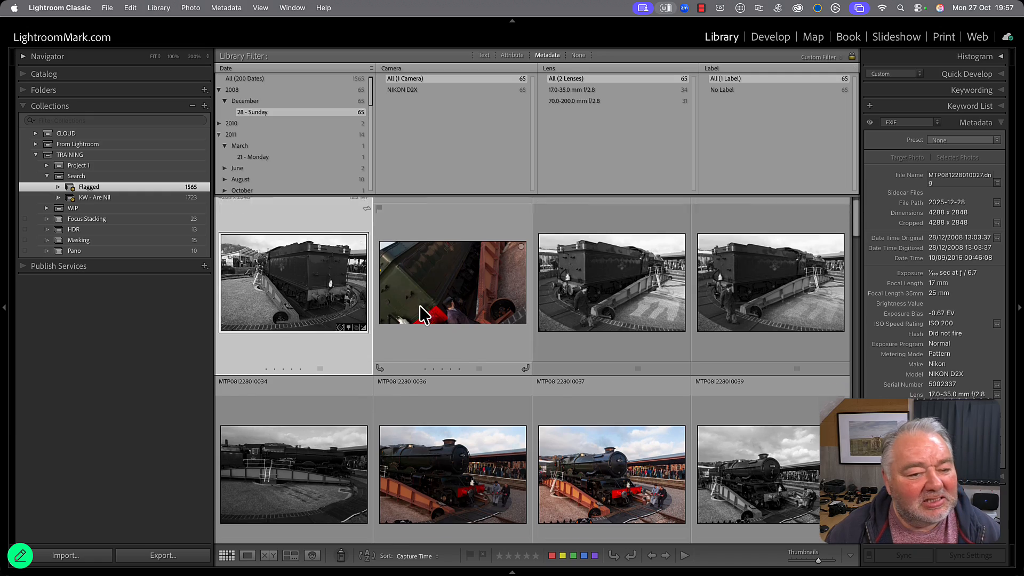
{"action": "scroll", "coordinate": [420, 305], "scroll_direction": "down", "scroll_amount": 10}
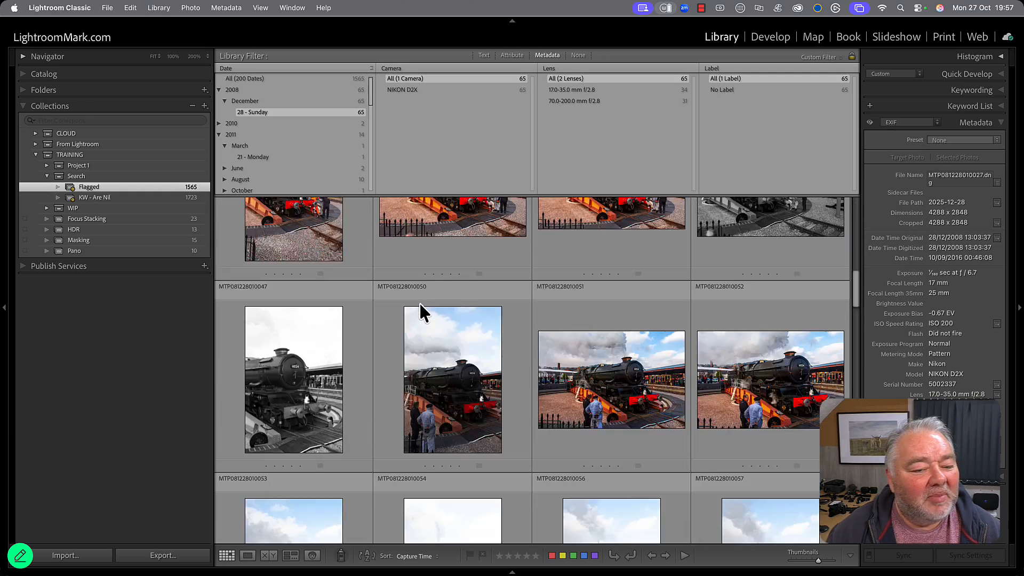
{"action": "scroll", "coordinate": [420, 302], "scroll_direction": "up", "scroll_amount": 10}
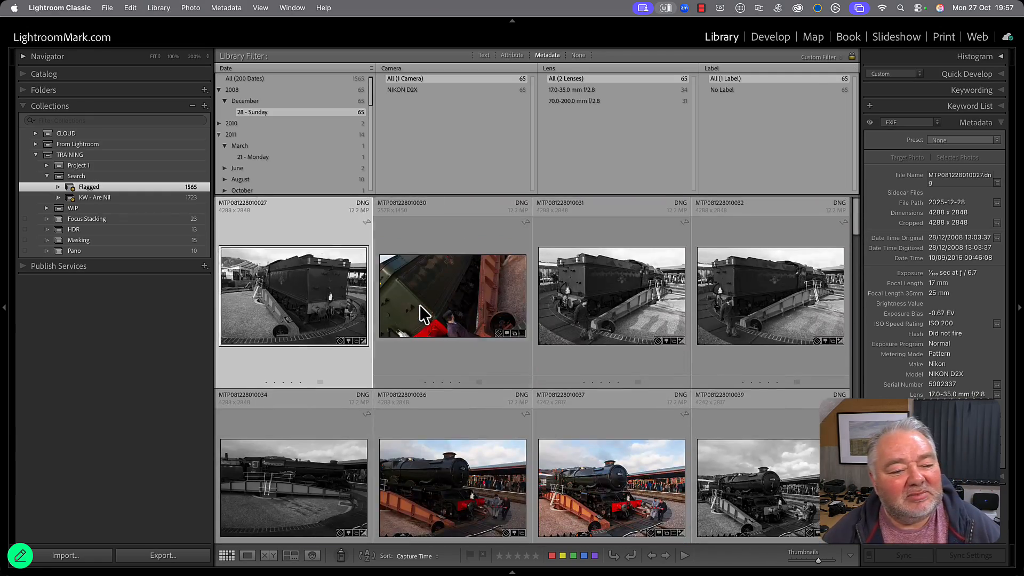
{"action": "scroll", "coordinate": [339, 303], "scroll_direction": "down", "scroll_amount": 10}
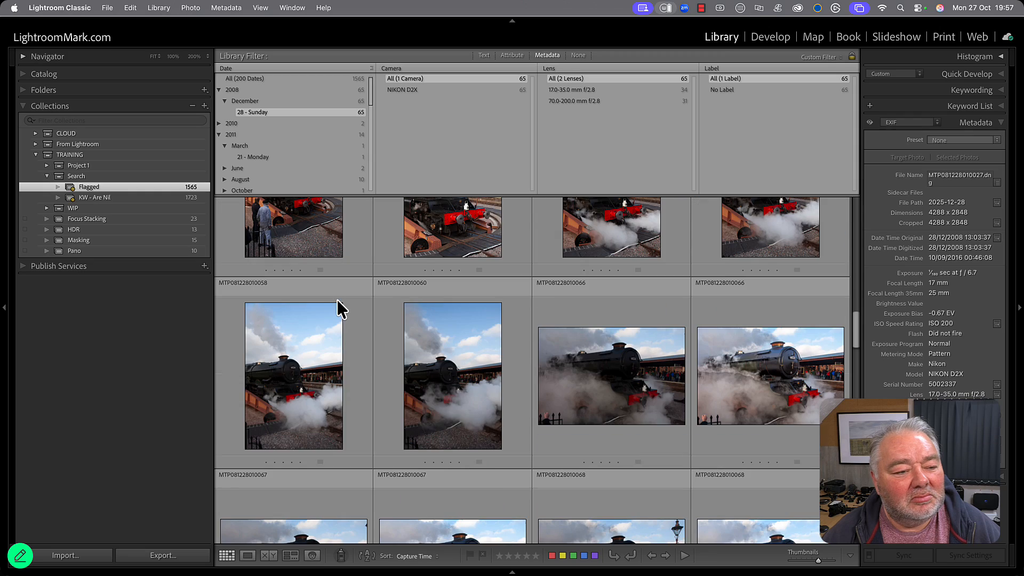